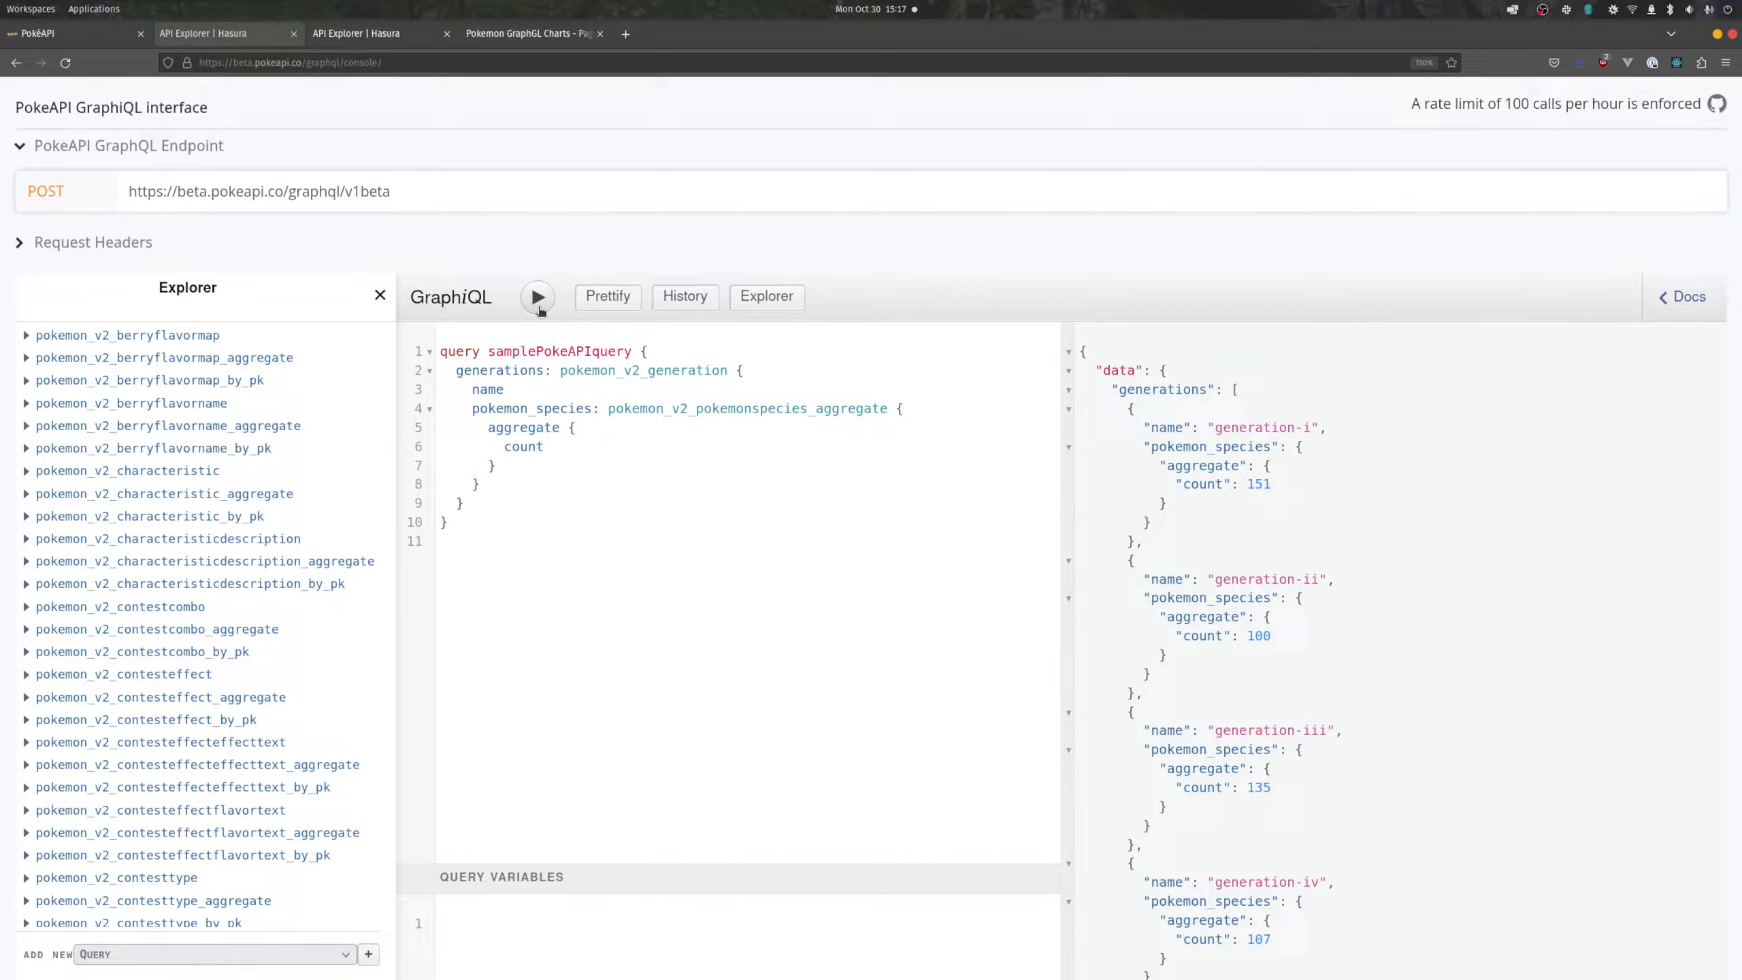
- Run the samplePokeAPIquery in GraphiQL and look through the returned species counts per generation
{"action": "left_click", "coordinate": [540, 307]}
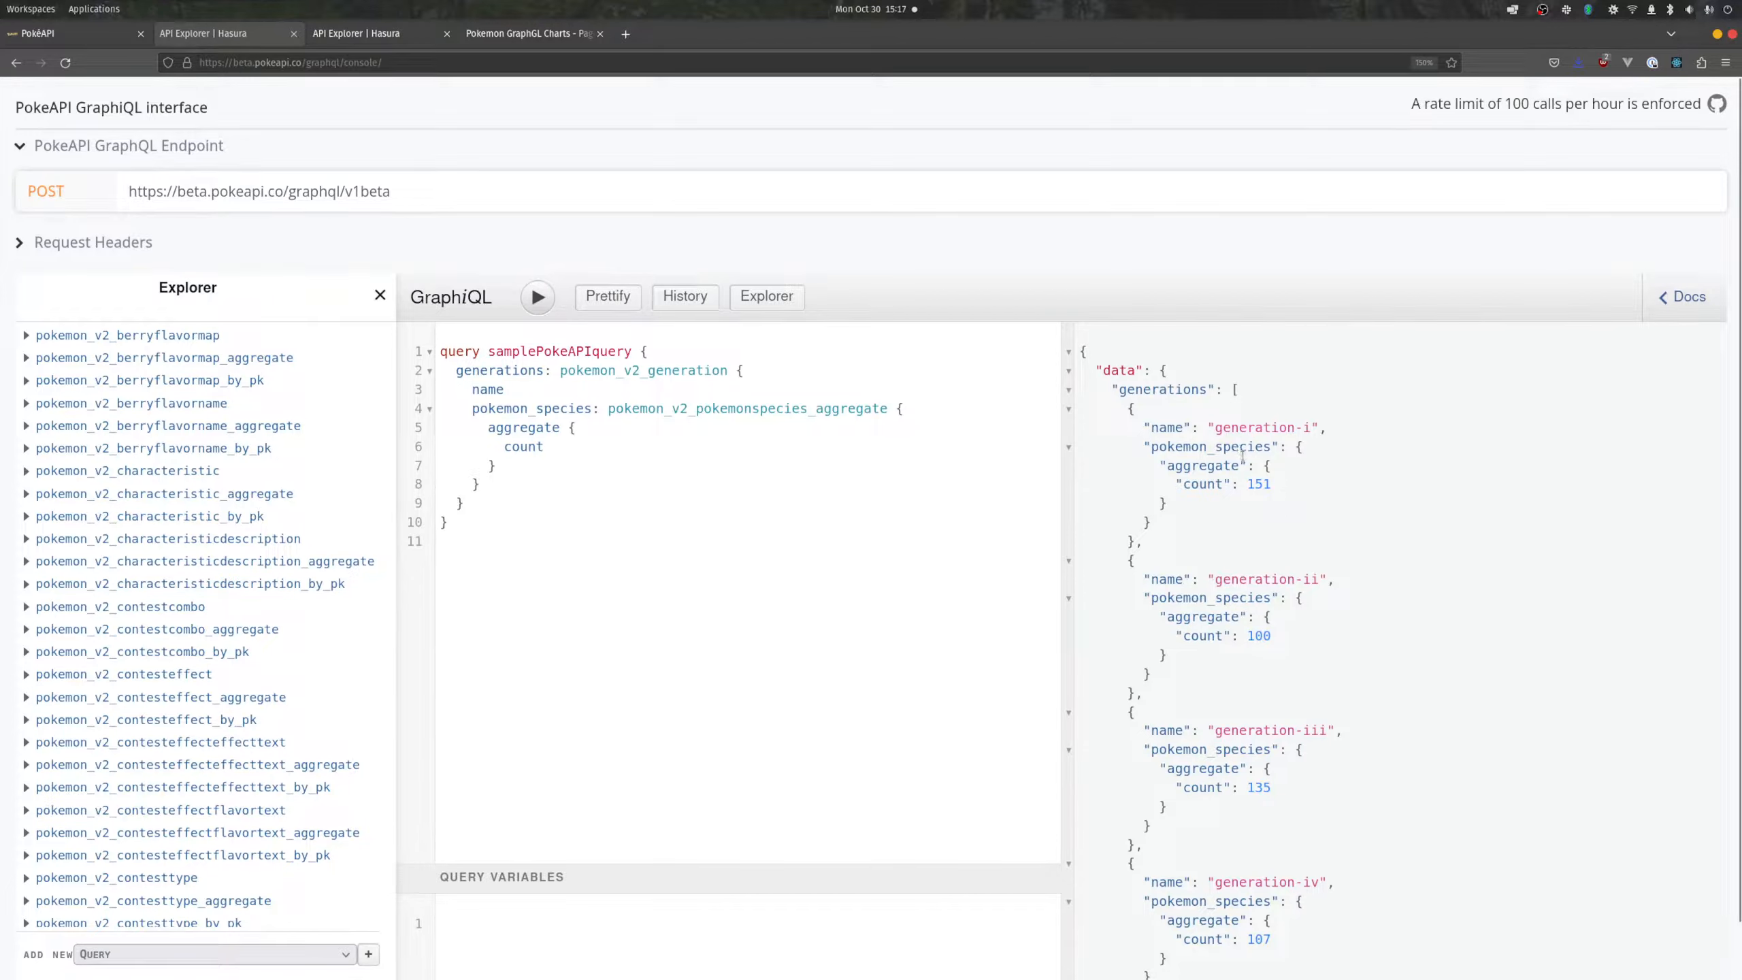
{"action": "scroll", "coordinate": [1242, 456], "scroll_direction": "down", "scroll_amount": 3}
{"action": "scroll", "coordinate": [1240, 465], "scroll_direction": "up", "scroll_amount": 3}
{"action": "scroll", "coordinate": [1235, 460], "scroll_direction": "down", "scroll_amount": 2}
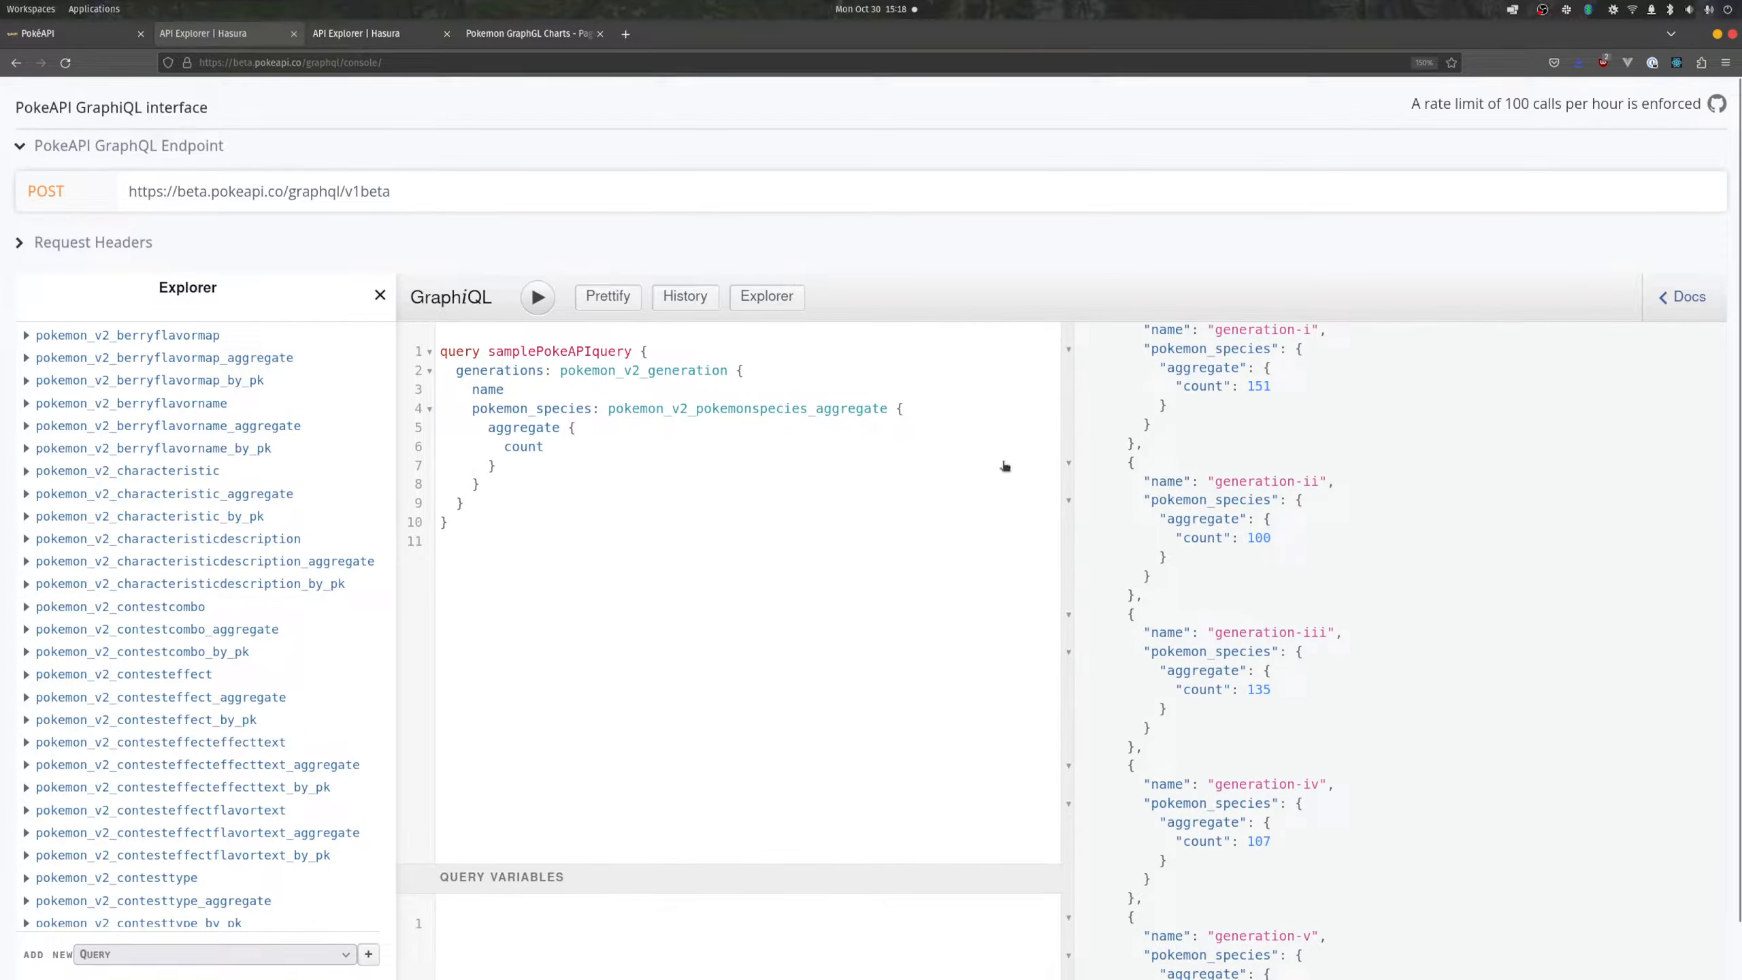
{"action": "scroll", "coordinate": [1151, 483], "scroll_direction": "up", "scroll_amount": 2}
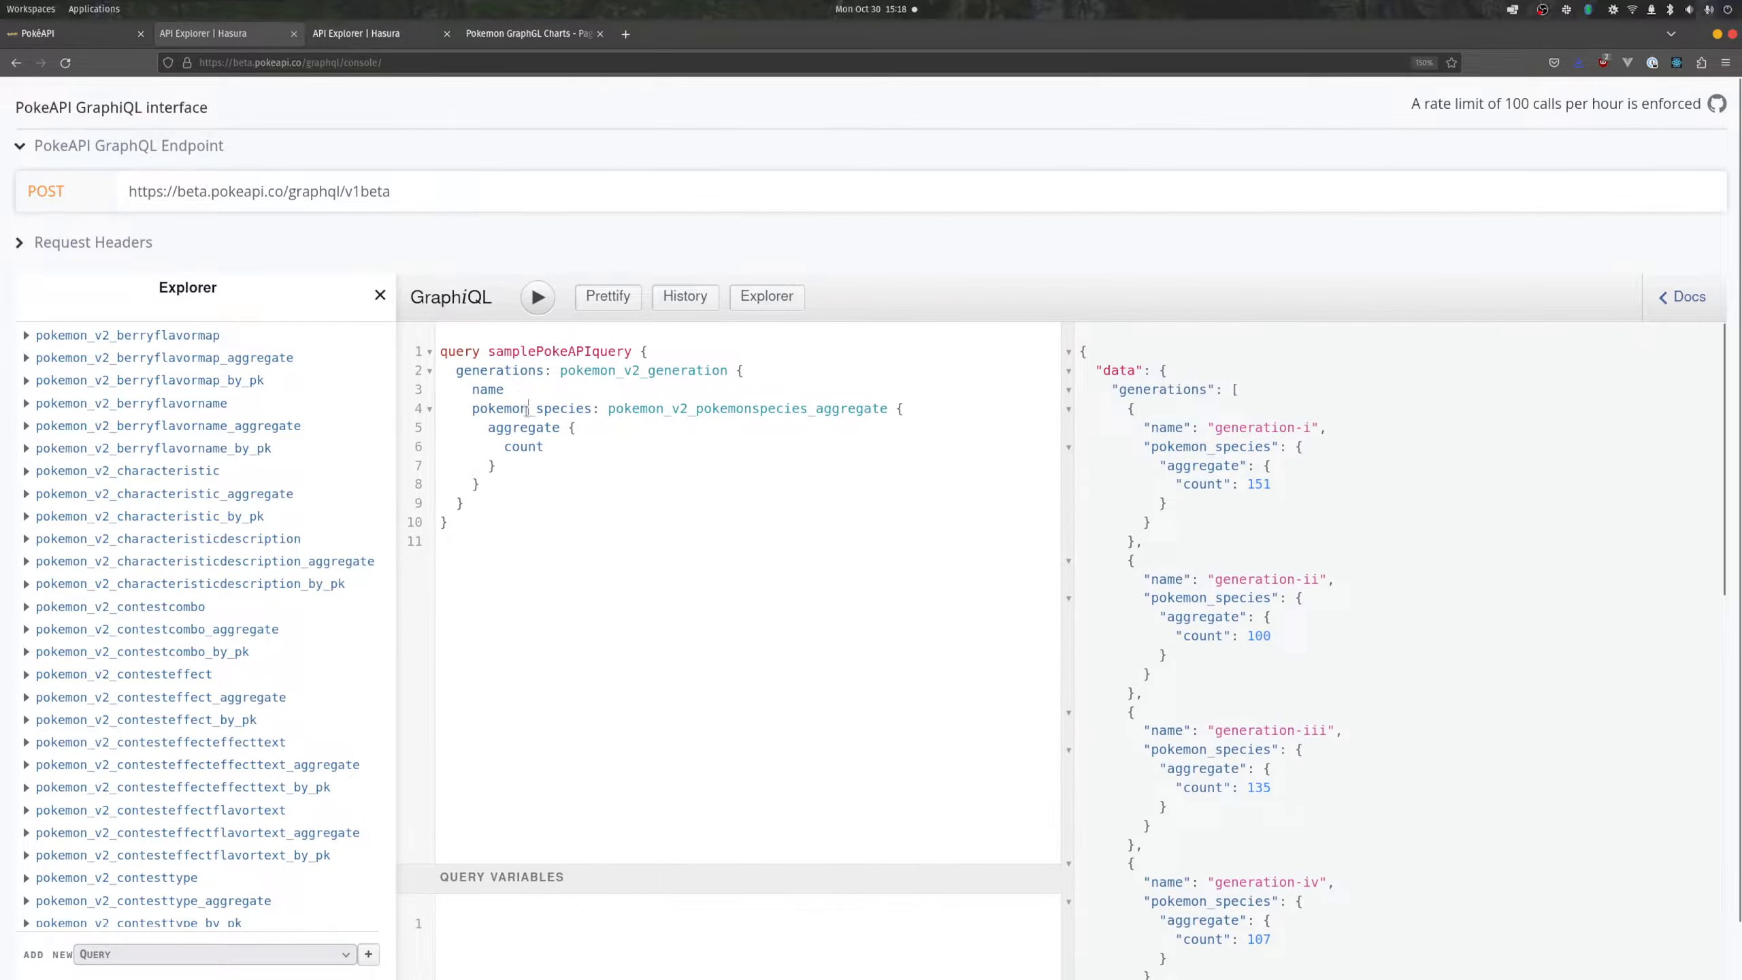
- Change the pokemon_species alias in the query to pokemon and rerun the query
{"action": "double_click", "coordinate": [500, 371]}
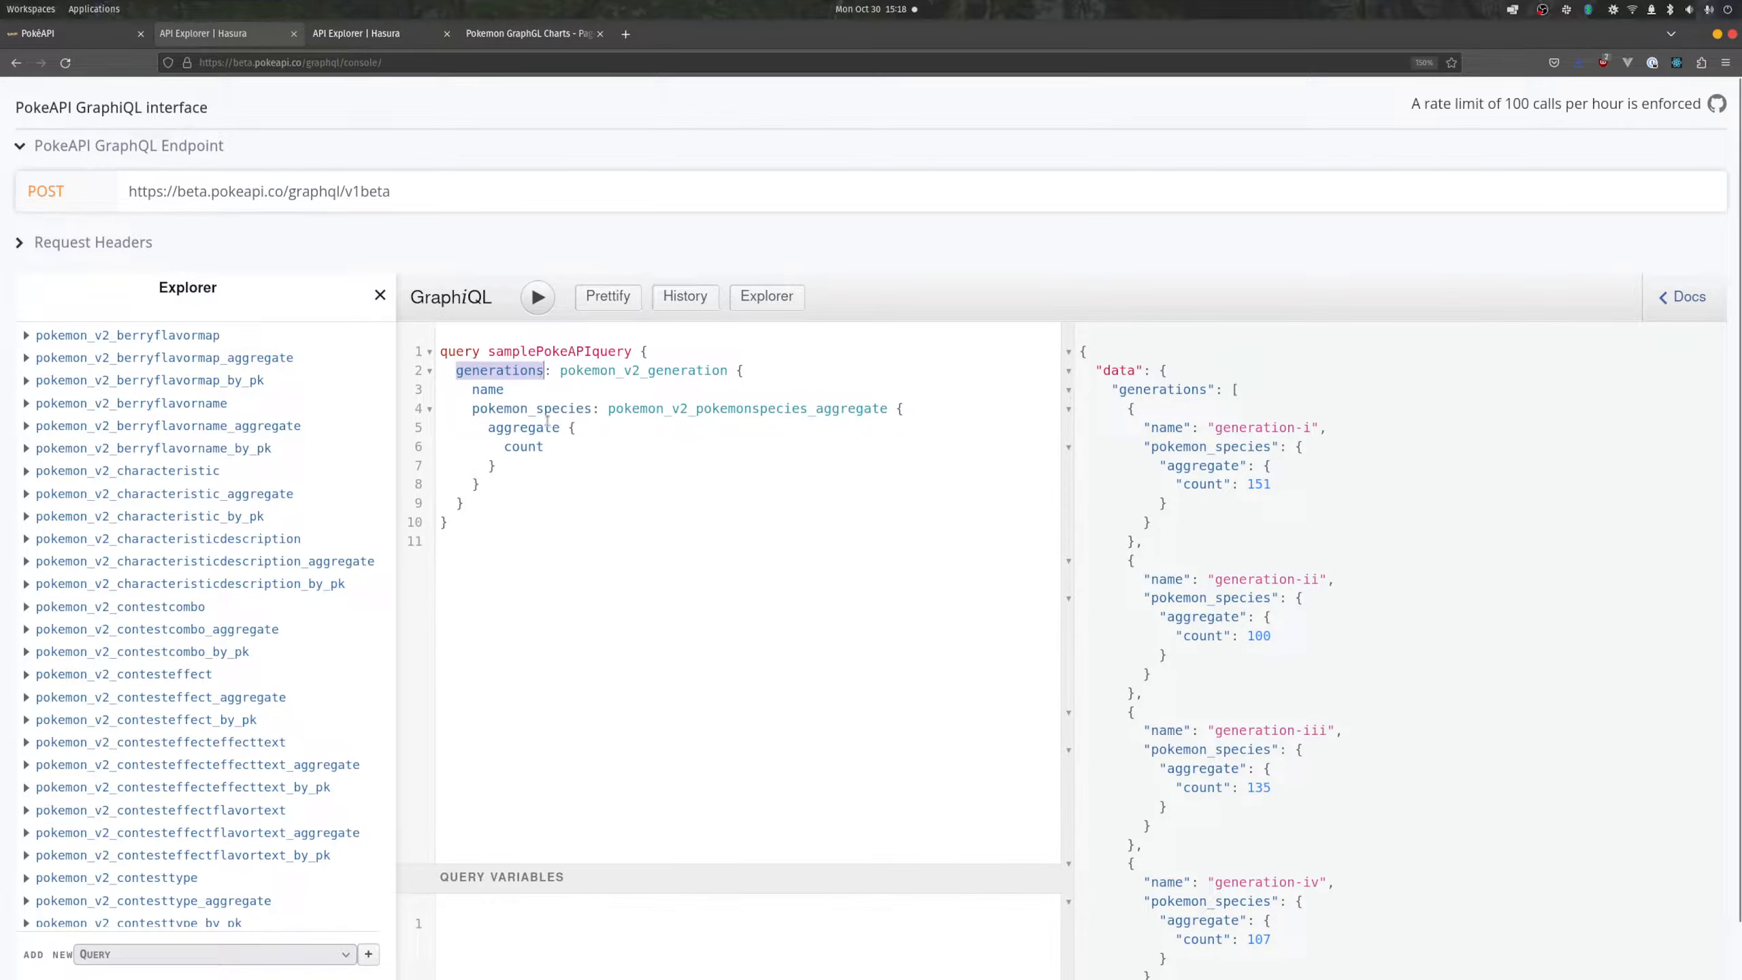
{"action": "double_click", "coordinate": [536, 409]}
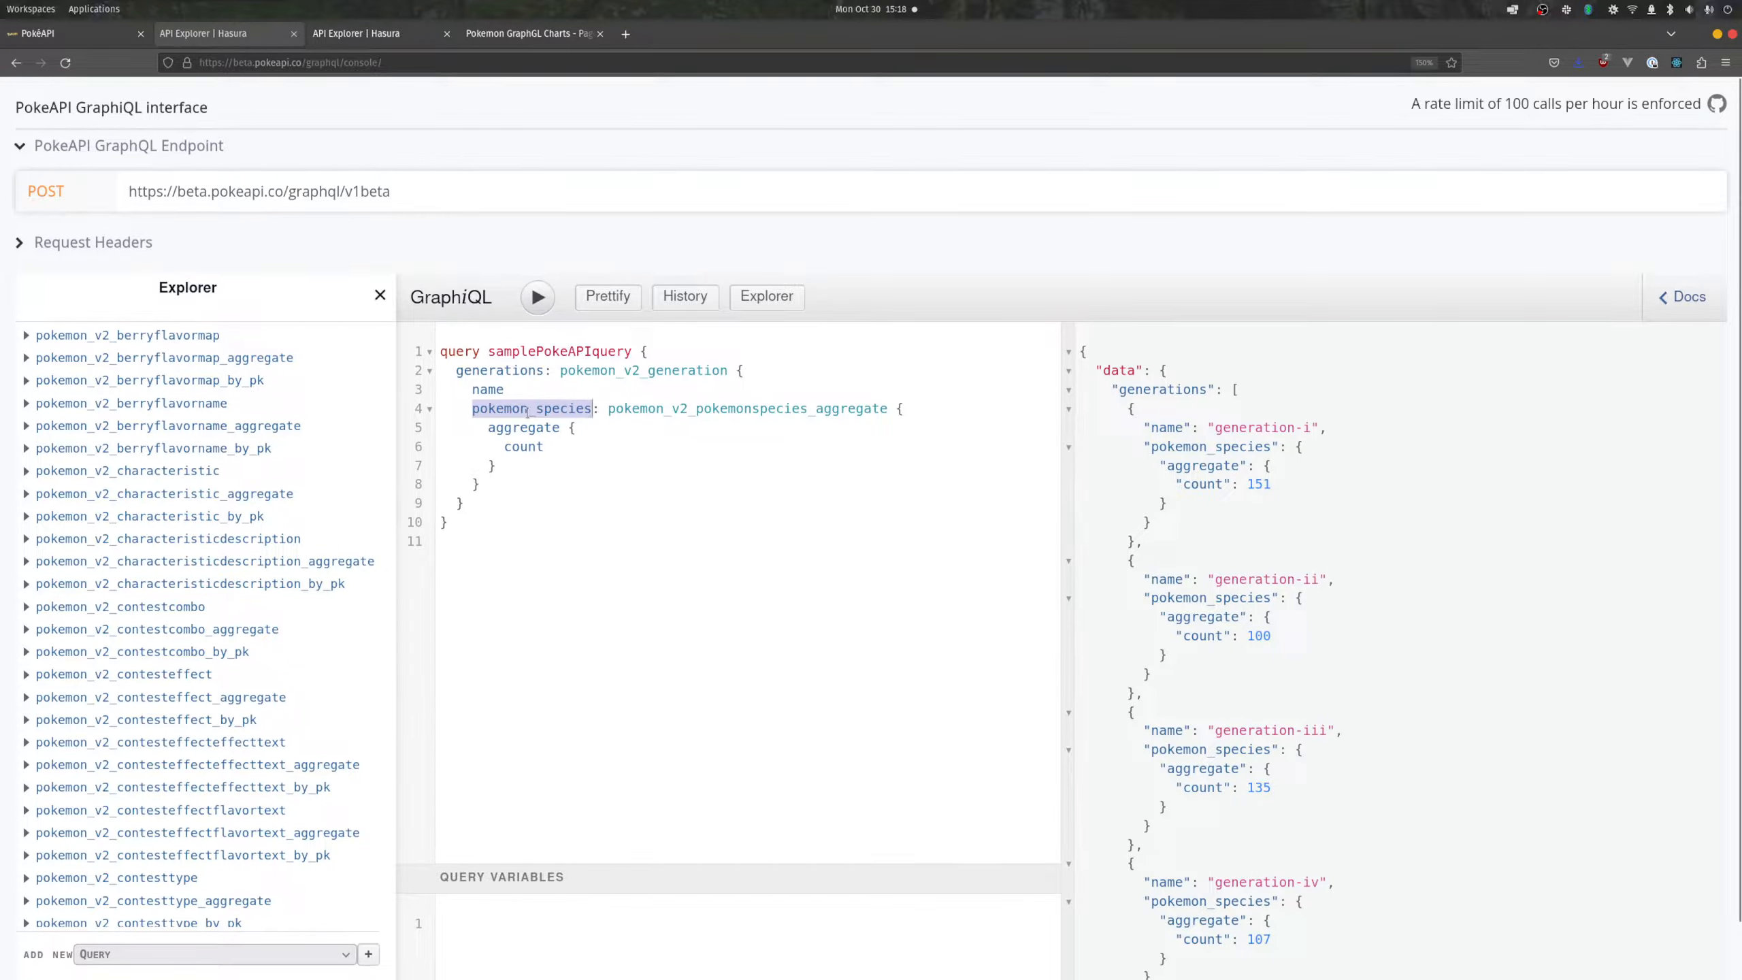
{"action": "type", "text": "pokemon"}
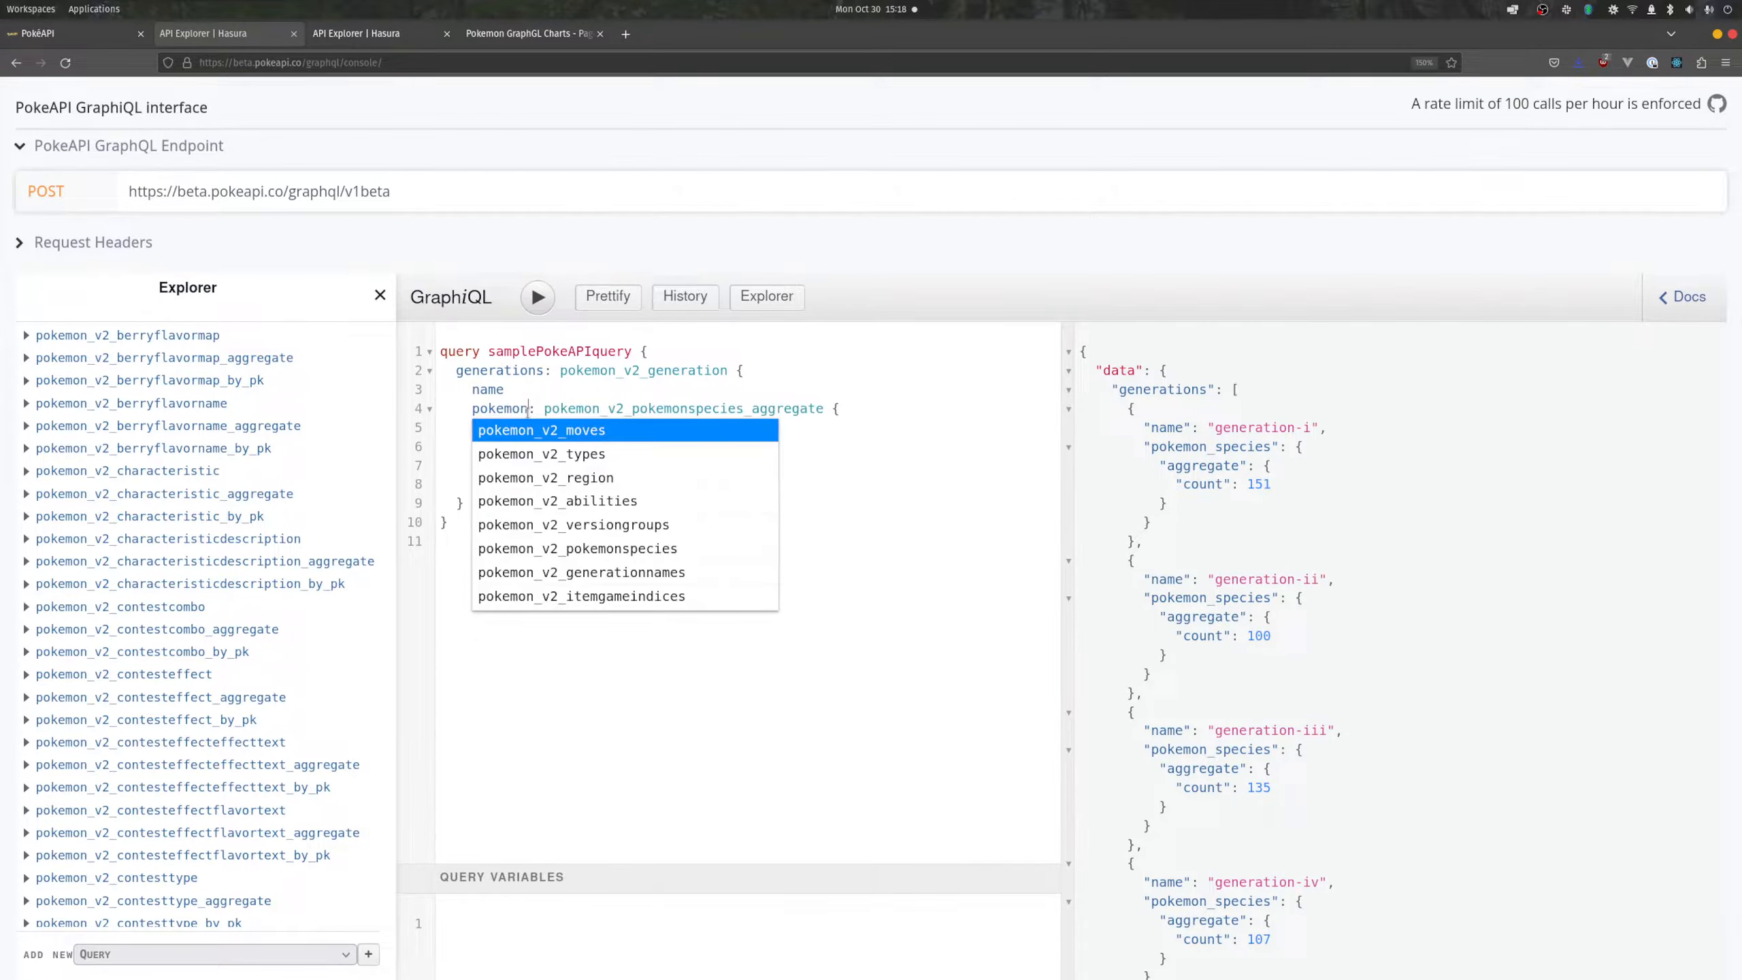
{"action": "key", "text": "ctrl+Return"}
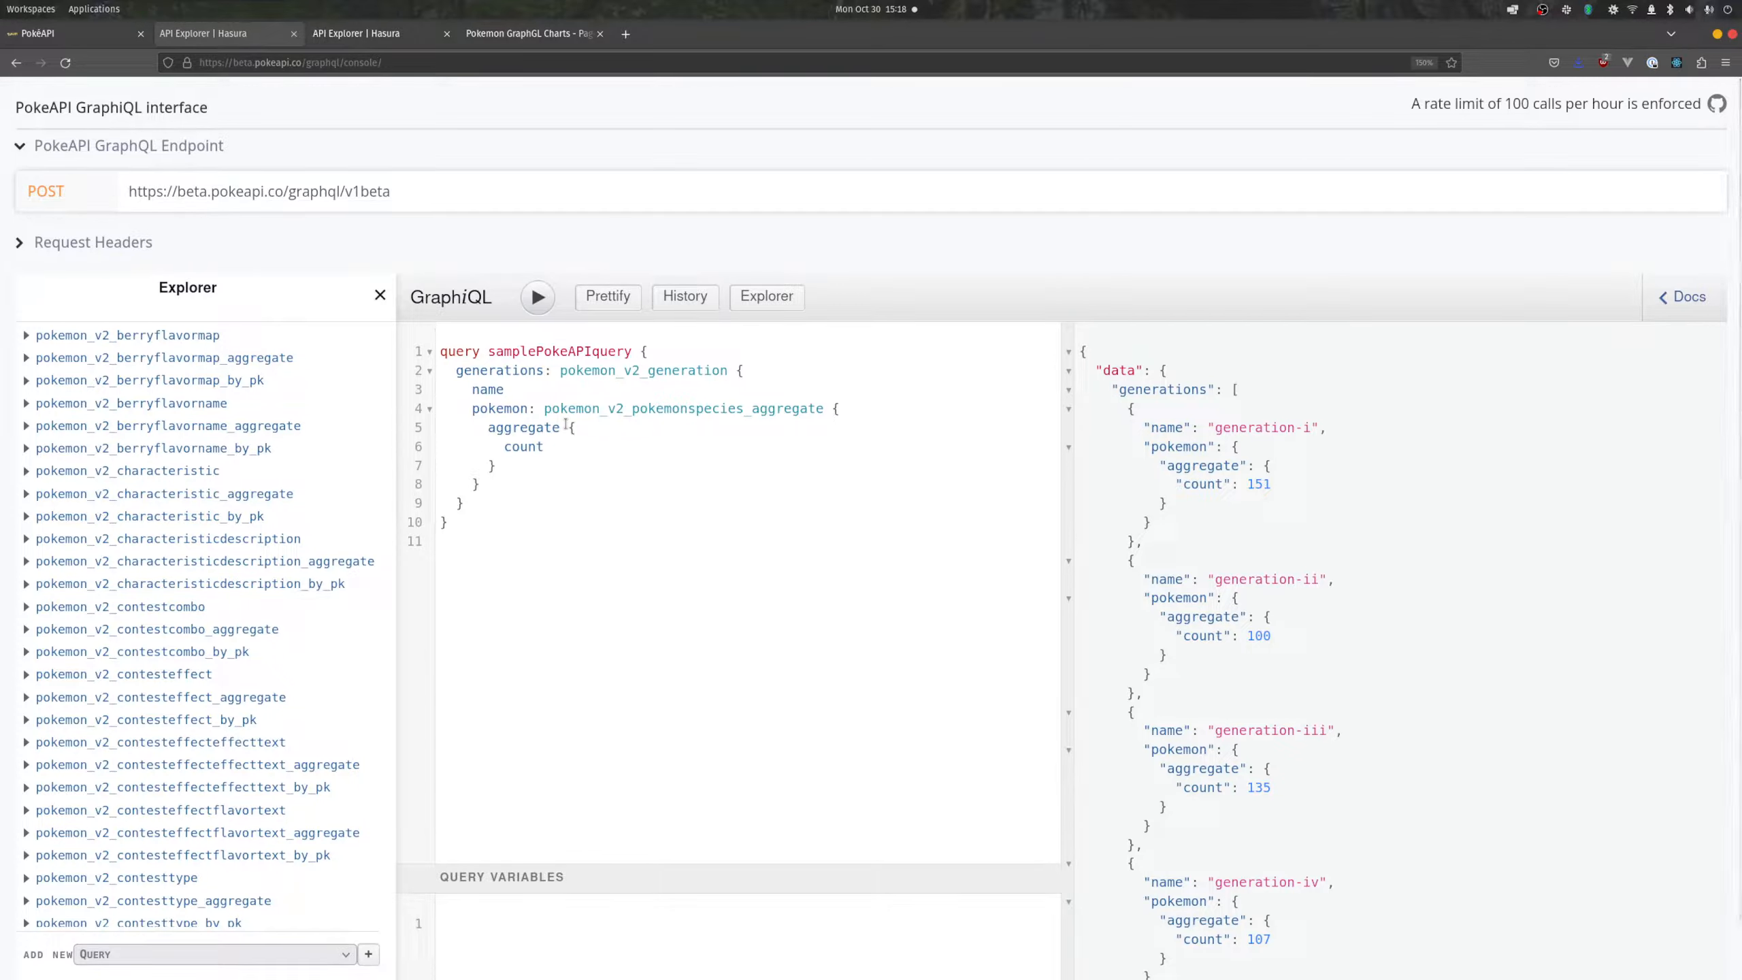
- Select the entire query, then switch to the Pokemon GraphGL Charts page in Cornerstone and place its browser tab beside the API Explorer
{"action": "triple_click", "coordinate": [534, 354]}
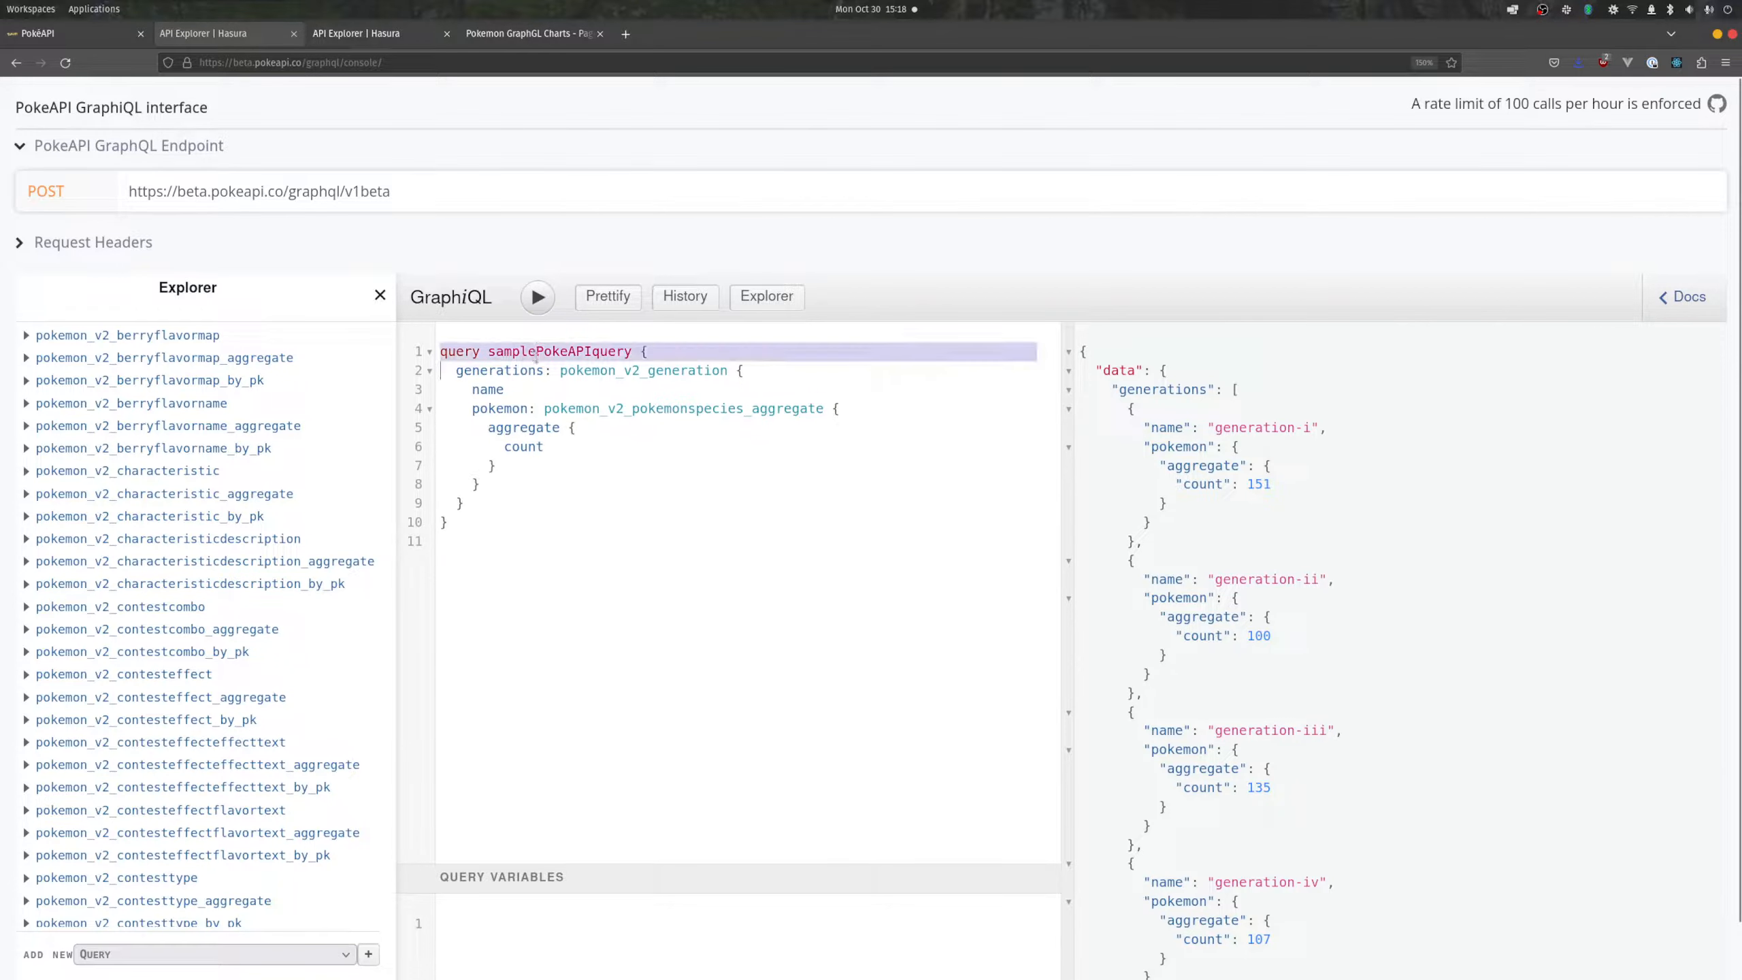
{"action": "left_click_drag", "start_coordinate": [534, 354], "coordinate": [517, 515]}
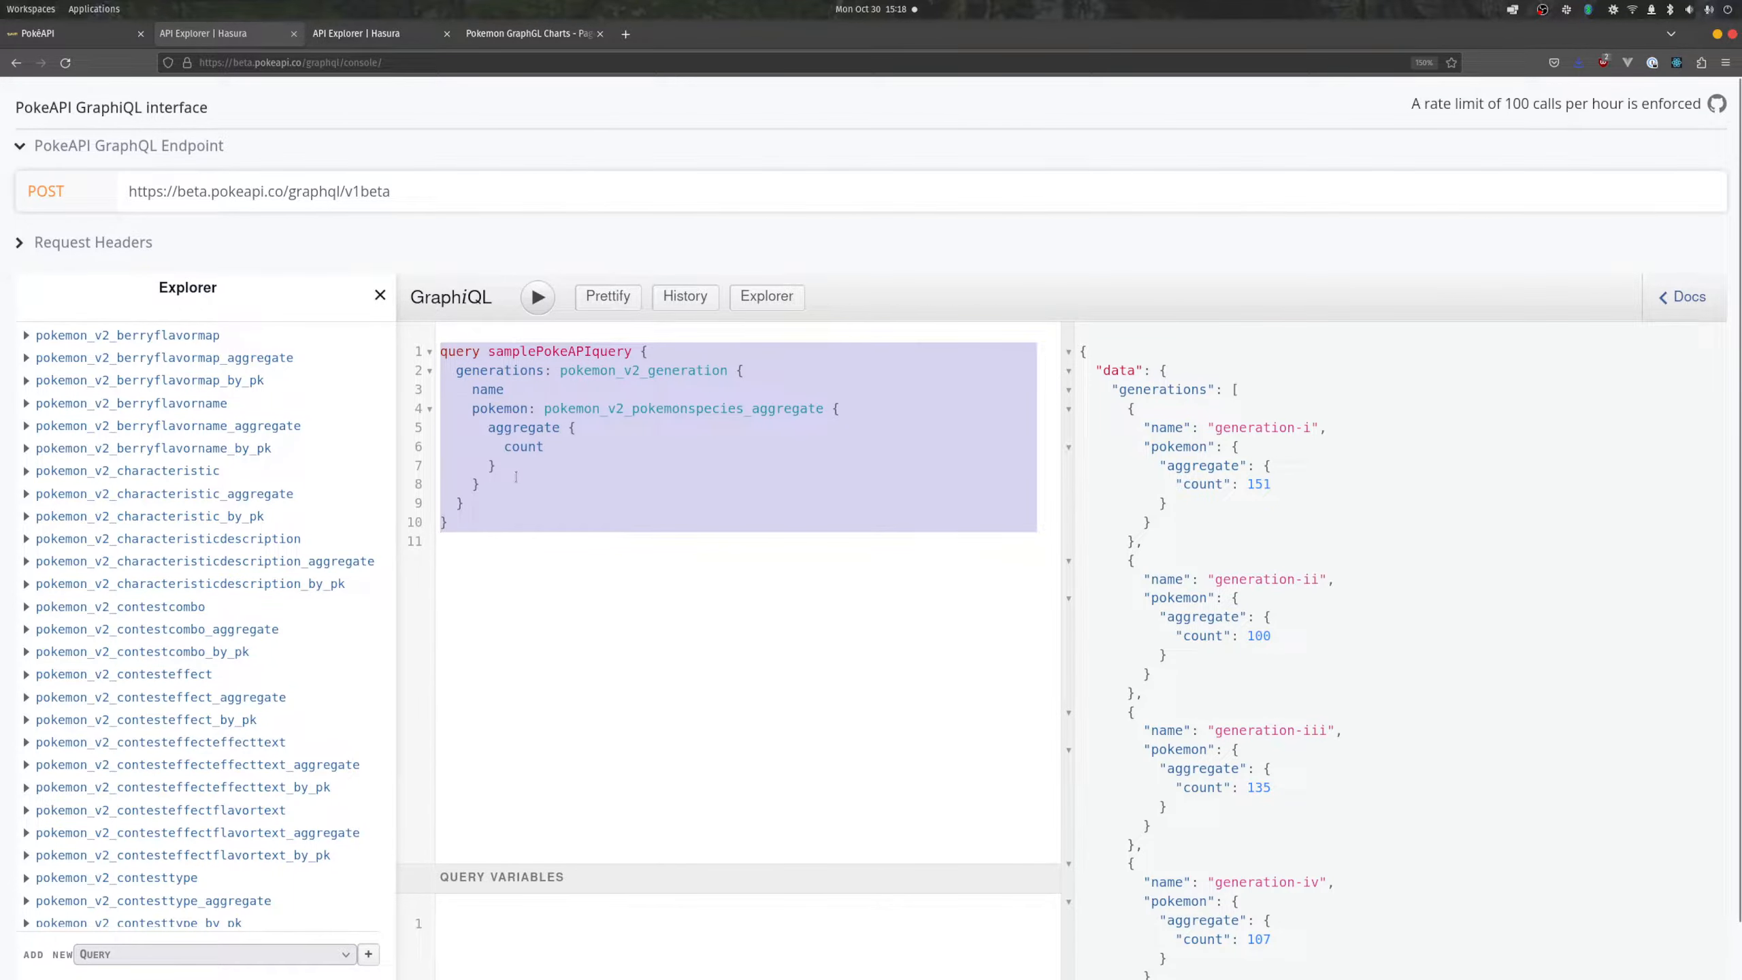
{"action": "left_click_drag", "start_coordinate": [531, 41], "coordinate": [377, 34]}
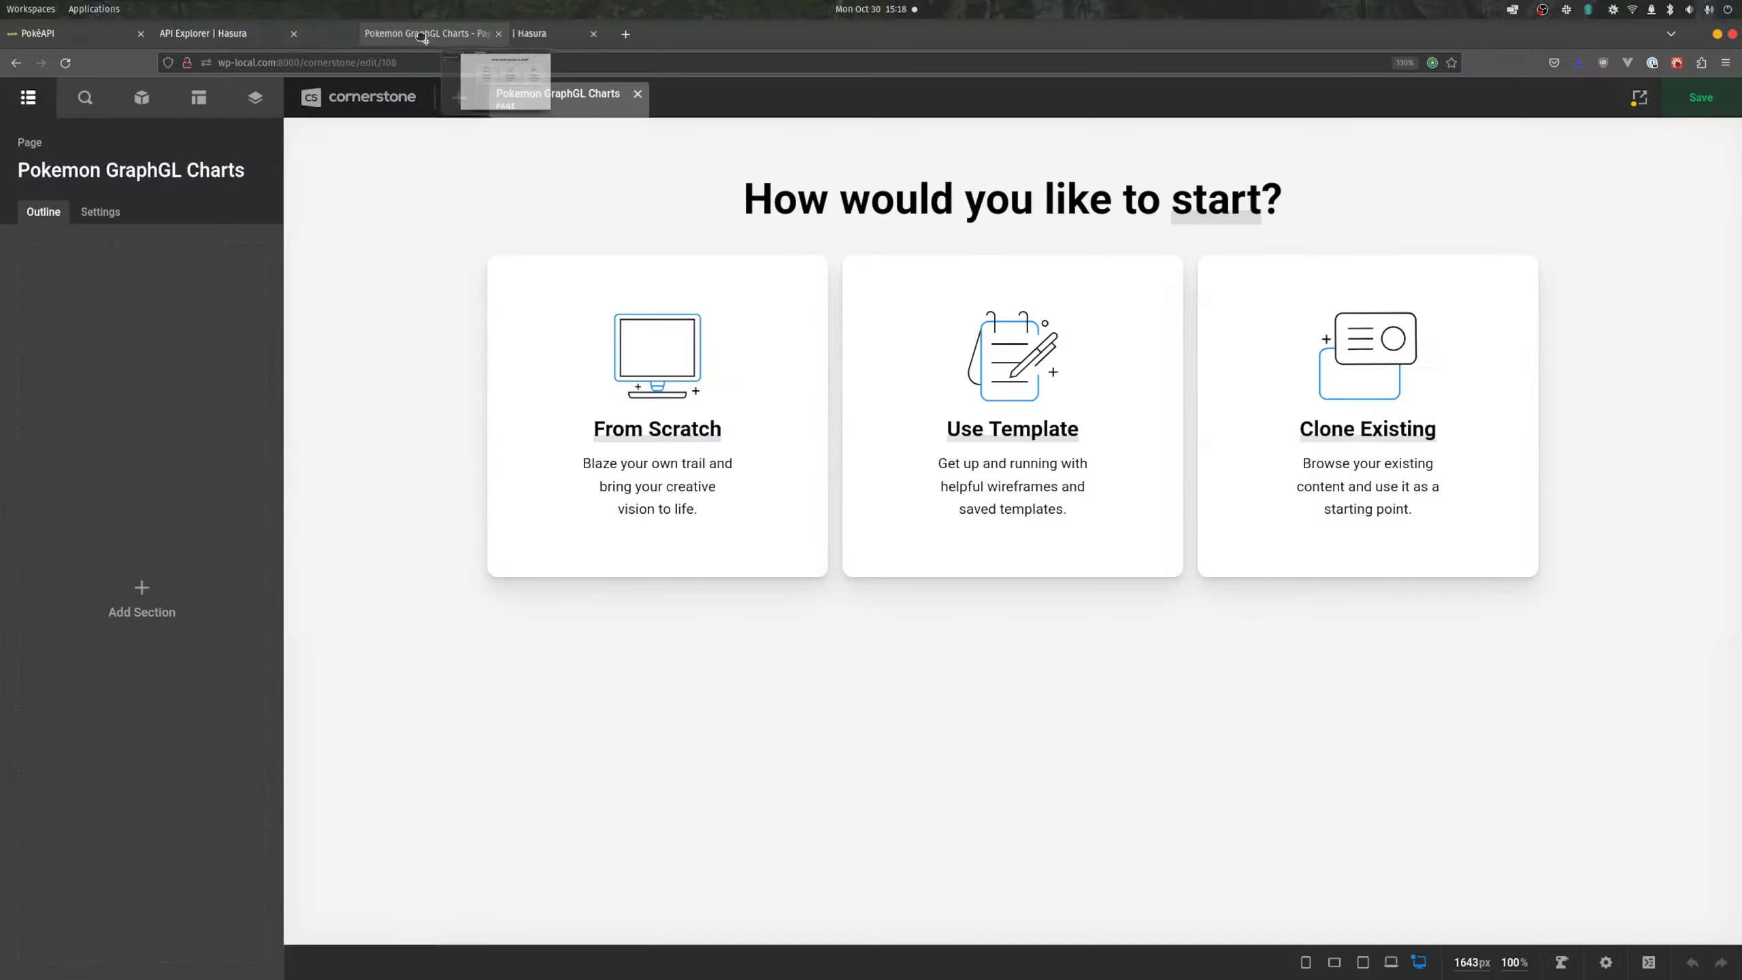
- Open the global PokeAPI GraphQL endpoint settings and compare the endpoint URL with the one in the GraphiQL interface
{"action": "left_click", "coordinate": [248, 110]}
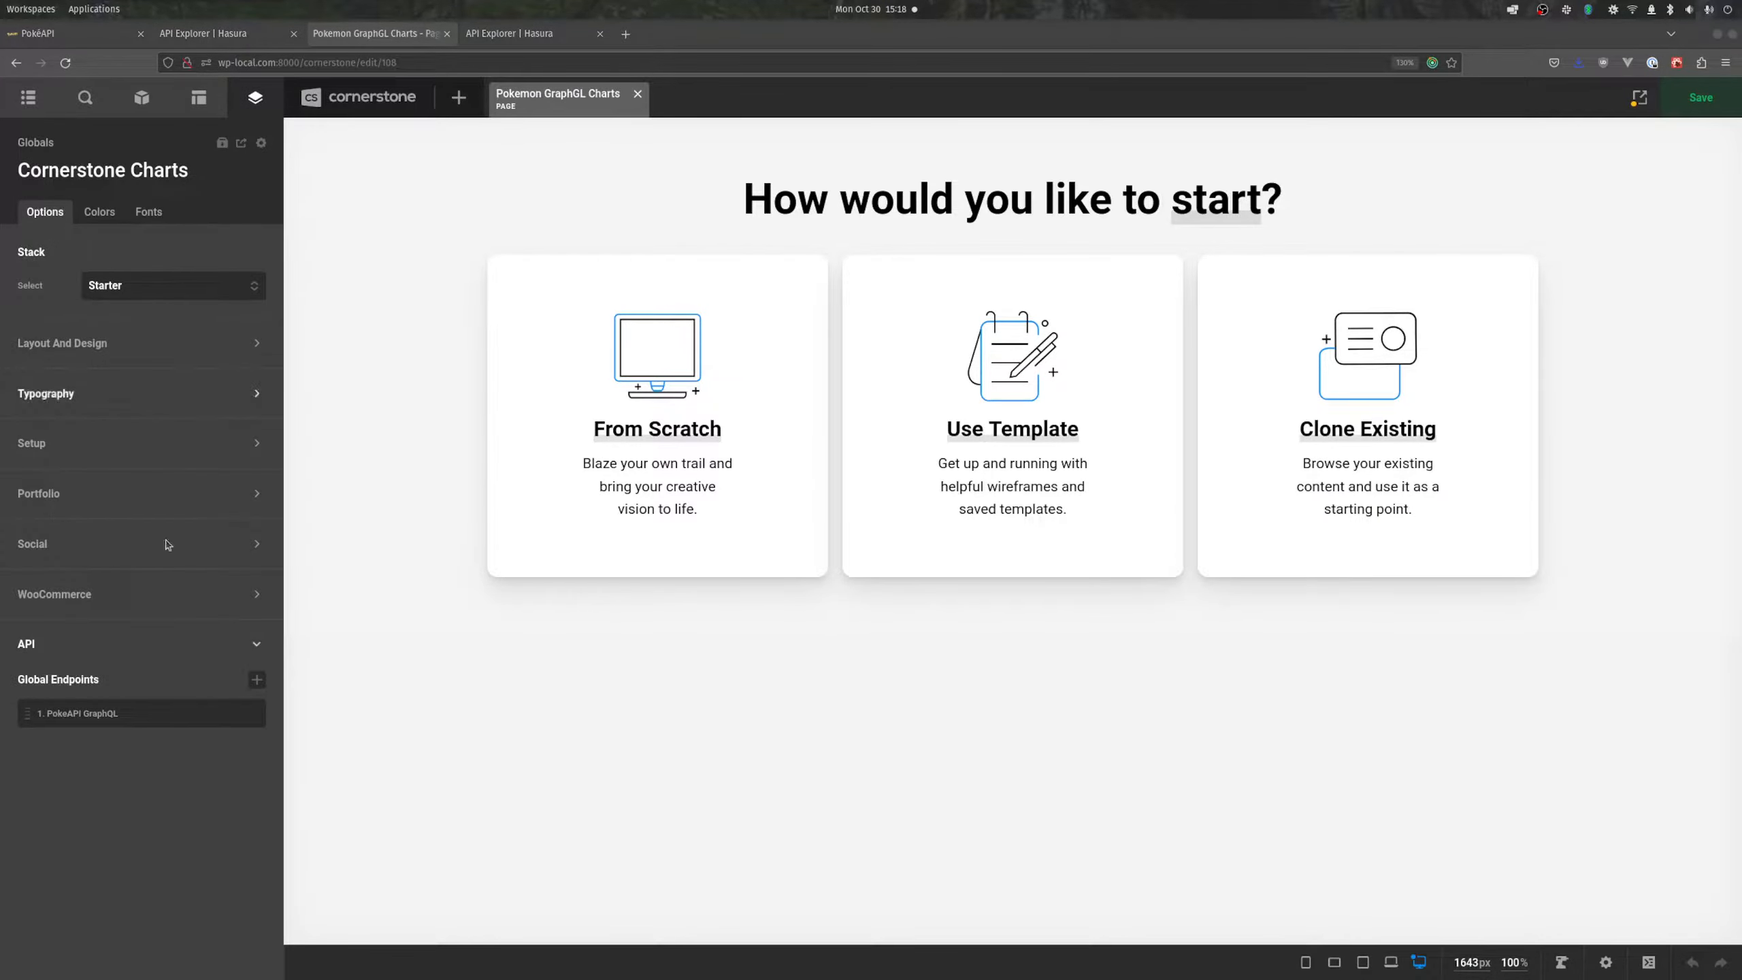
{"action": "left_click", "coordinate": [135, 714]}
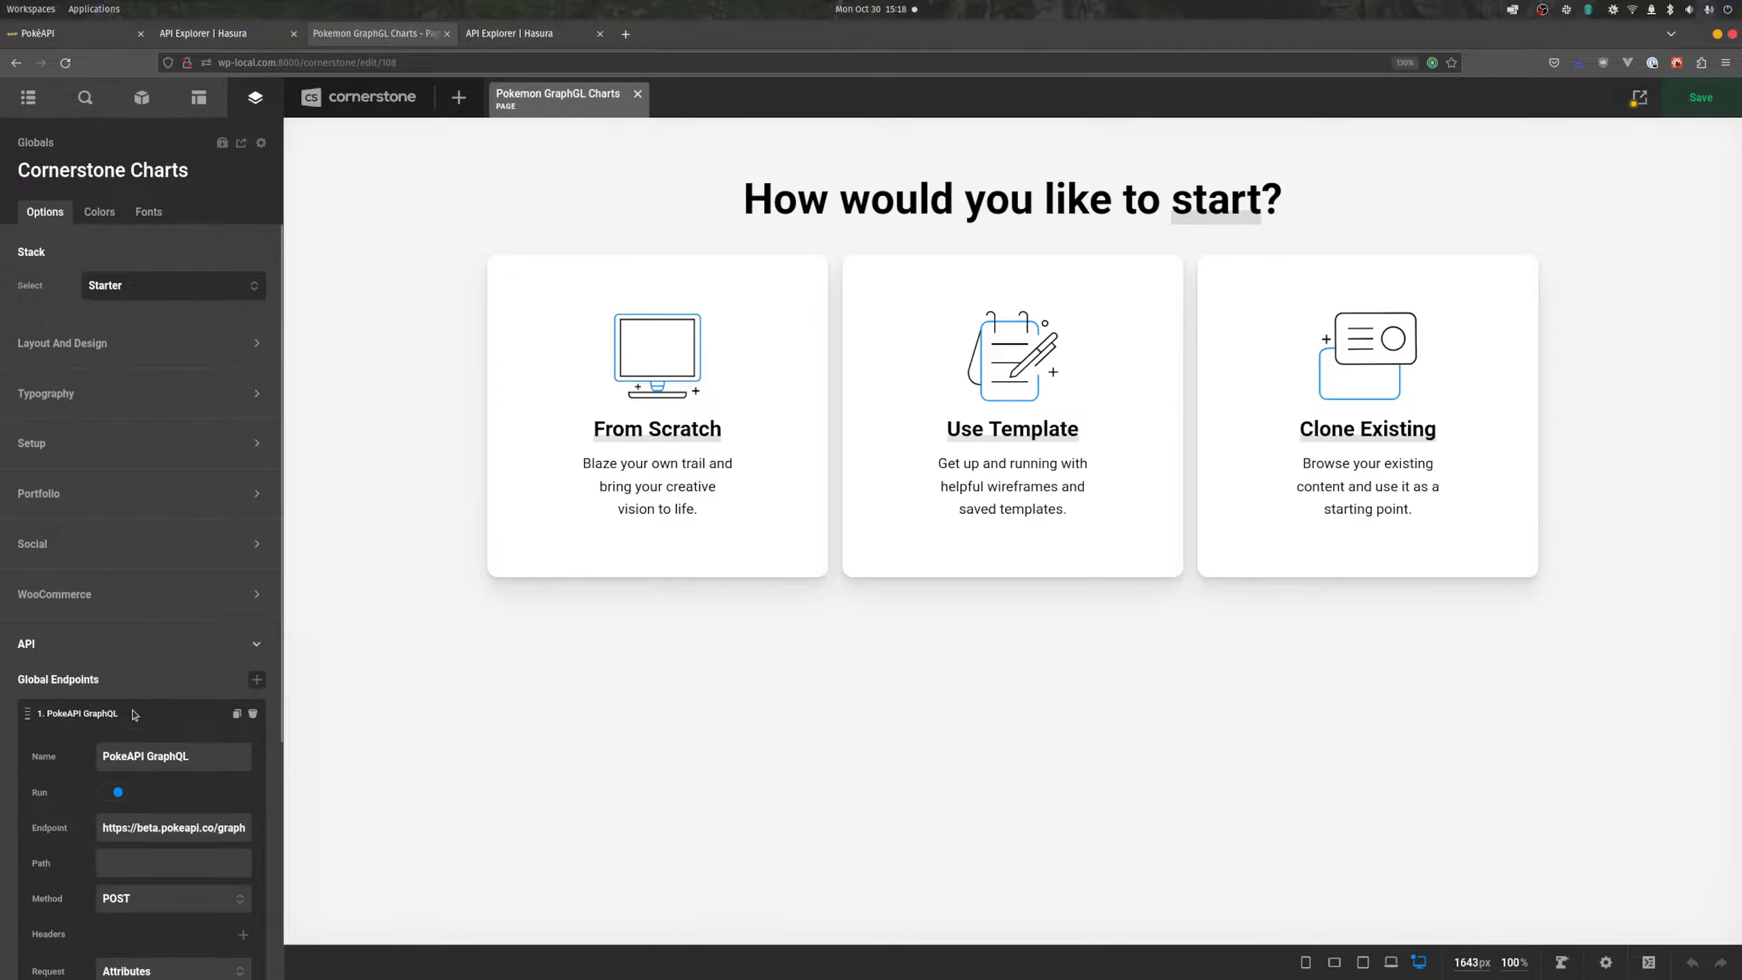
{"action": "scroll", "coordinate": [141, 617], "scroll_direction": "down", "scroll_amount": 5}
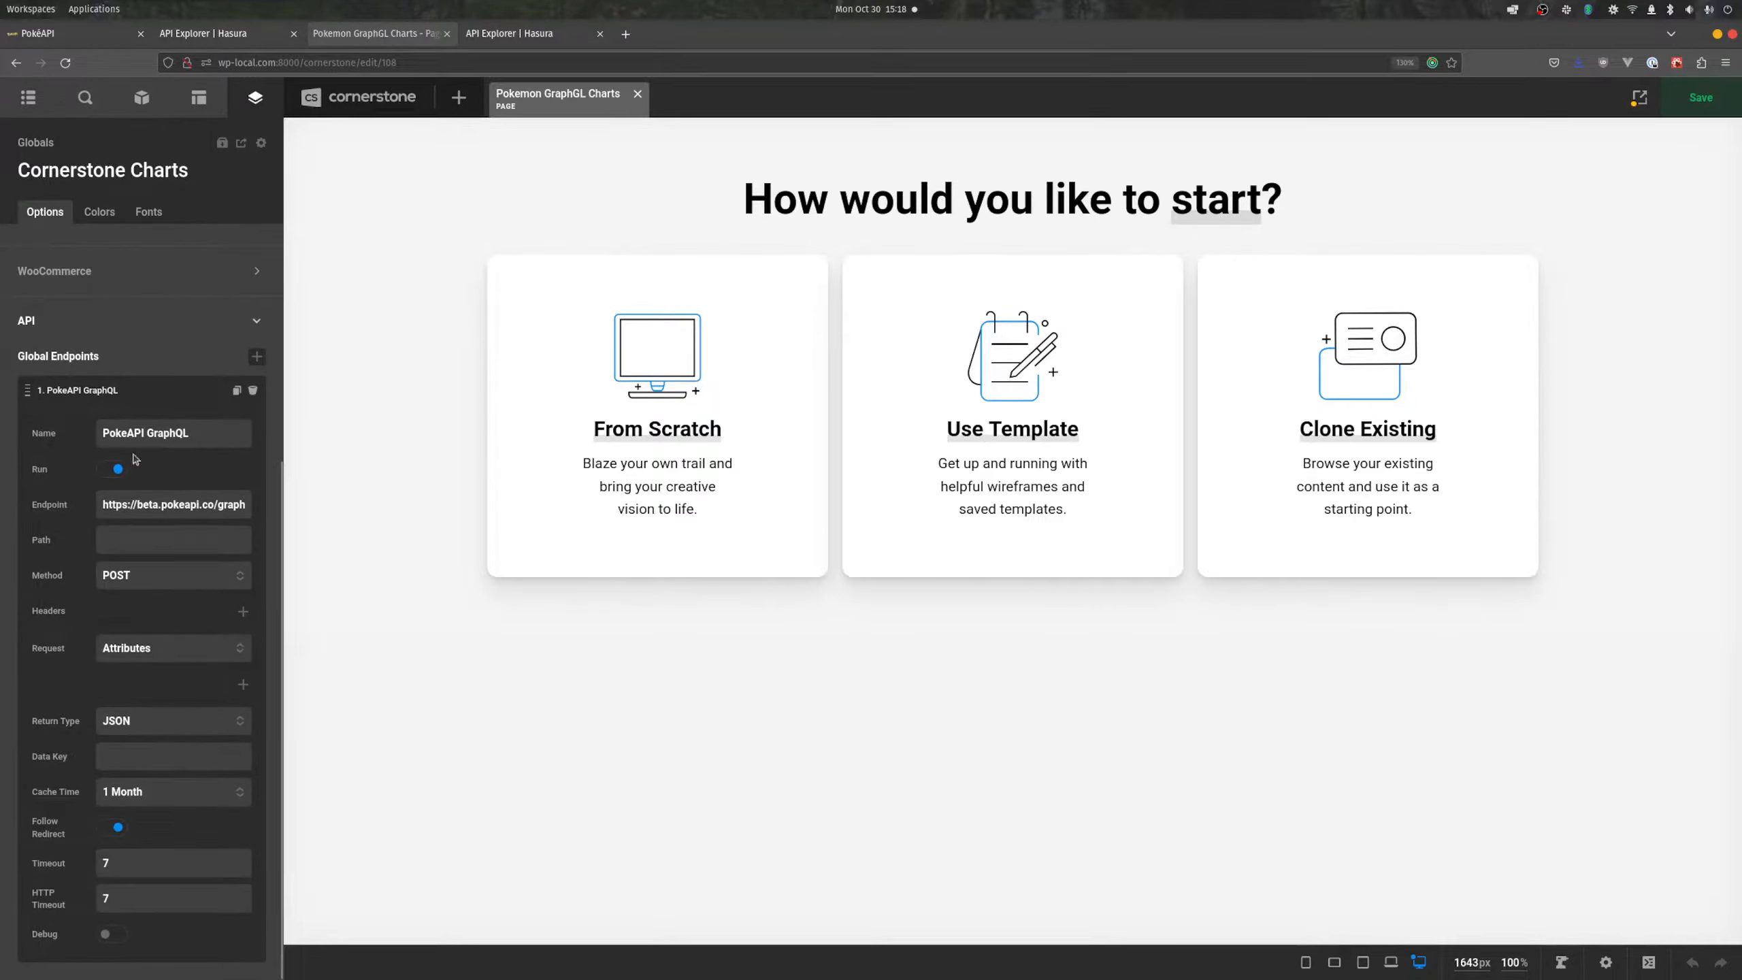
{"action": "left_click", "coordinate": [200, 34]}
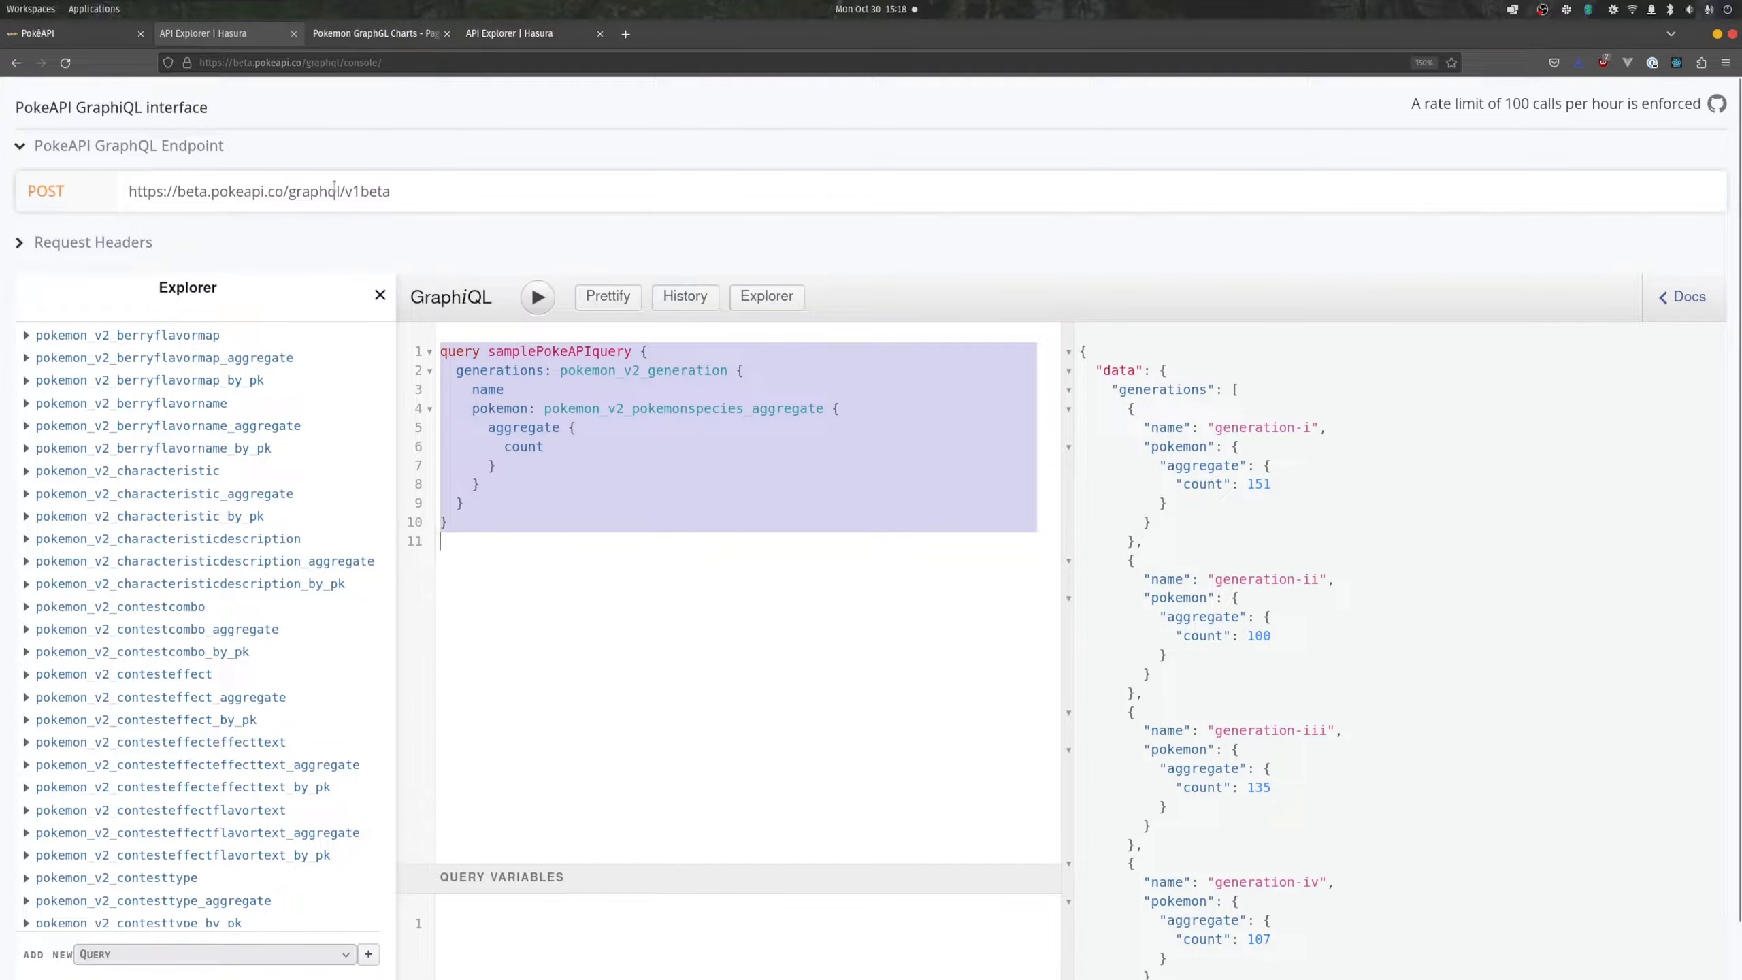
{"action": "triple_click", "coordinate": [248, 193]}
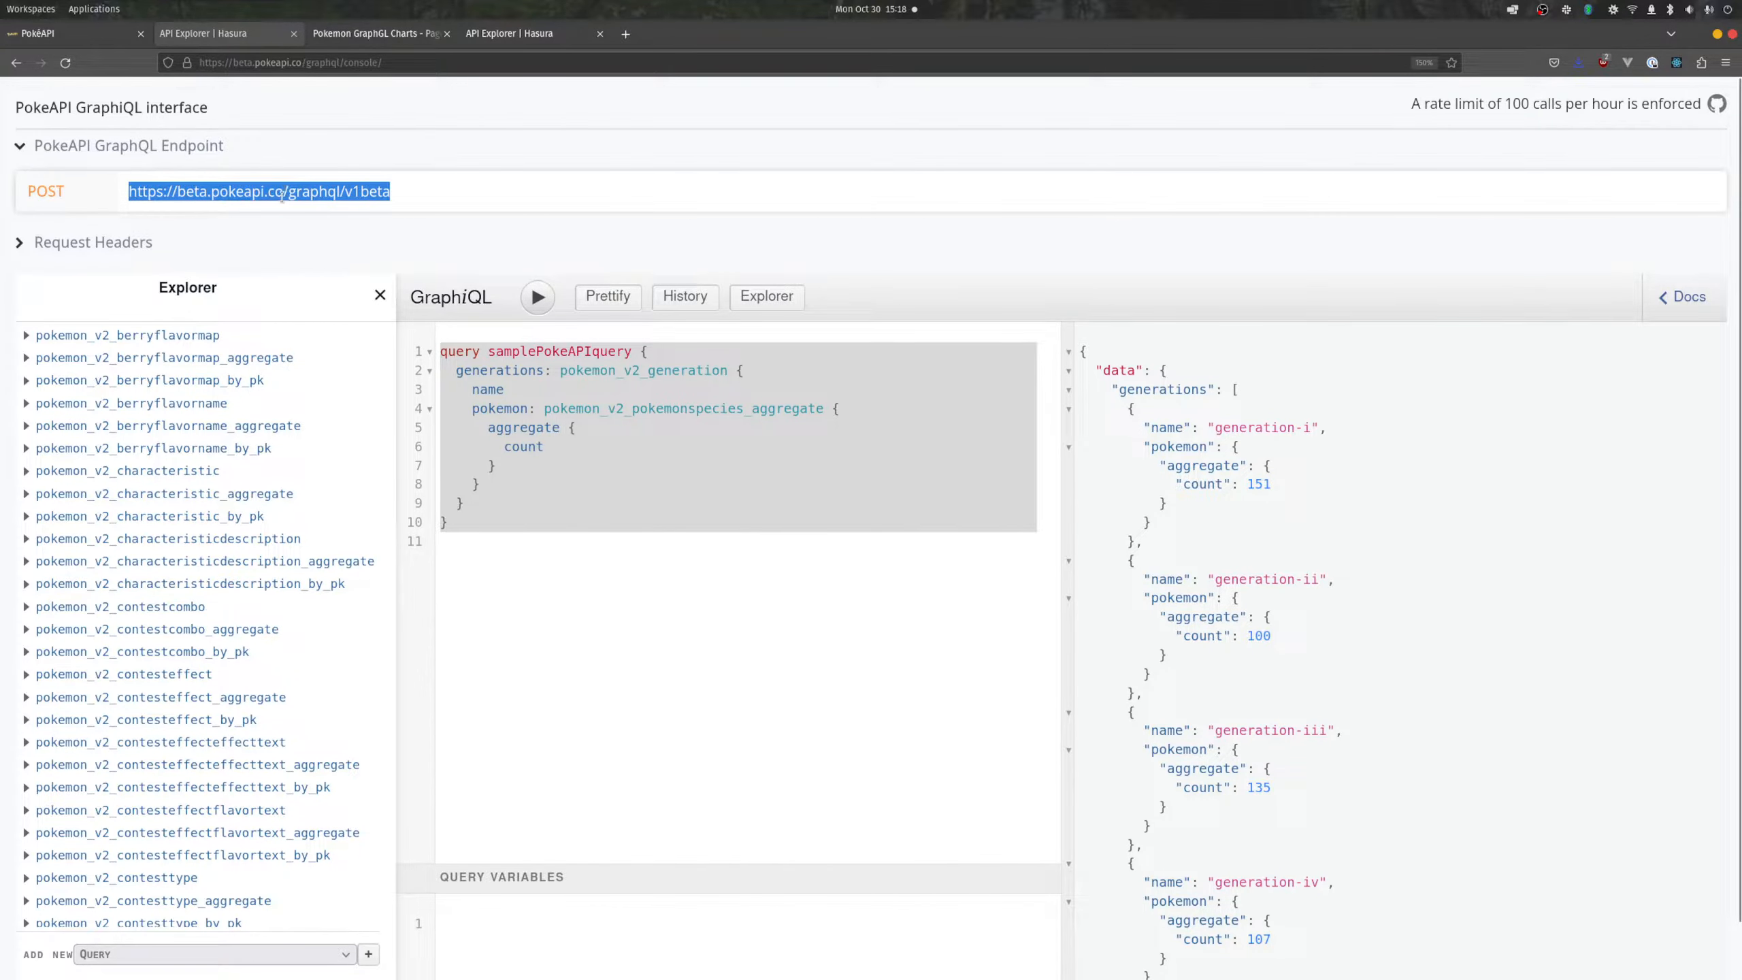
{"action": "left_click", "coordinate": [376, 33]}
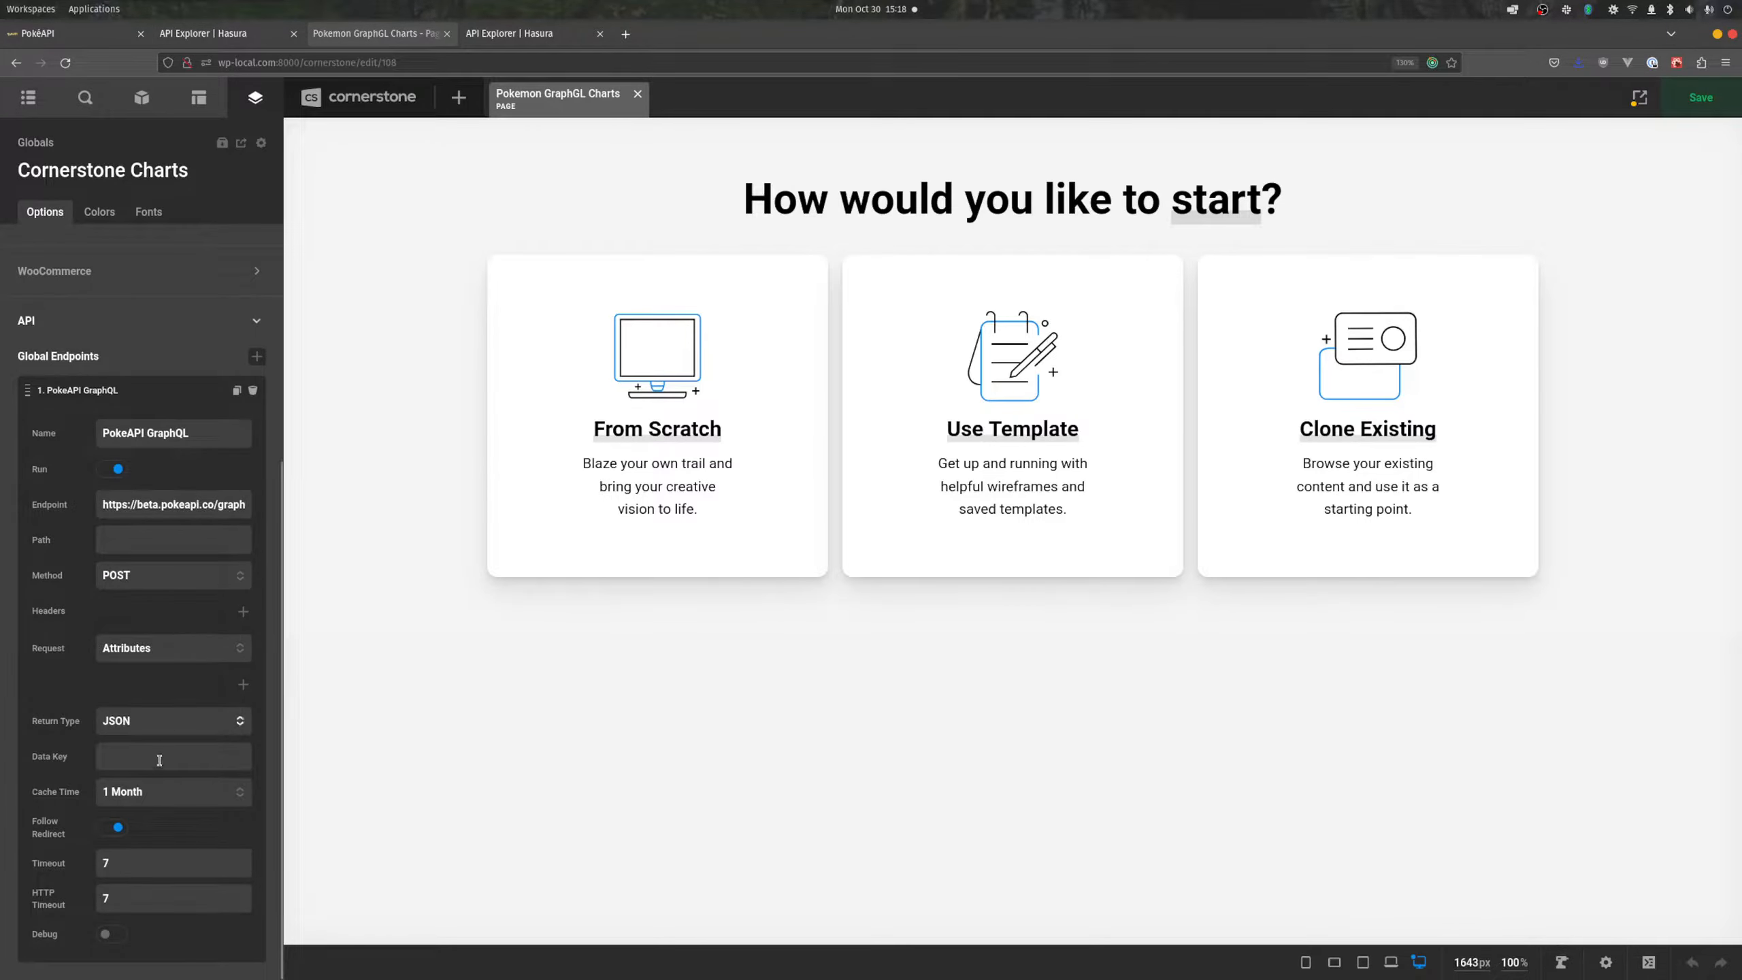
- Examine the return type and cache time options of the global PokeAPI GraphQL endpoint
{"action": "left_click", "coordinate": [161, 787]}
{"action": "left_click", "coordinate": [25, 750]}
{"action": "left_click", "coordinate": [149, 731]}
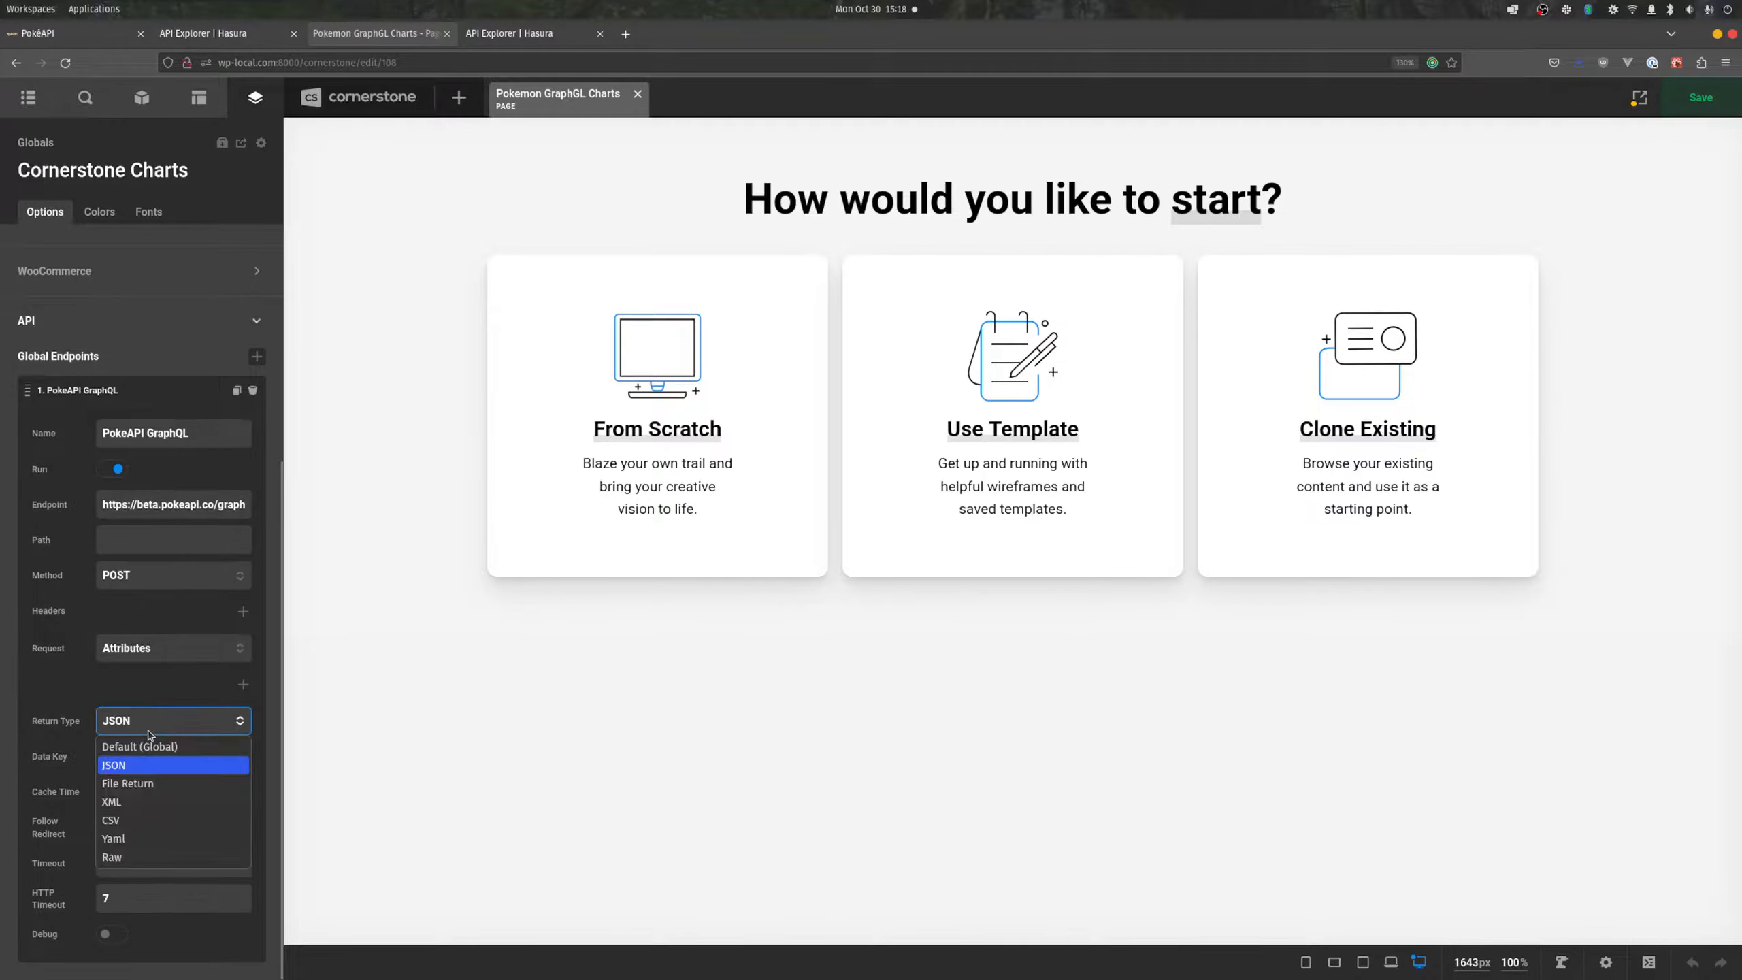
{"action": "left_click", "coordinate": [40, 709]}
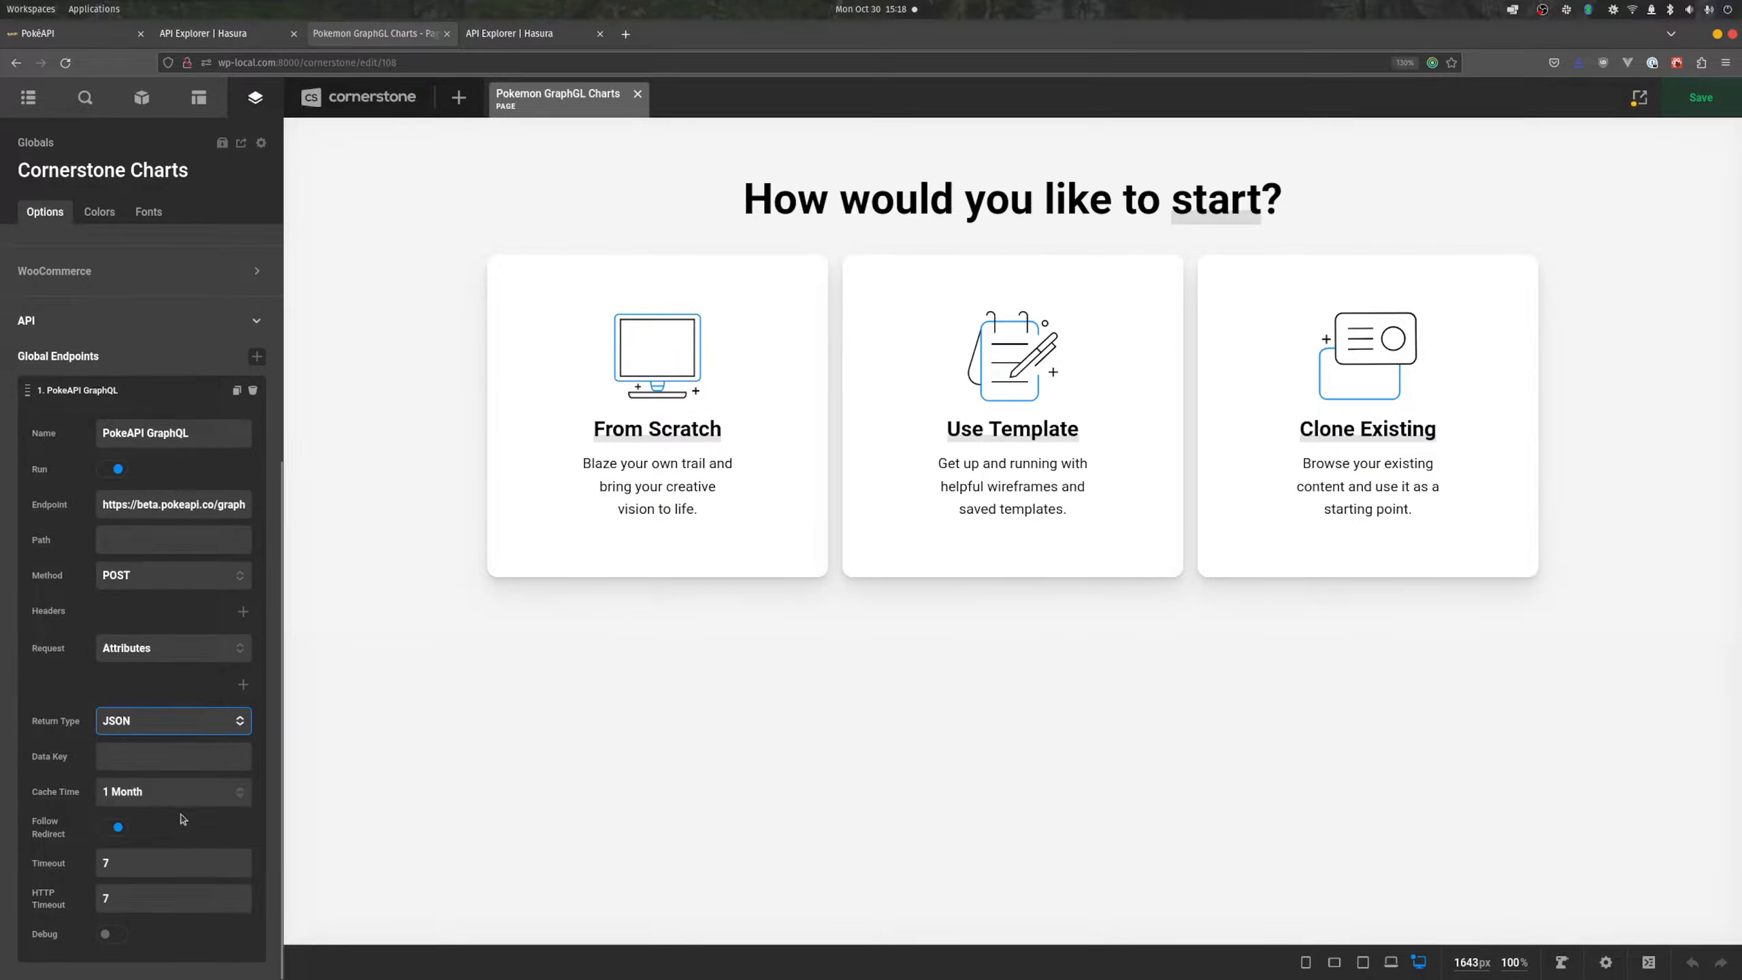
{"action": "left_click", "coordinate": [176, 793]}
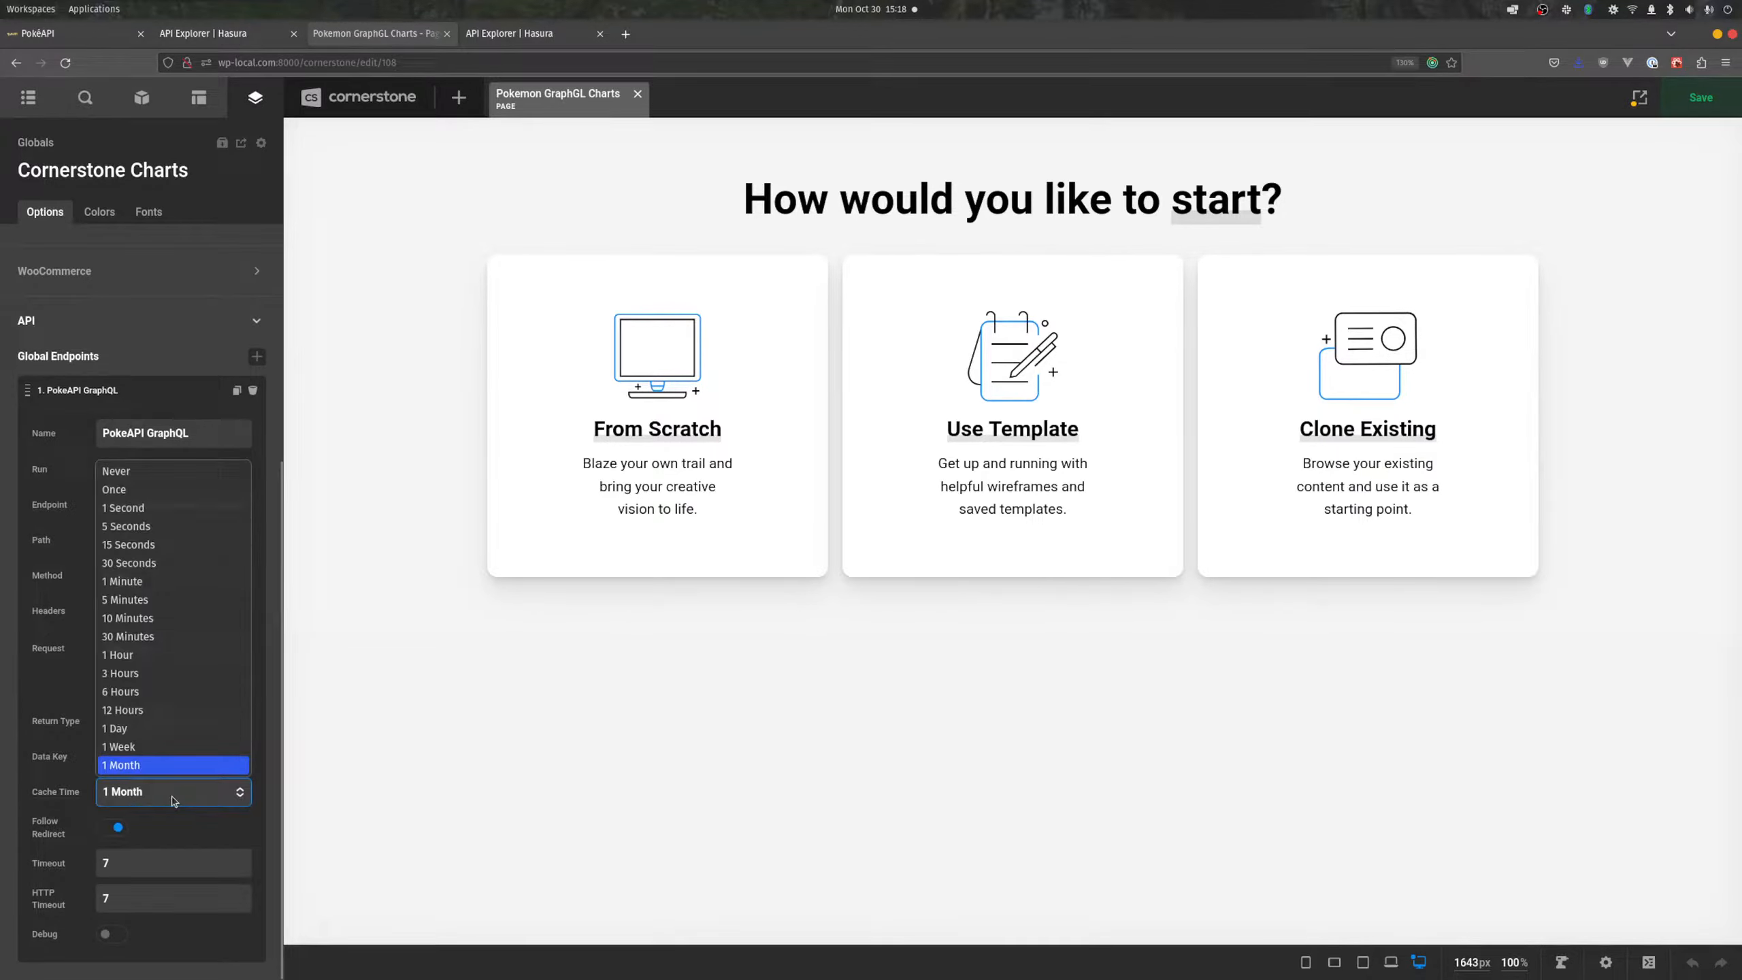
{"action": "left_click", "coordinate": [17, 769]}
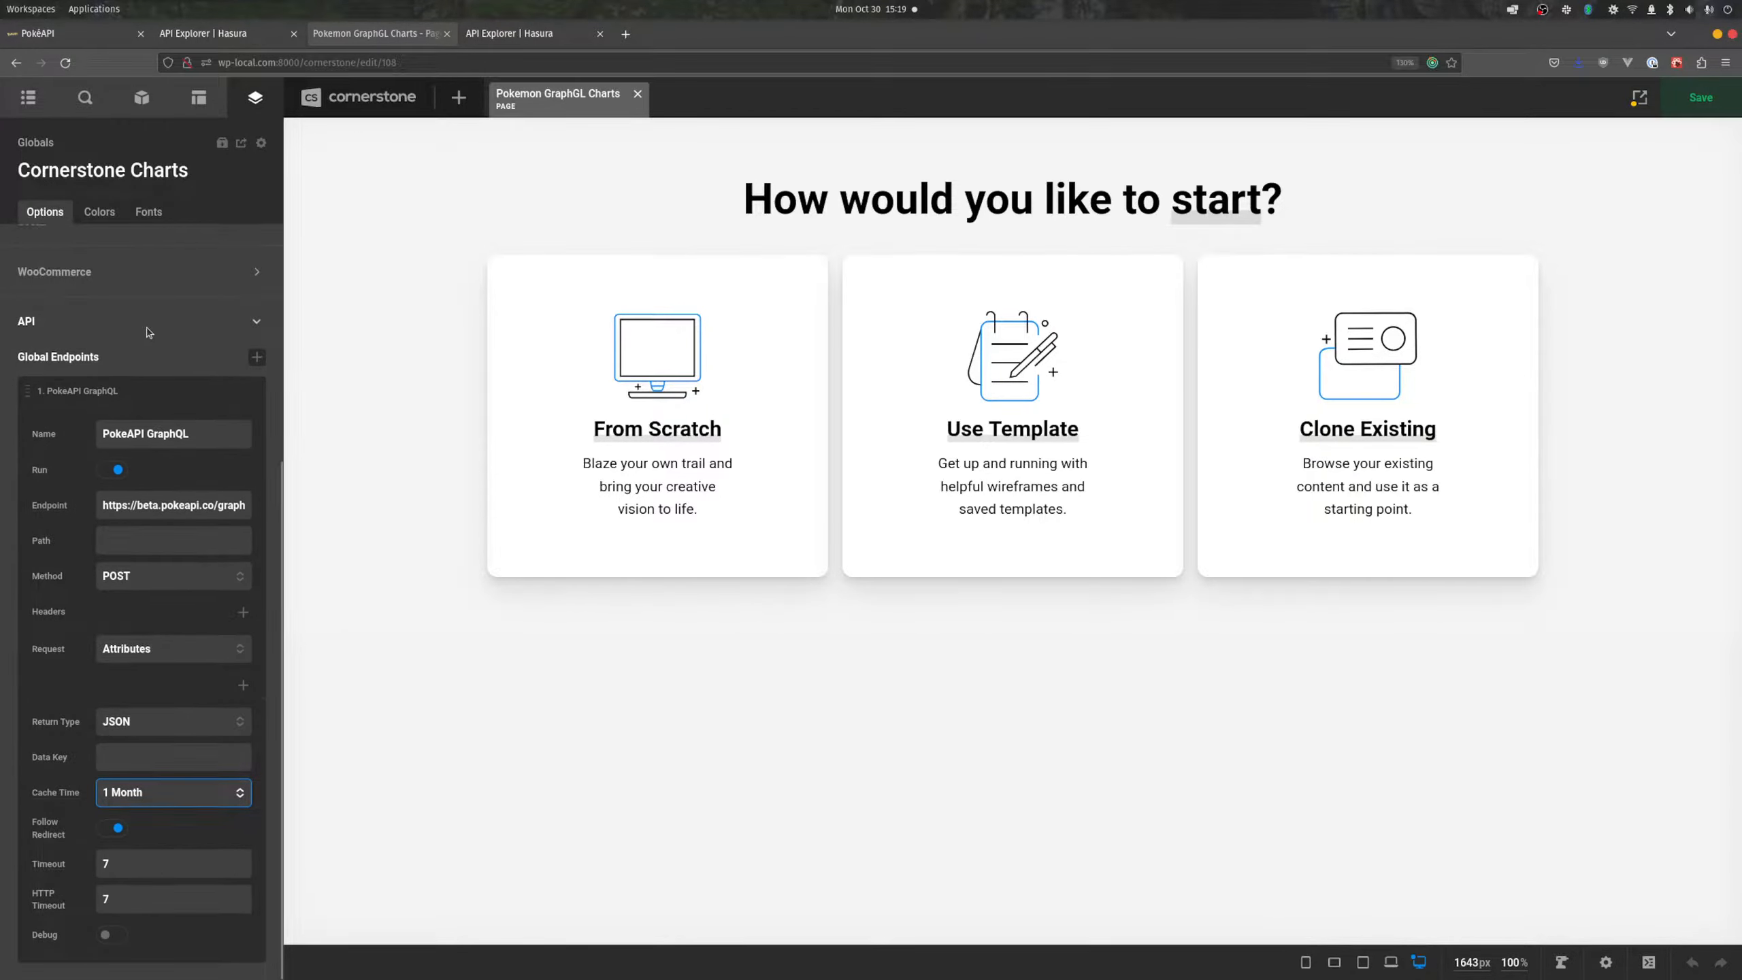
- Return to the page outline and add an API Tester element as a section
{"action": "scroll", "coordinate": [147, 333], "scroll_direction": "up", "scroll_amount": 5}
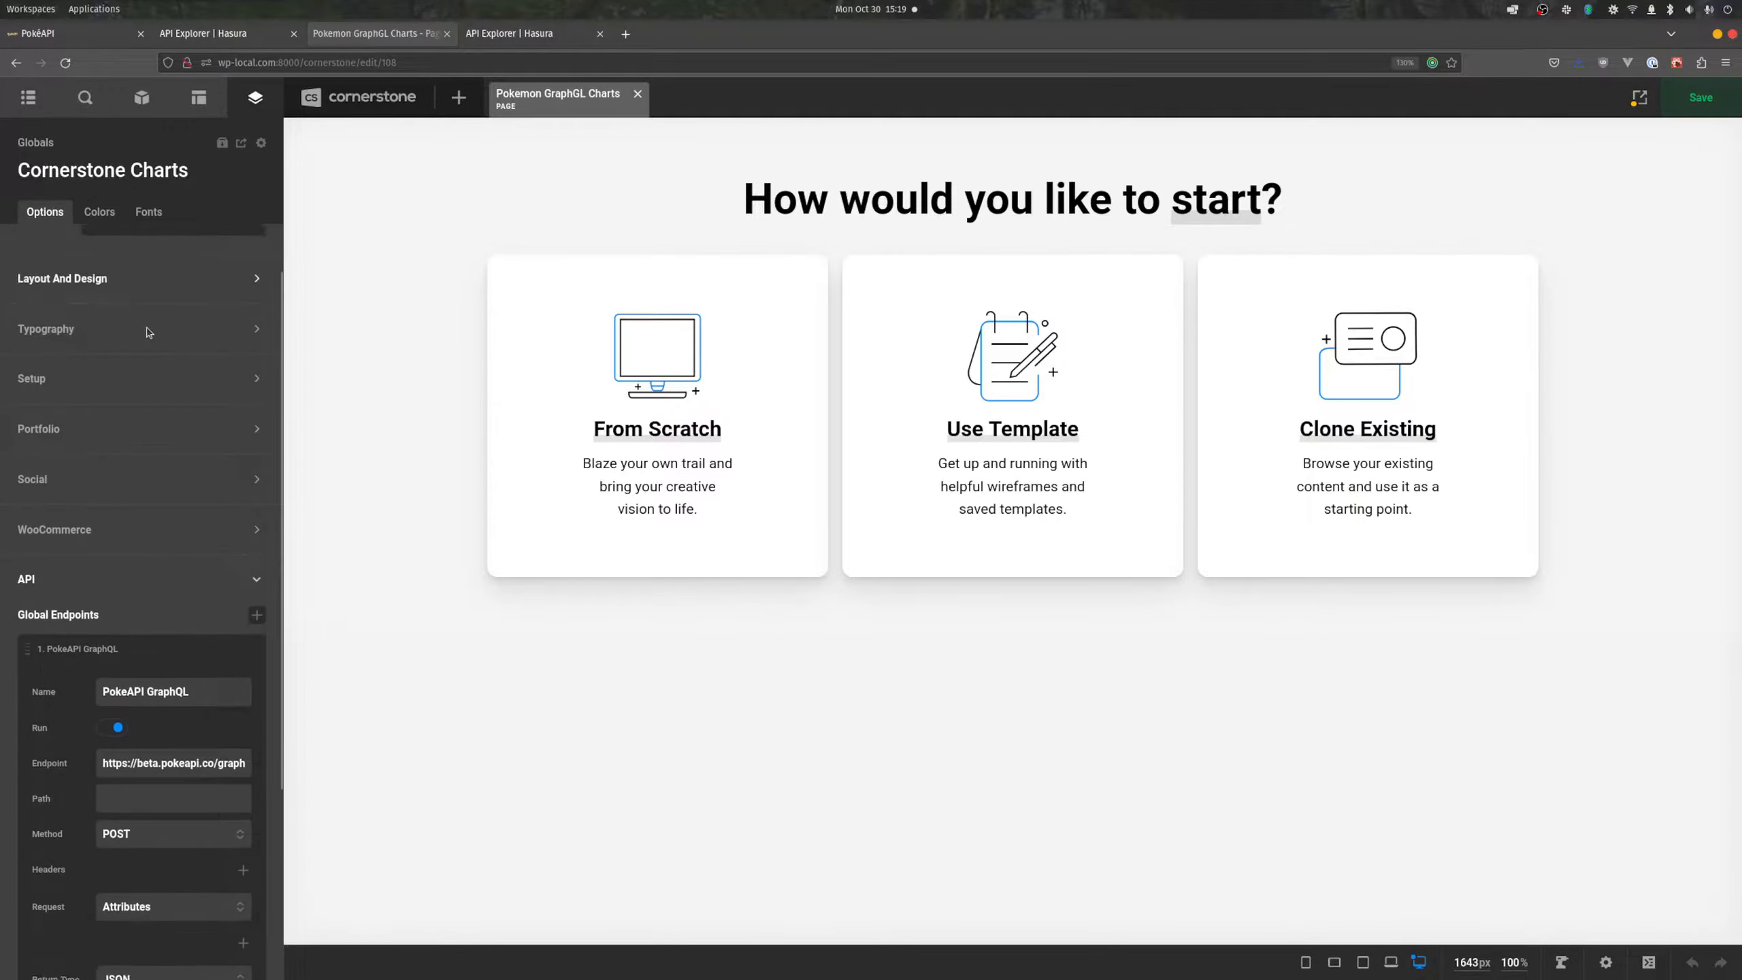
{"action": "left_click", "coordinate": [30, 107]}
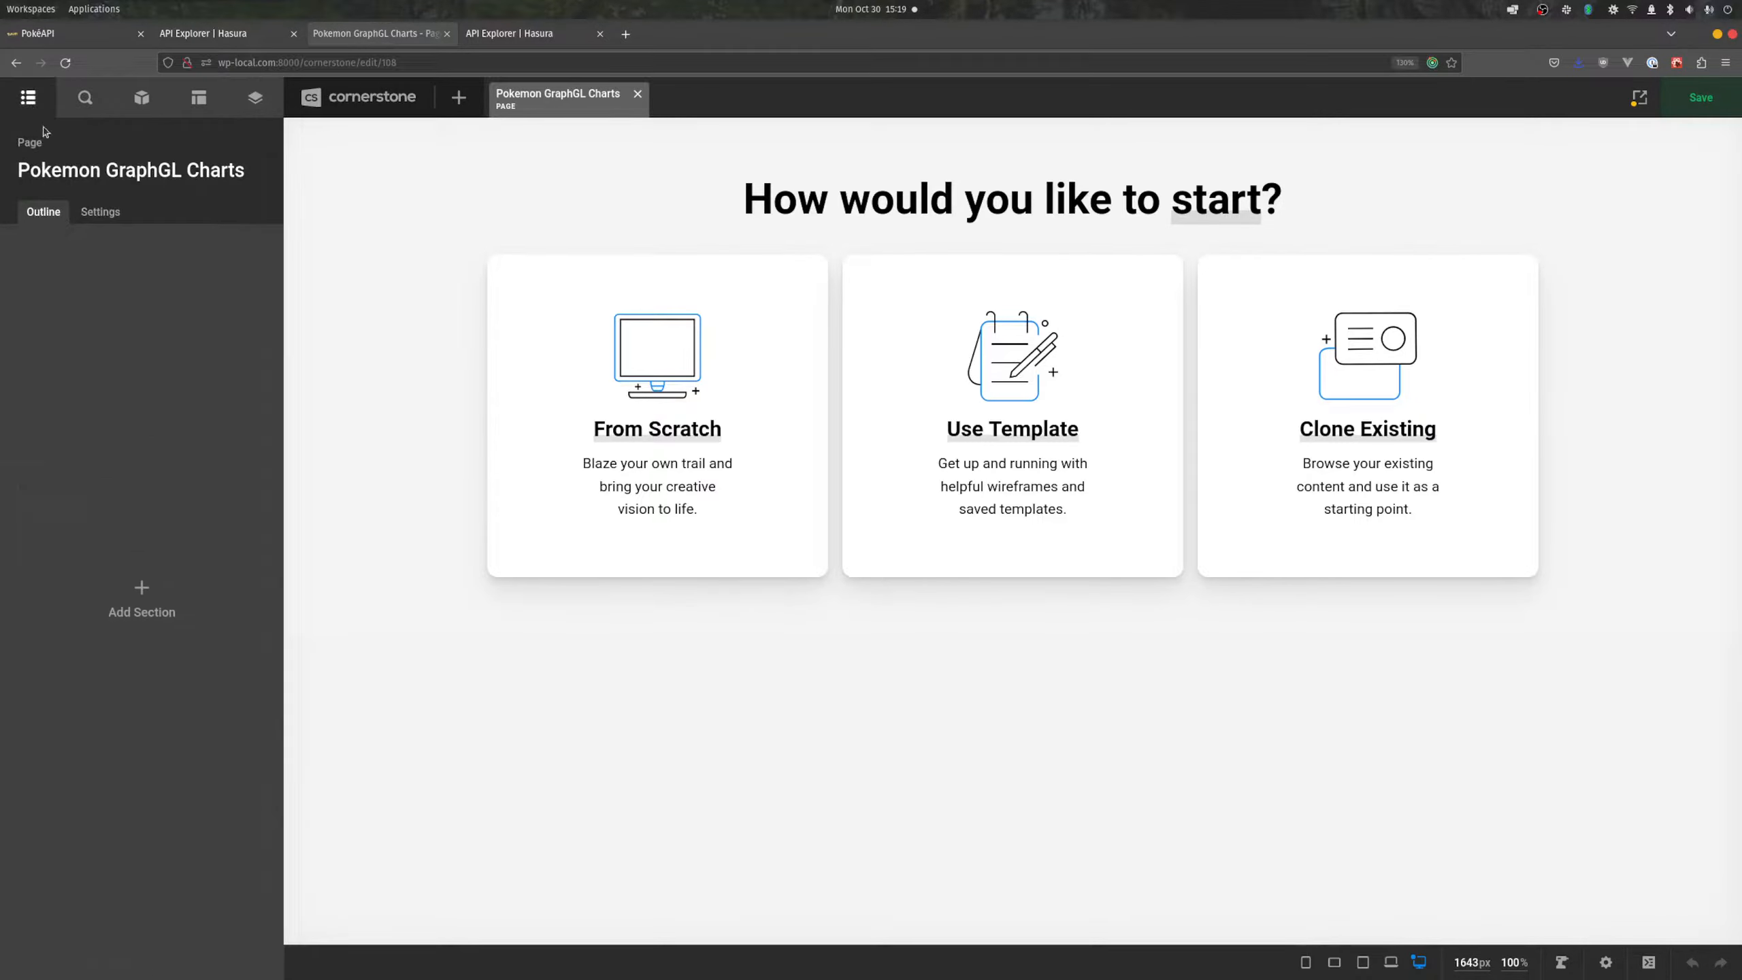
{"action": "left_click", "coordinate": [146, 308]}
{"action": "type", "text": "a"}
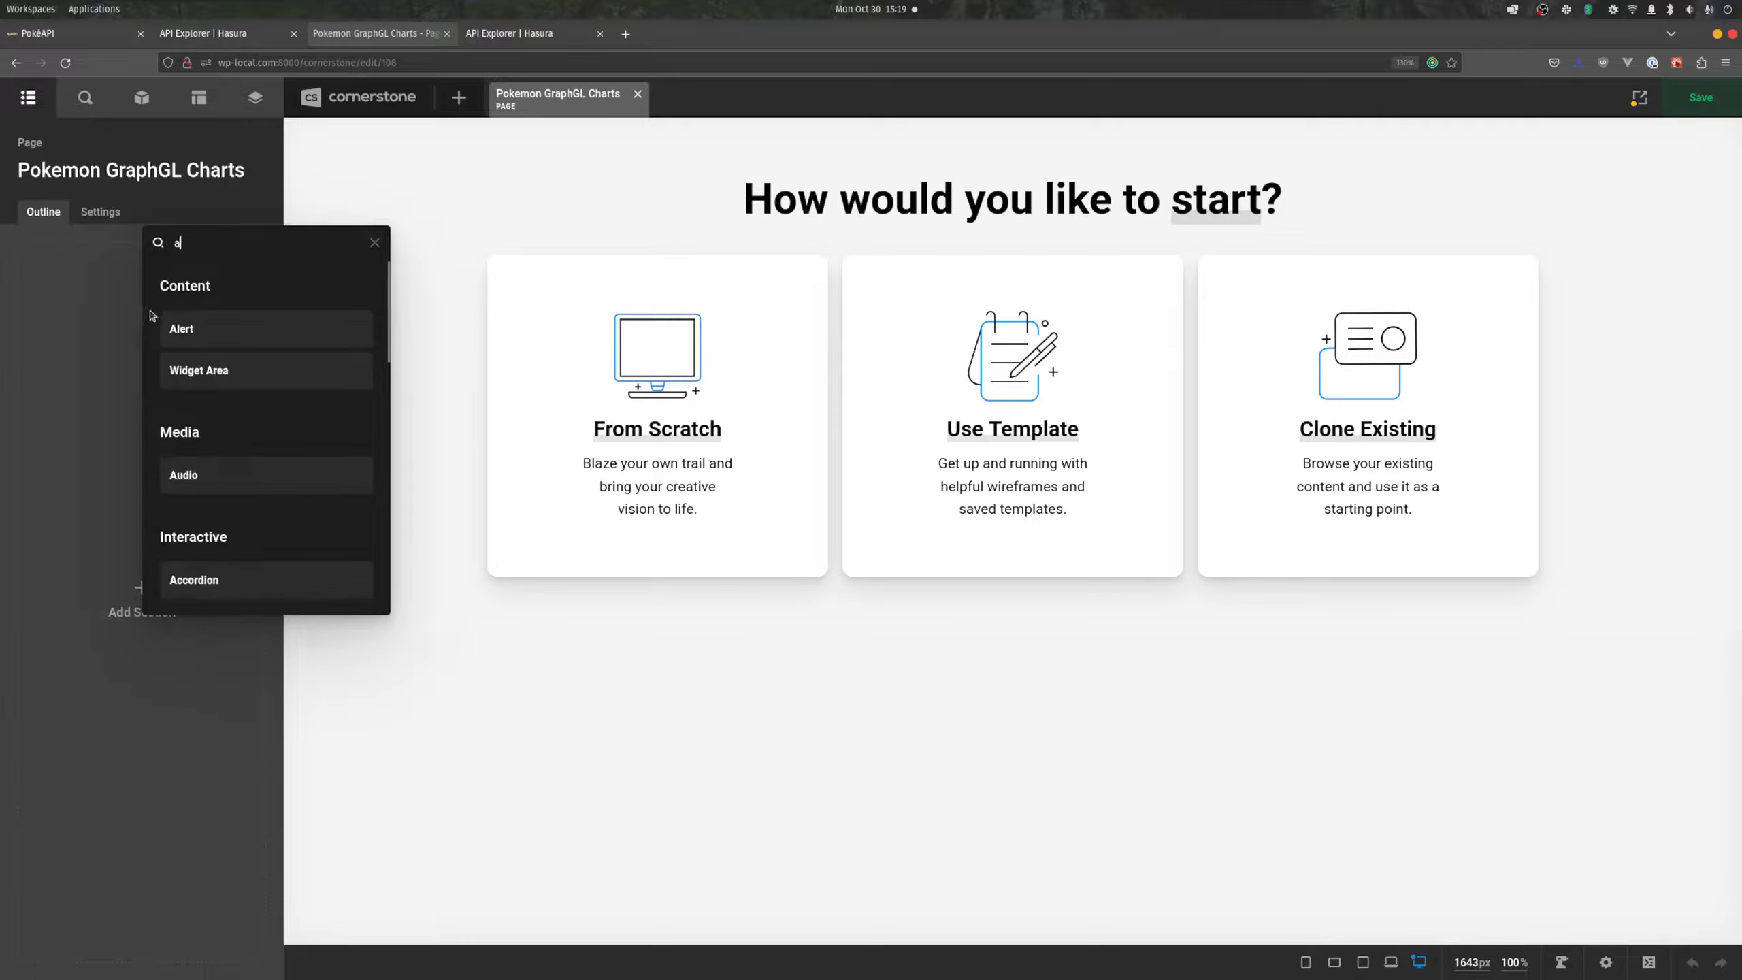
{"action": "type", "text": "pi"}
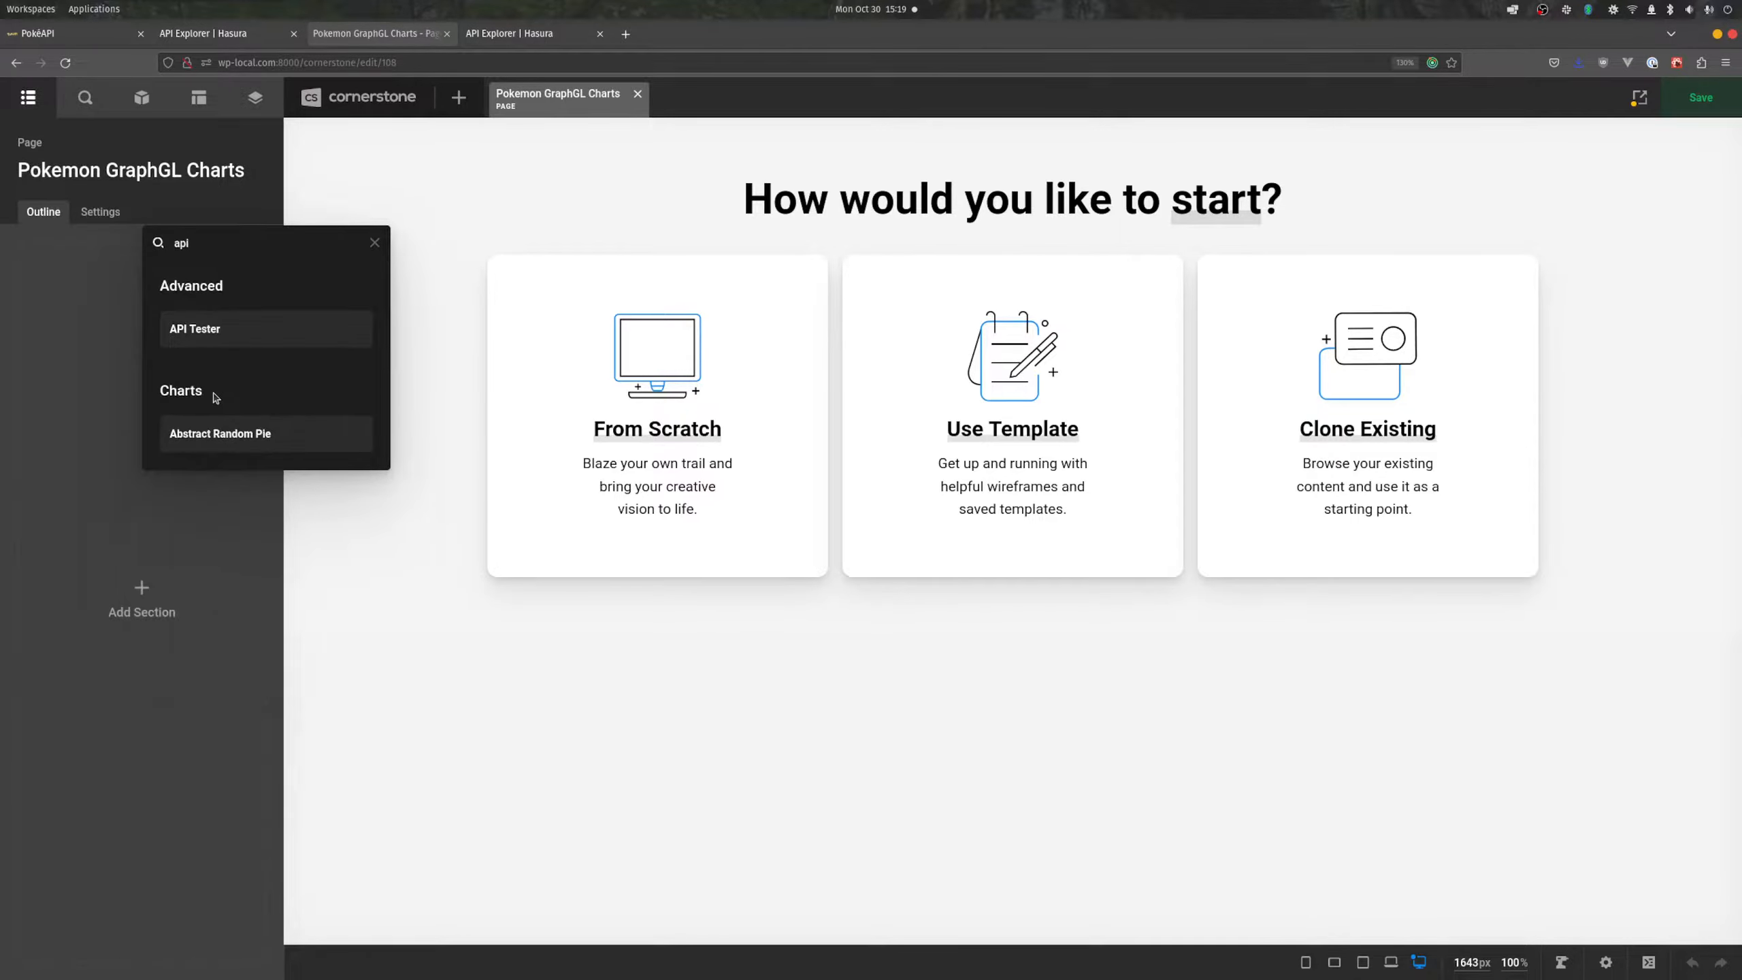
{"action": "left_click", "coordinate": [223, 336]}
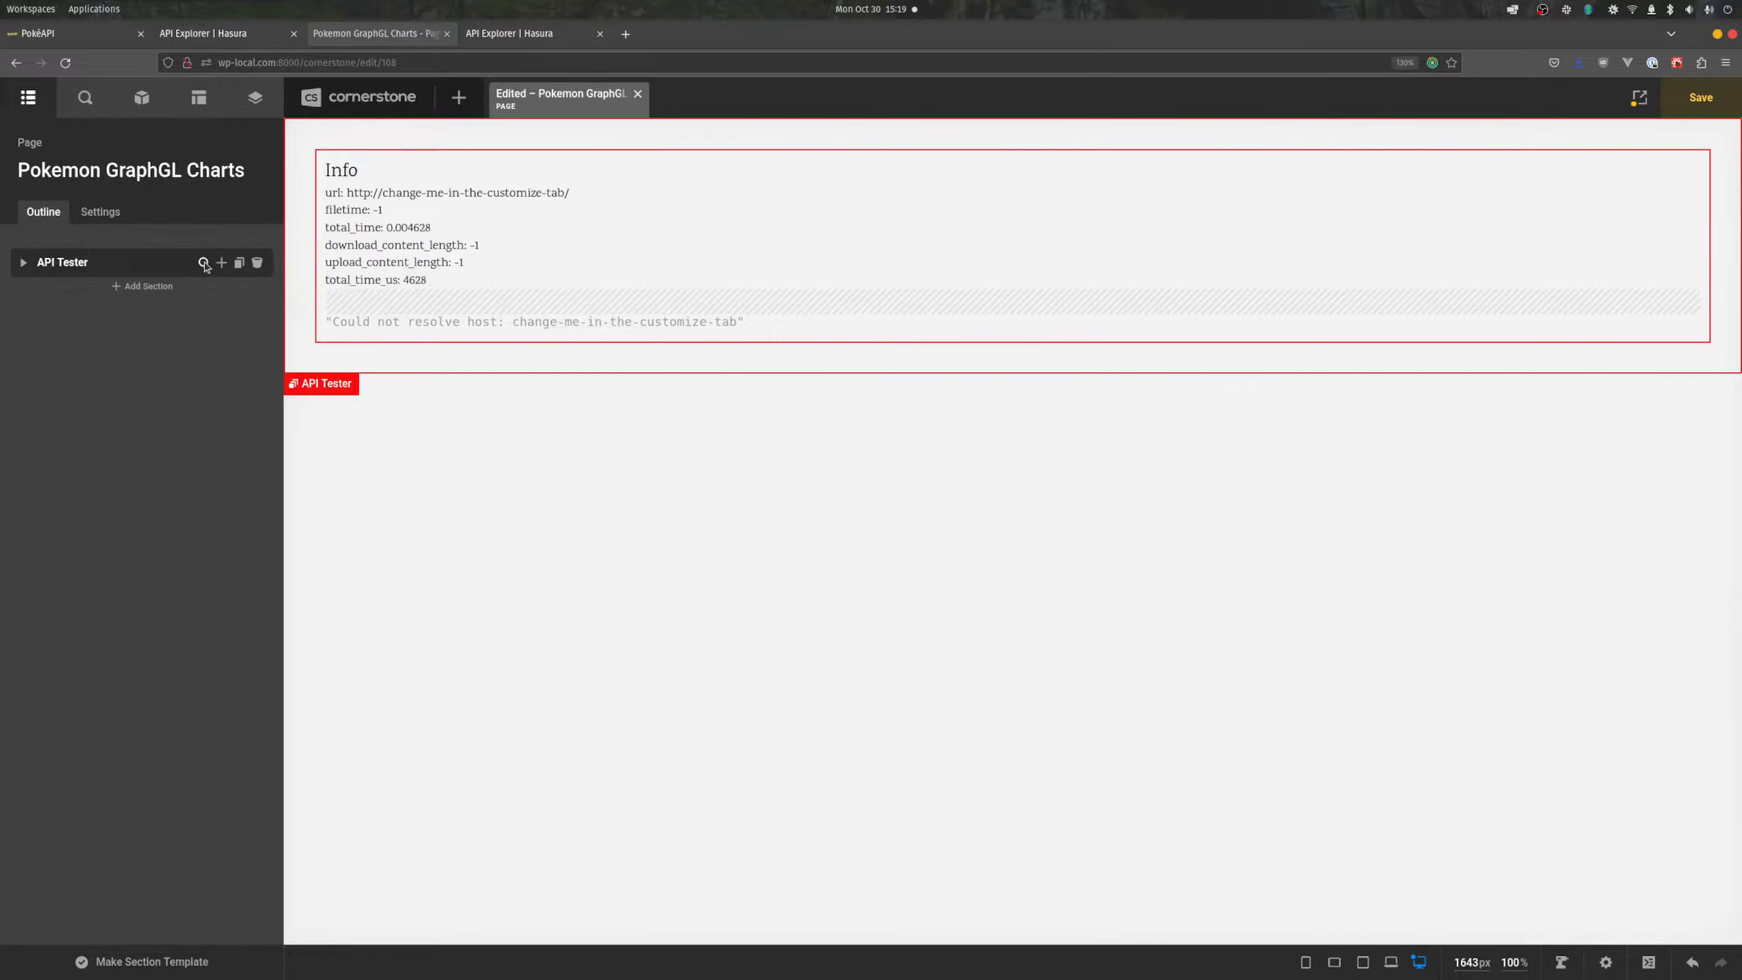
- Set the API Tester's looper provider to External API Global with the PokeAPI GraphQL global, and review the response
{"action": "left_click", "coordinate": [204, 266]}
{"action": "left_click", "coordinate": [181, 223]}
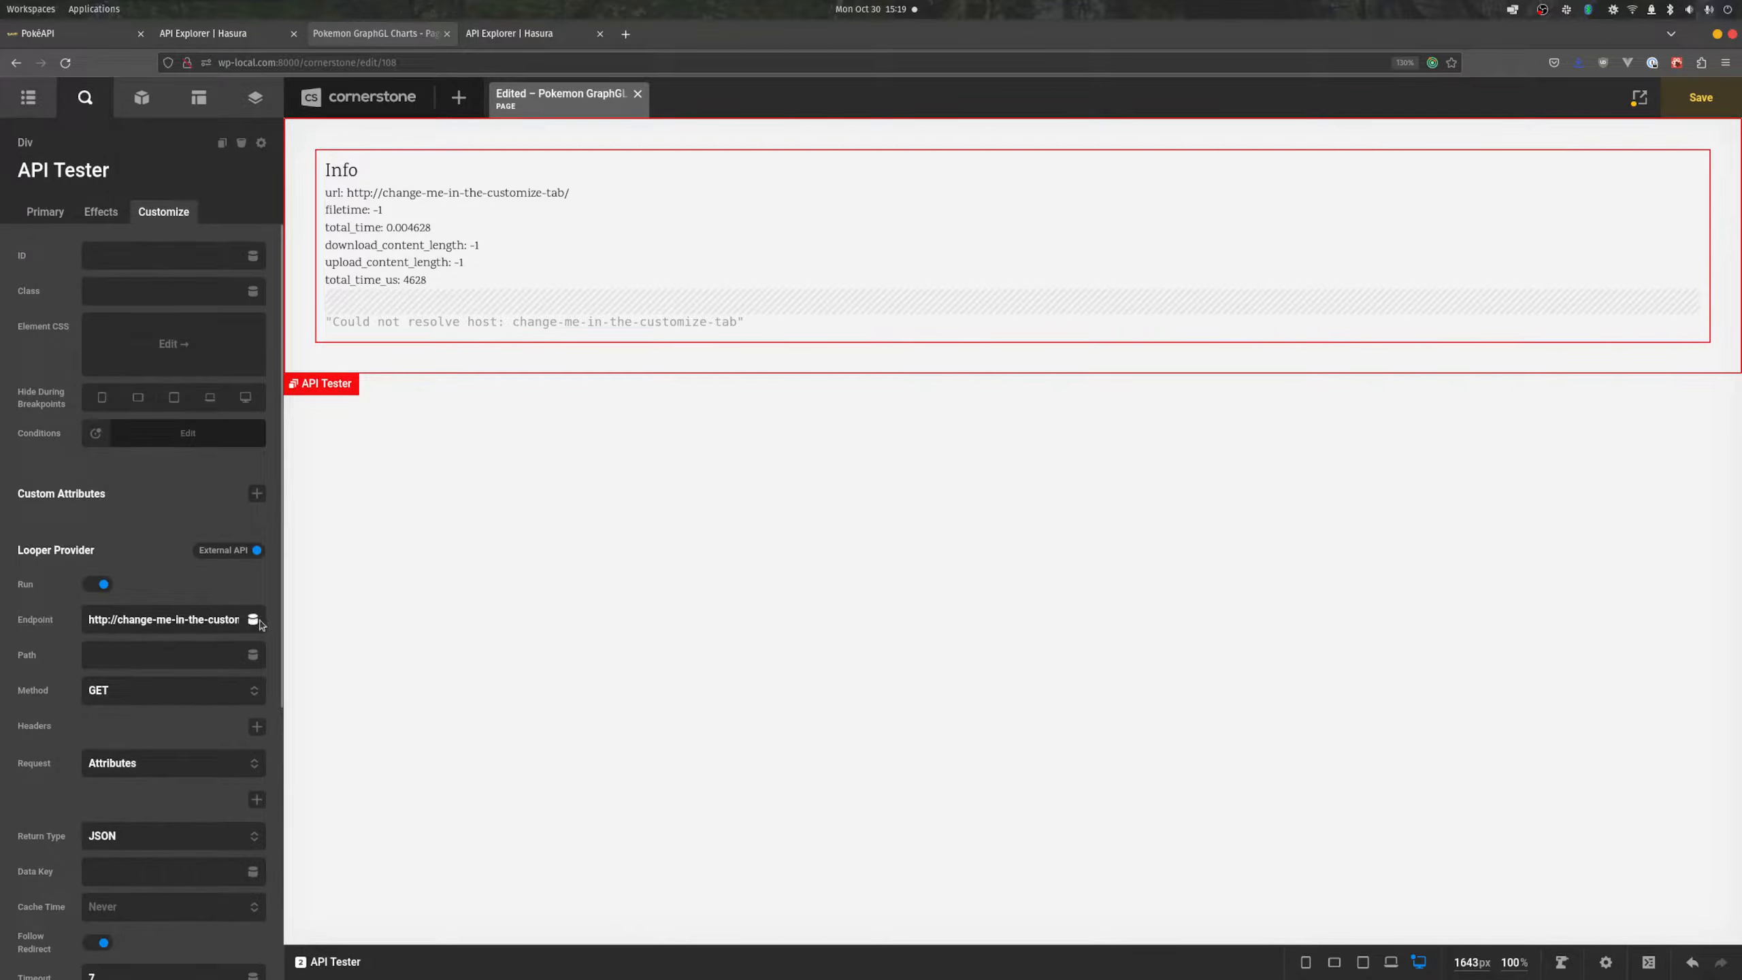
{"action": "left_click", "coordinate": [224, 550]}
{"action": "scroll", "coordinate": [263, 512], "scroll_direction": "down", "scroll_amount": 5}
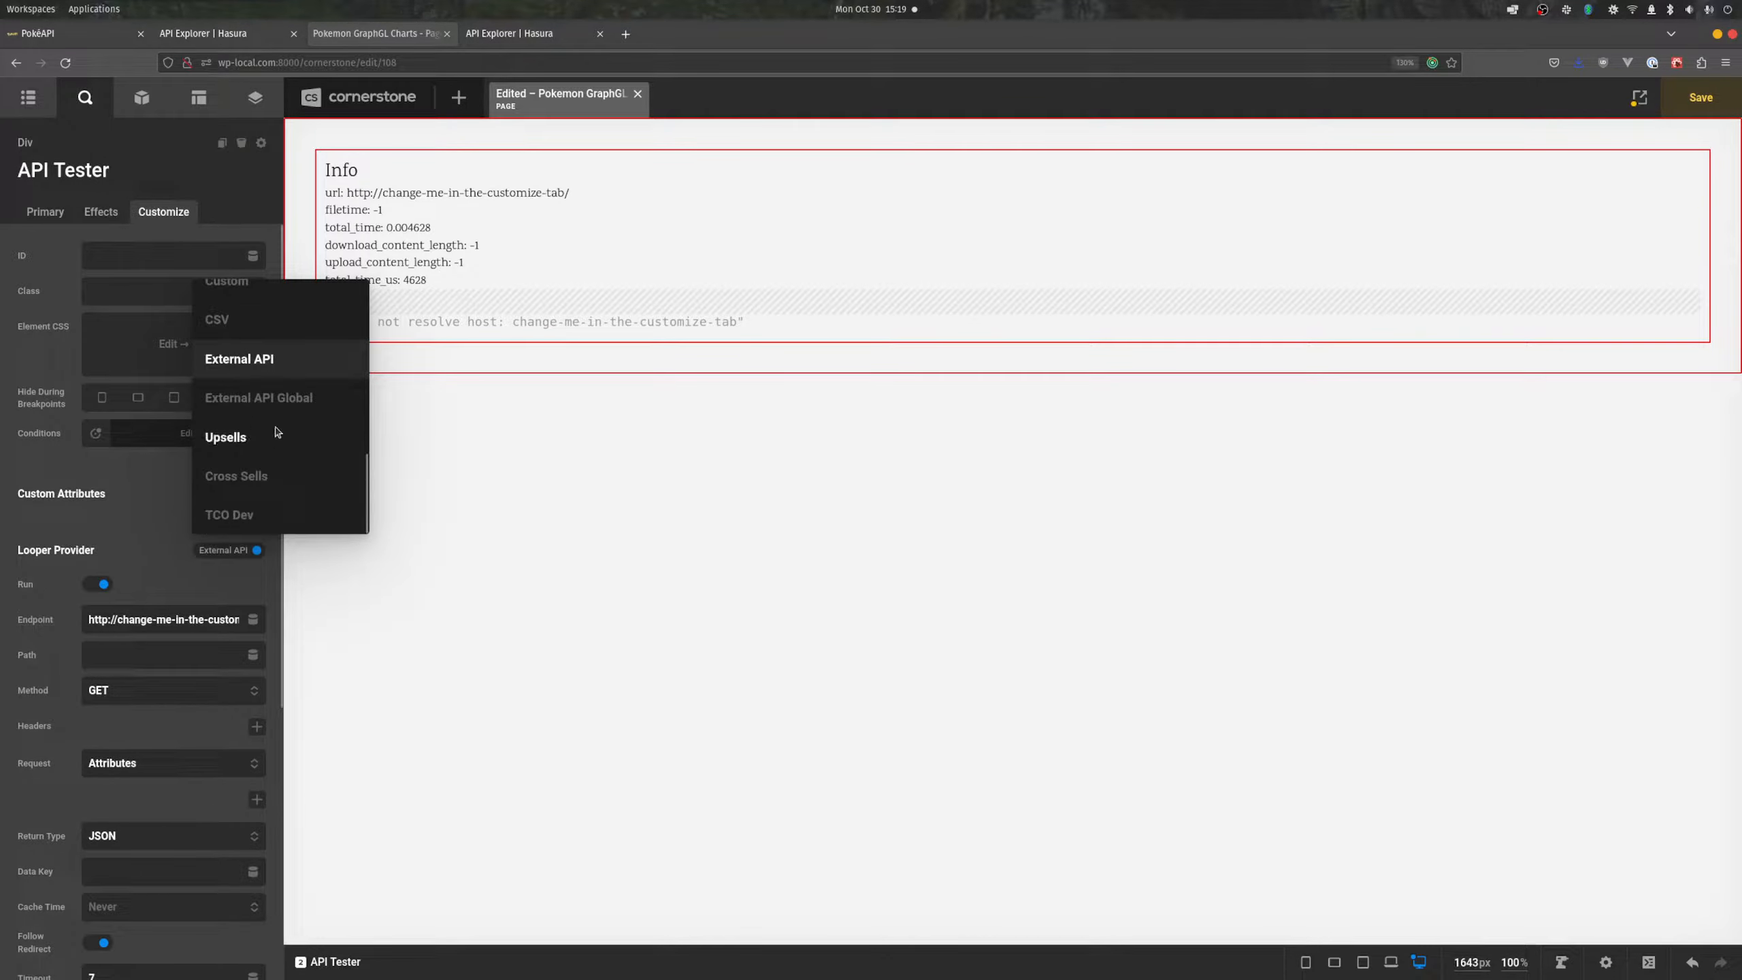
{"action": "left_click", "coordinate": [277, 401]}
{"action": "left_click", "coordinate": [250, 586]}
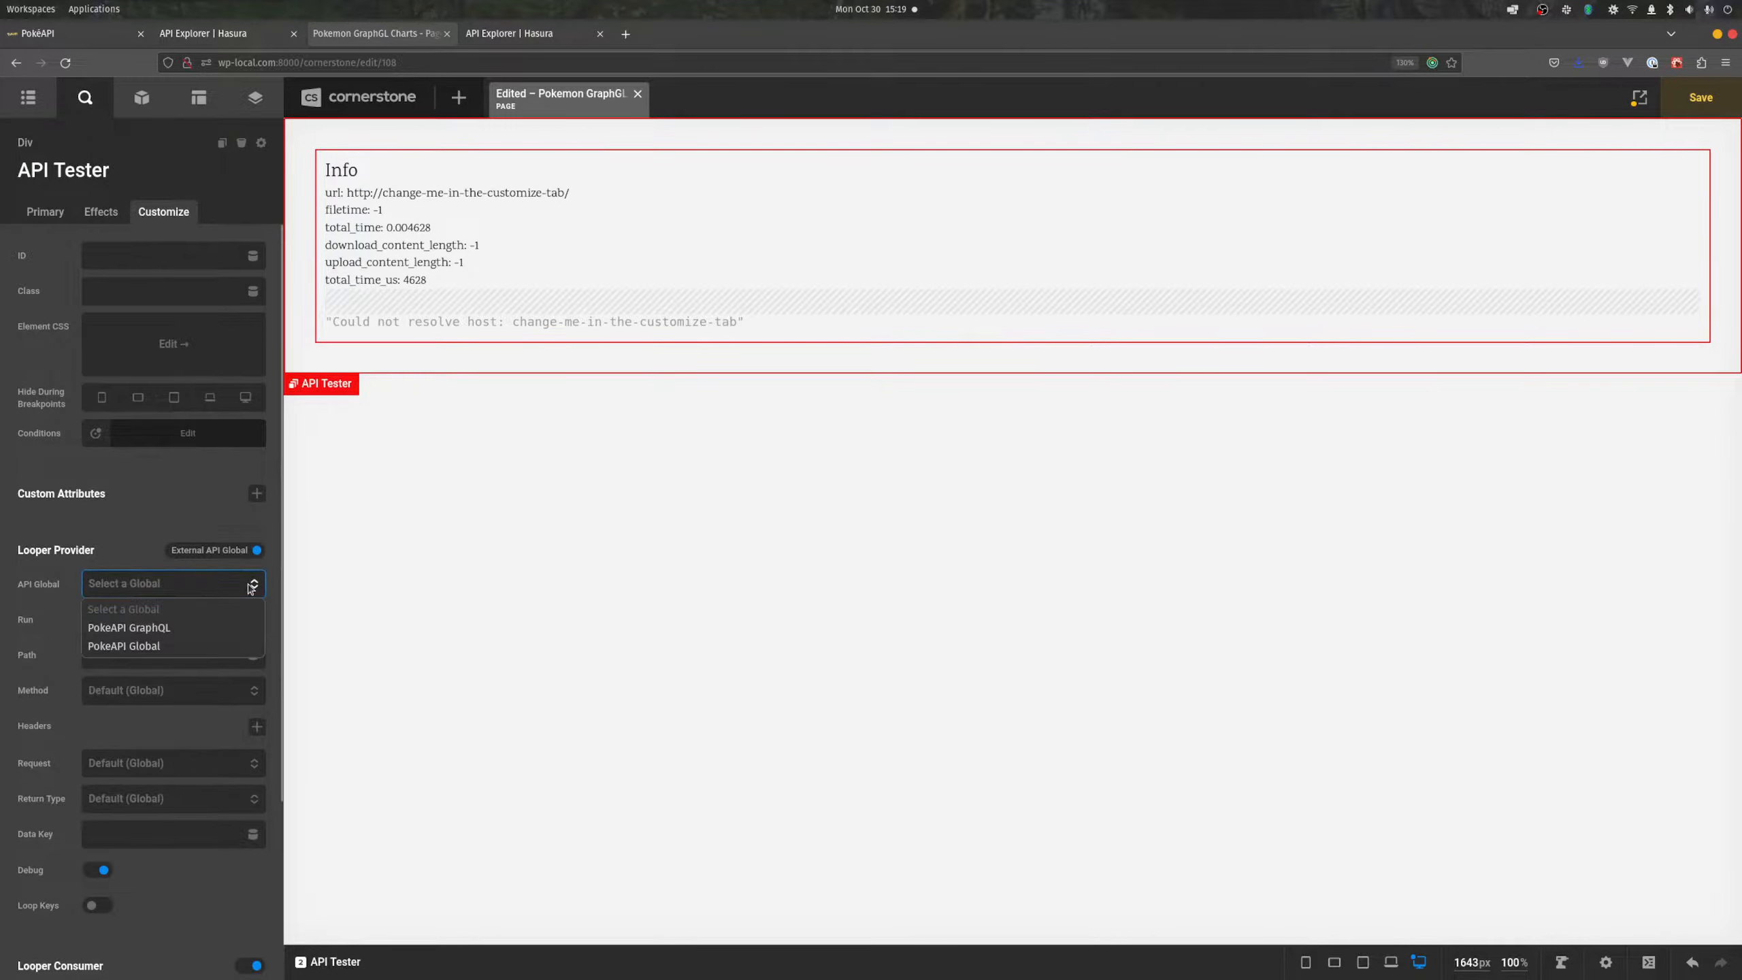
{"action": "left_click", "coordinate": [202, 630]}
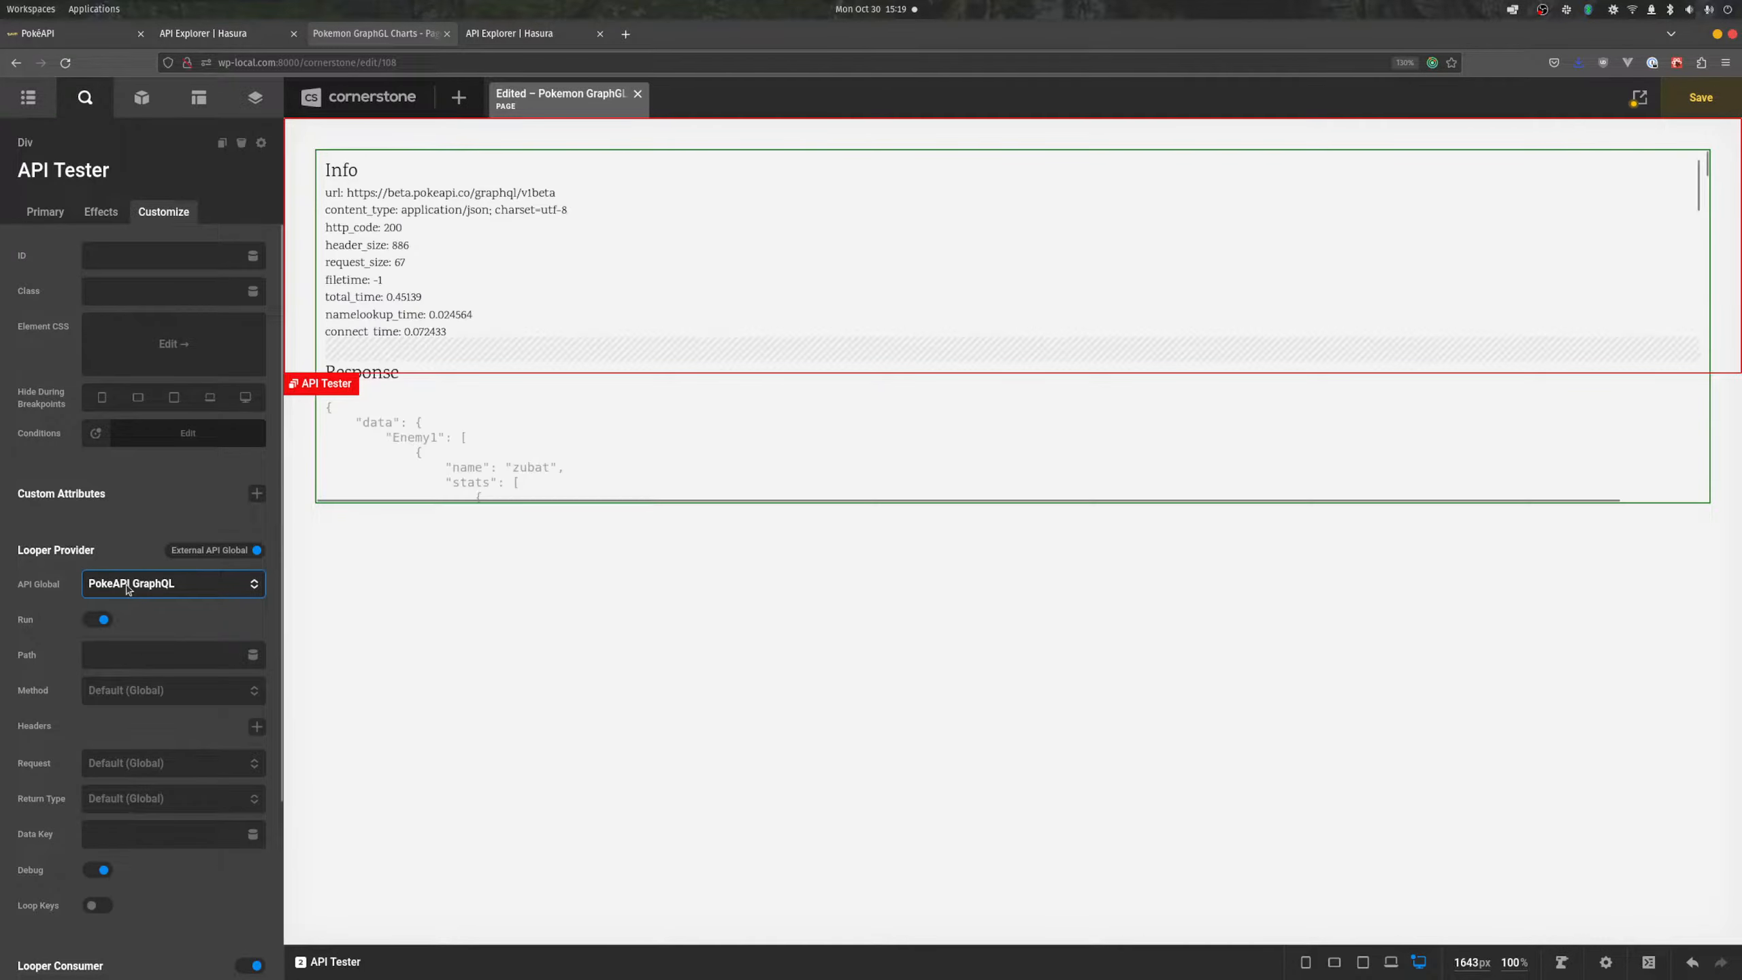
{"action": "scroll", "coordinate": [503, 422], "scroll_direction": "down", "scroll_amount": 3}
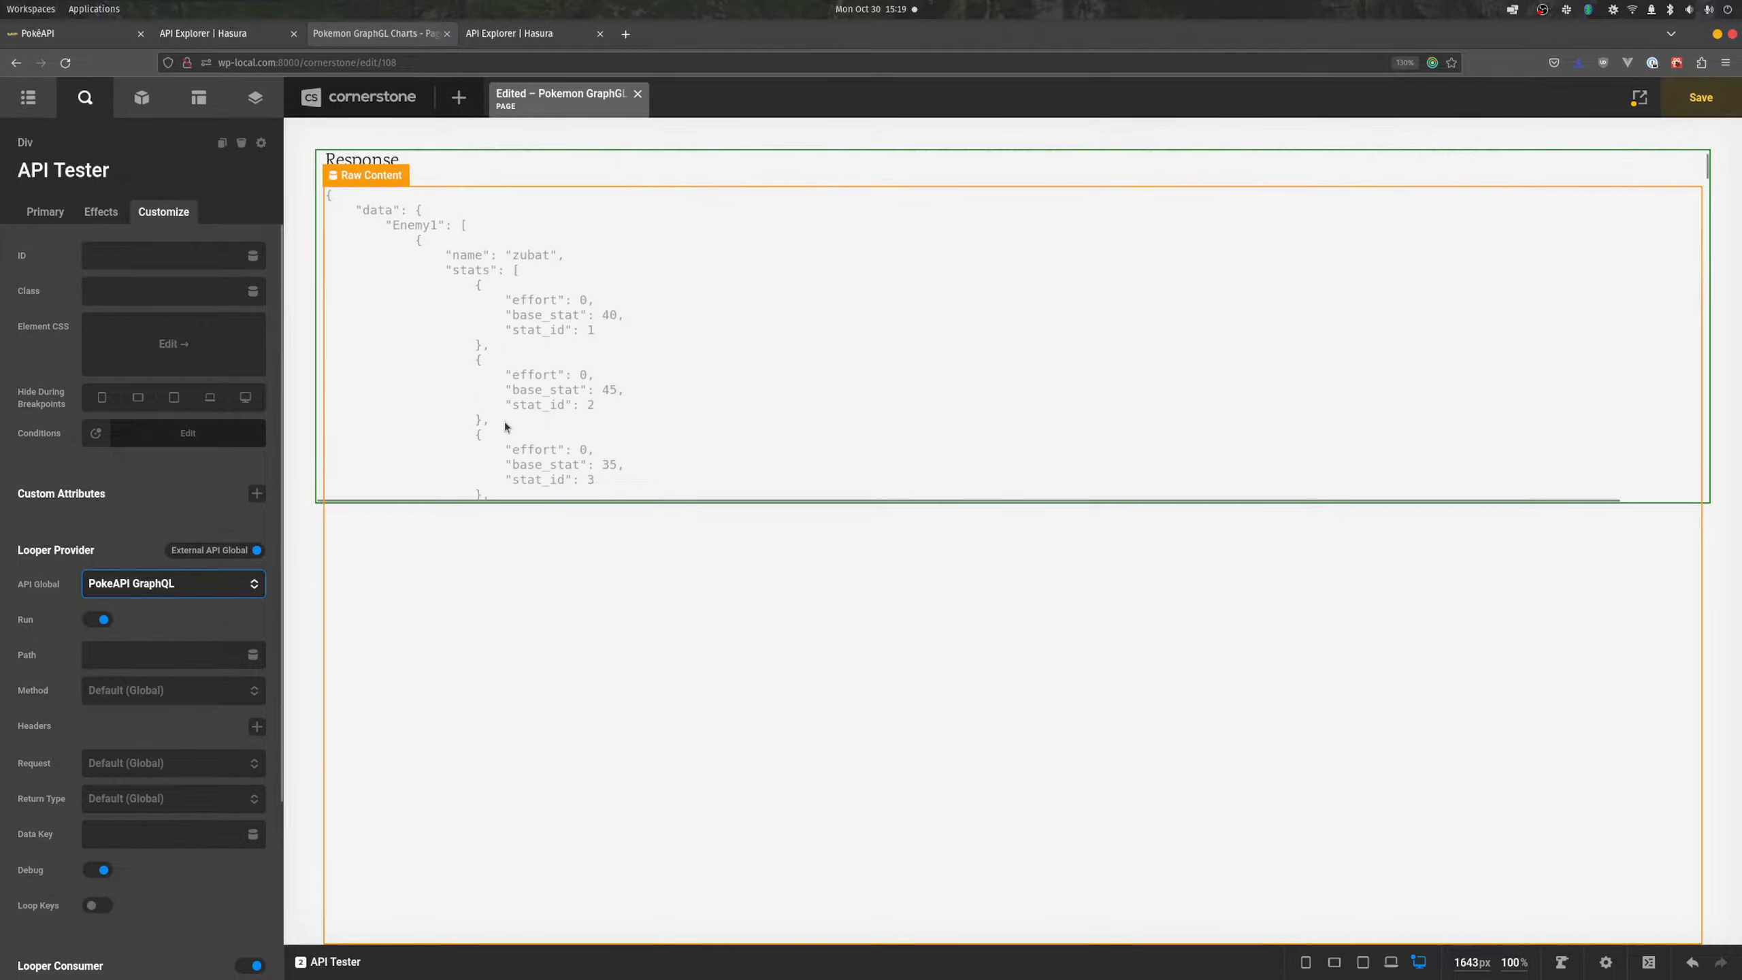
{"action": "scroll", "coordinate": [503, 422], "scroll_direction": "up", "scroll_amount": 2}
{"action": "scroll", "coordinate": [491, 426], "scroll_direction": "down", "scroll_amount": 3}
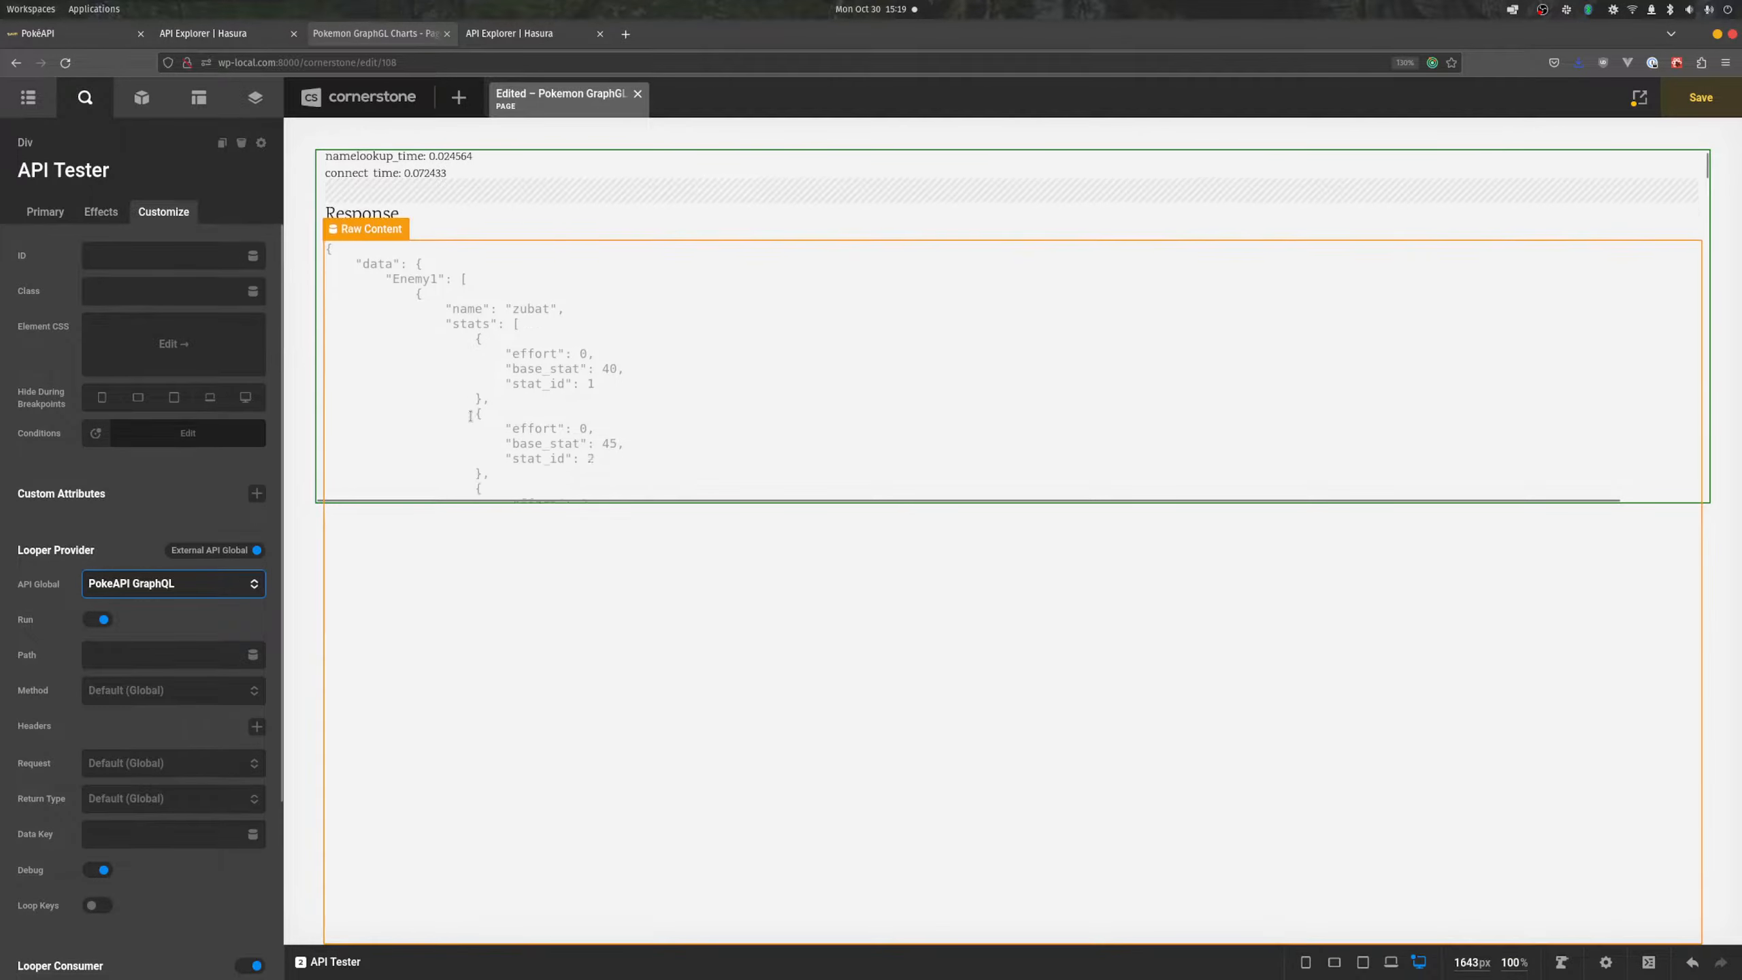
- Set the API Tester's request type to GraphQL
{"action": "scroll", "coordinate": [141, 502], "scroll_direction": "down", "scroll_amount": 3}
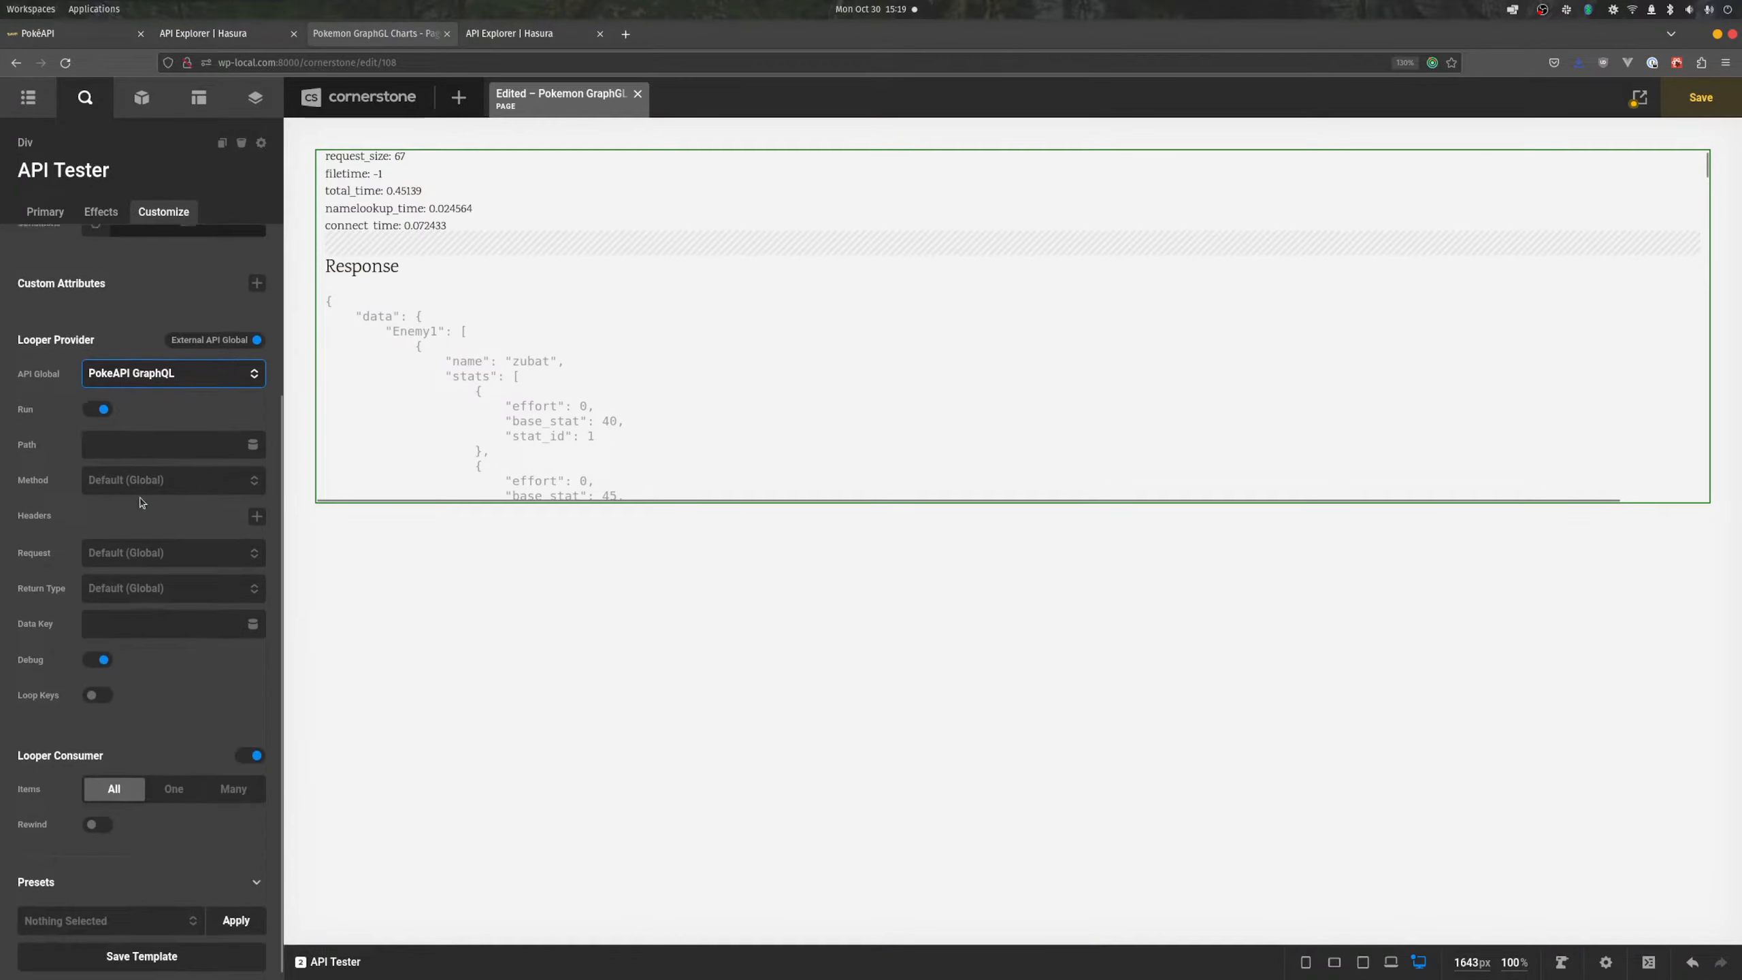
{"action": "left_click", "coordinate": [195, 475]}
{"action": "key", "text": "Escape"}
{"action": "left_click", "coordinate": [158, 546]}
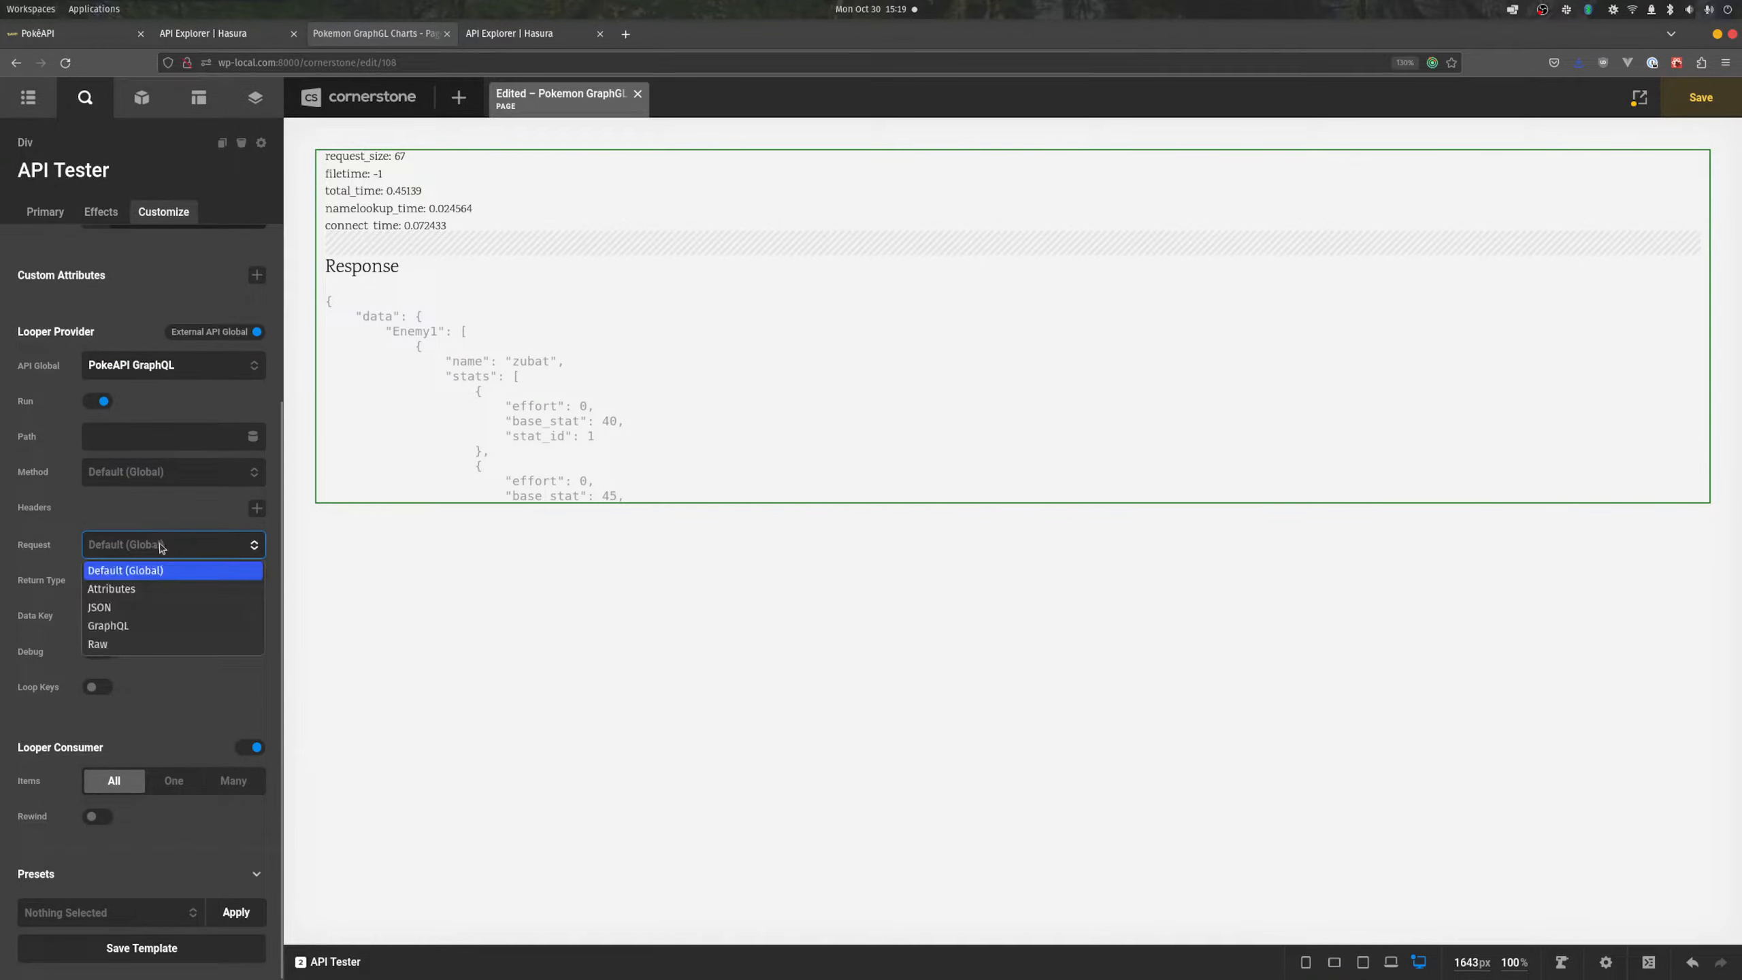
{"action": "key", "text": "Escape"}
{"action": "left_click", "coordinate": [136, 623]}
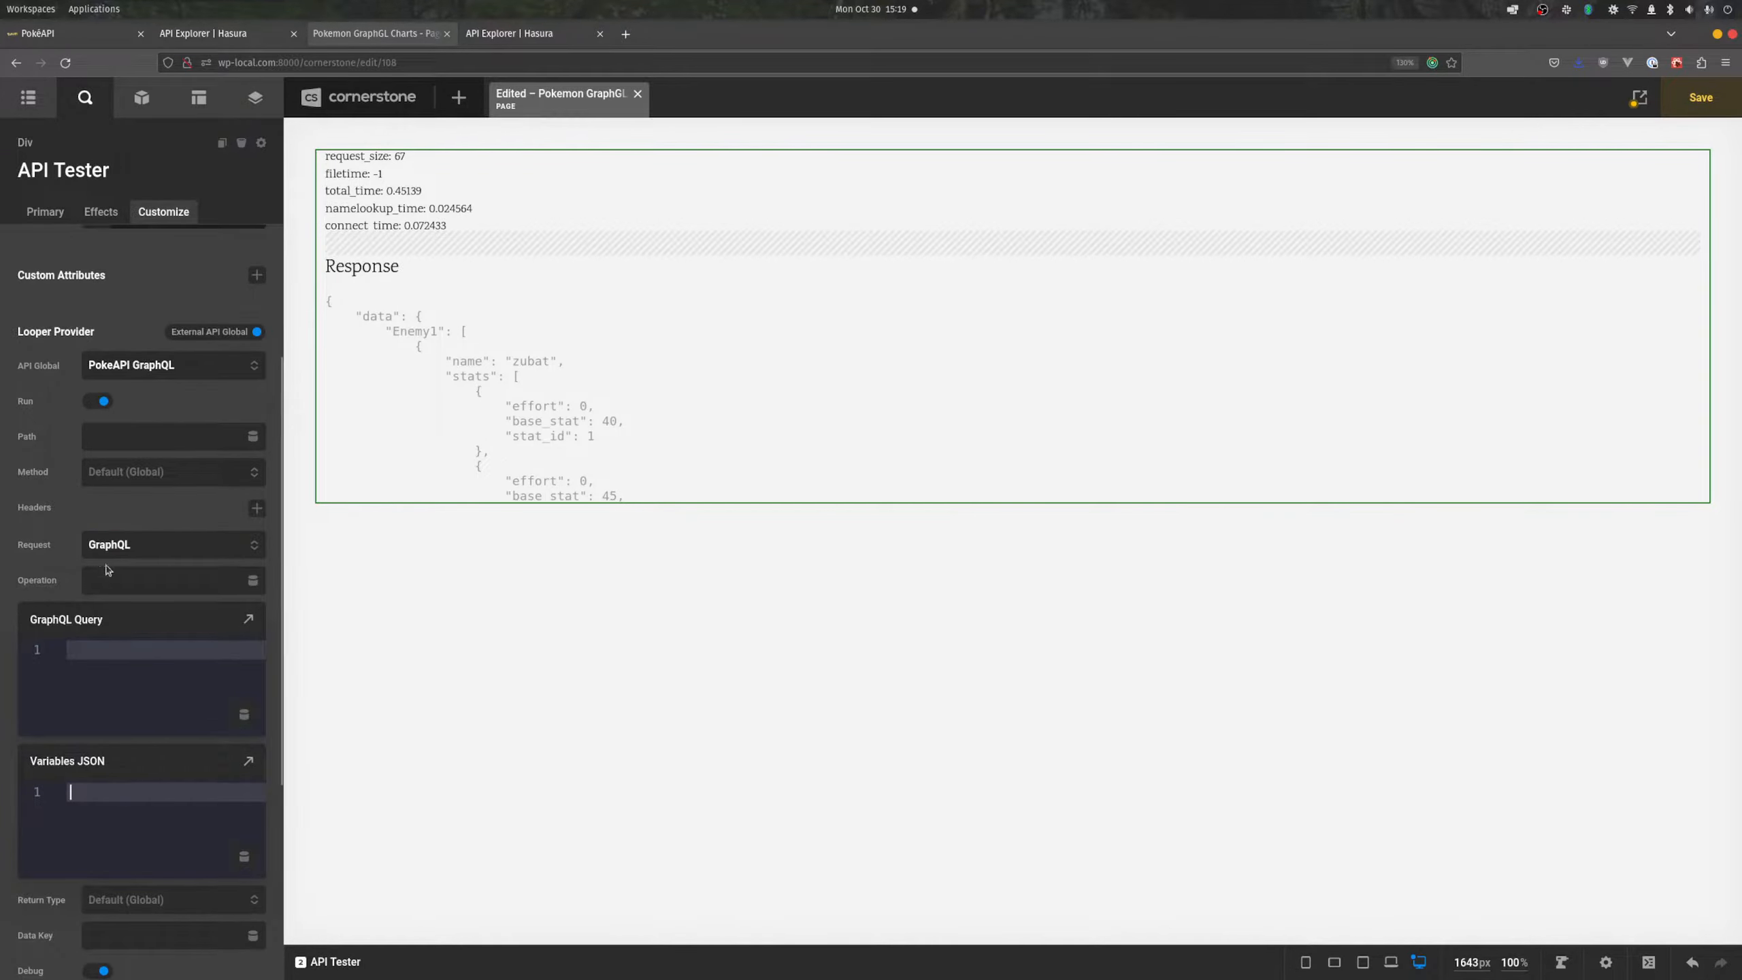
- Enter the samplePokeAPIquery GraphQL query in the API Tester, requesting pokemon_v2_generation names with each pokemon_v2_pokemonspecies_aggregate count
{"action": "left_click", "coordinate": [249, 619]}
{"action": "left_click_drag", "start_coordinate": [351, 172], "coordinate": [417, 266]}
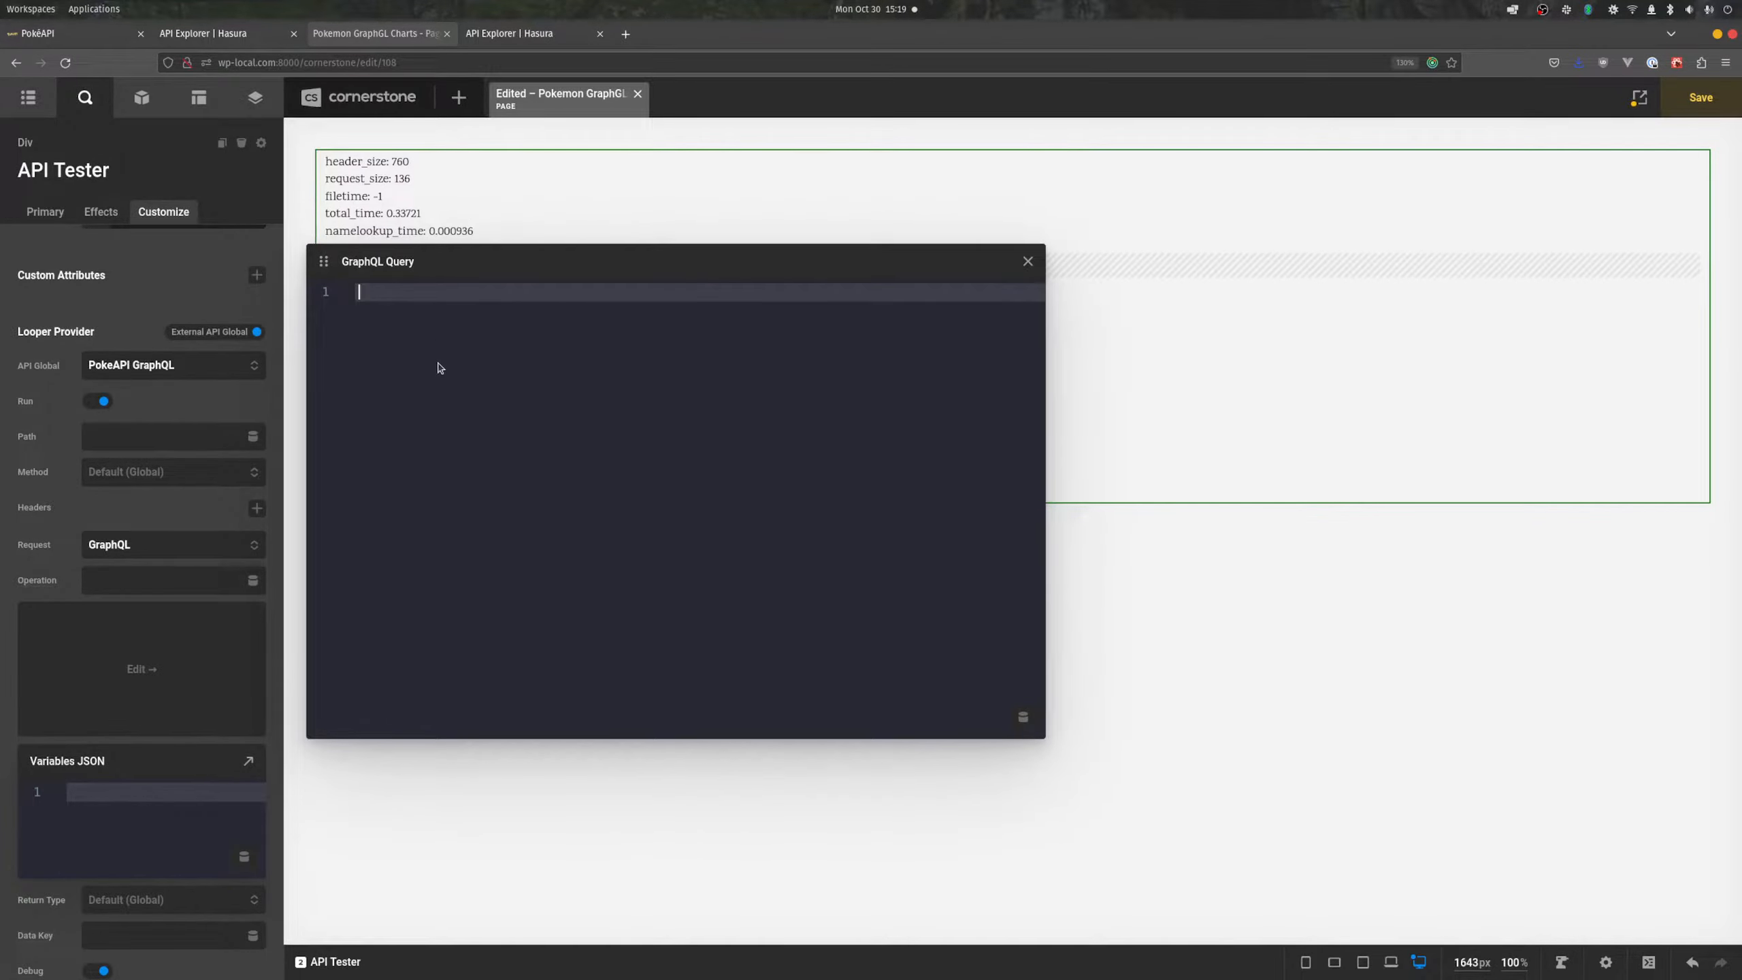
{"action": "type", "text": "query samplePokeAPIquery {   generations: pokemon_v2_generation {     name     pokemon: pokemon_v2_pokemonspecies_aggregate {       aggregate {         count       }     }   } }"}
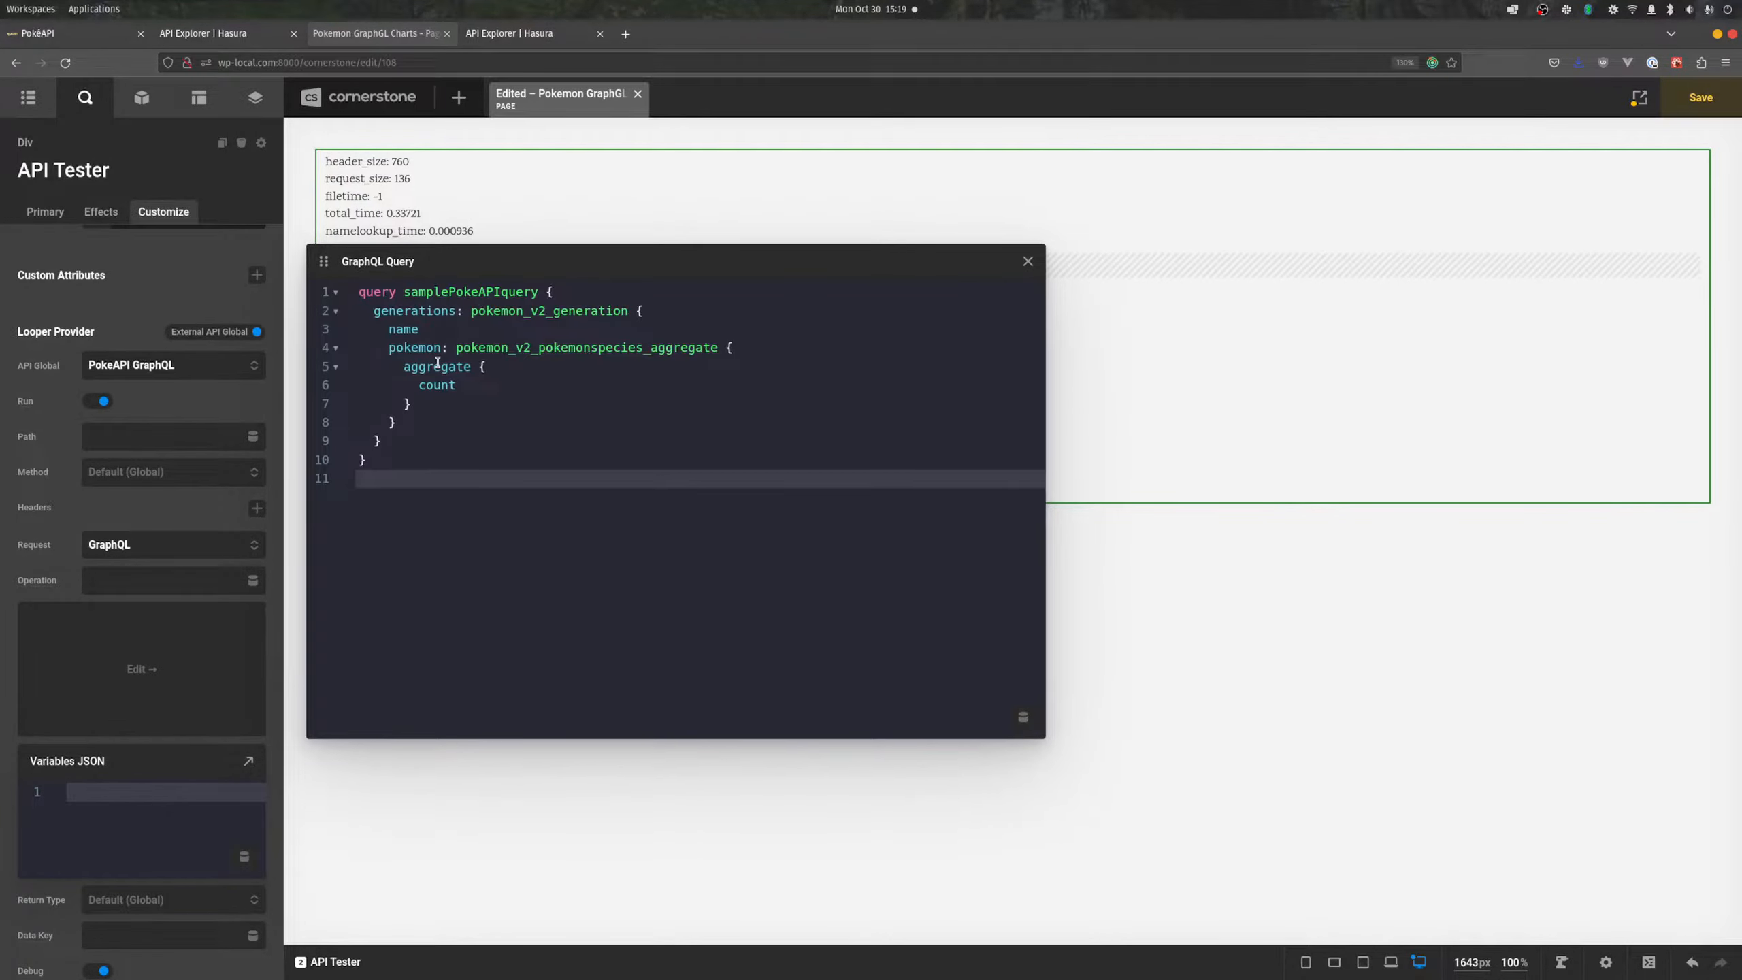
{"action": "left_click", "coordinate": [1028, 261]}
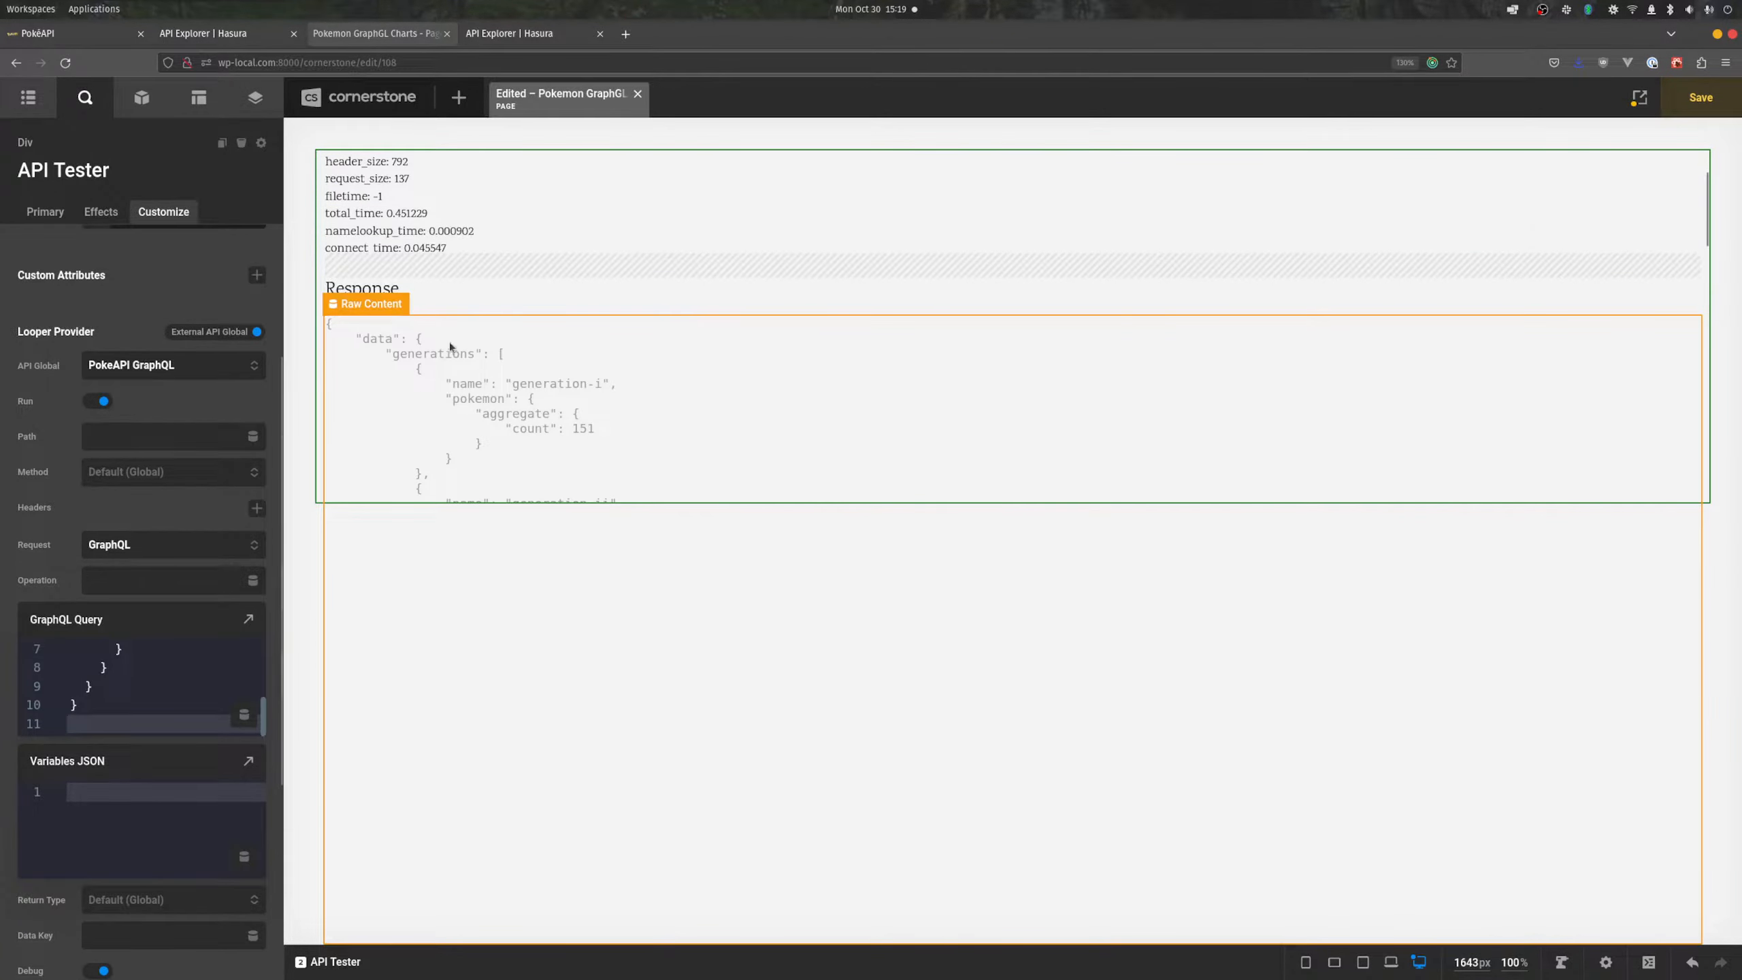
- Set the API Tester's data key to data.generations and review the returned generations list
{"action": "scroll", "coordinate": [141, 464], "scroll_direction": "down", "scroll_amount": 3}
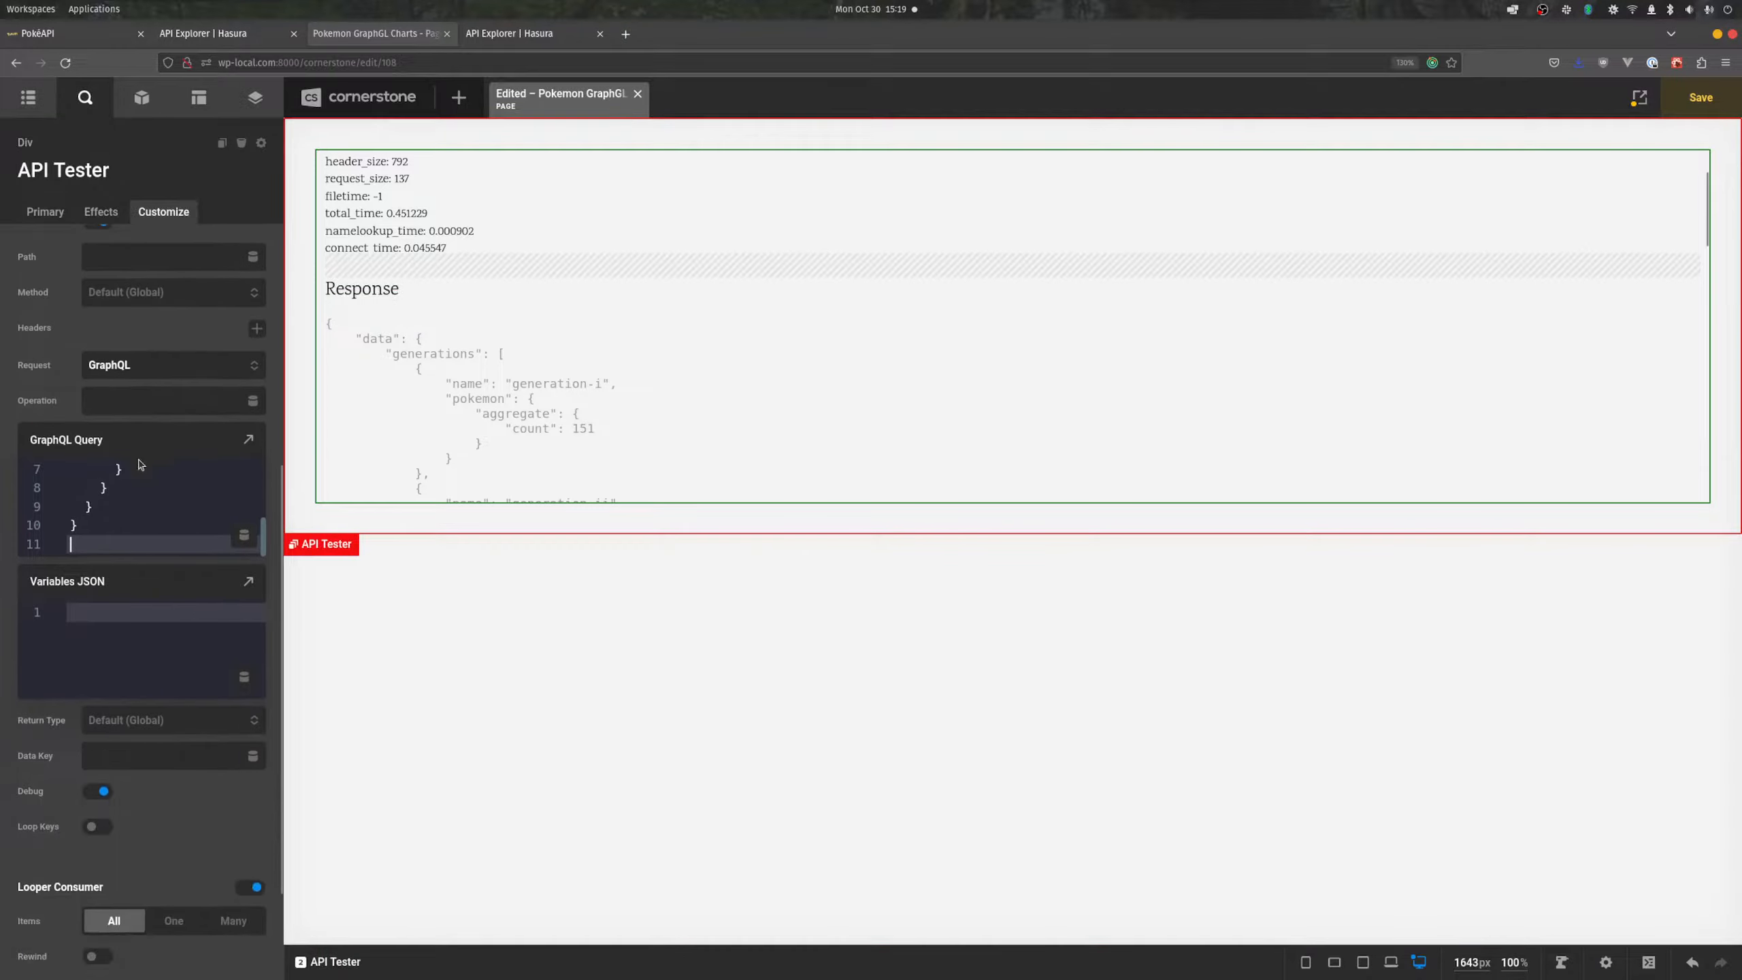
{"action": "scroll", "coordinate": [135, 477], "scroll_direction": "down", "scroll_amount": 2}
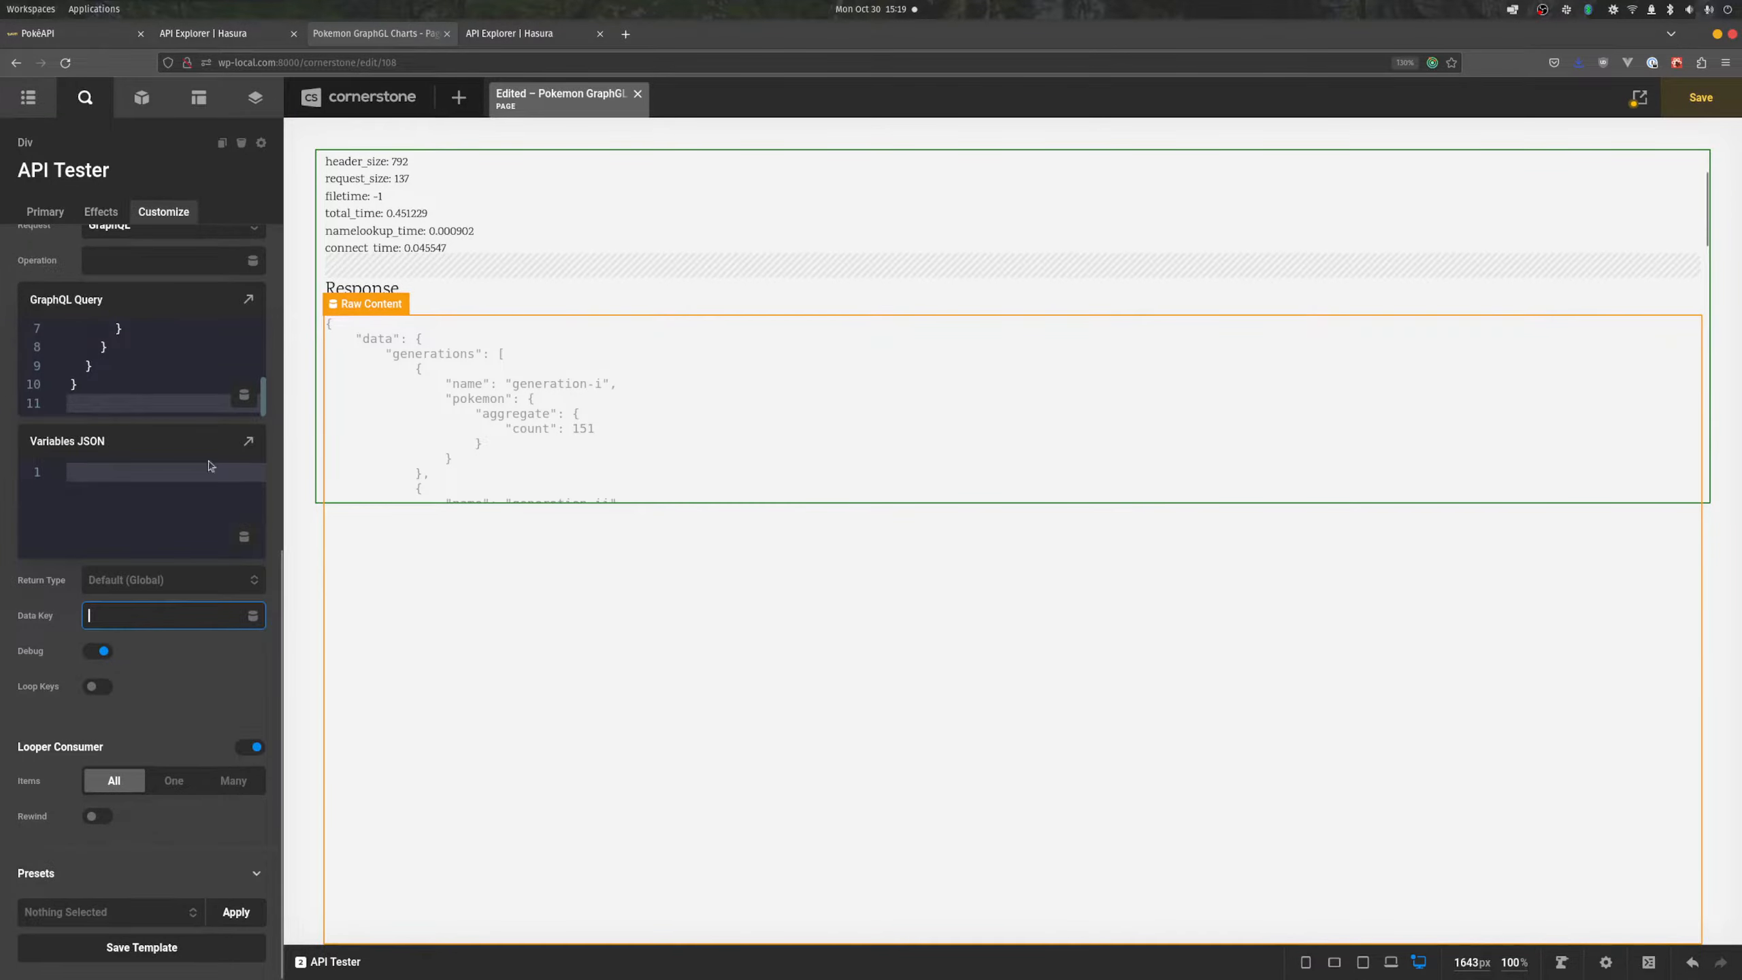
{"action": "left_click", "coordinate": [91, 617]}
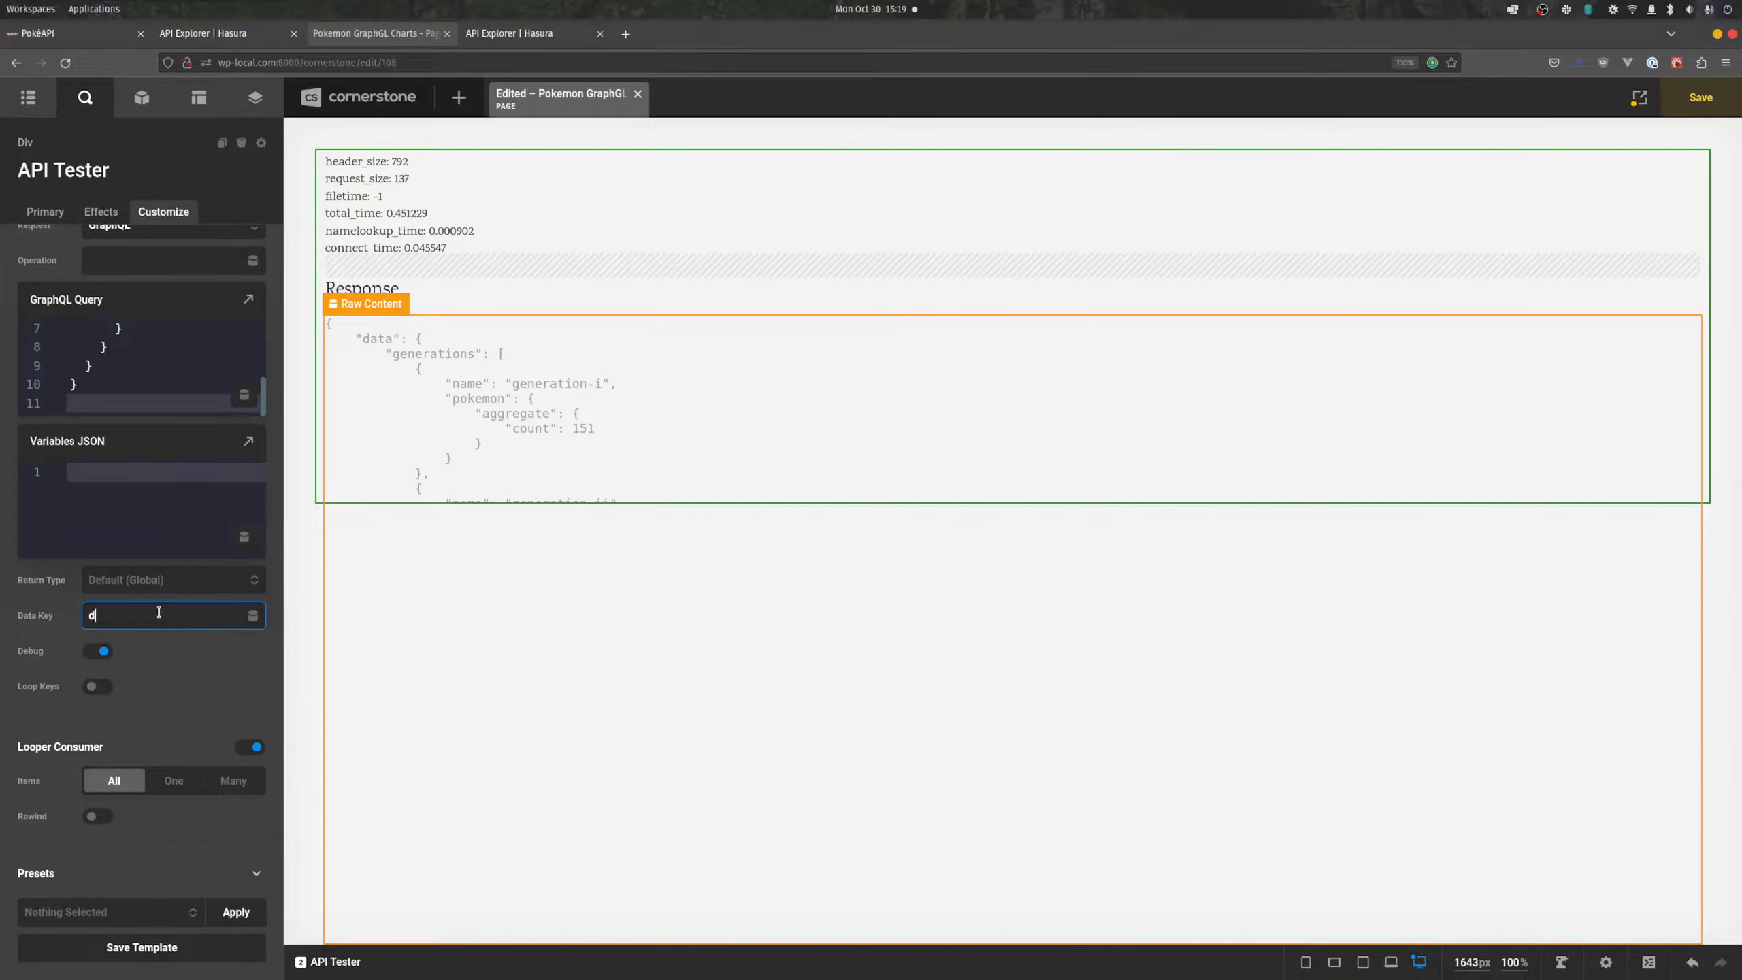
{"action": "type", "text": "ata.generations"}
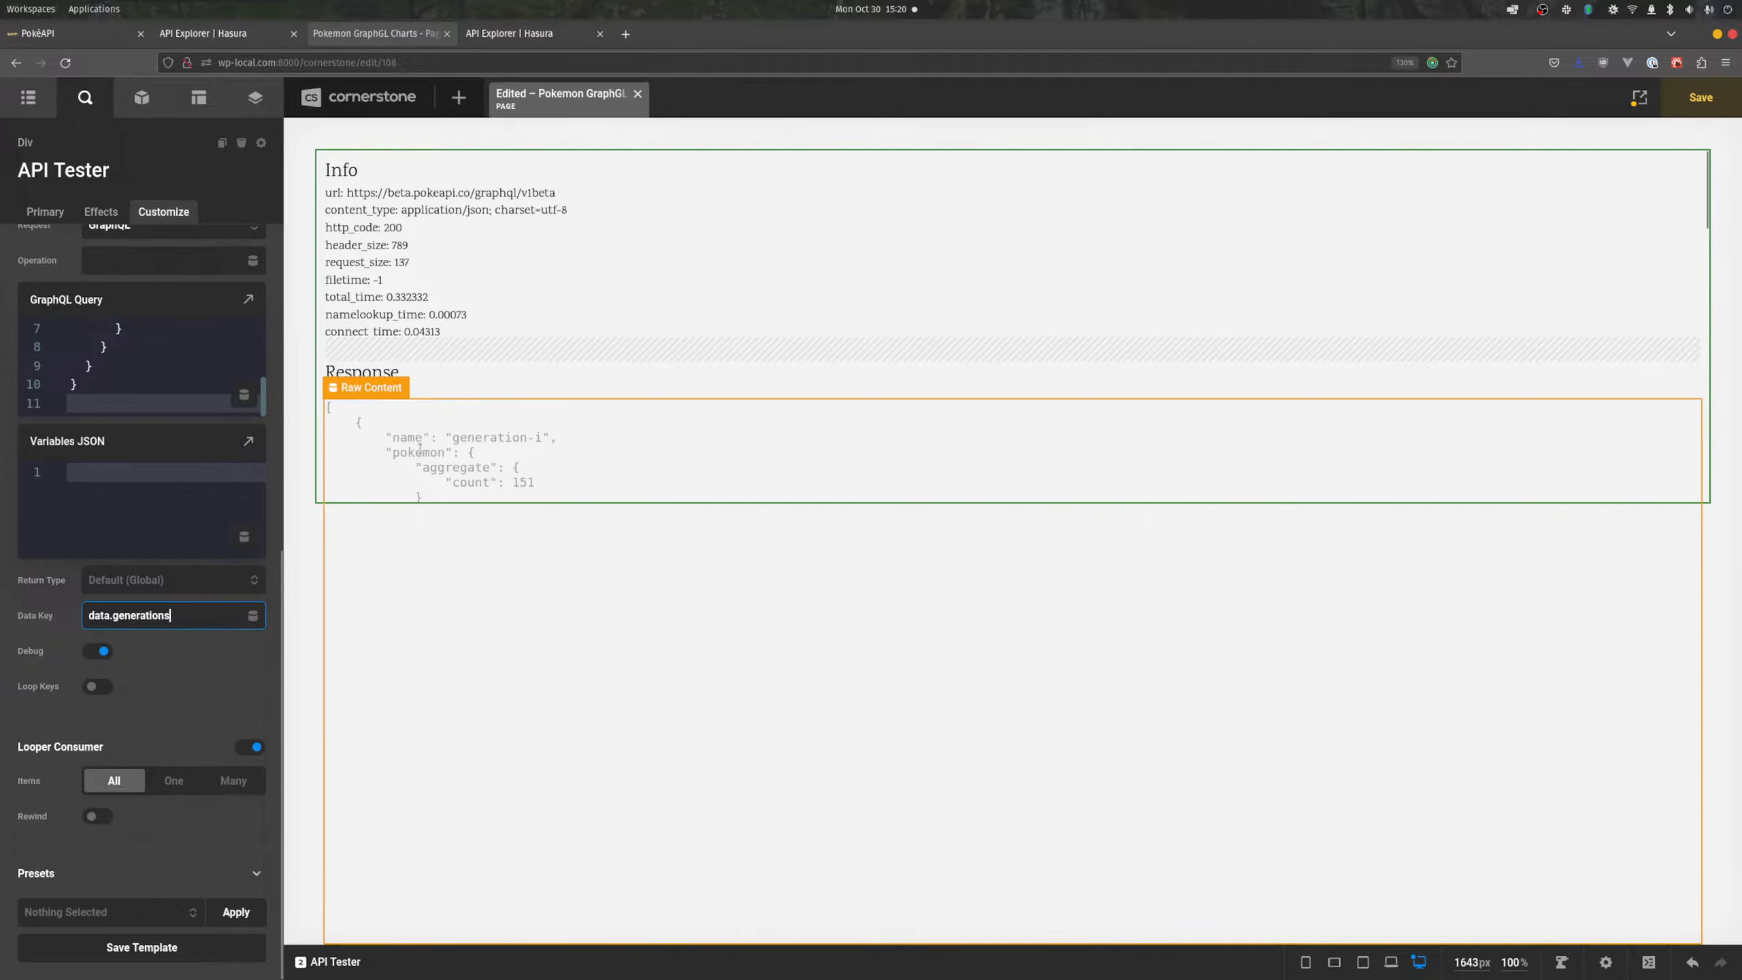
{"action": "scroll", "coordinate": [439, 362], "scroll_direction": "down", "scroll_amount": 7}
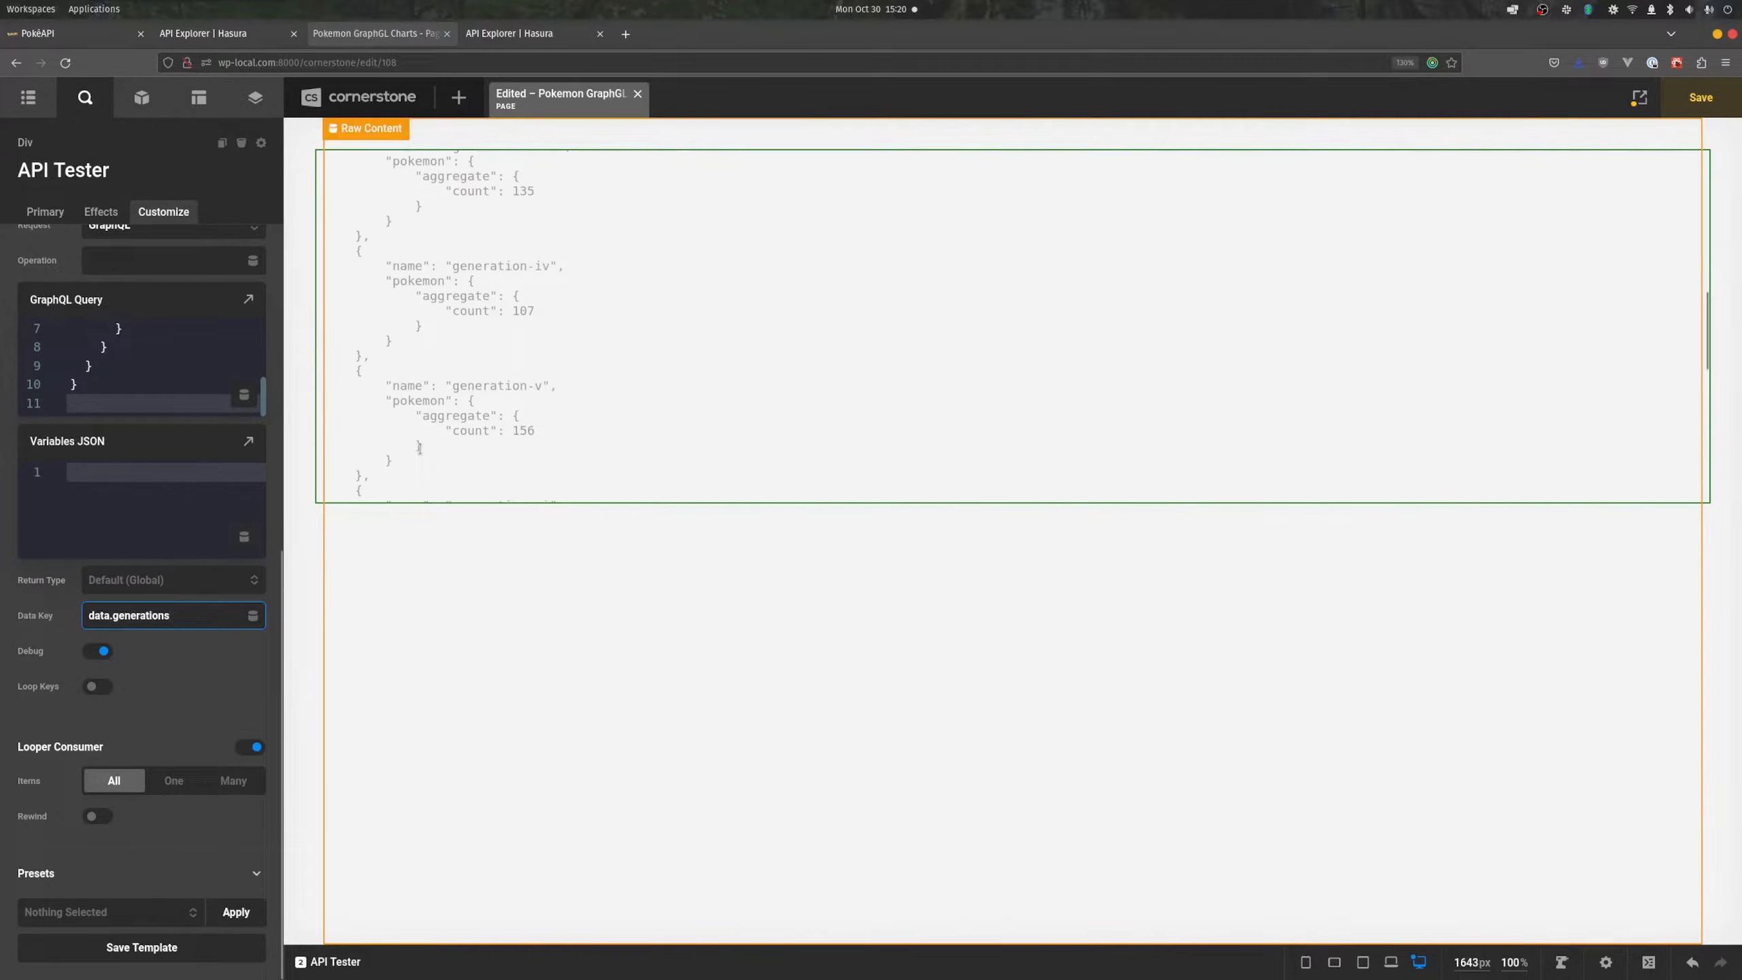
- Add a new section with a single-column layout below the API Tester in the page outline
{"action": "left_click", "coordinate": [42, 213]}
{"action": "left_click", "coordinate": [28, 99]}
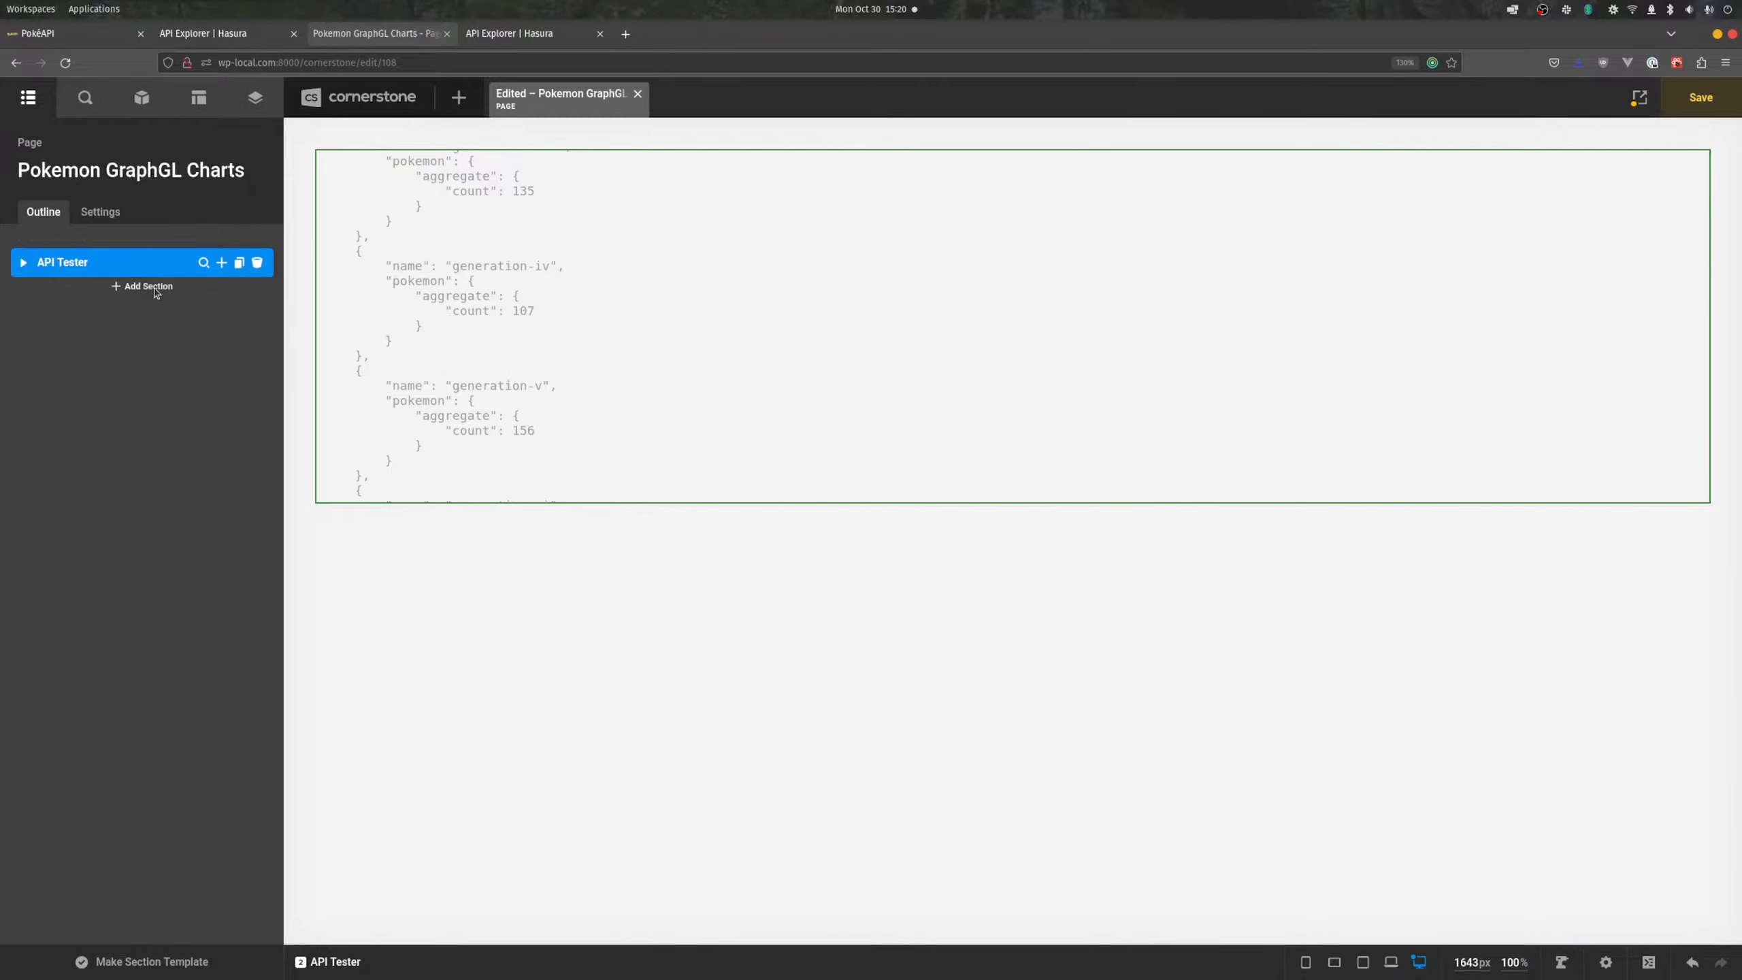
{"action": "left_click", "coordinate": [149, 288]}
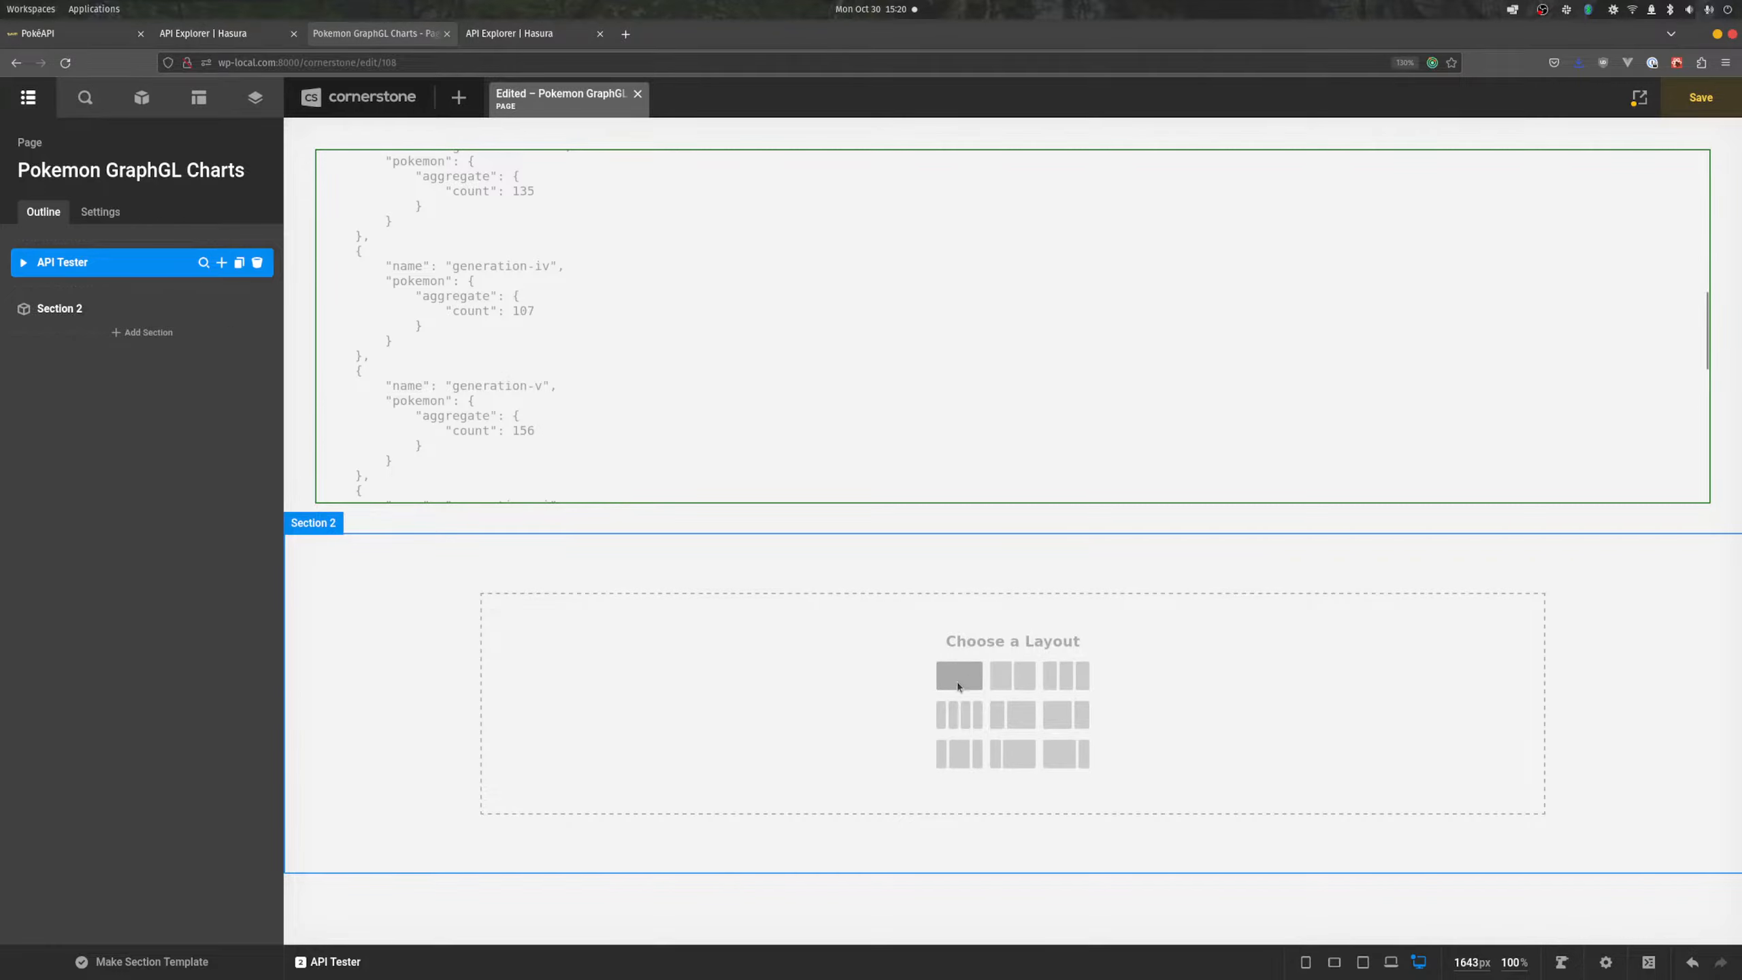
{"action": "left_click", "coordinate": [958, 678]}
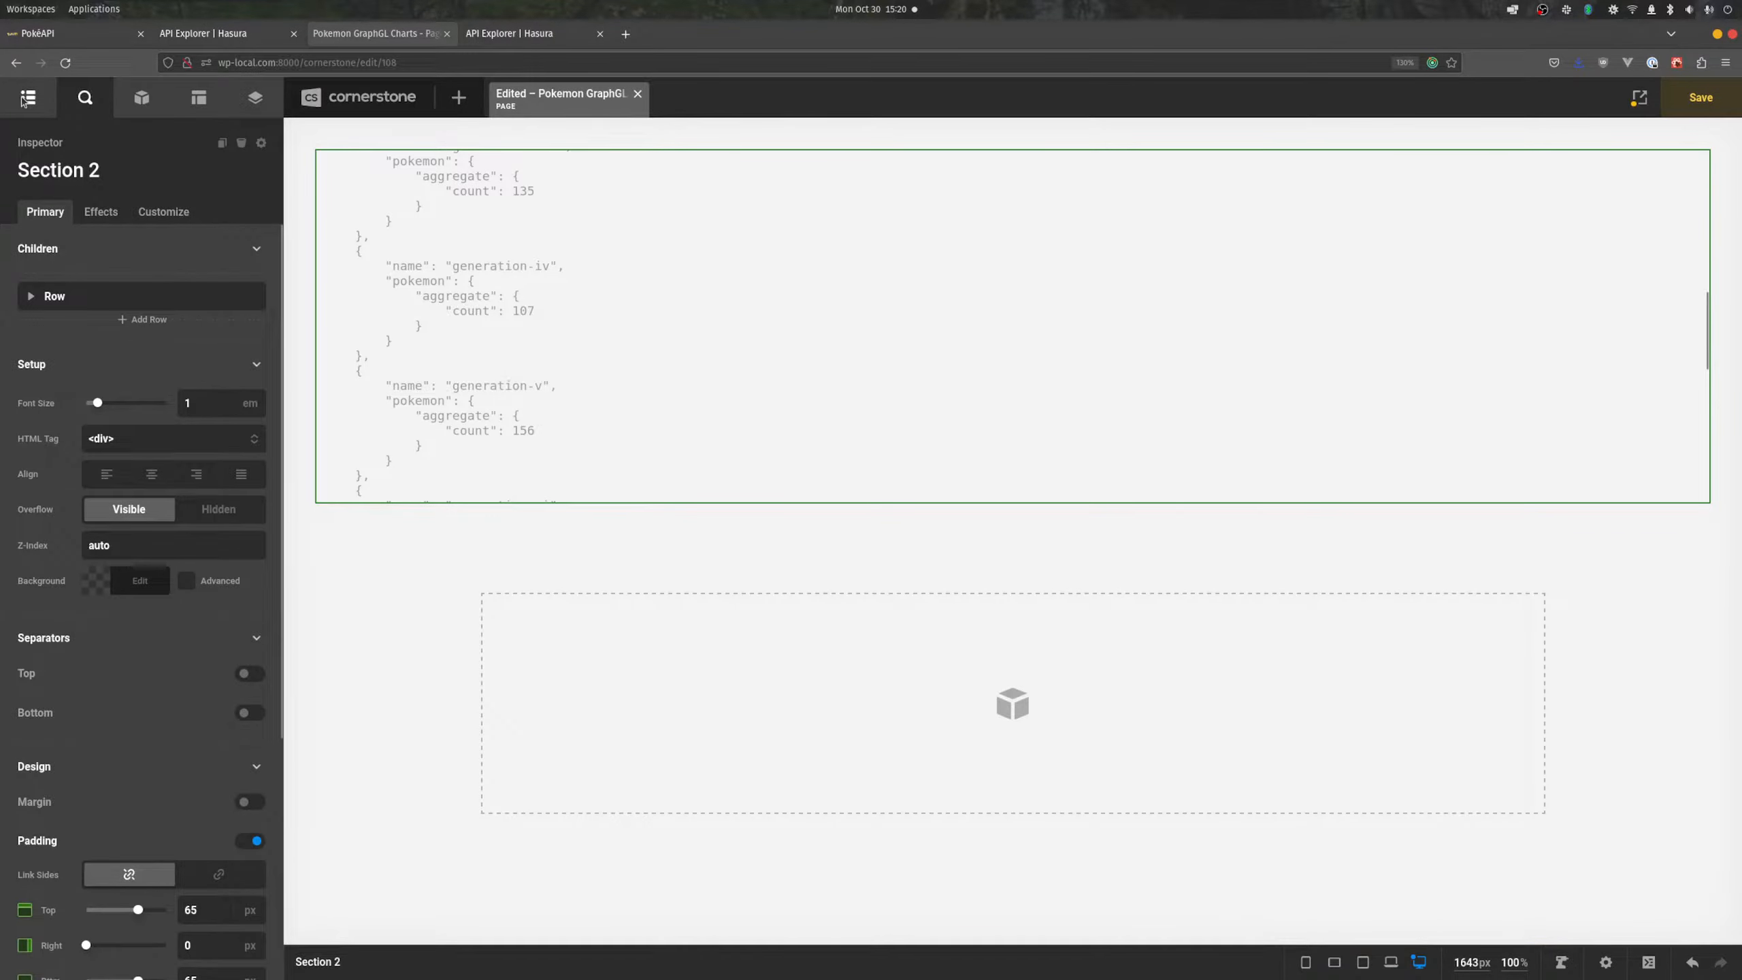
- Add a Bar Chart element to the new section's column
{"action": "left_click", "coordinate": [864, 702]}
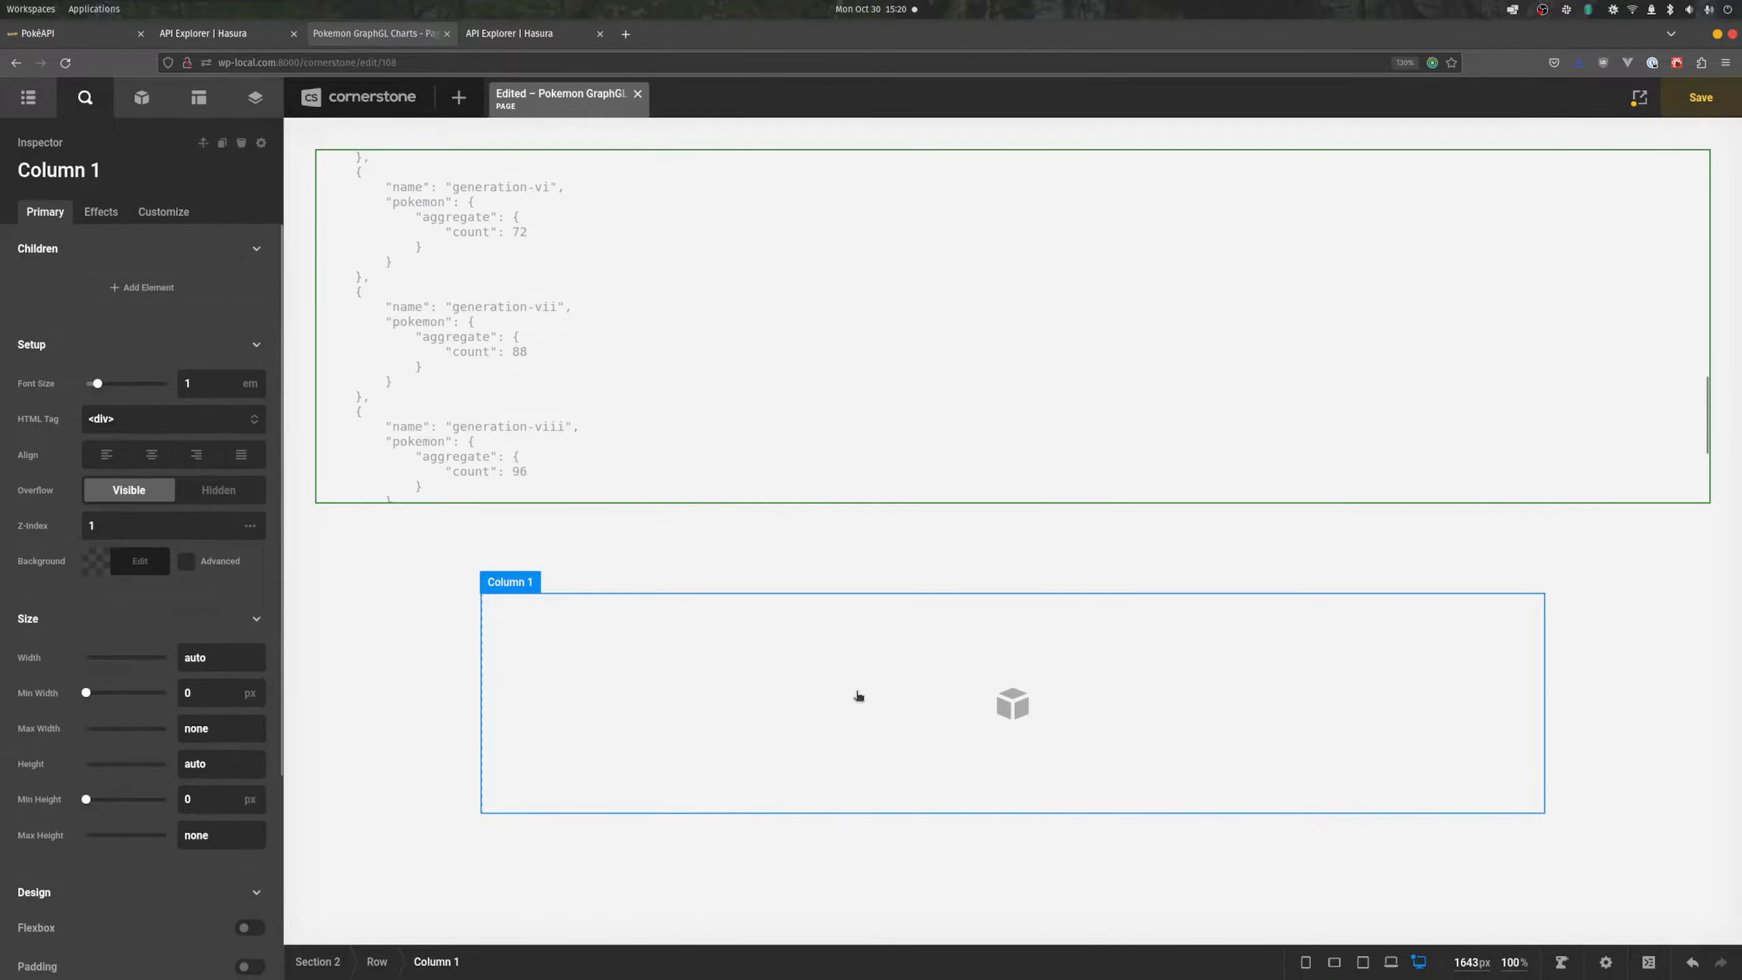
{"action": "left_click", "coordinate": [143, 288]}
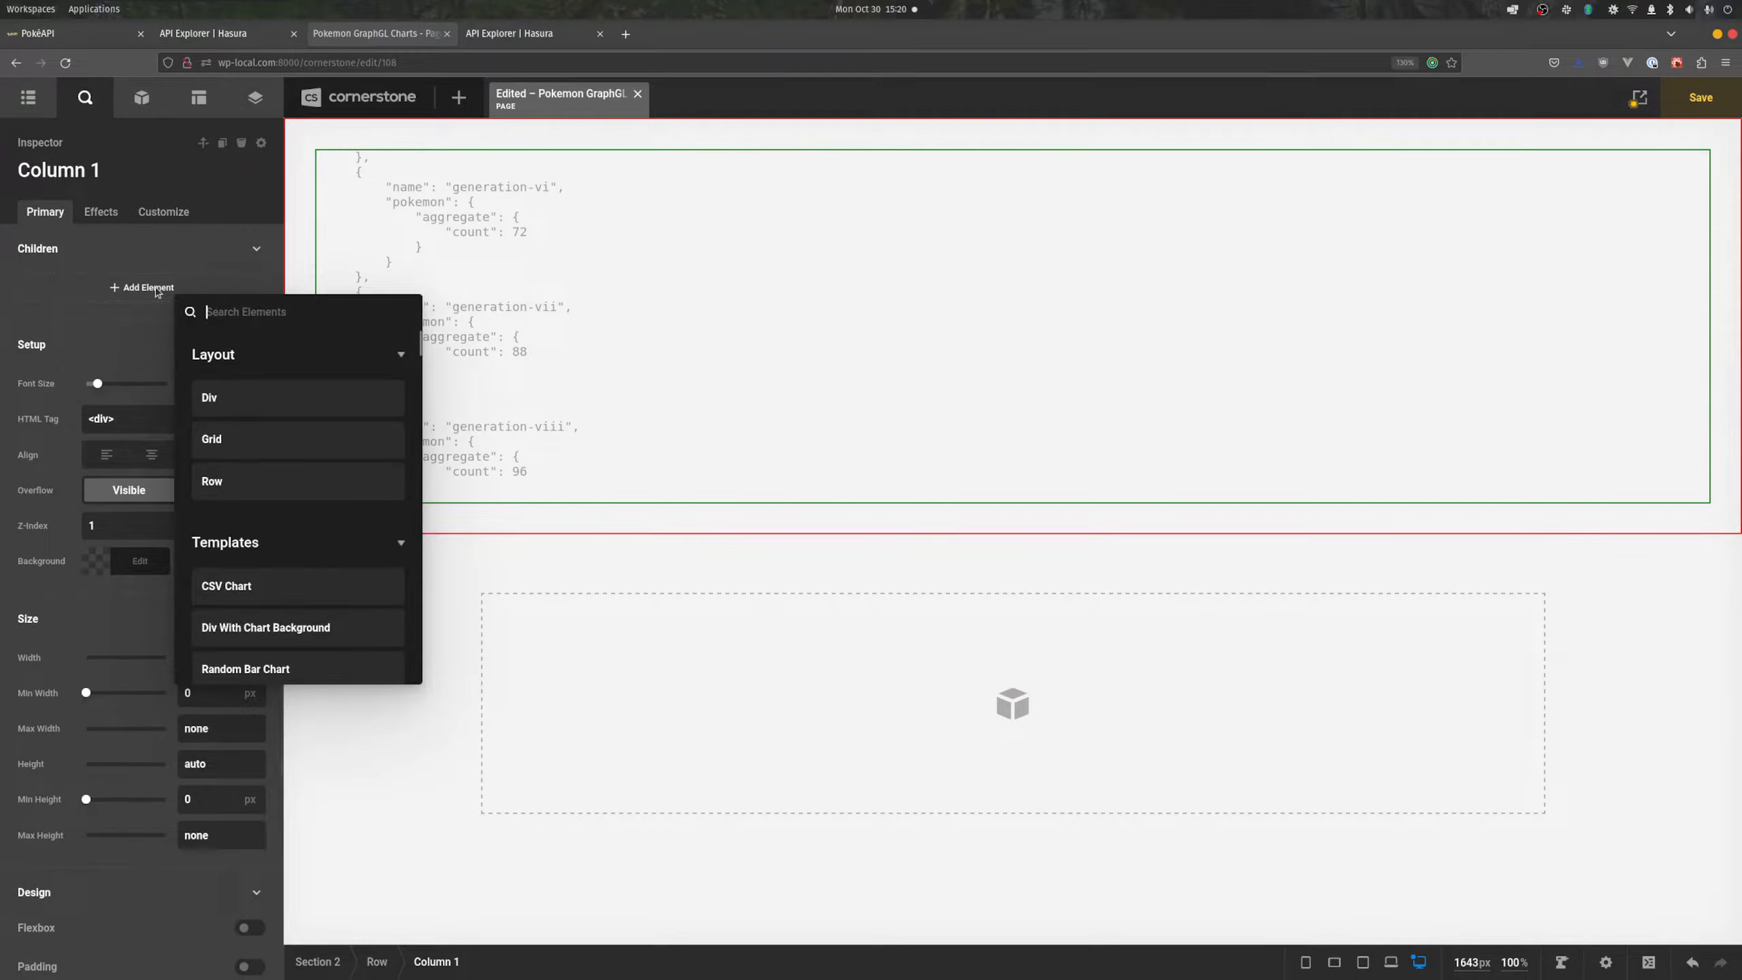
{"action": "type", "text": "bar"}
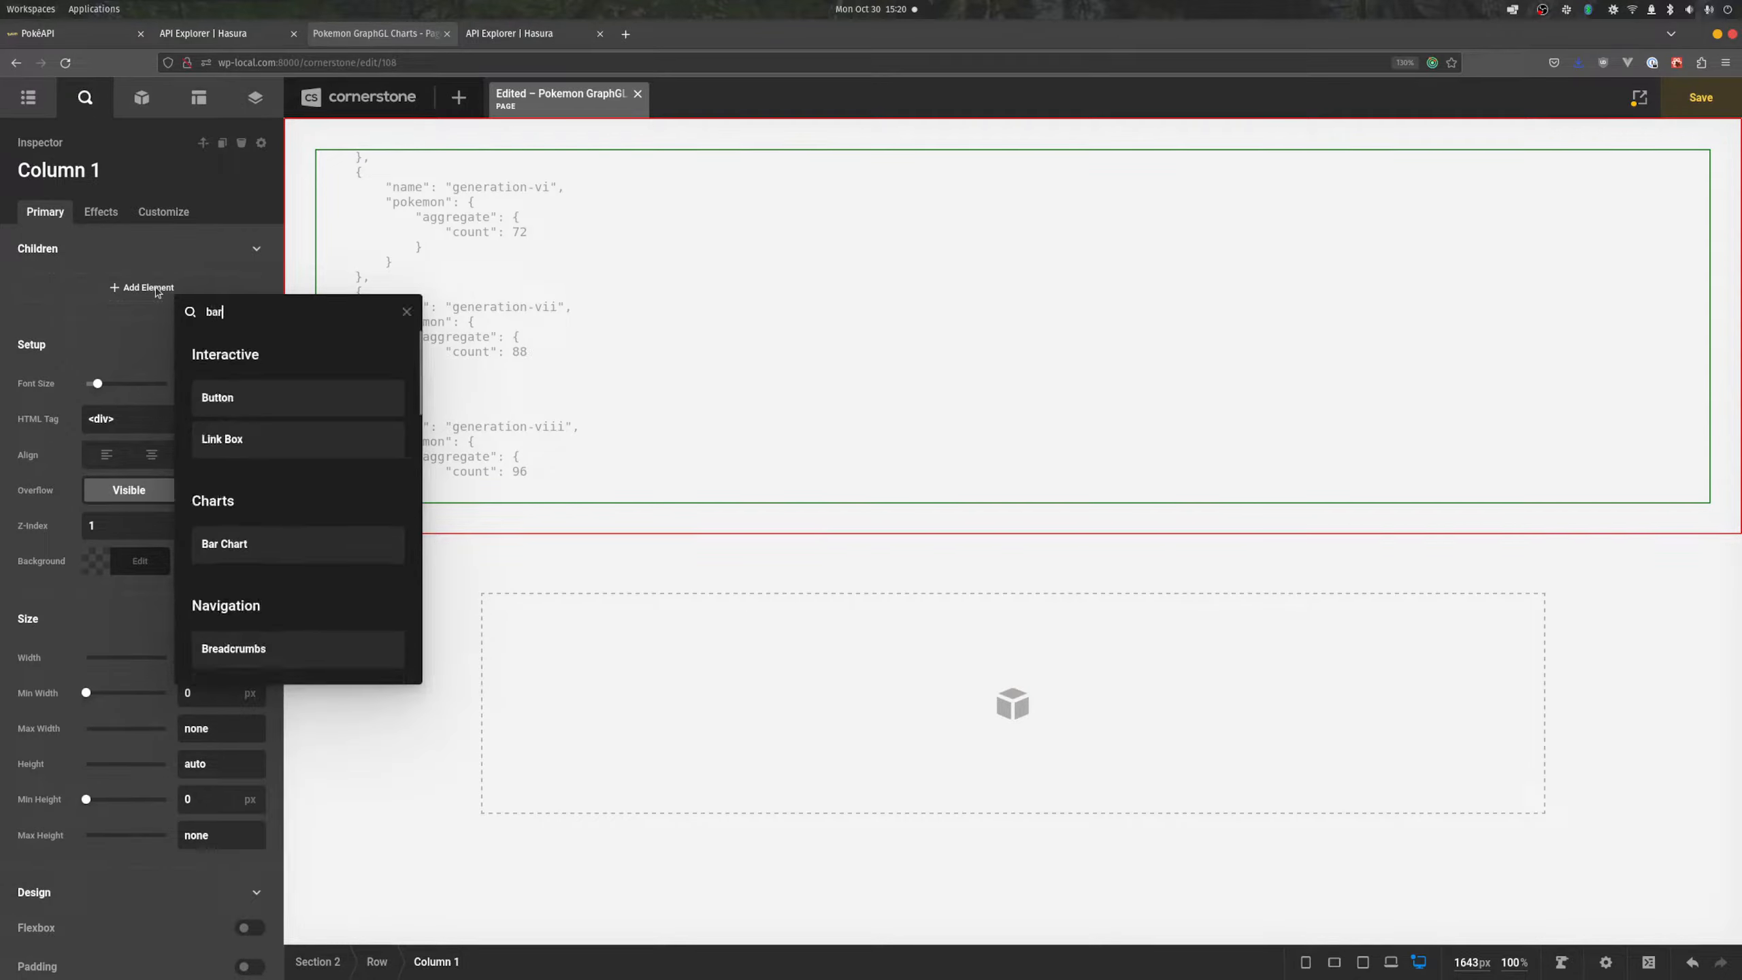
{"action": "left_click", "coordinate": [264, 398]}
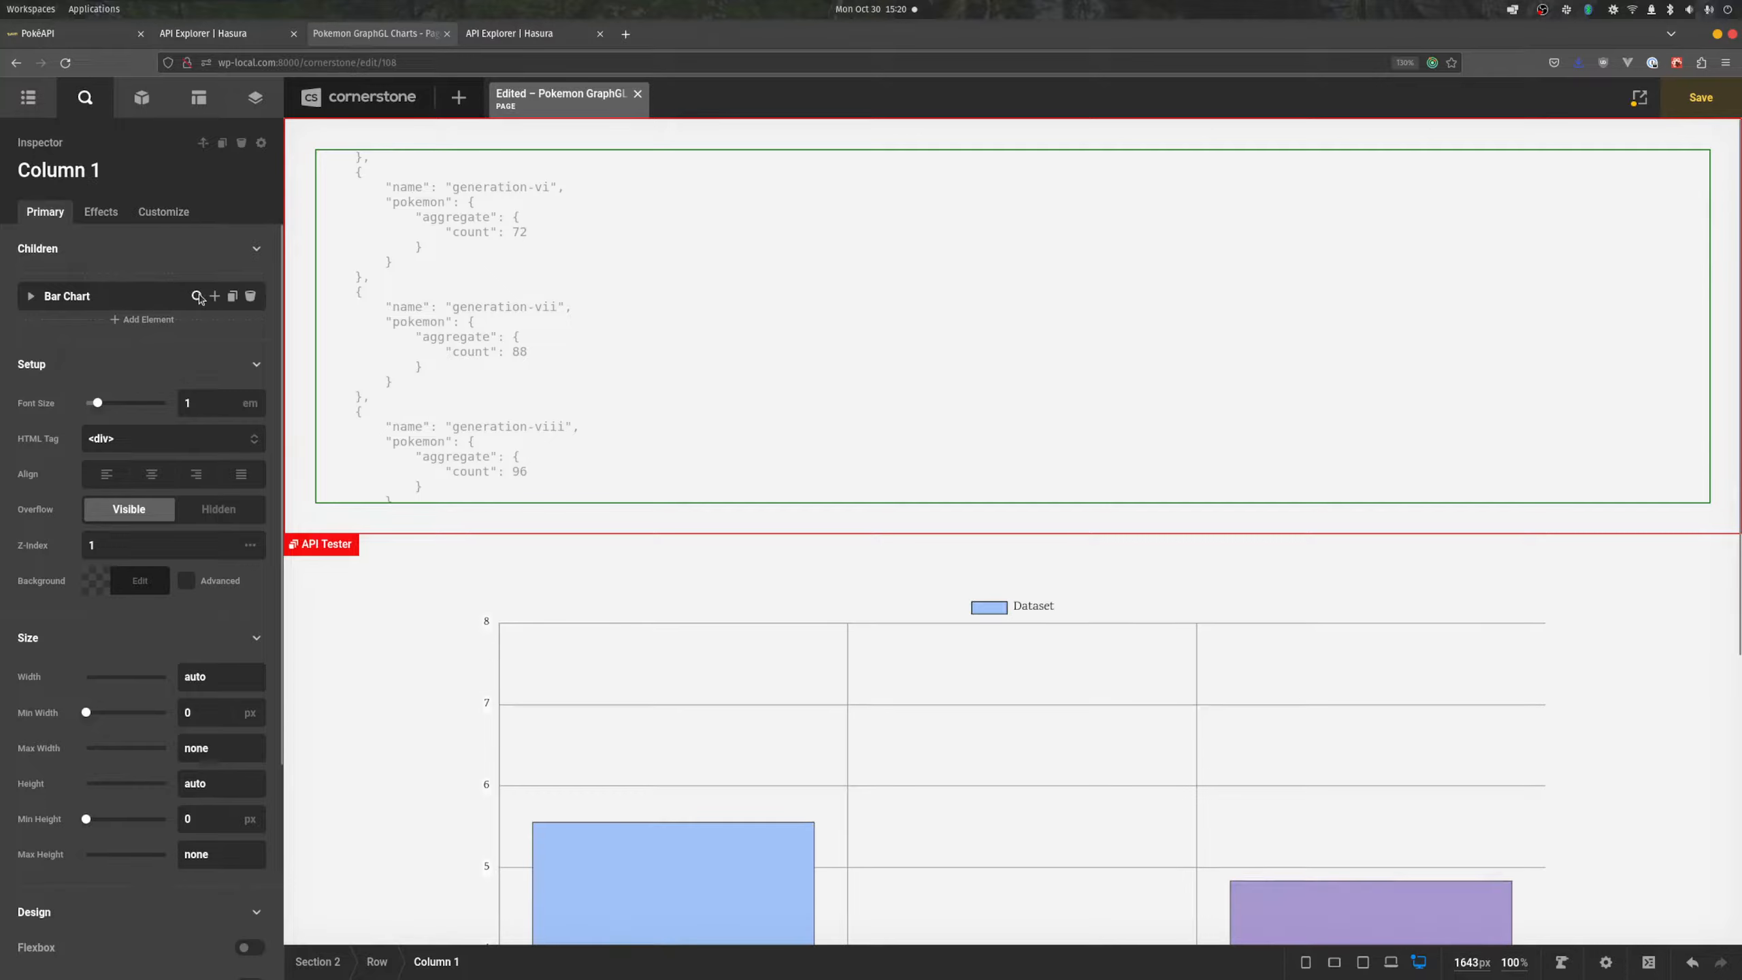
- Set the Bar Chart's looper provider to External API Global with the PokeAPI GraphQL global
{"action": "left_click", "coordinate": [198, 300]}
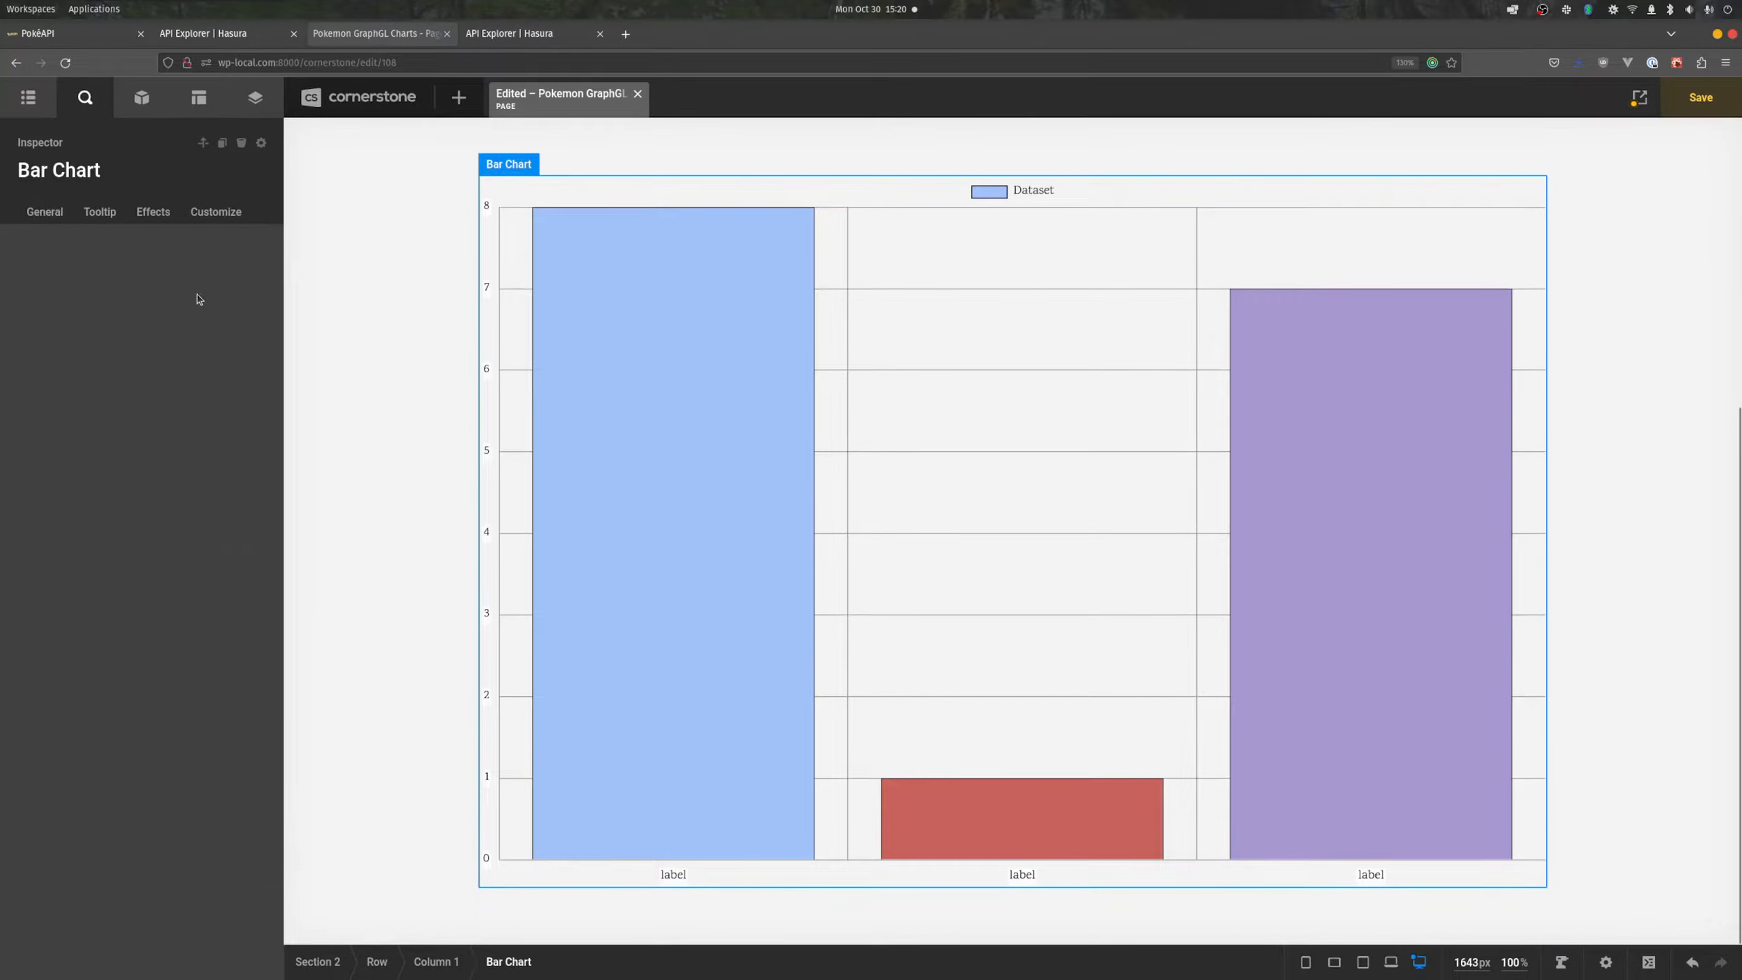
{"action": "left_click", "coordinate": [205, 212]}
{"action": "left_click", "coordinate": [256, 458]}
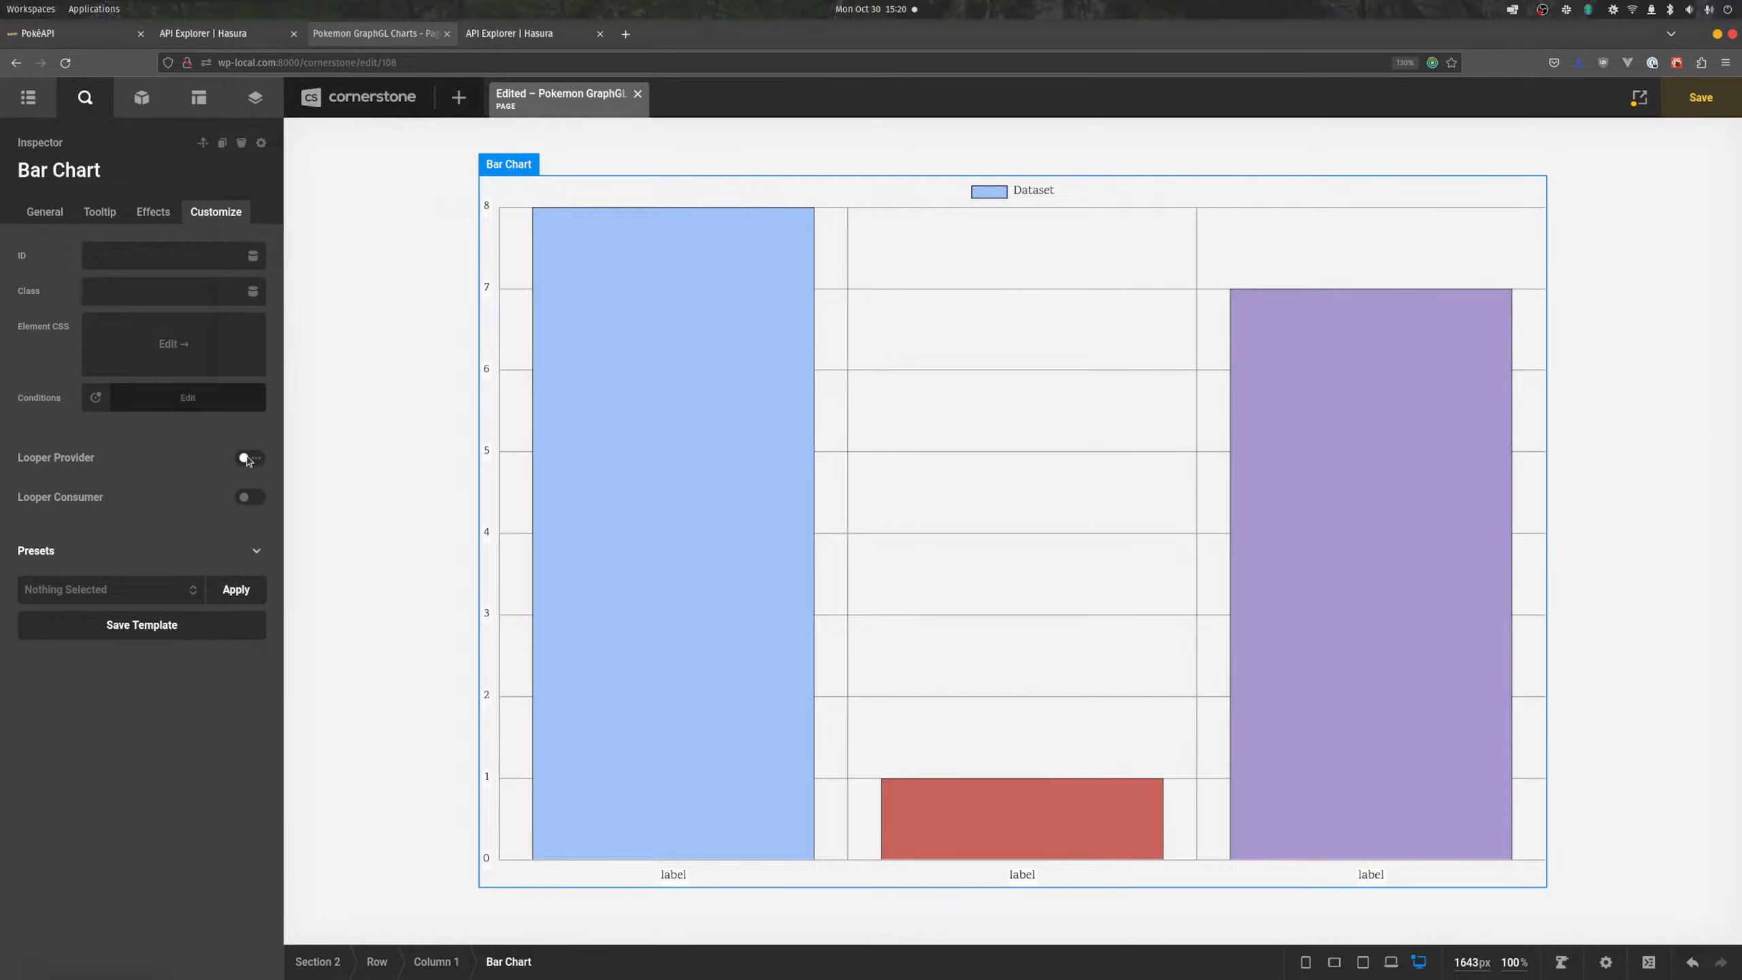
{"action": "scroll", "coordinate": [361, 338], "scroll_direction": "down", "scroll_amount": 6}
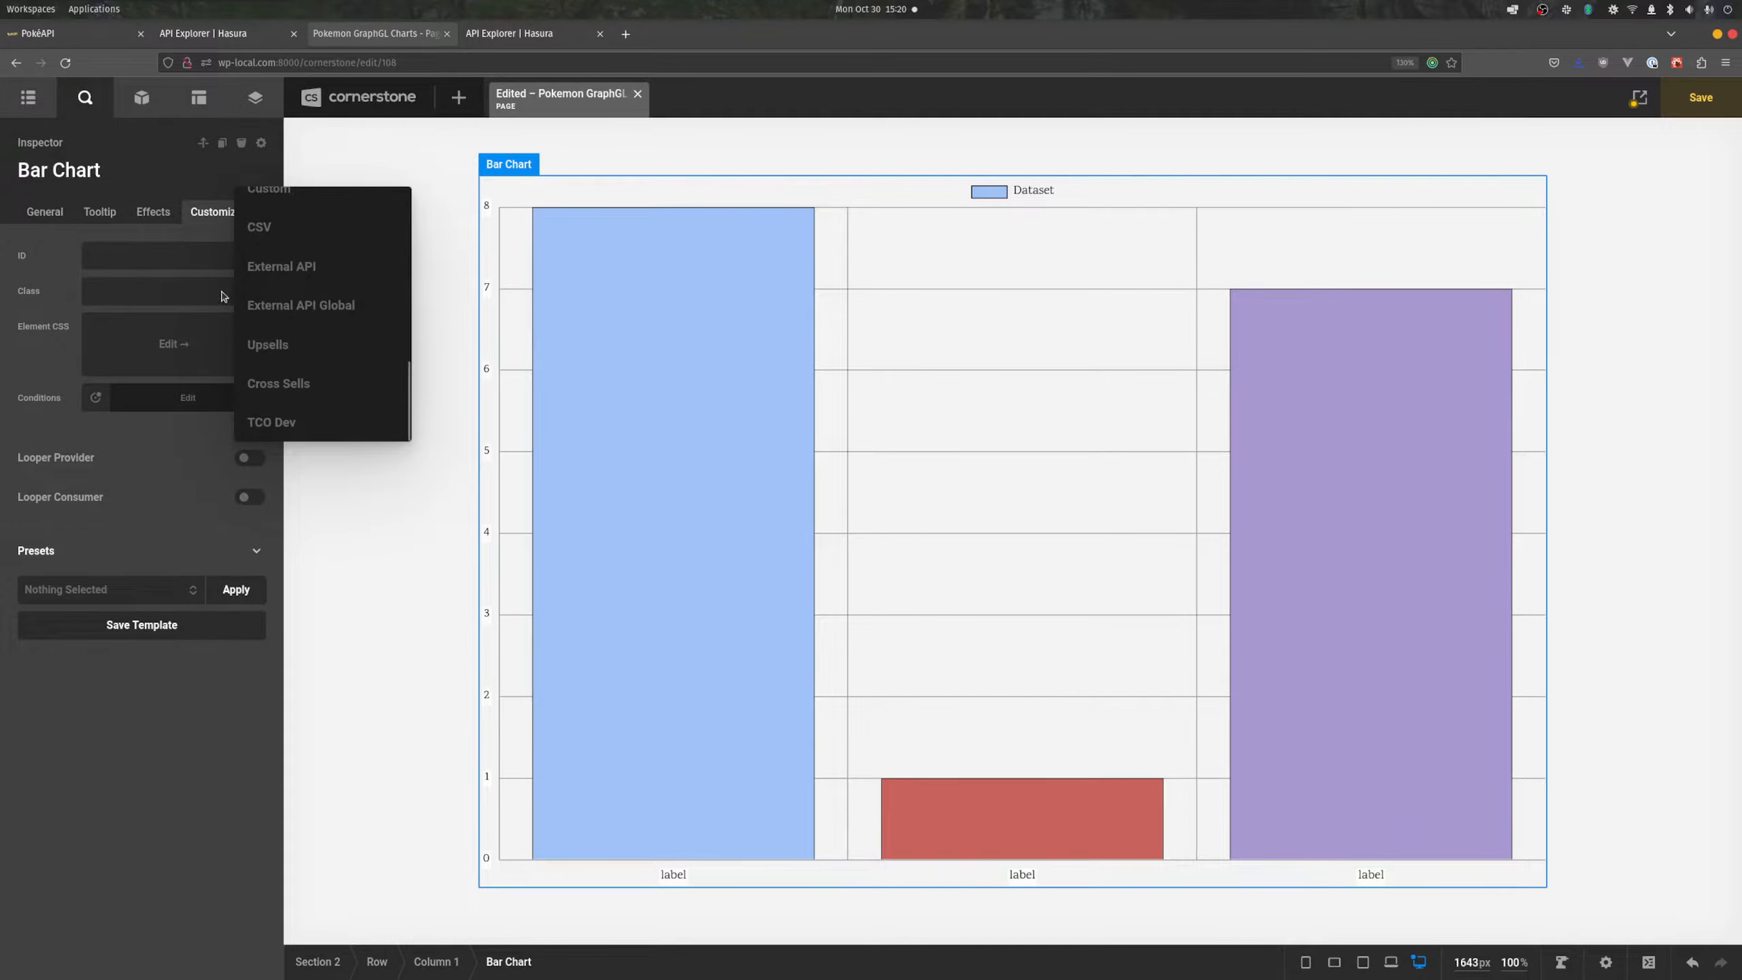
{"action": "left_click", "coordinate": [288, 306]}
{"action": "left_click", "coordinate": [194, 496]}
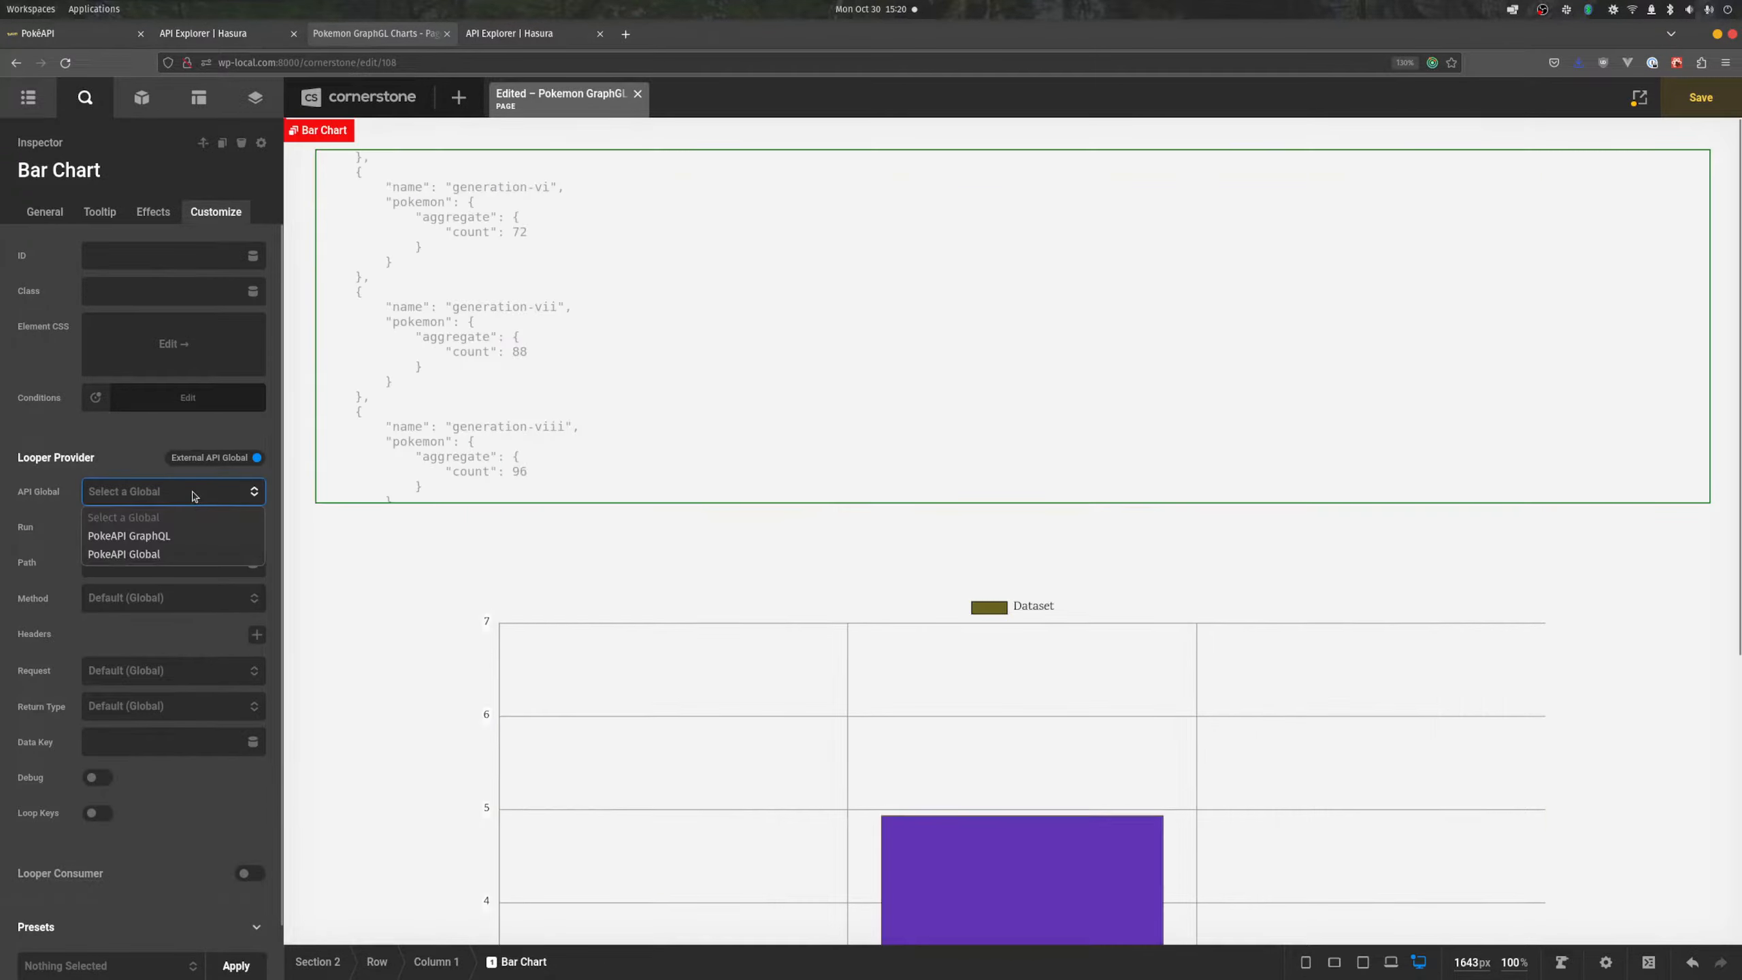
{"action": "left_click", "coordinate": [171, 519]}
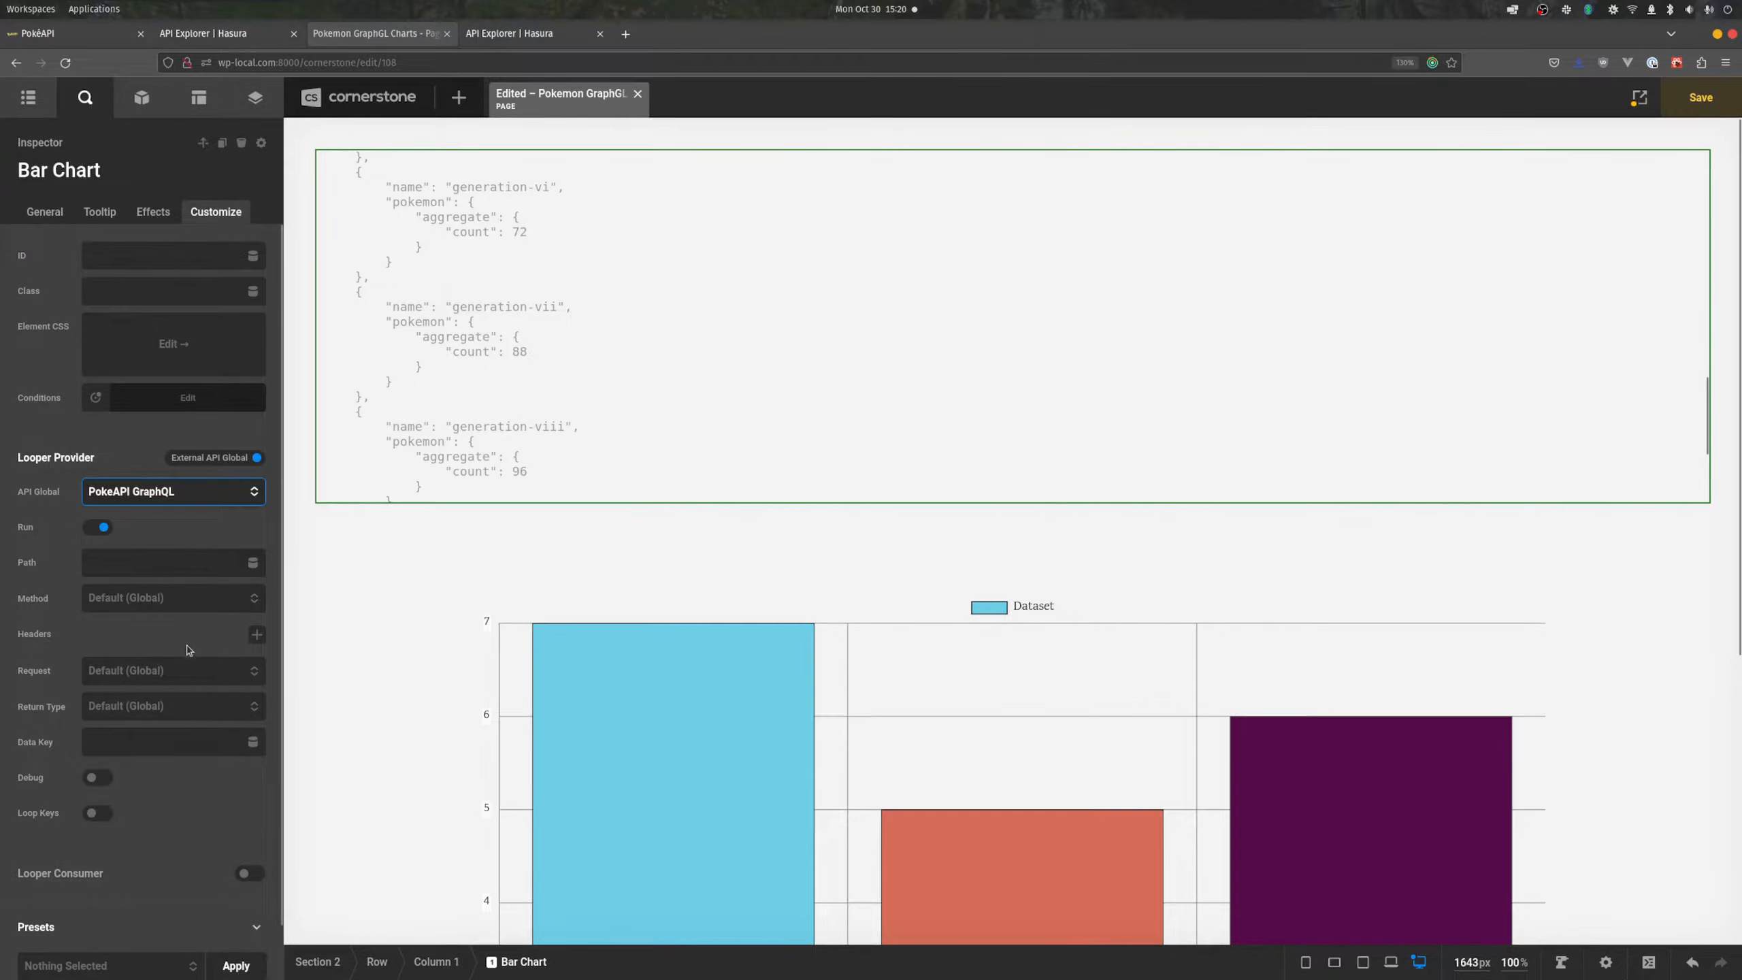
- Set the Bar Chart's request type to GraphQL and enter the samplePokeAPIquery query for generation names and species counts
{"action": "scroll", "coordinate": [189, 675], "scroll_direction": "down", "scroll_amount": 1}
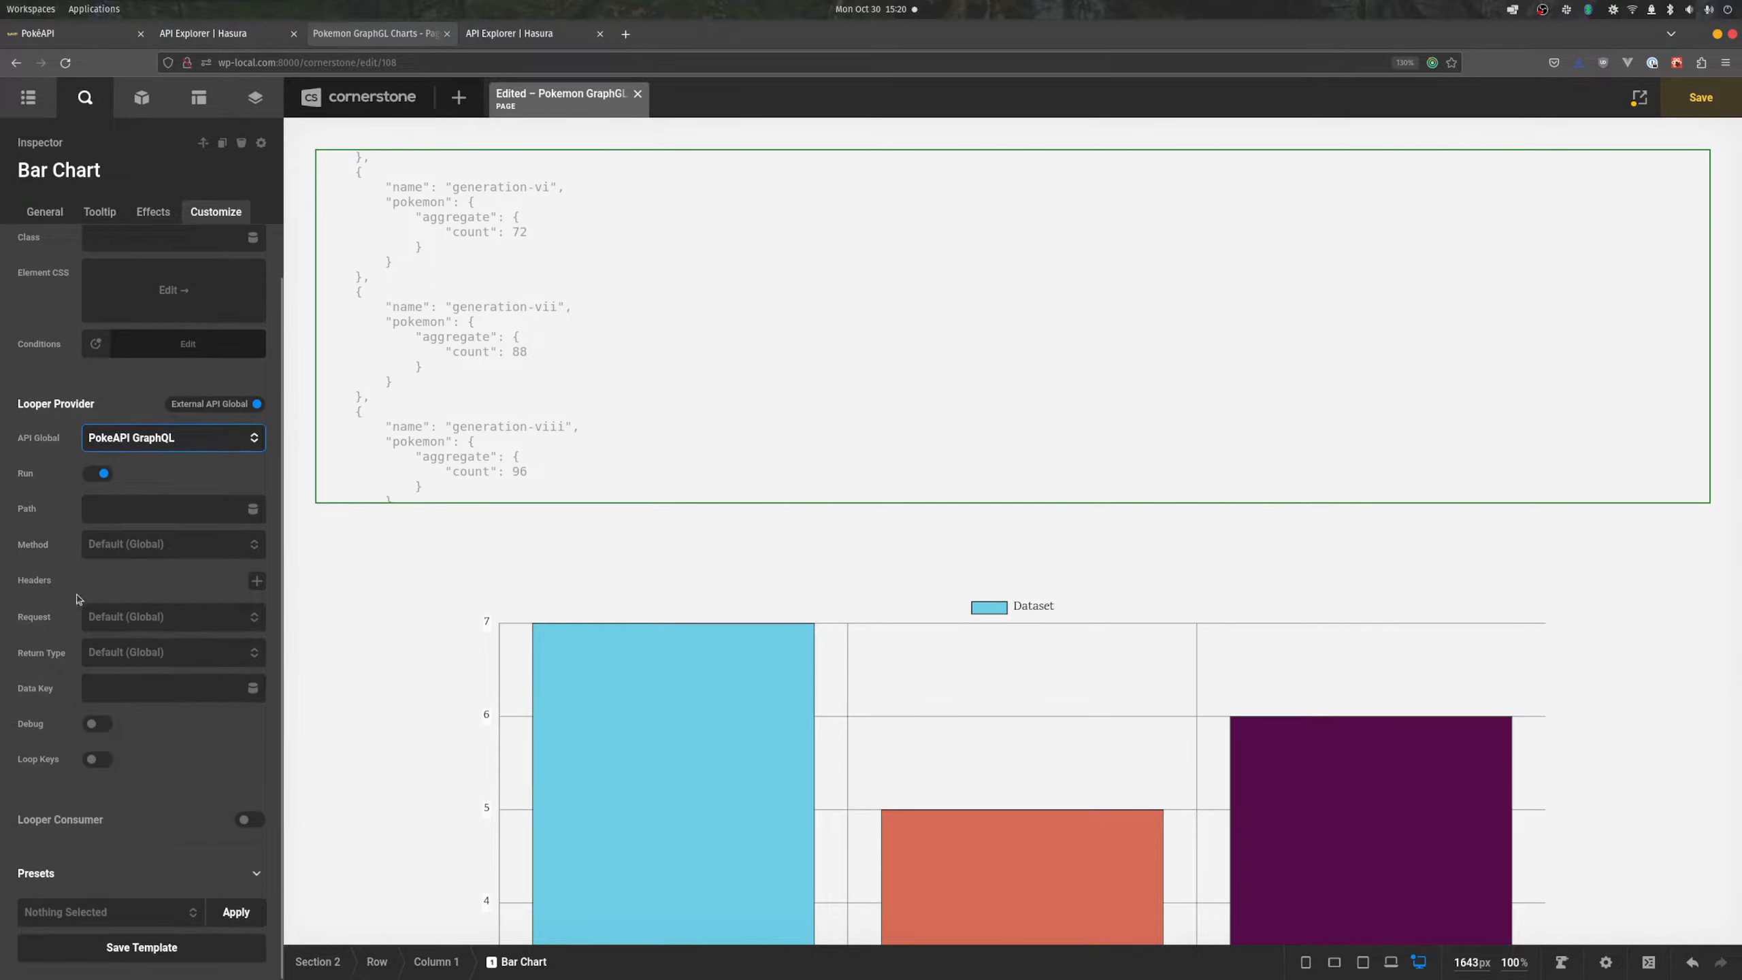
{"action": "left_click", "coordinate": [191, 615]}
{"action": "left_click", "coordinate": [153, 698]}
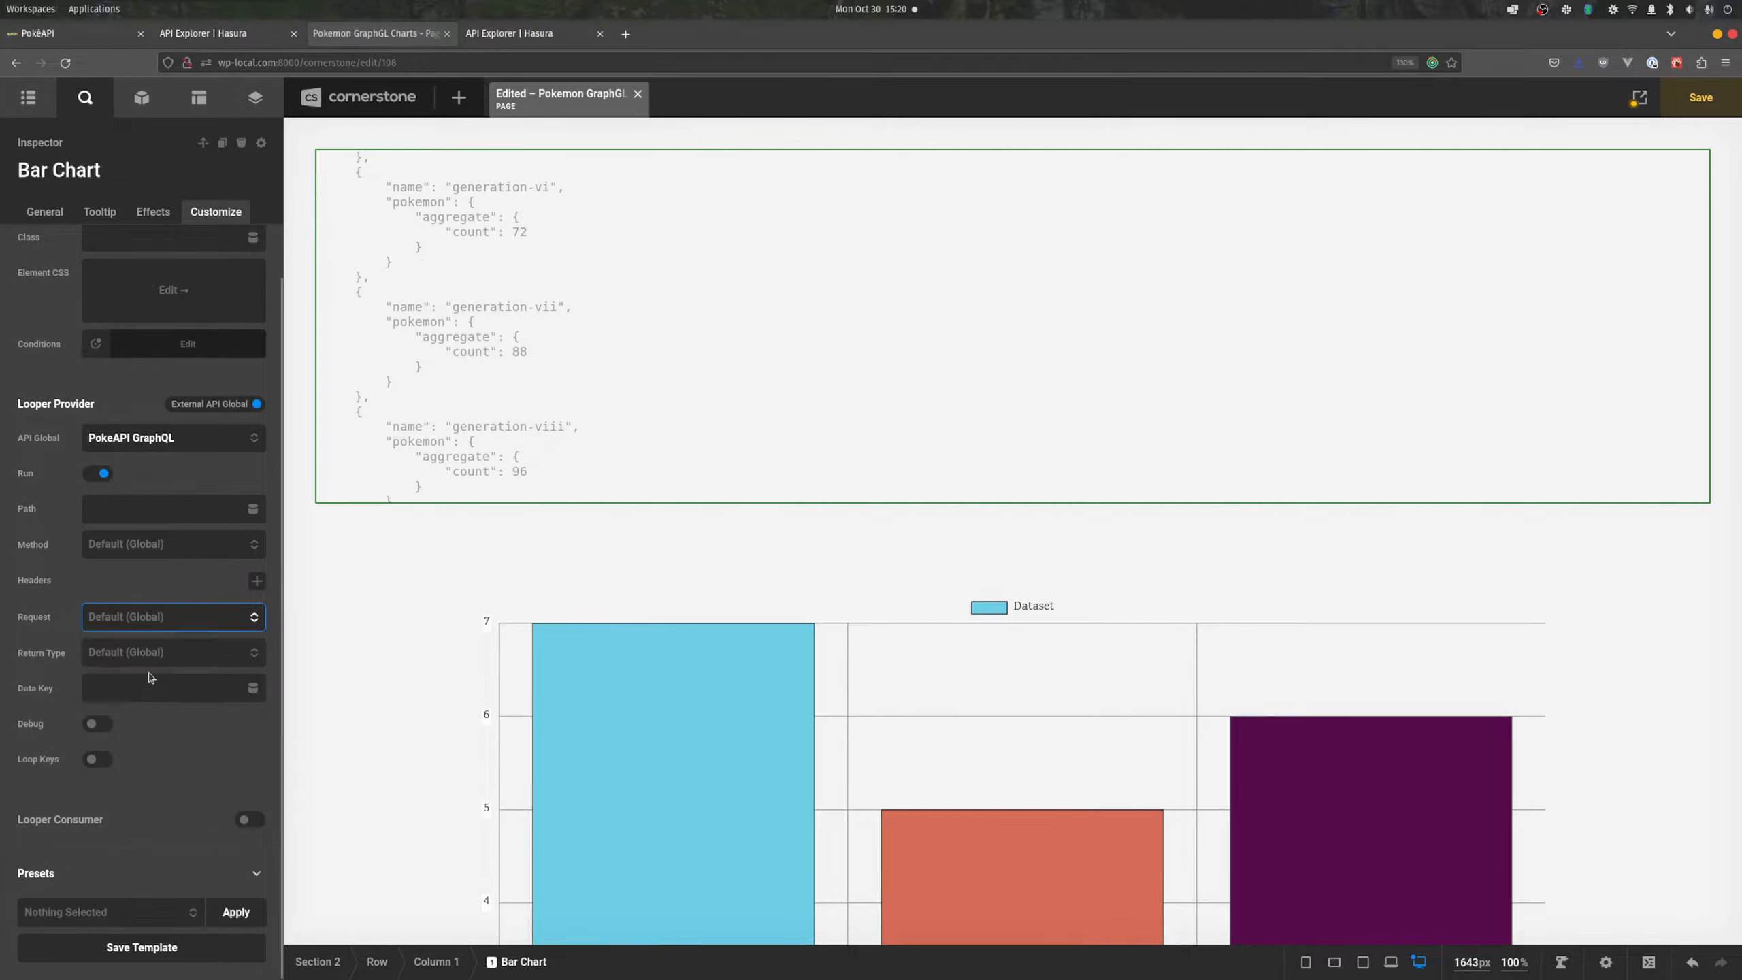
{"action": "scroll", "coordinate": [185, 744], "scroll_direction": "down", "scroll_amount": 3}
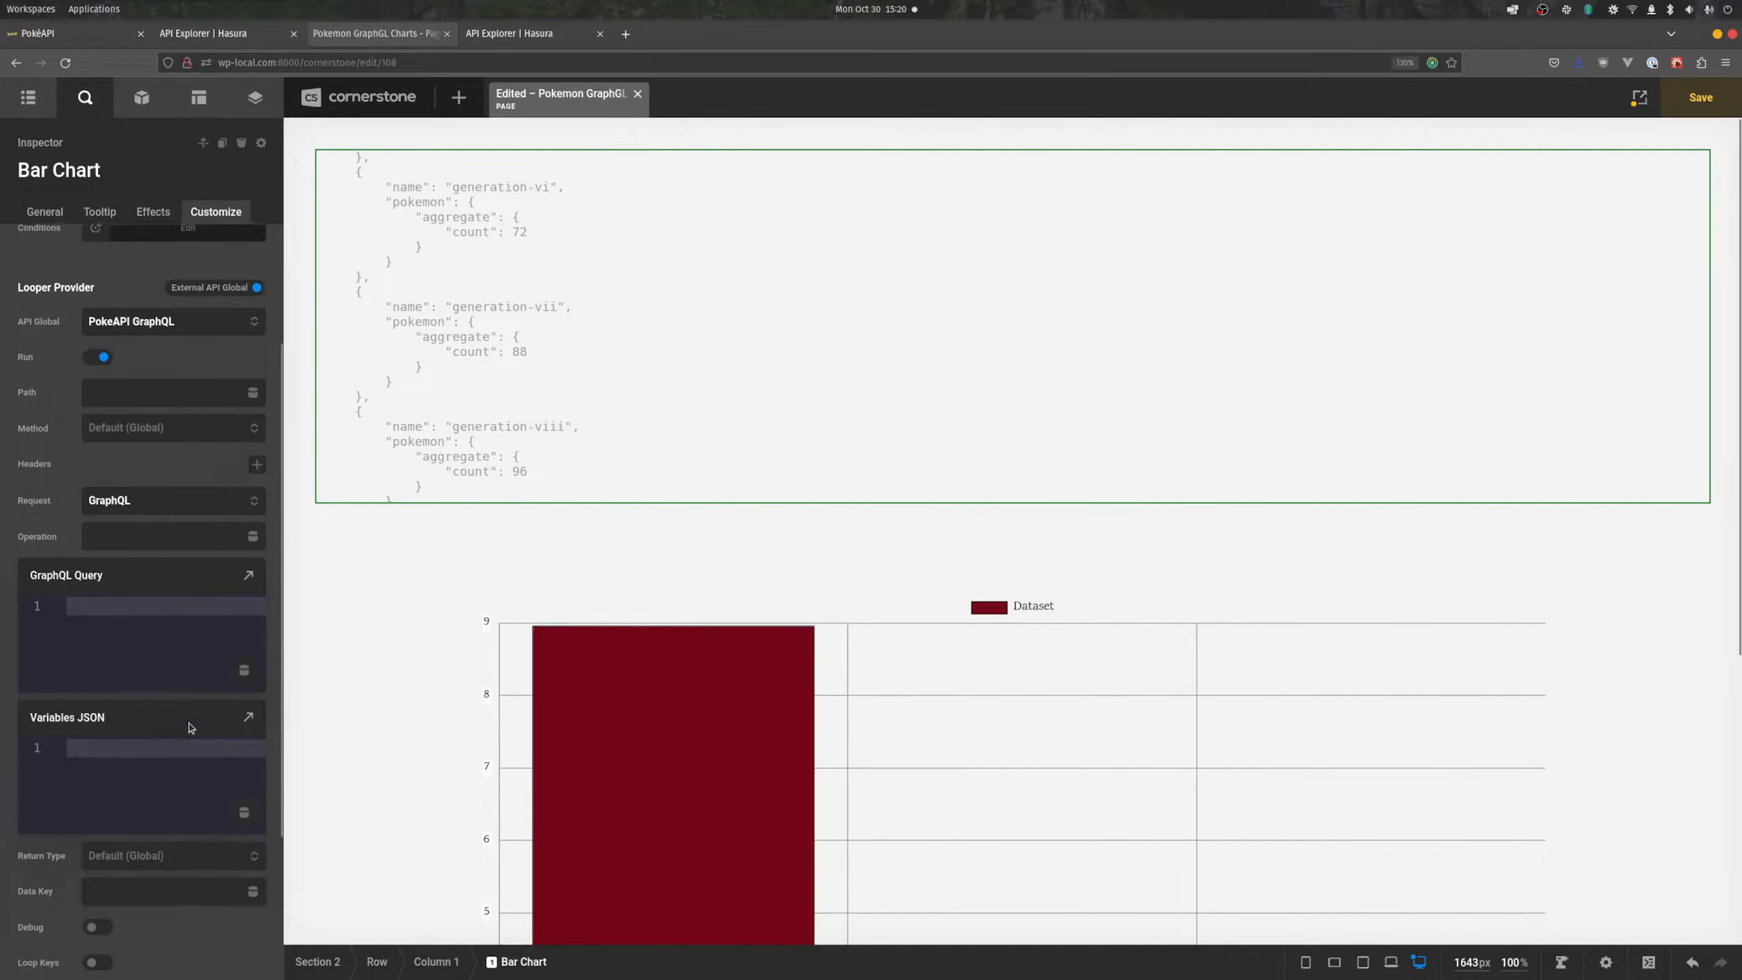
{"action": "left_click", "coordinate": [246, 514]}
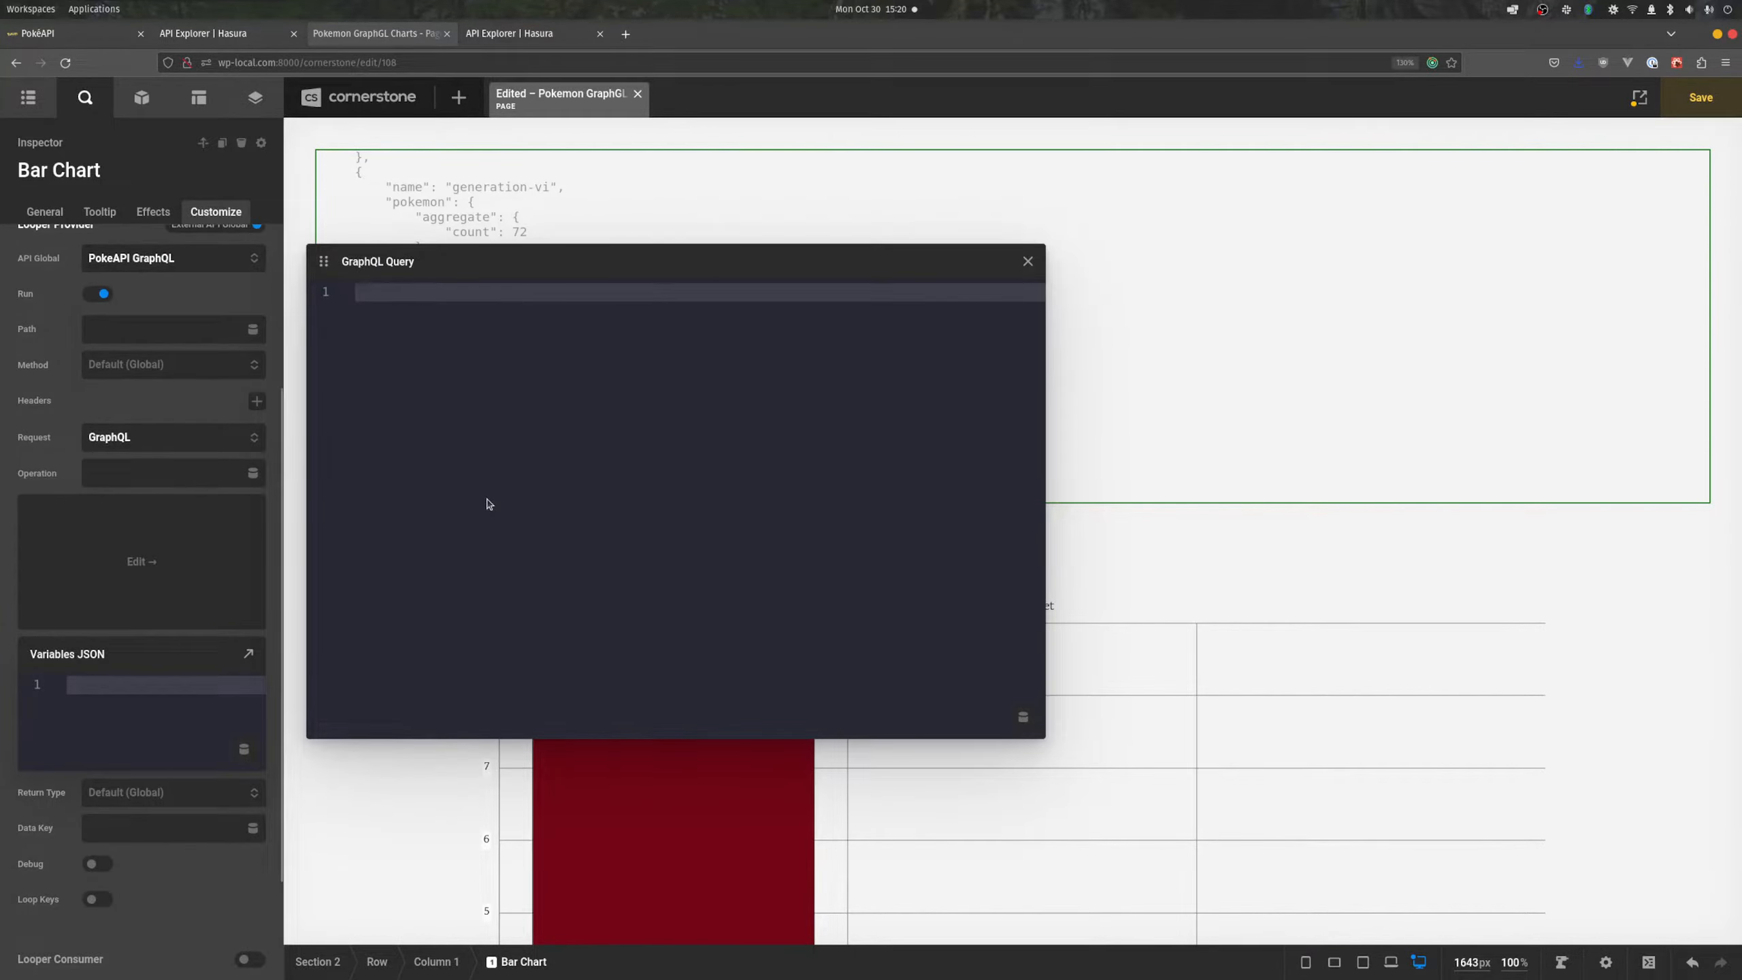
{"action": "type", "text": "query samplePokeAPIquery {   generations: pokemon_v2_generation {     name     pokemon: pokemon_v2_pokemonspecies_aggregate {       aggregate {         count       }     }   } }"}
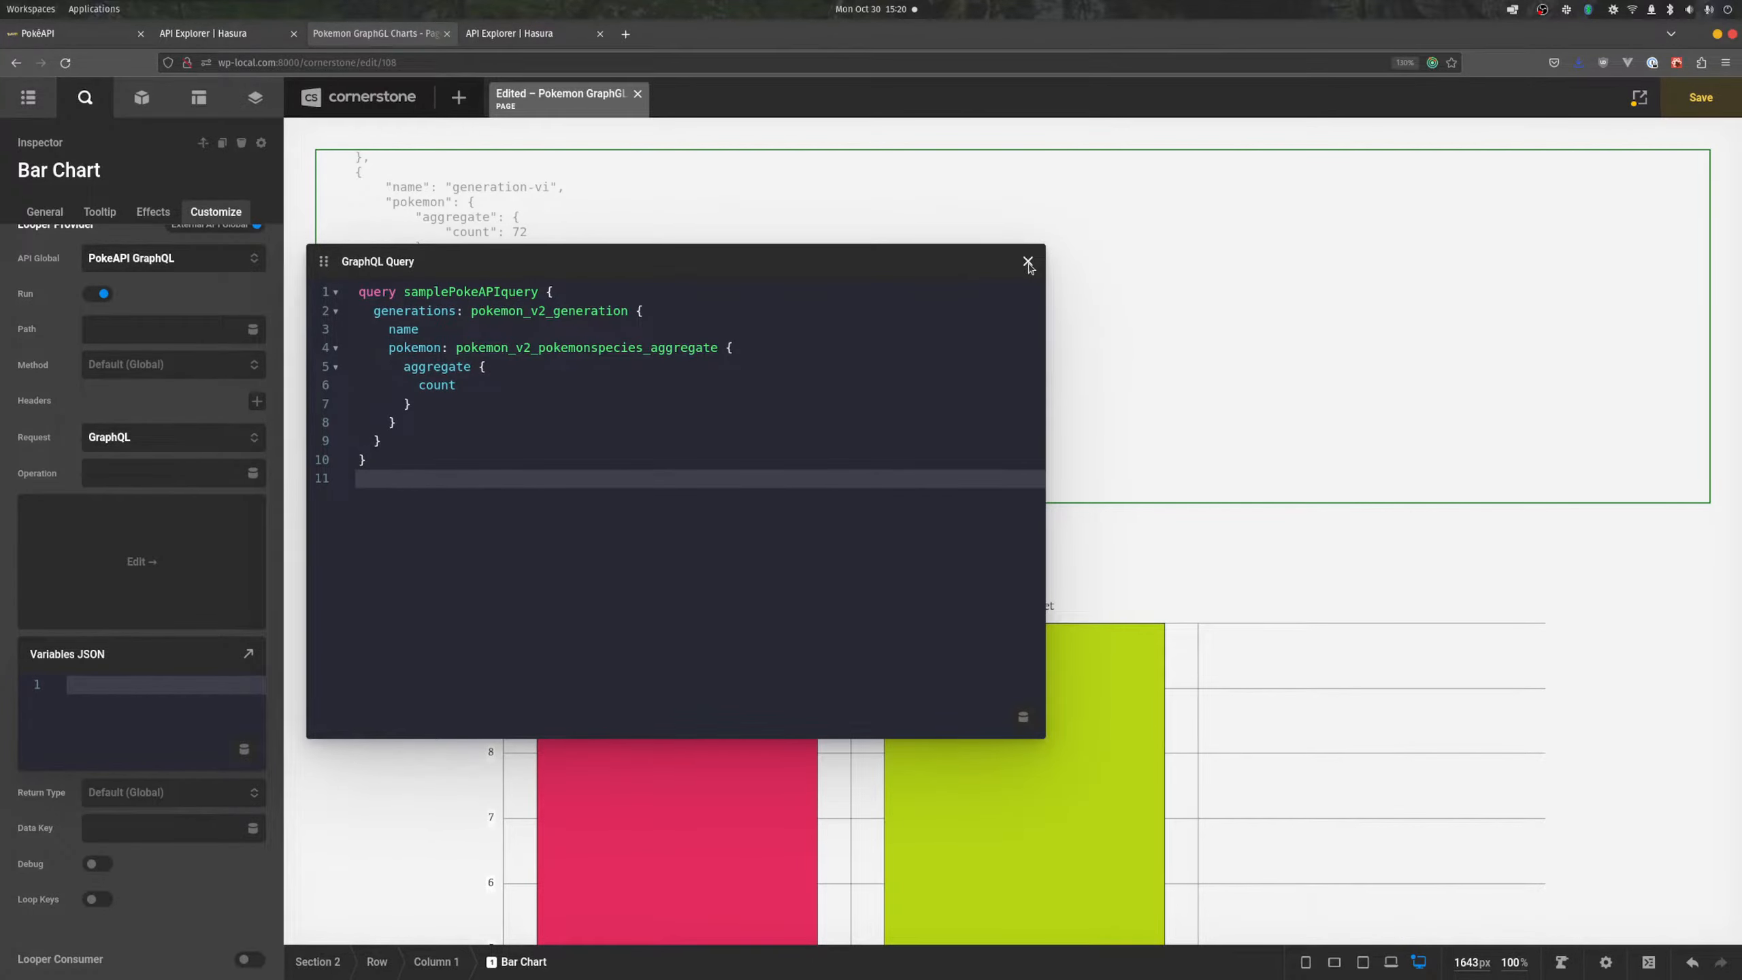
{"action": "left_click", "coordinate": [1028, 261]}
- Set the Bar Chart looper's data key to data.generations
{"action": "scroll", "coordinate": [8, 526], "scroll_direction": "down", "scroll_amount": 2}
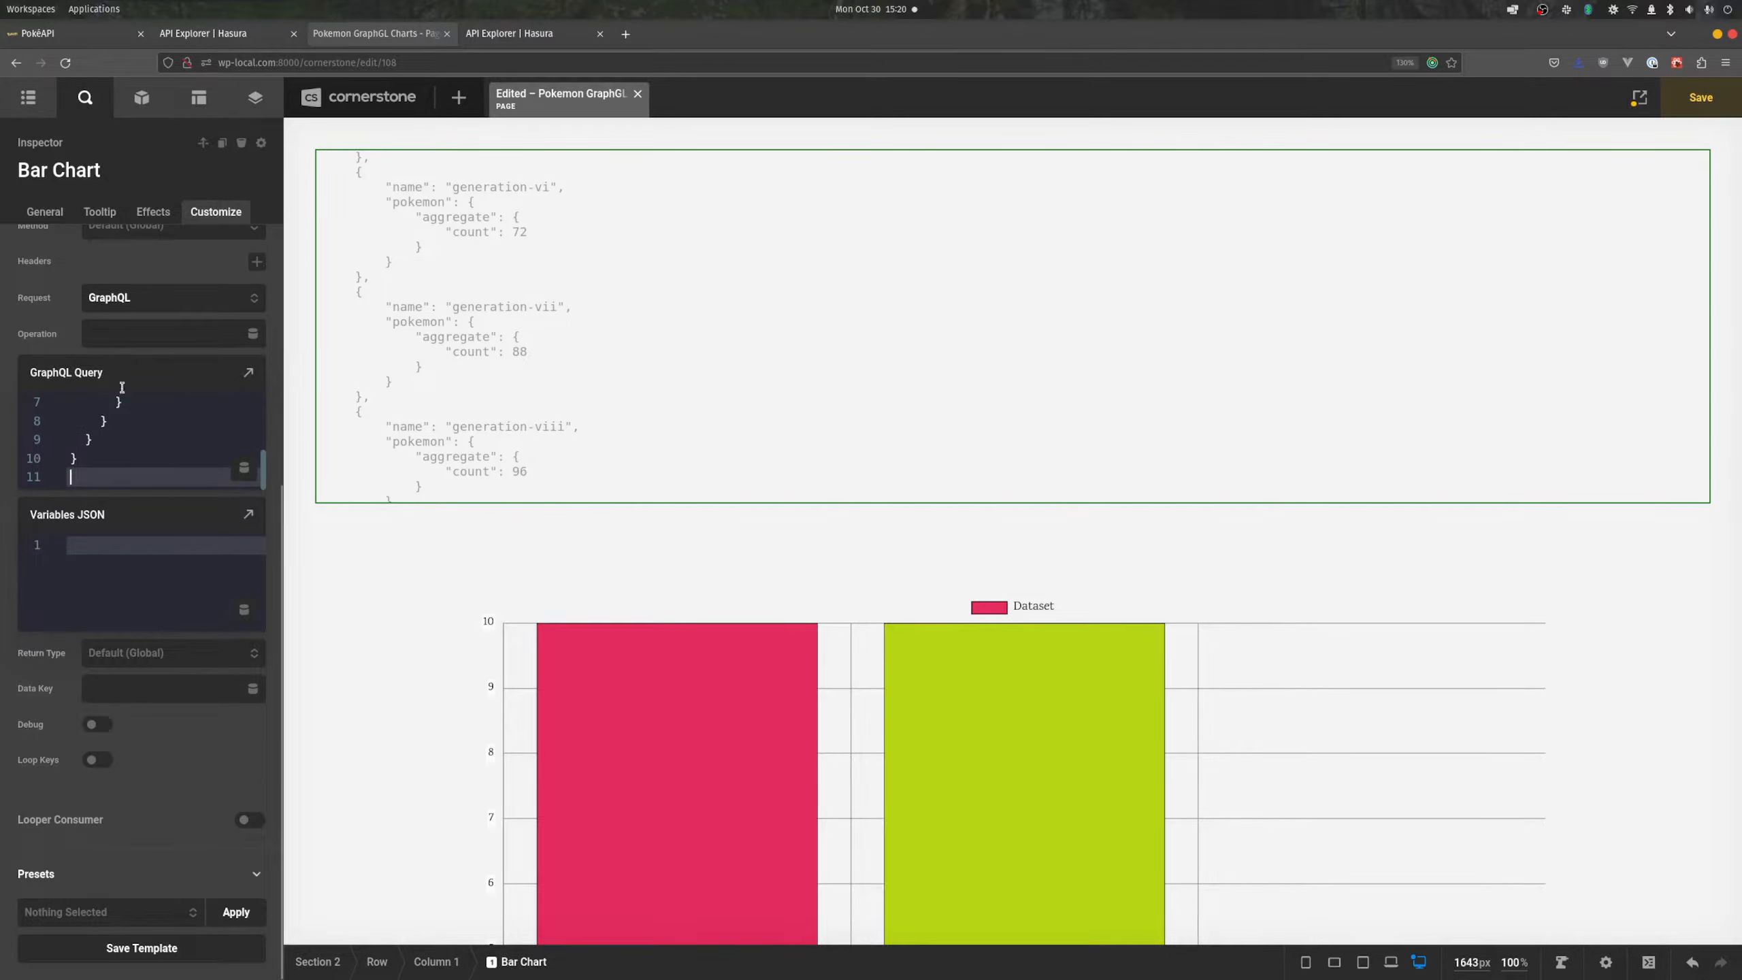
{"action": "left_click", "coordinate": [142, 684]}
{"action": "type", "text": "data.generations"}
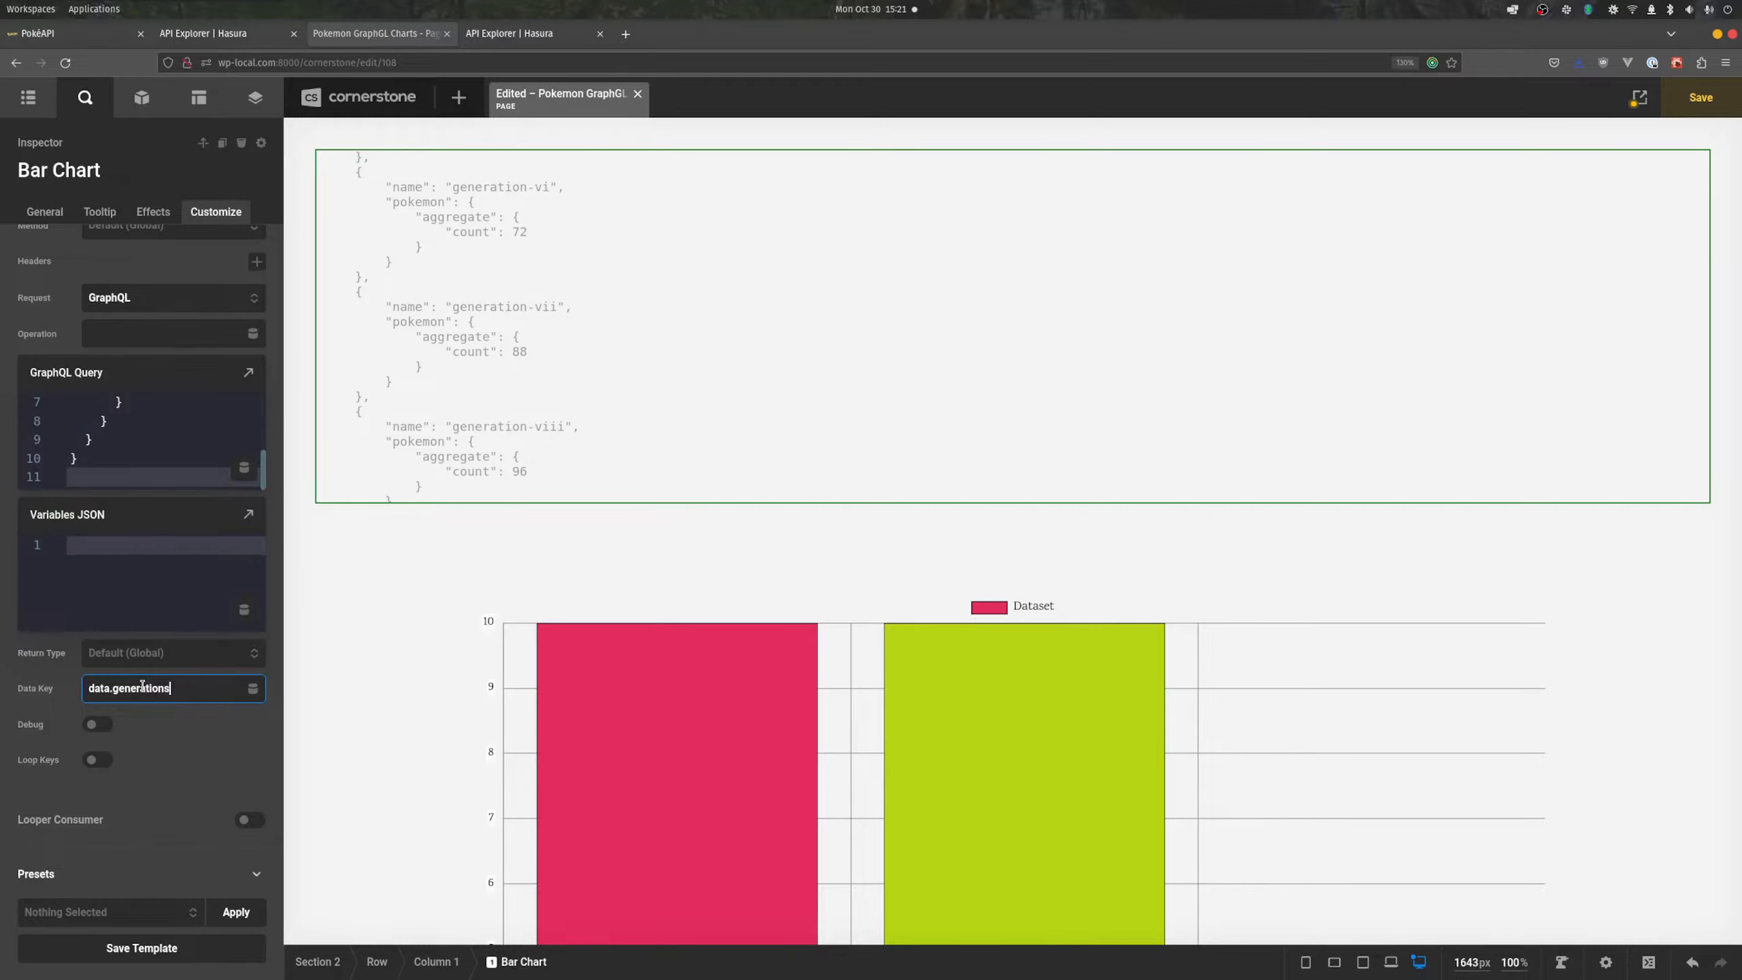
- Rename the Bar Chart element to "Generations Count Bar Chart"
{"action": "left_click", "coordinate": [43, 211]}
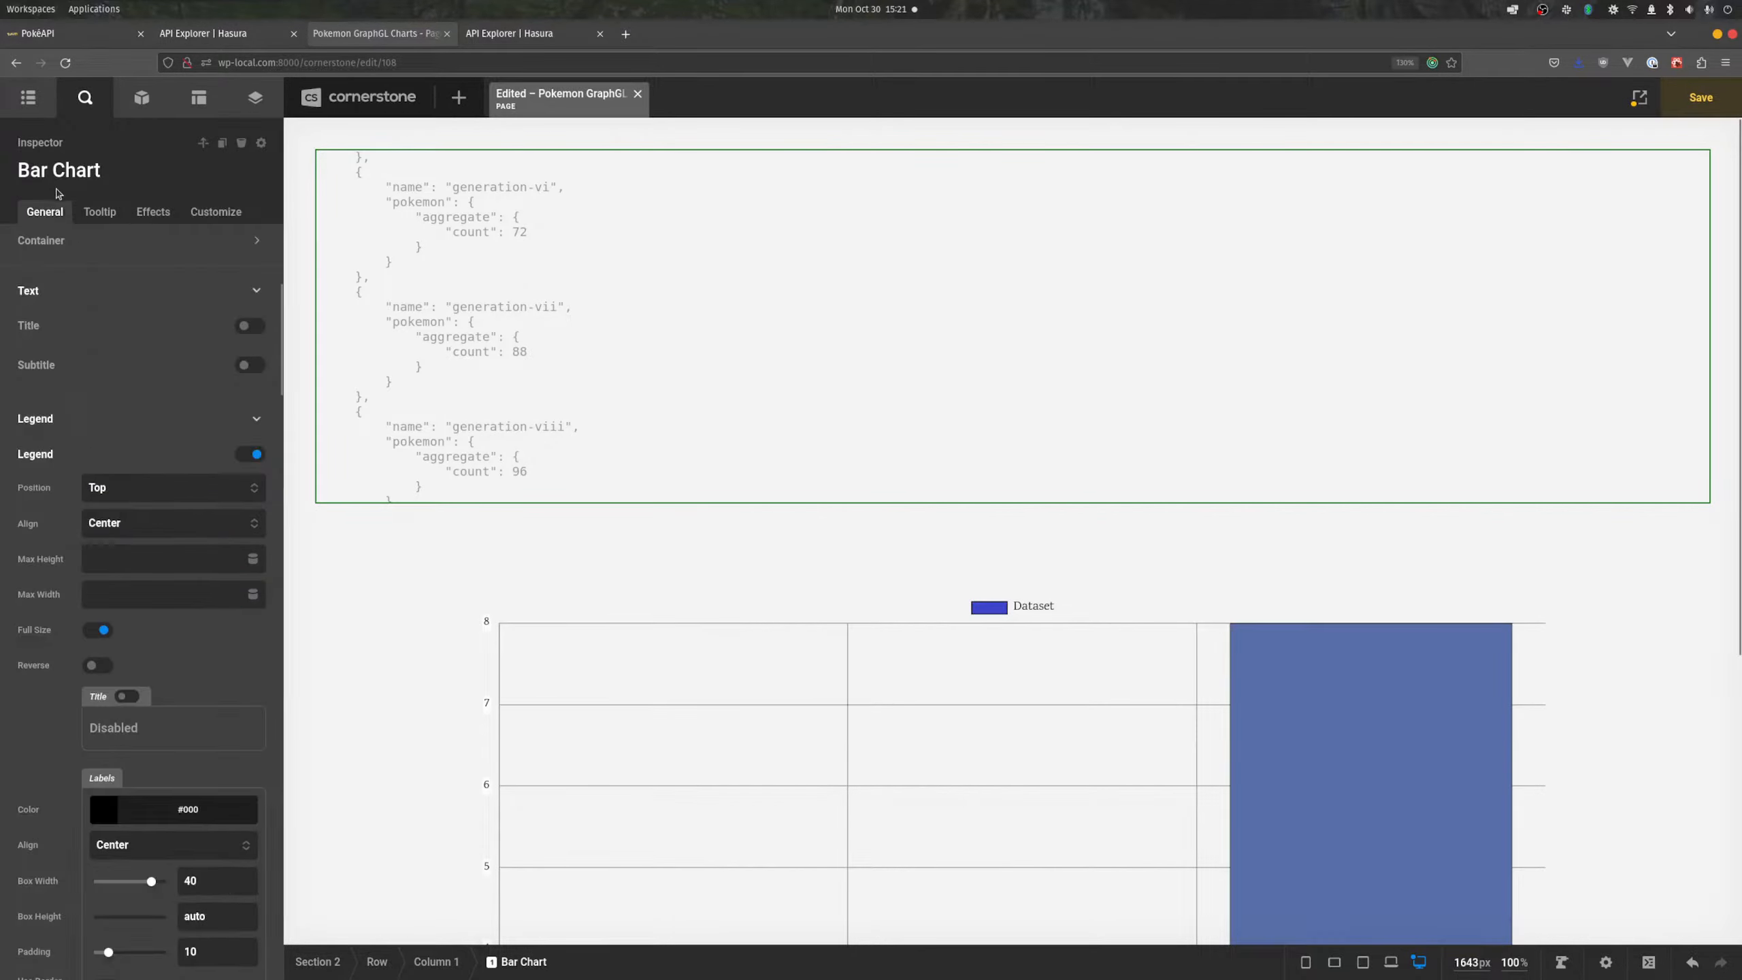
{"action": "scroll", "coordinate": [562, 555], "scroll_direction": "down", "scroll_amount": 1}
{"action": "scroll", "coordinate": [562, 554], "scroll_direction": "down", "scroll_amount": 3}
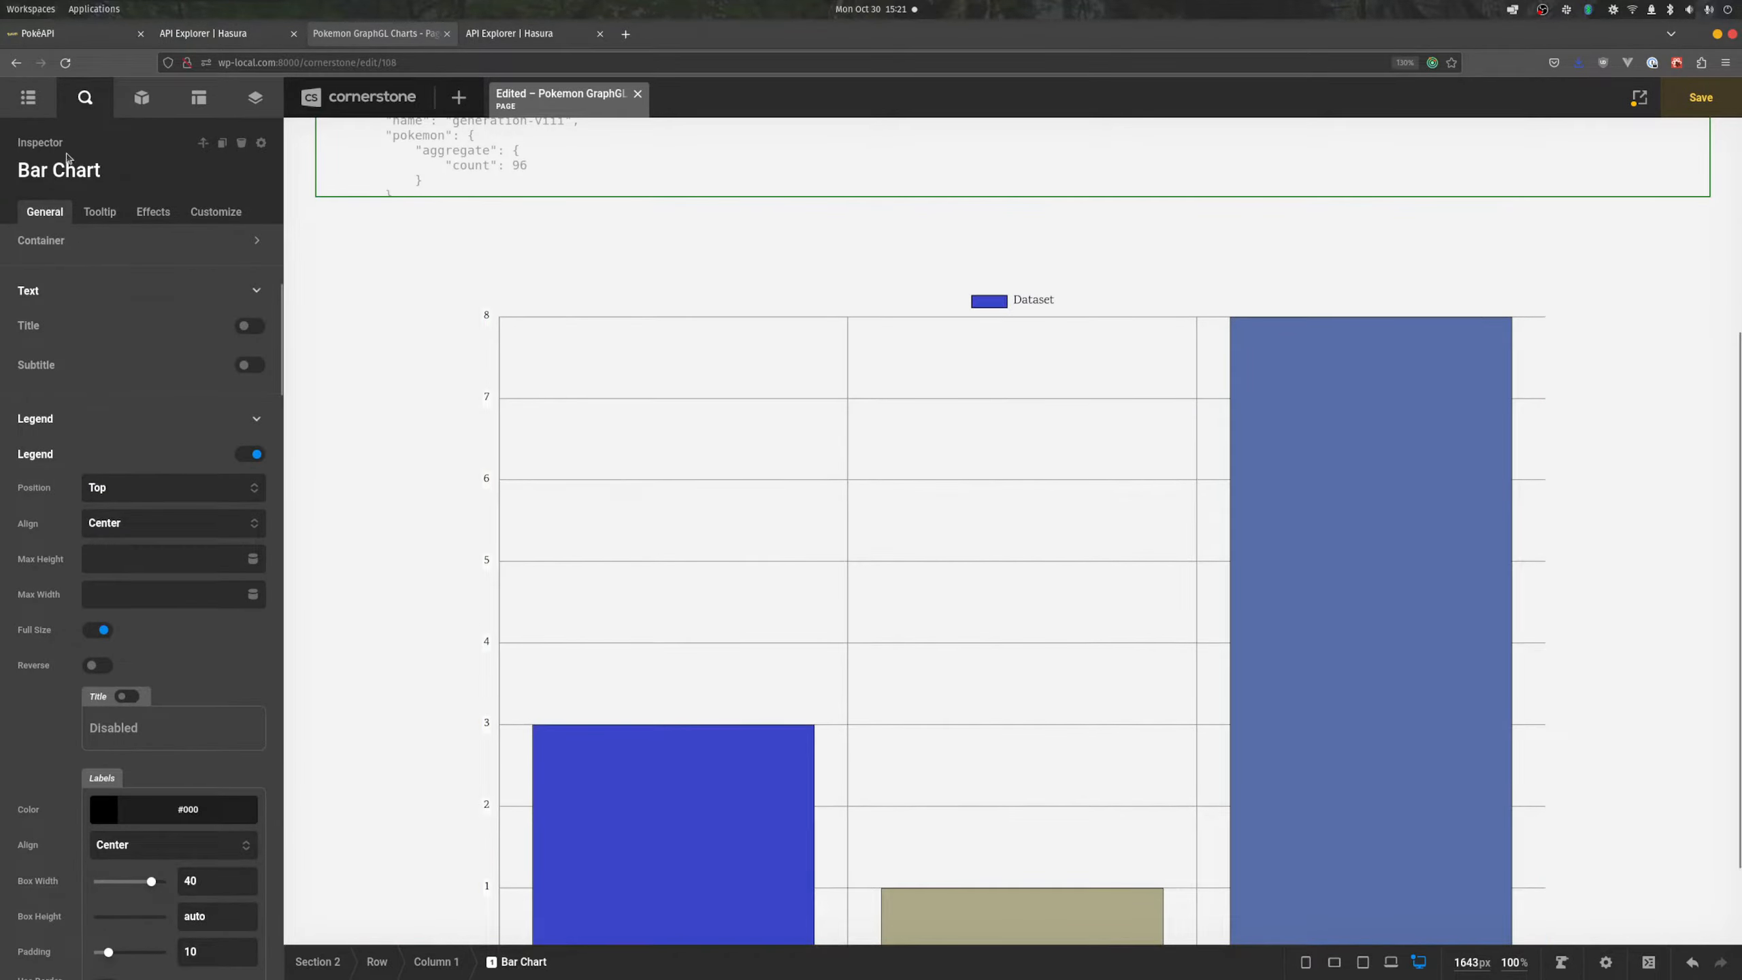
{"action": "scroll", "coordinate": [85, 180], "scroll_direction": "up", "scroll_amount": 5}
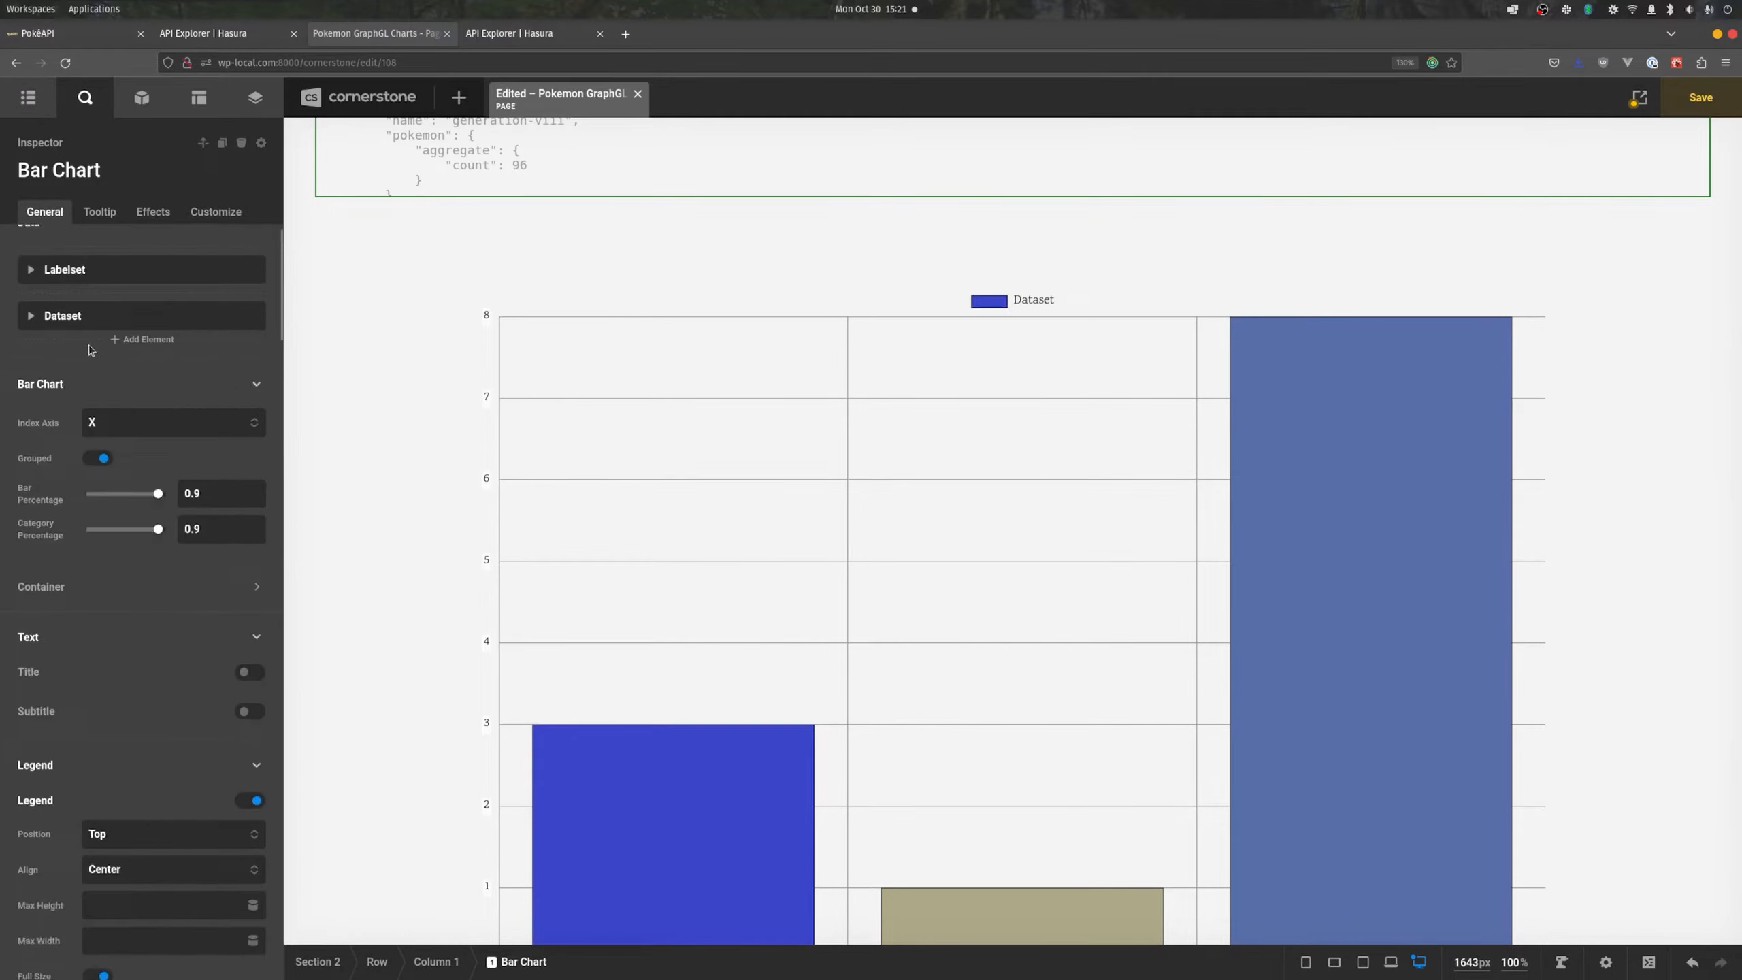
{"action": "left_click", "coordinate": [78, 172]}
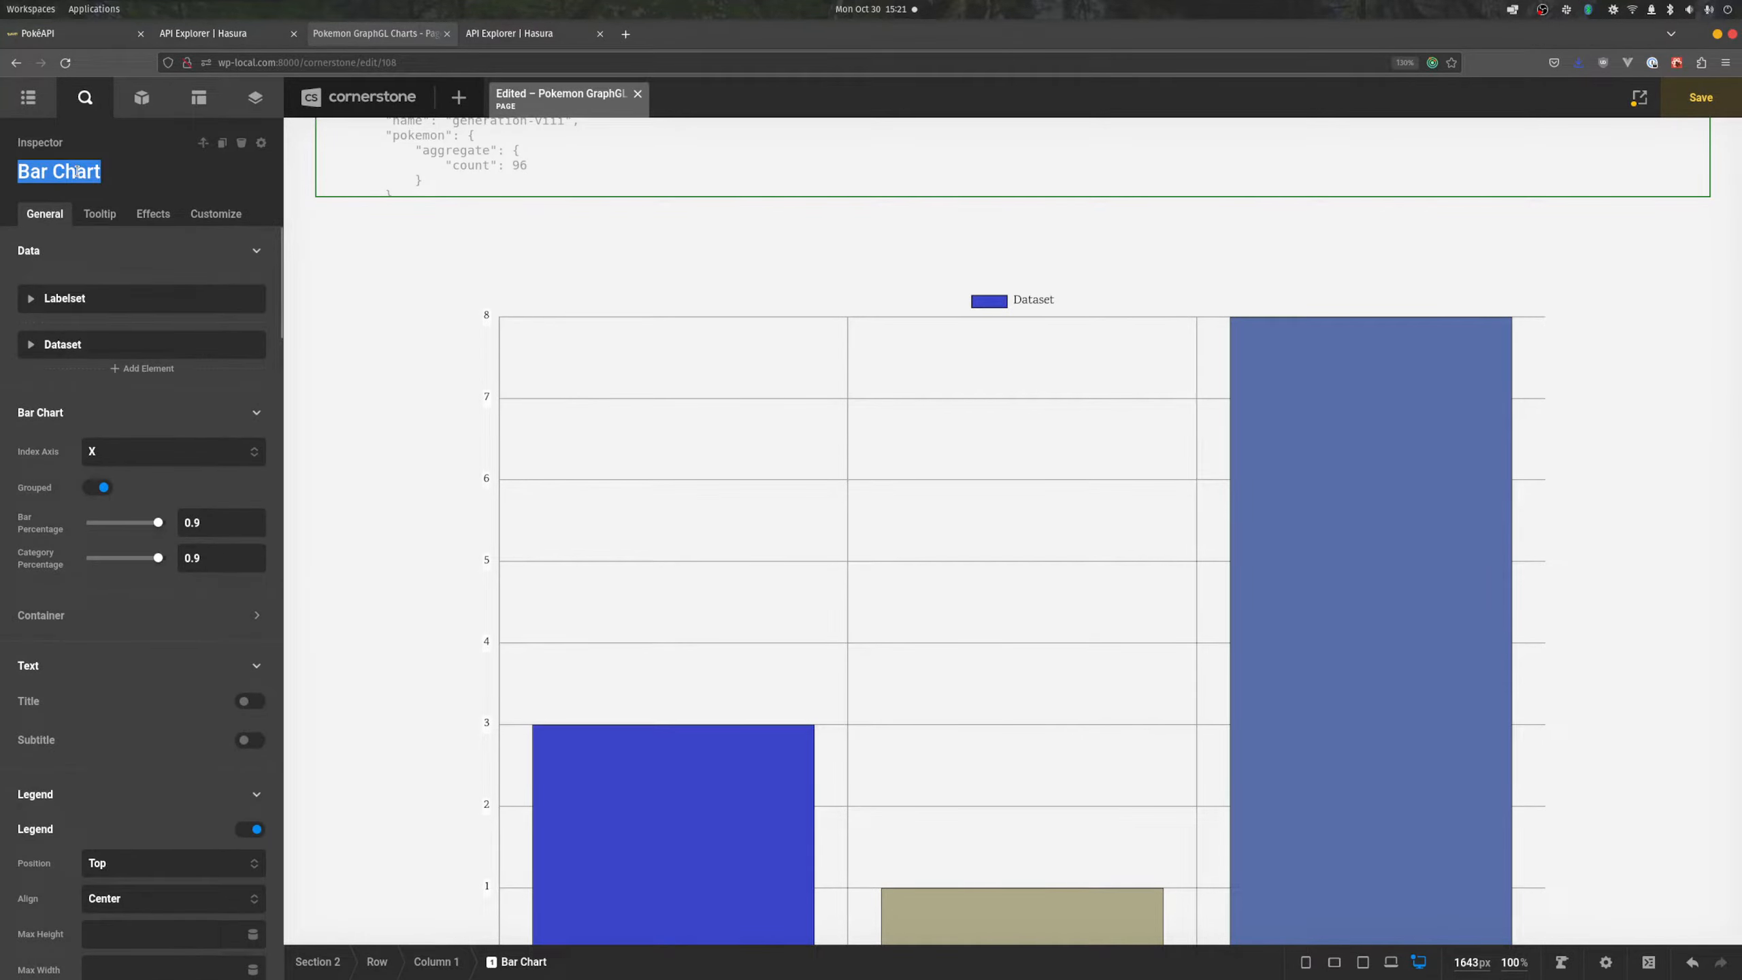
{"action": "key", "text": "Home"}
{"action": "type", "text": "Genera"}
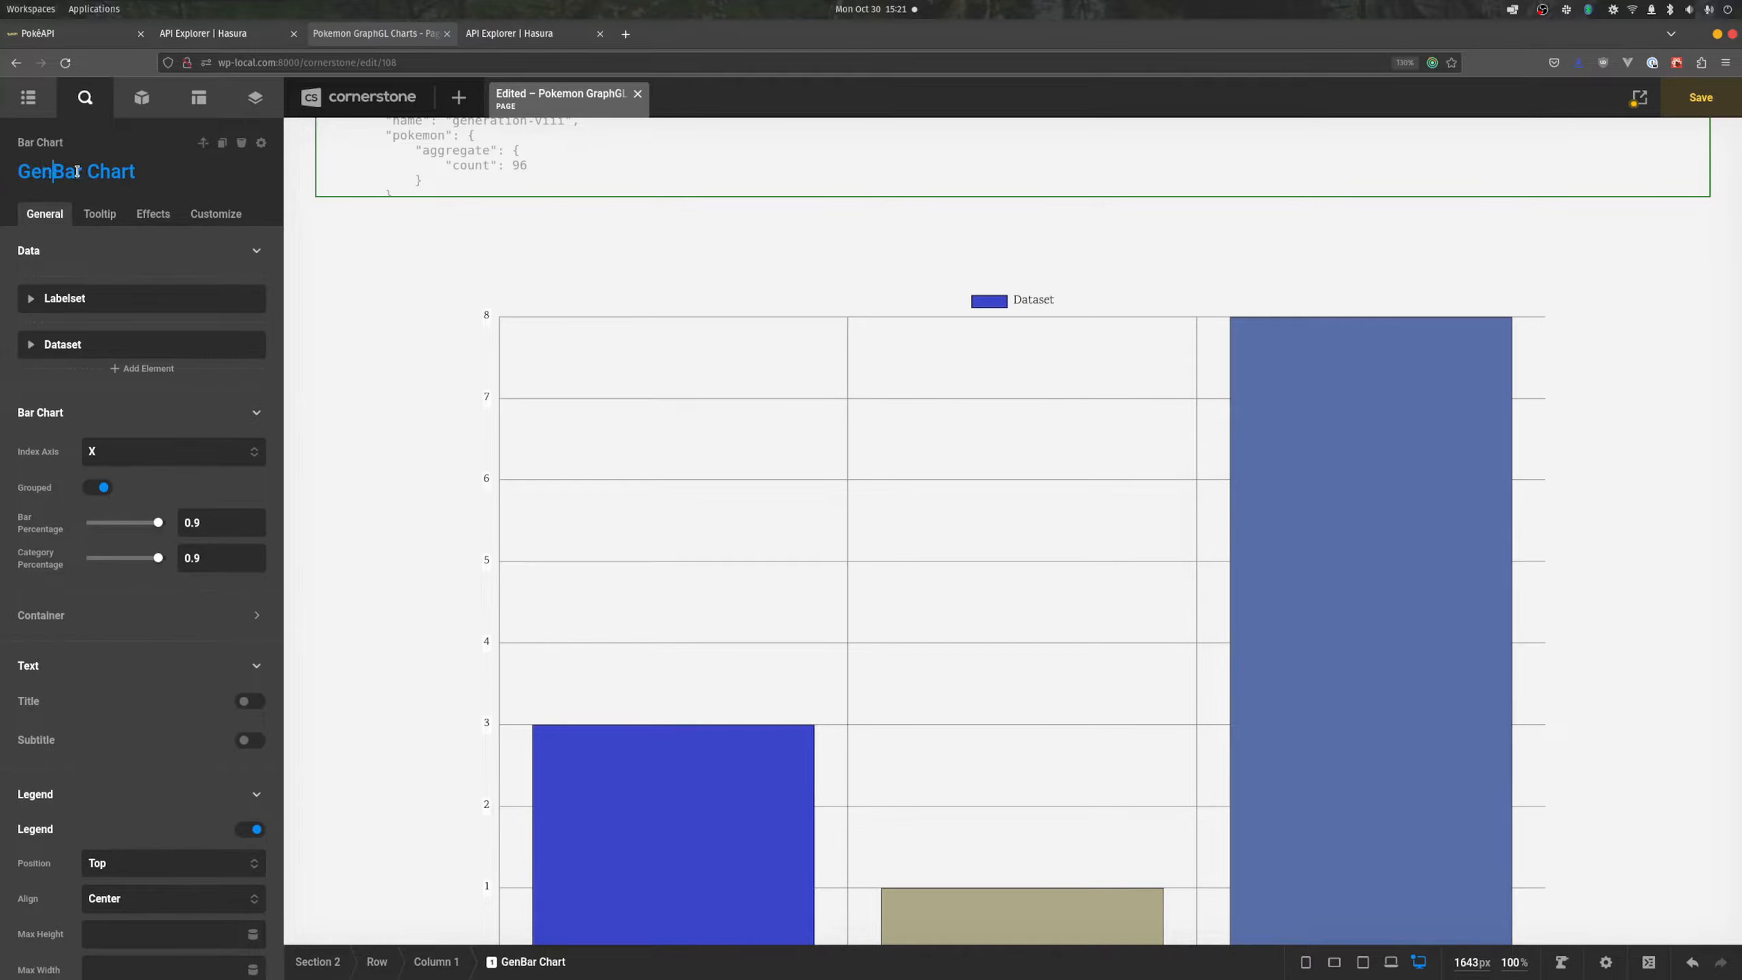
{"action": "type", "text": "tions Count"}
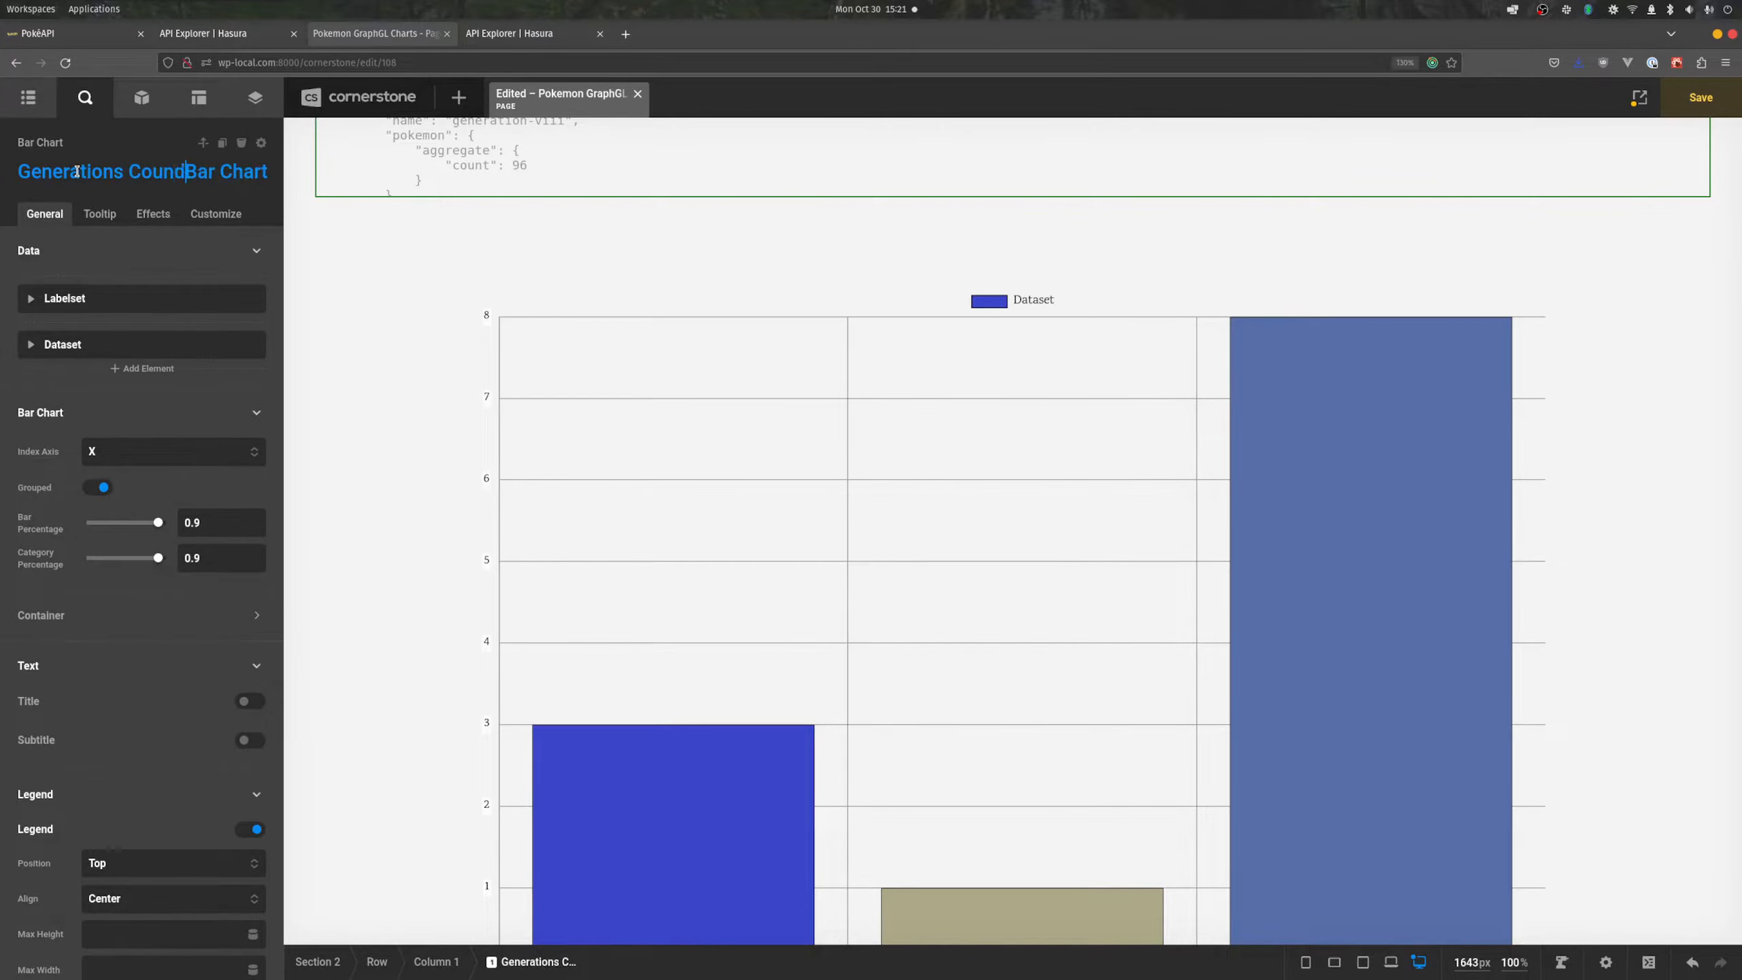
{"action": "key", "text": "Return"}
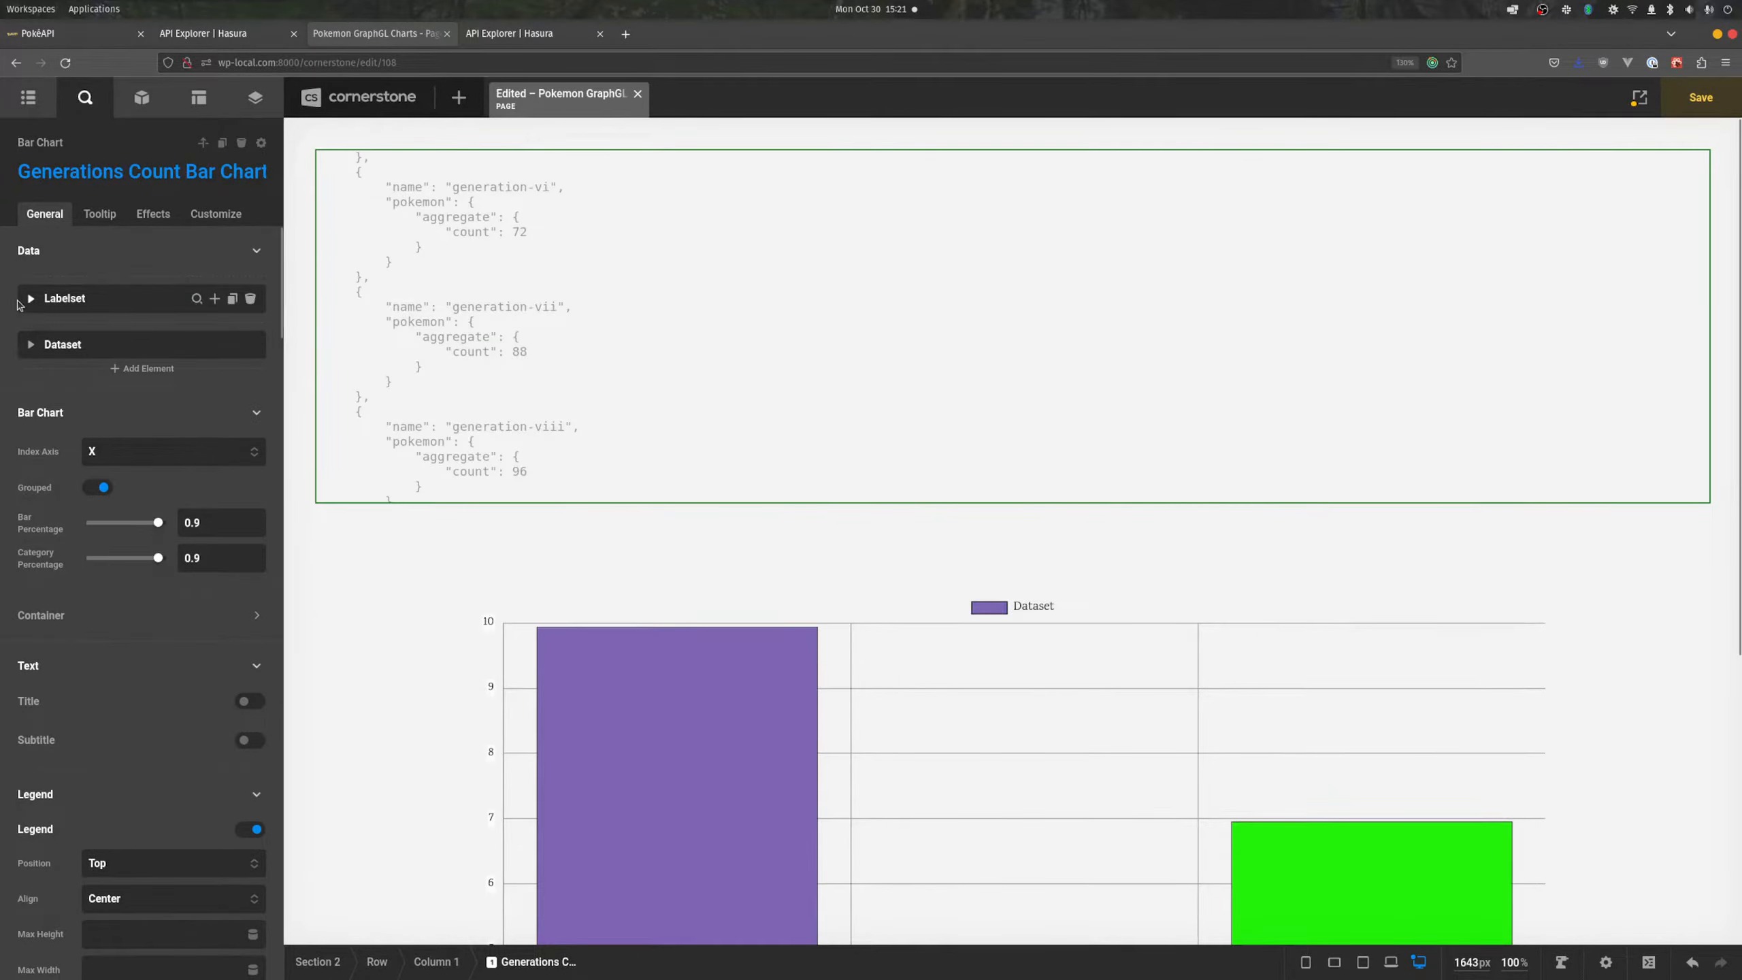
- Delete the two extra labels from the Labelset and enable Looper Consumer for all items on the remaining label
{"action": "left_click", "coordinate": [30, 296]}
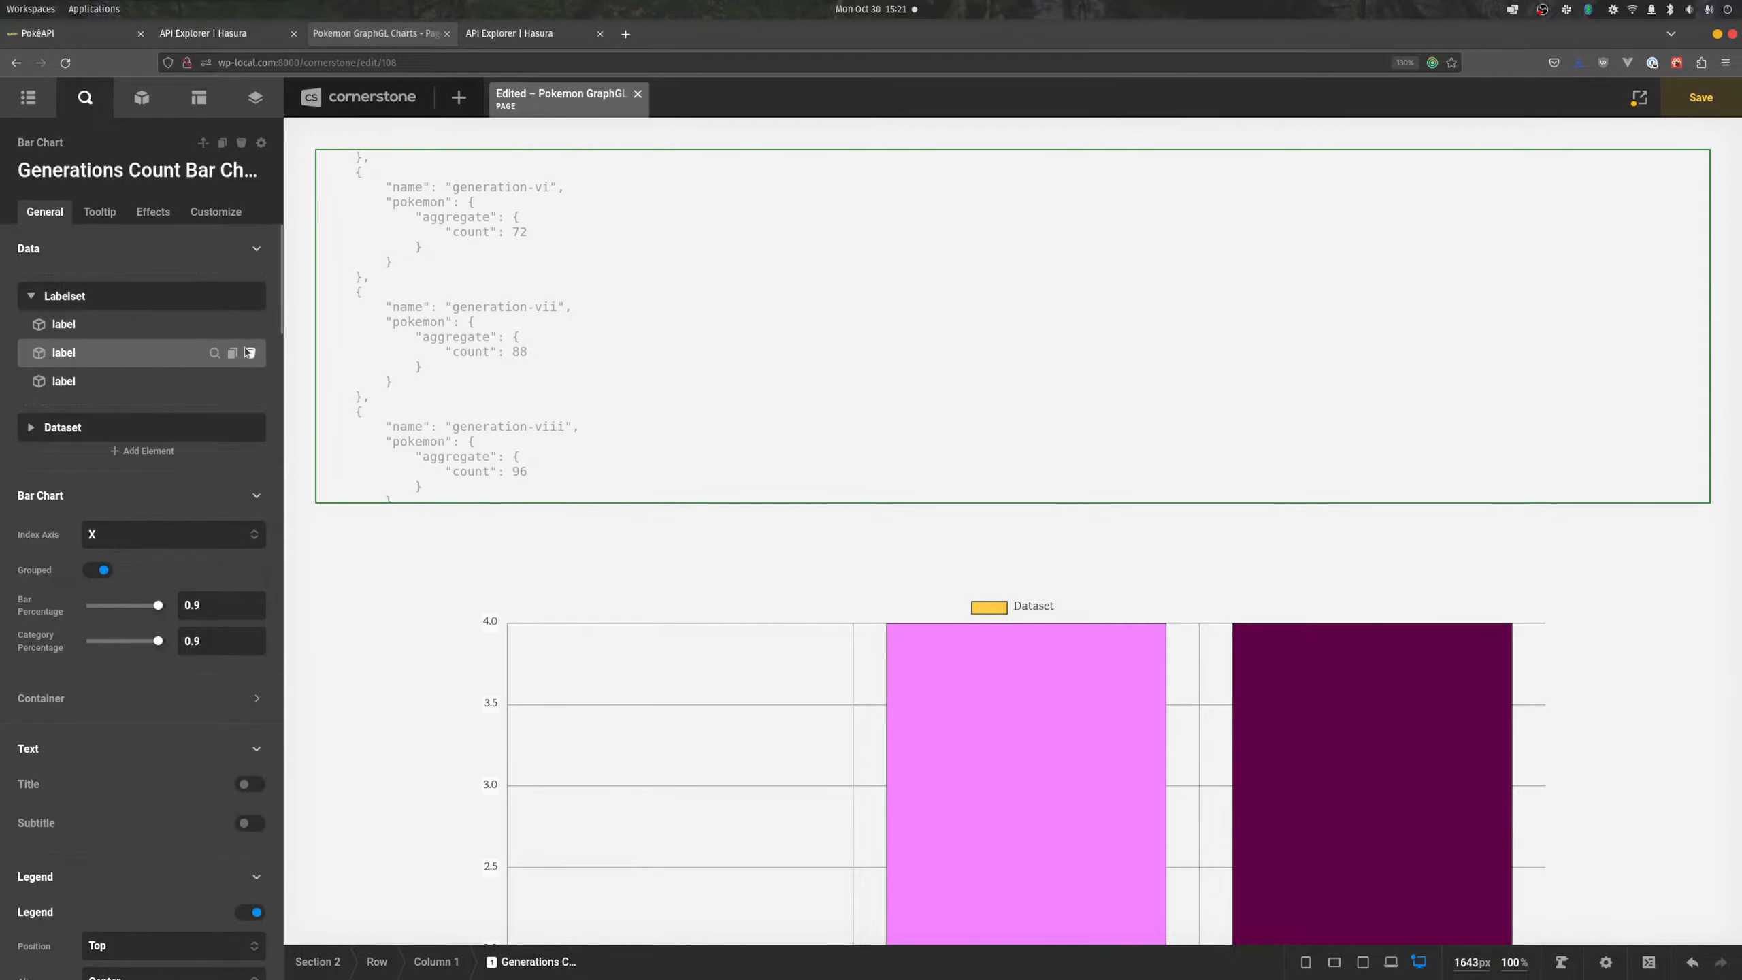
{"action": "left_click", "coordinate": [249, 352]}
{"action": "left_click", "coordinate": [137, 324]}
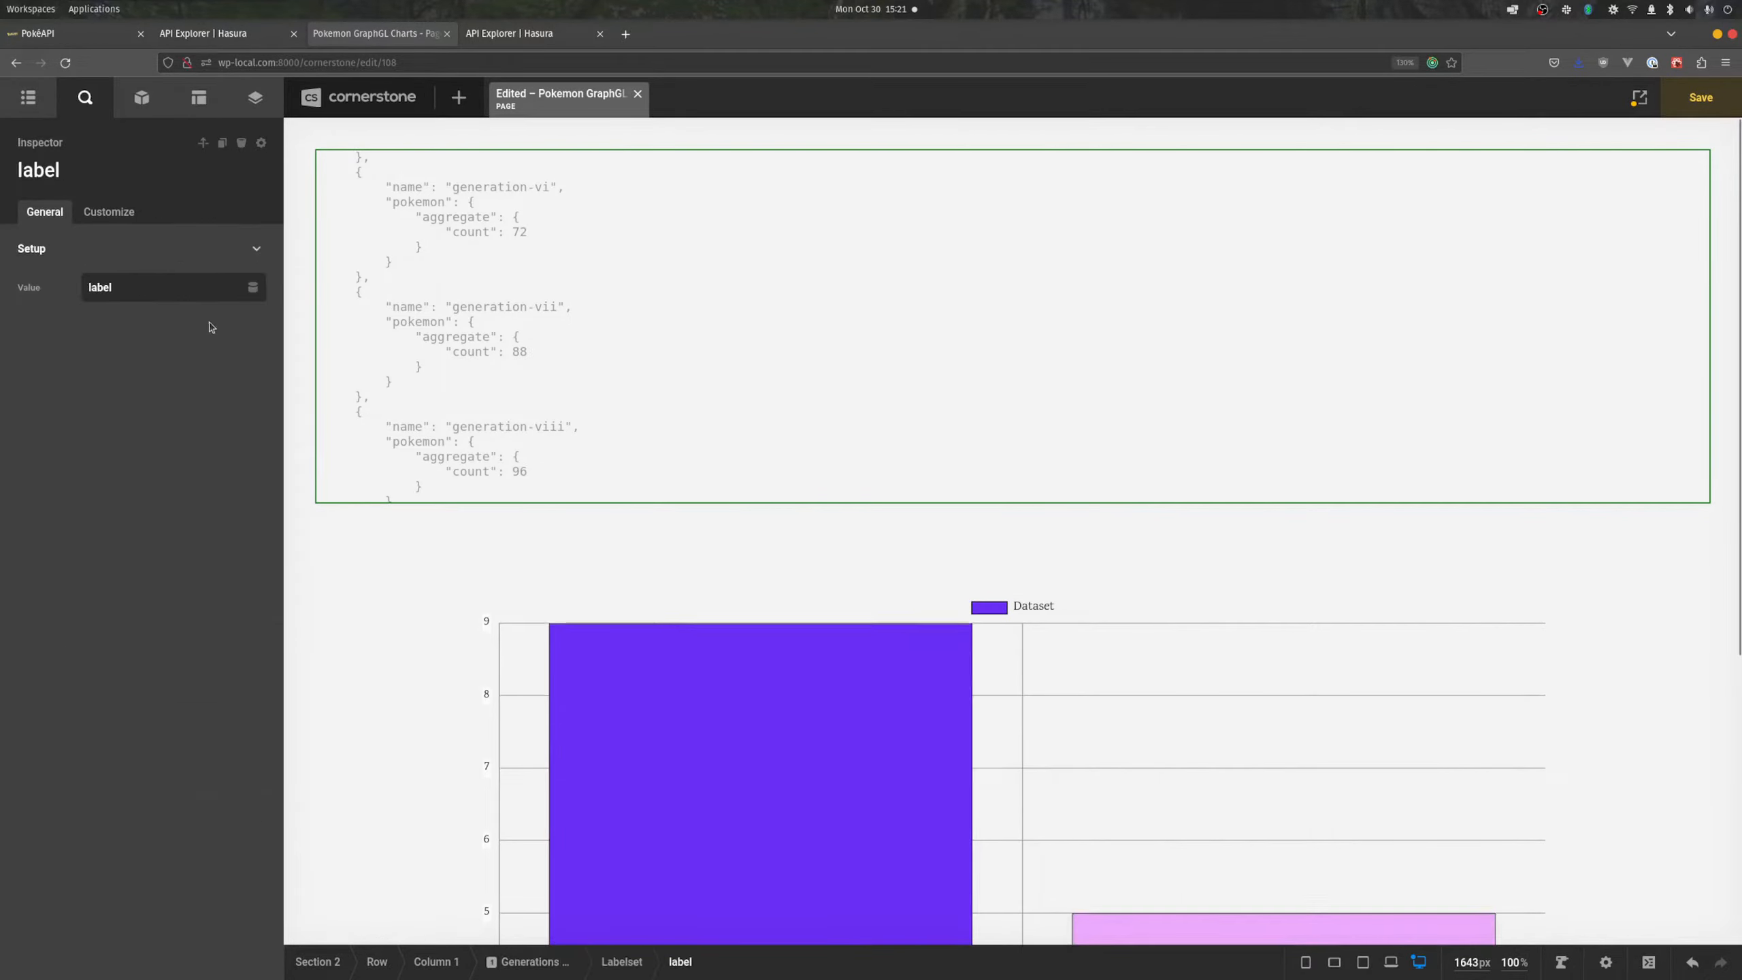
{"action": "left_click", "coordinate": [126, 217]}
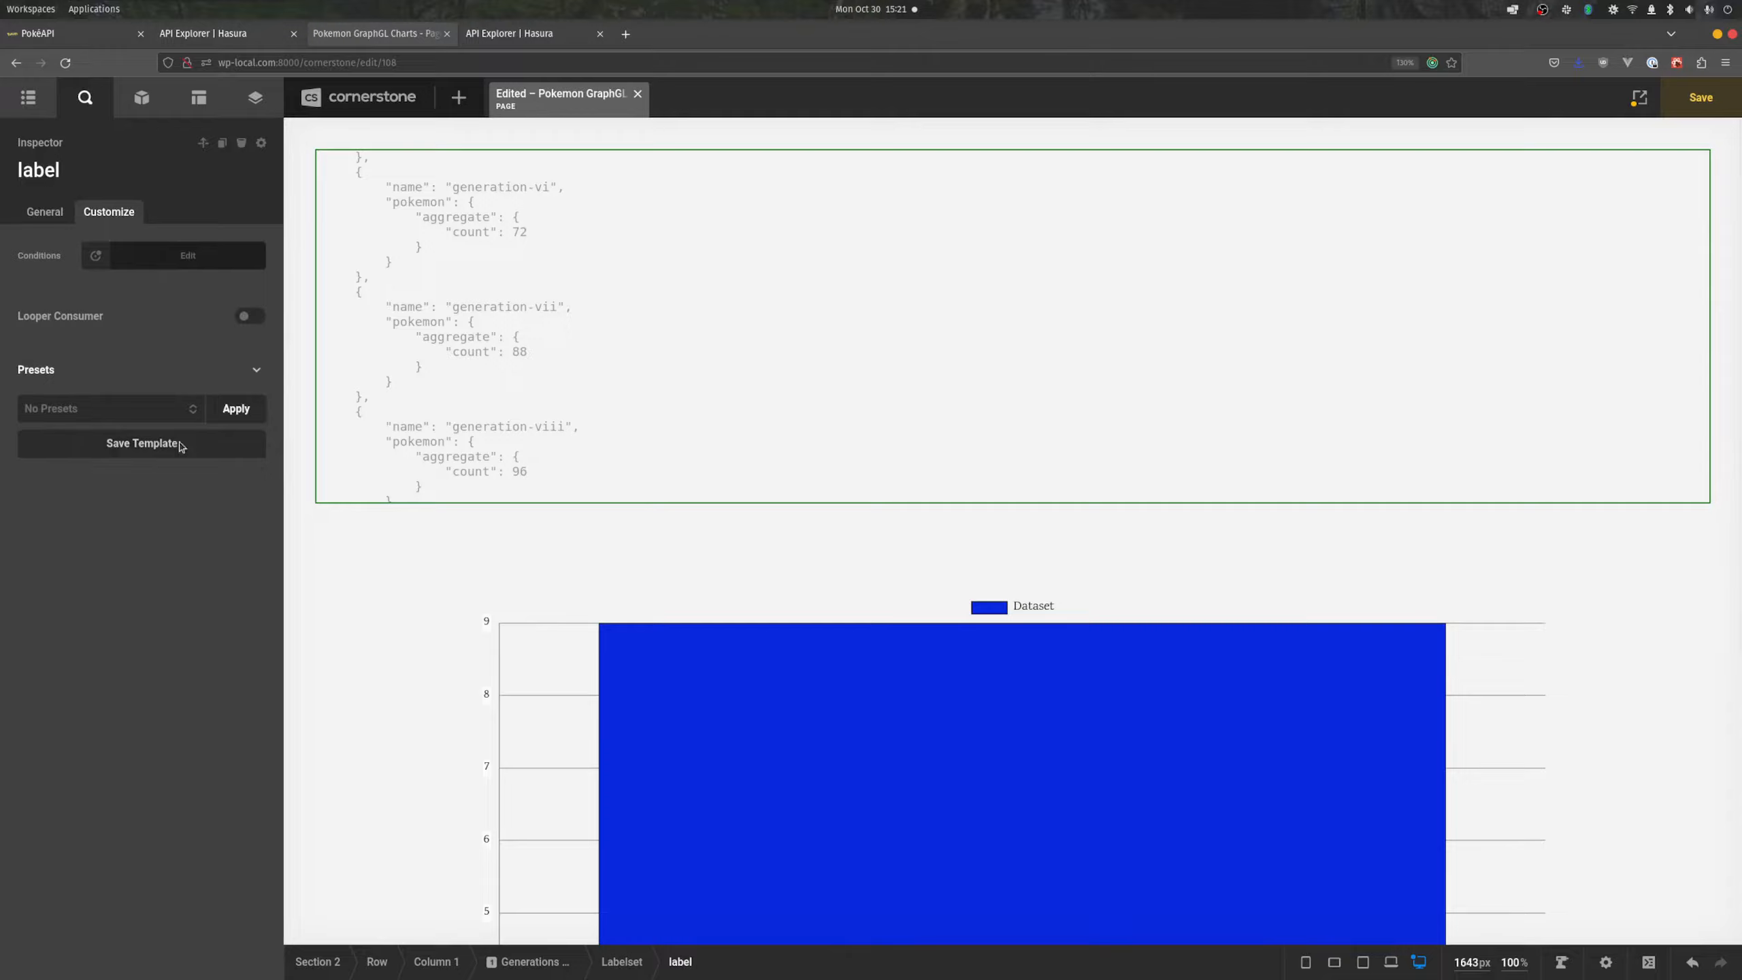
{"action": "left_click", "coordinate": [251, 317]}
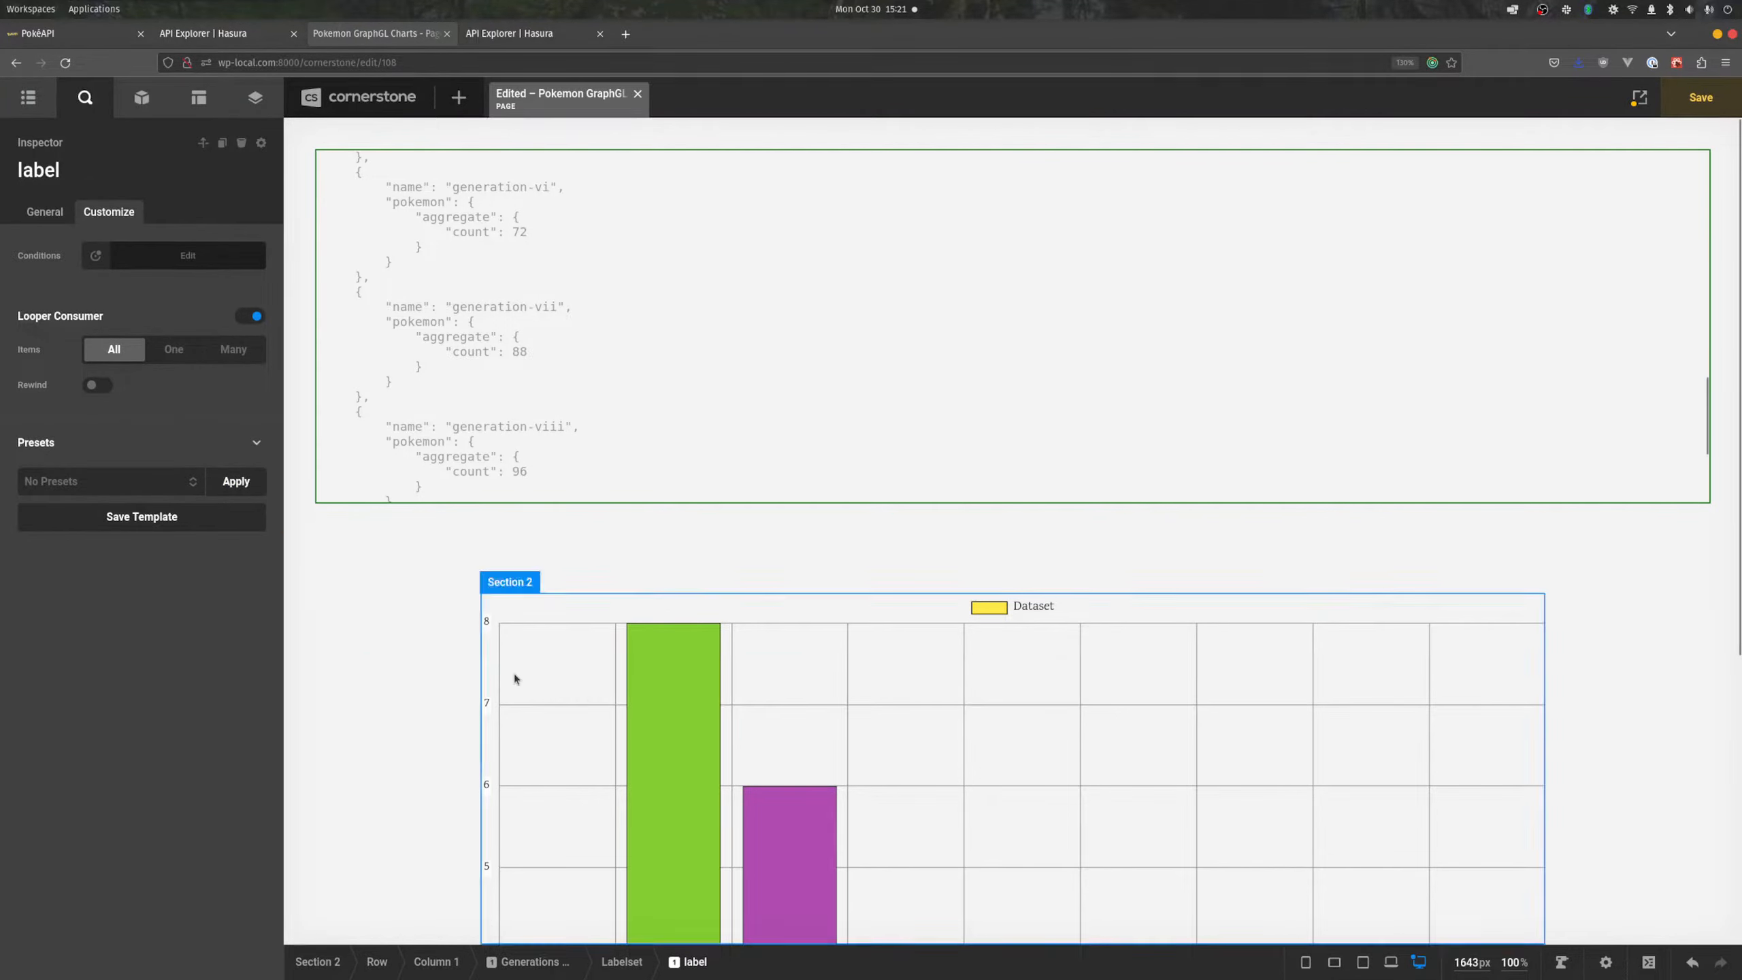
{"action": "scroll", "coordinate": [515, 673], "scroll_direction": "down", "scroll_amount": 5}
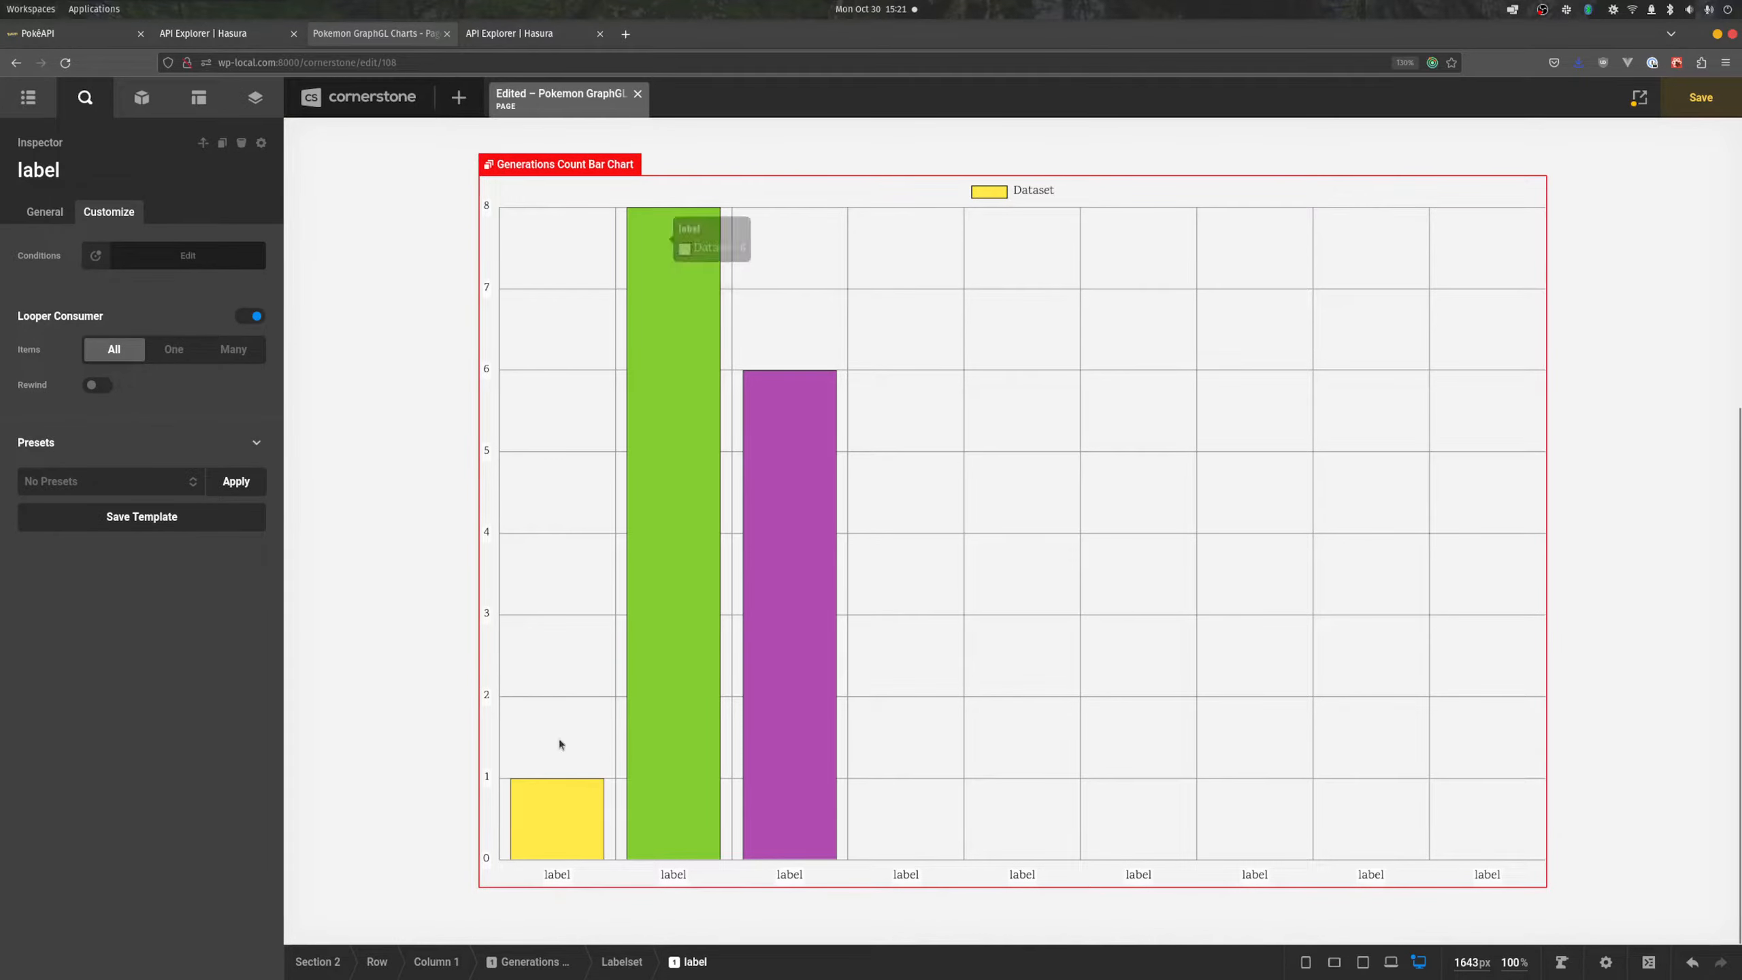
{"action": "scroll", "coordinate": [533, 720], "scroll_direction": "up", "scroll_amount": 5}
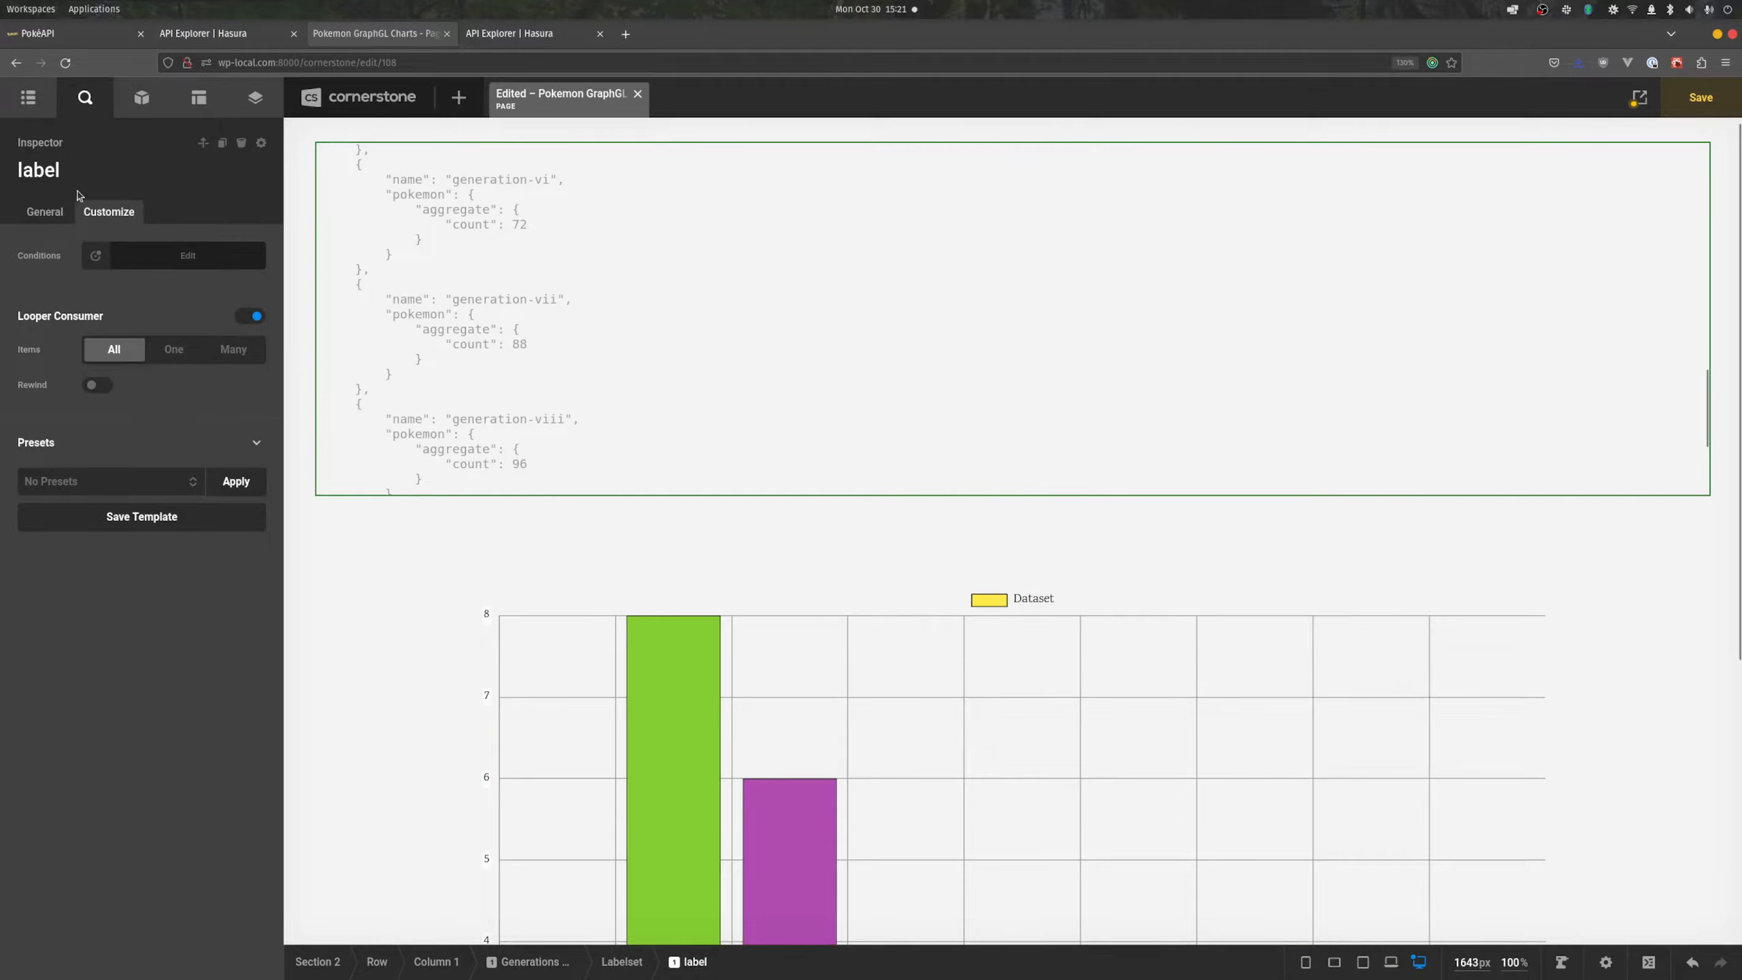
- Set the label's value to the dynamic looper field with key name
{"action": "left_click", "coordinate": [45, 212]}
{"action": "double_click", "coordinate": [202, 291]}
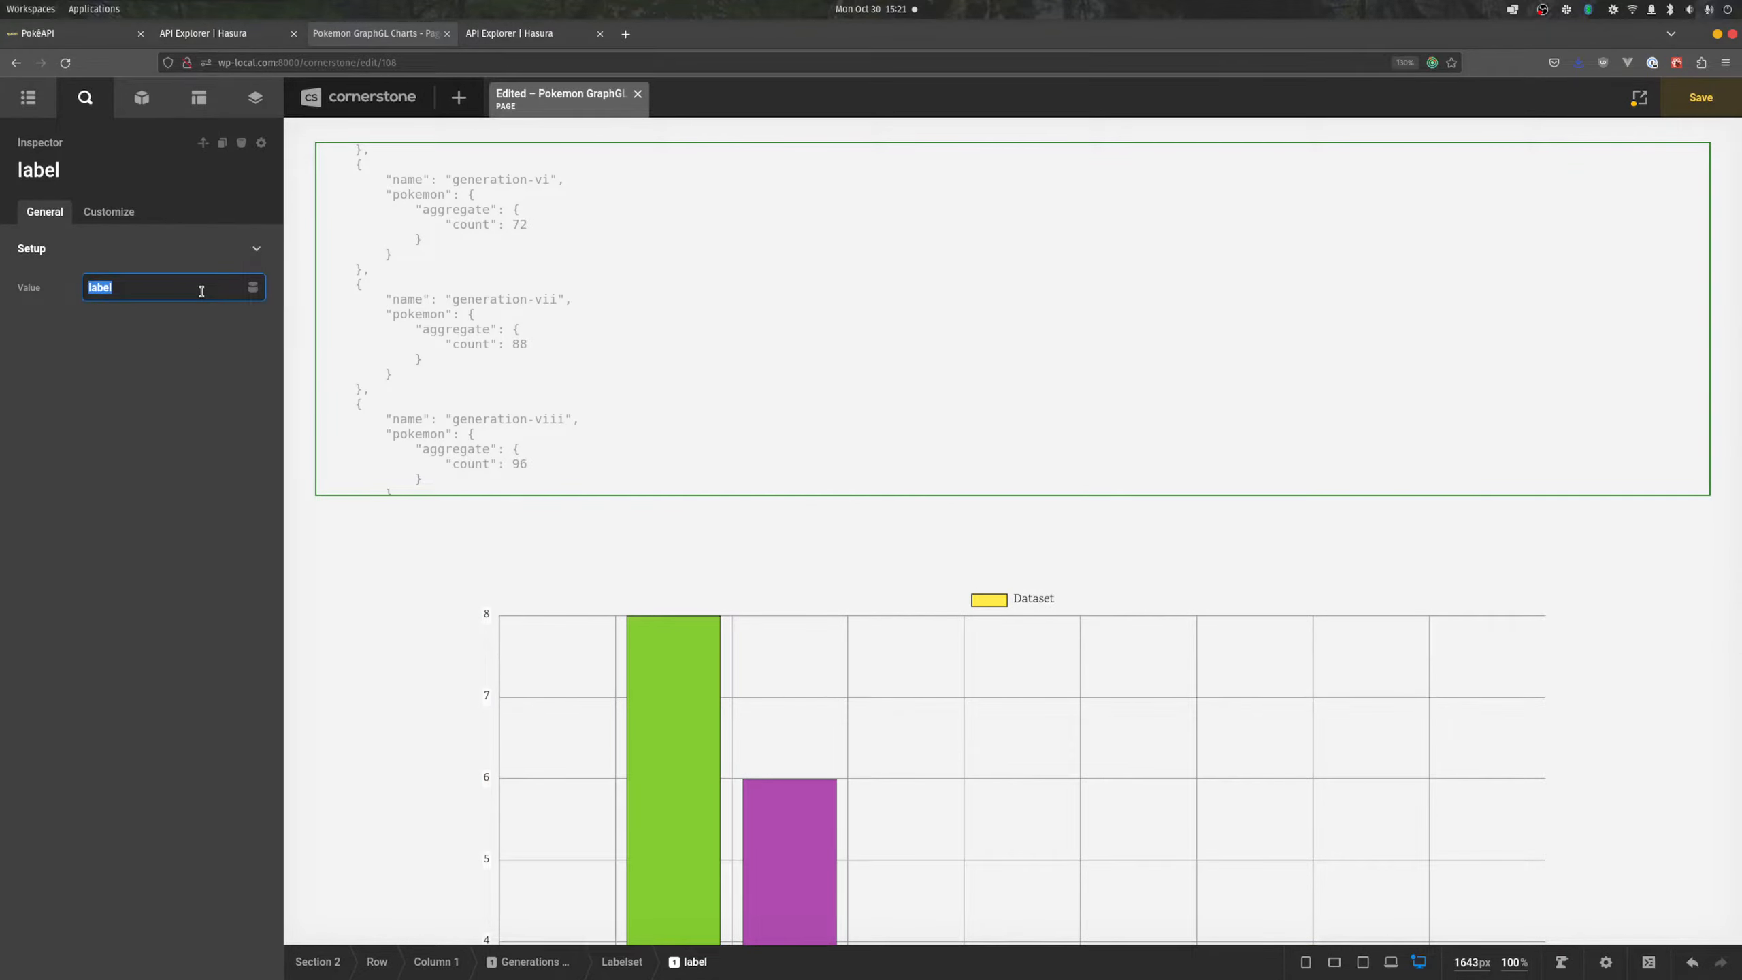
{"action": "type", "text": "Label"}
{"action": "left_click", "coordinate": [253, 287]}
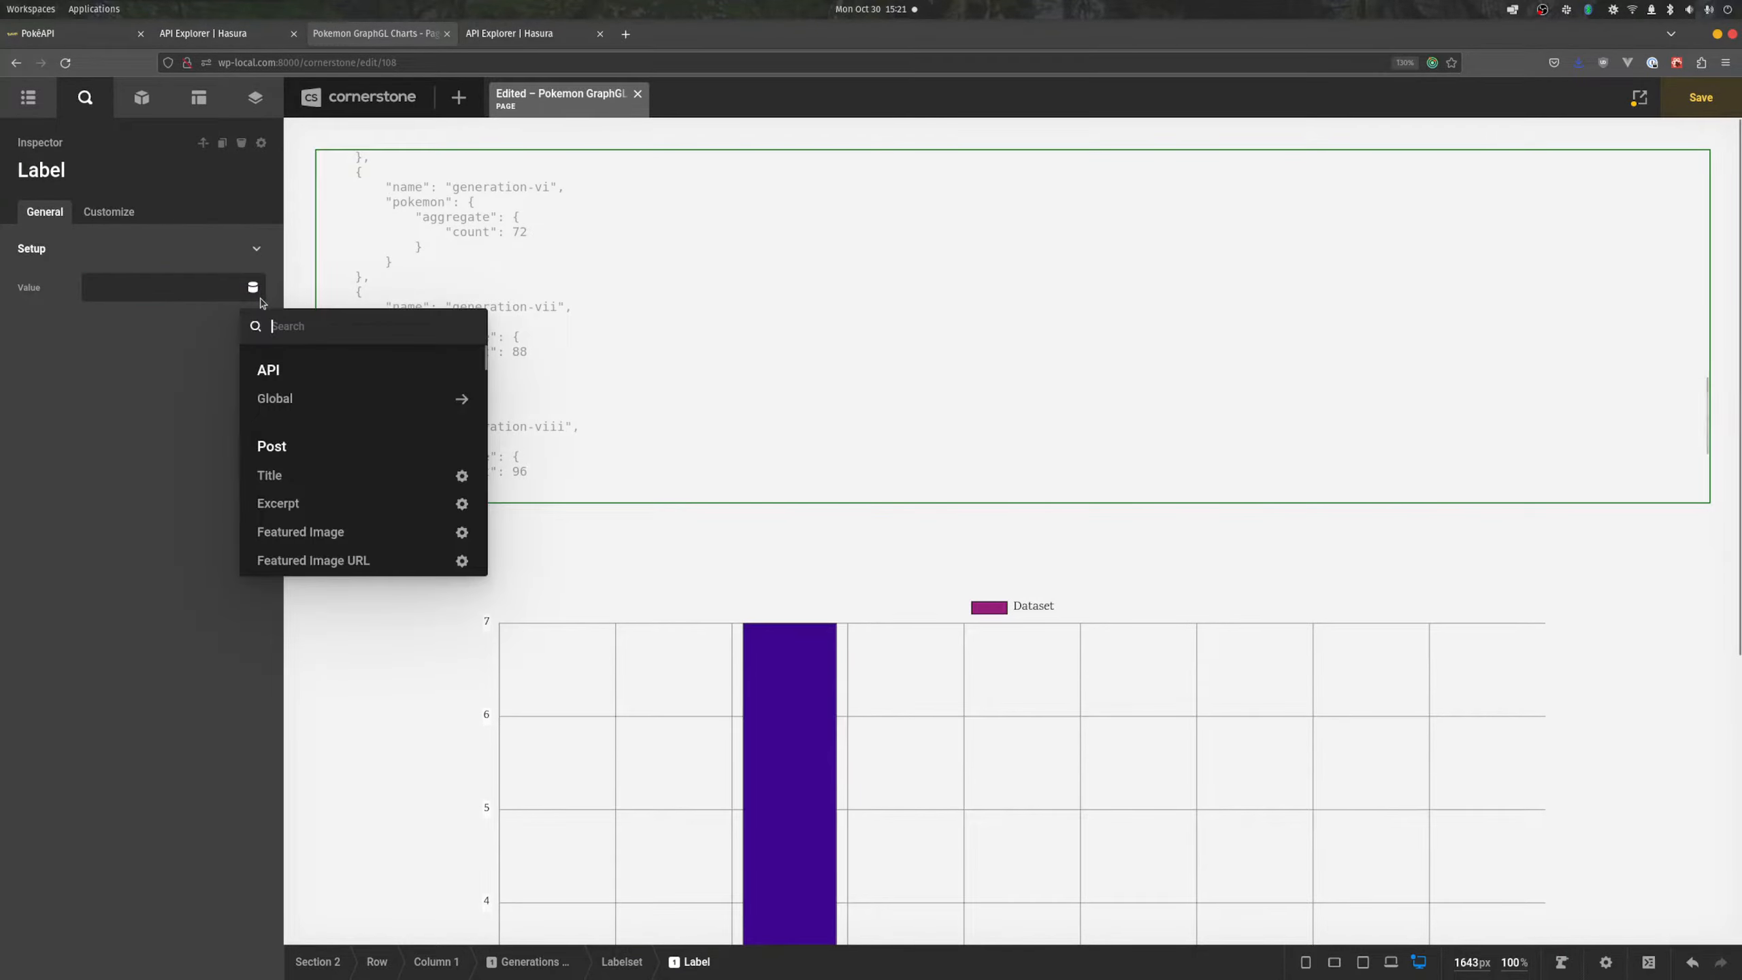
{"action": "type", "text": "looper"}
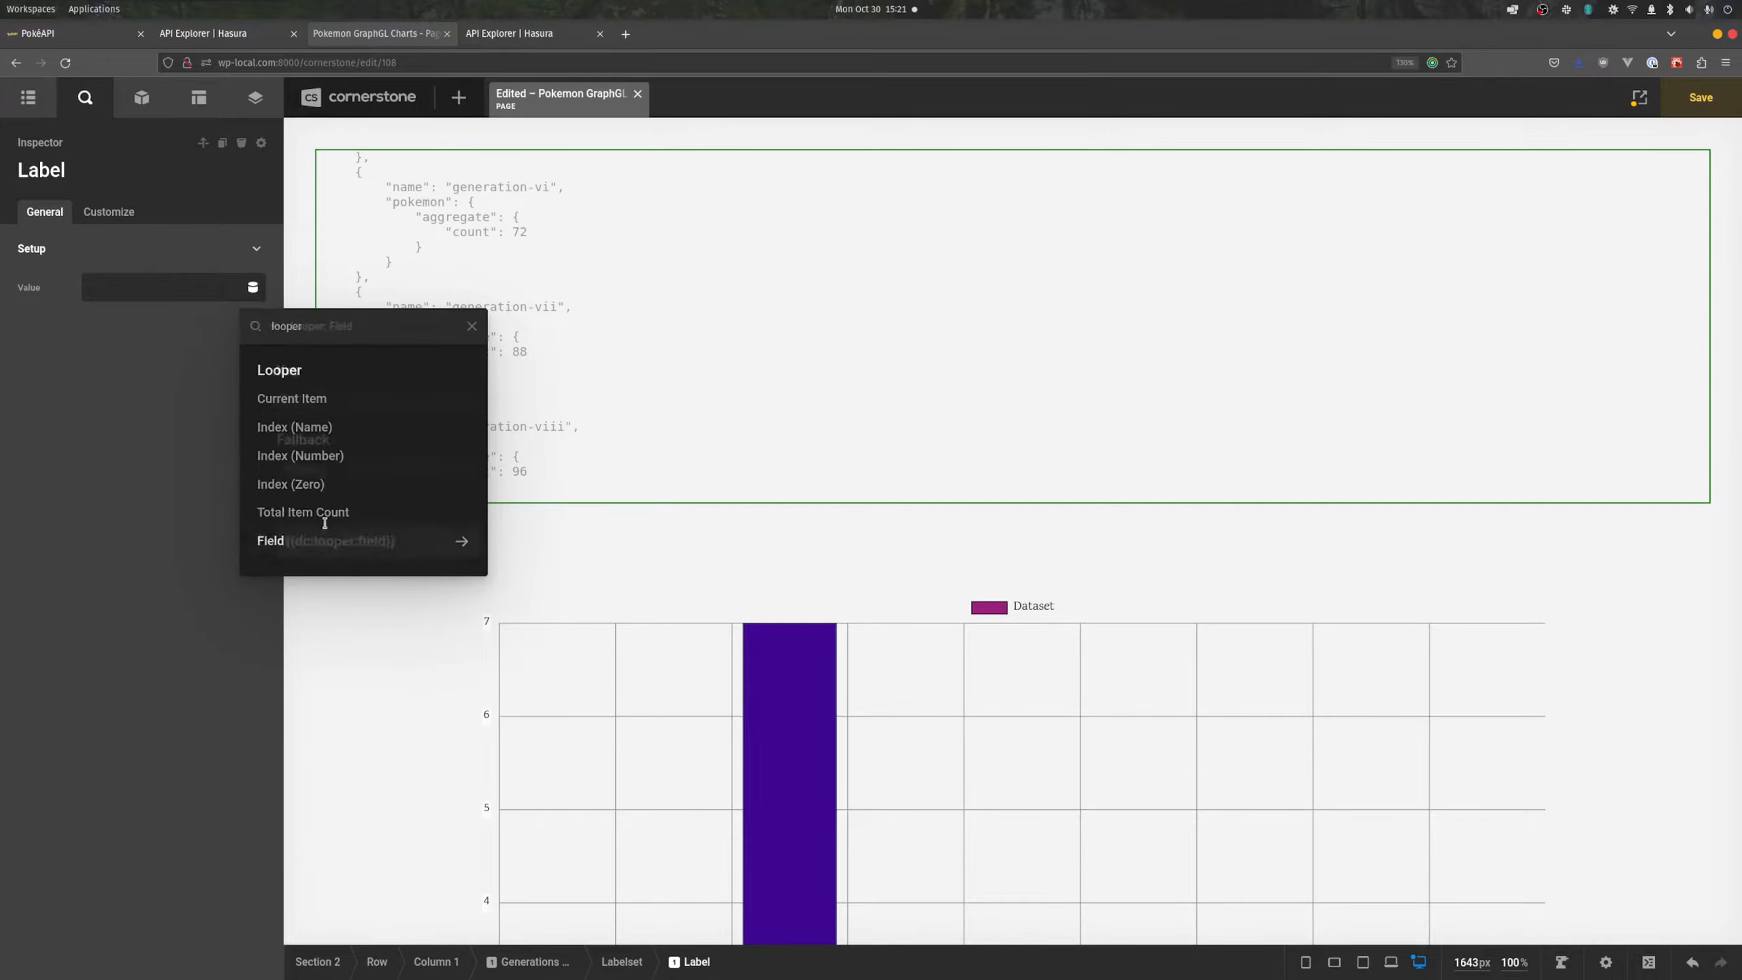
{"action": "left_click", "coordinate": [325, 540]}
{"action": "left_click", "coordinate": [345, 402]}
{"action": "type", "text": "name"}
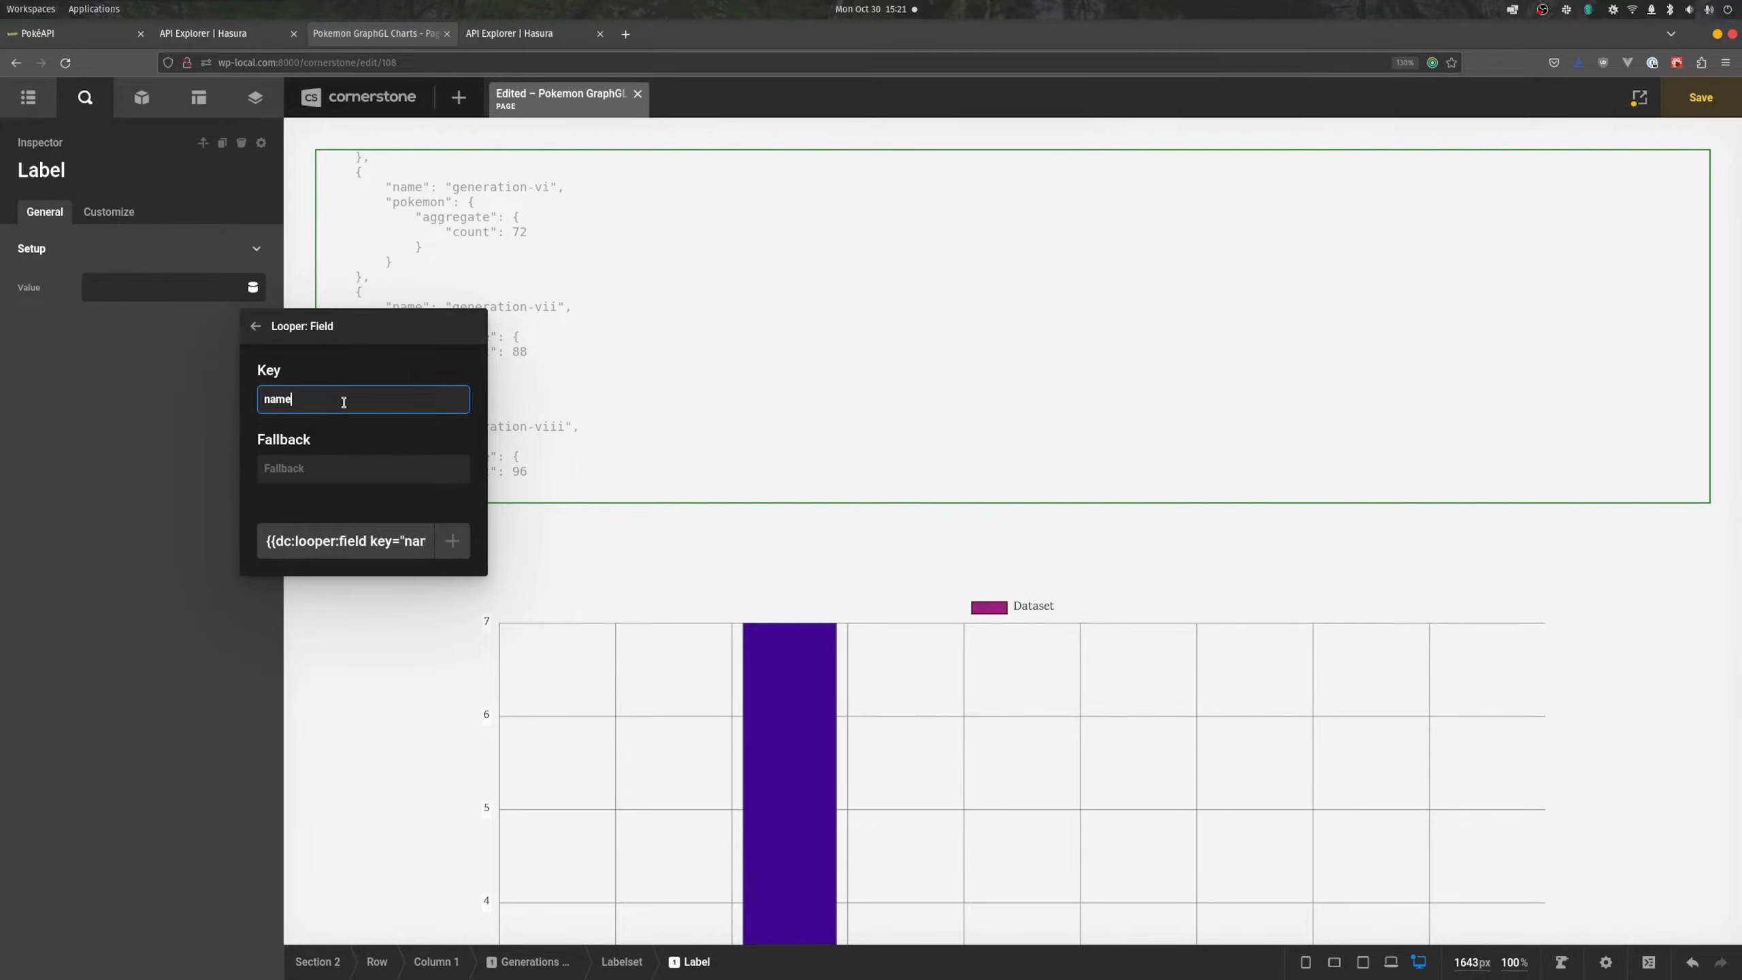
{"action": "left_click", "coordinate": [452, 541]}
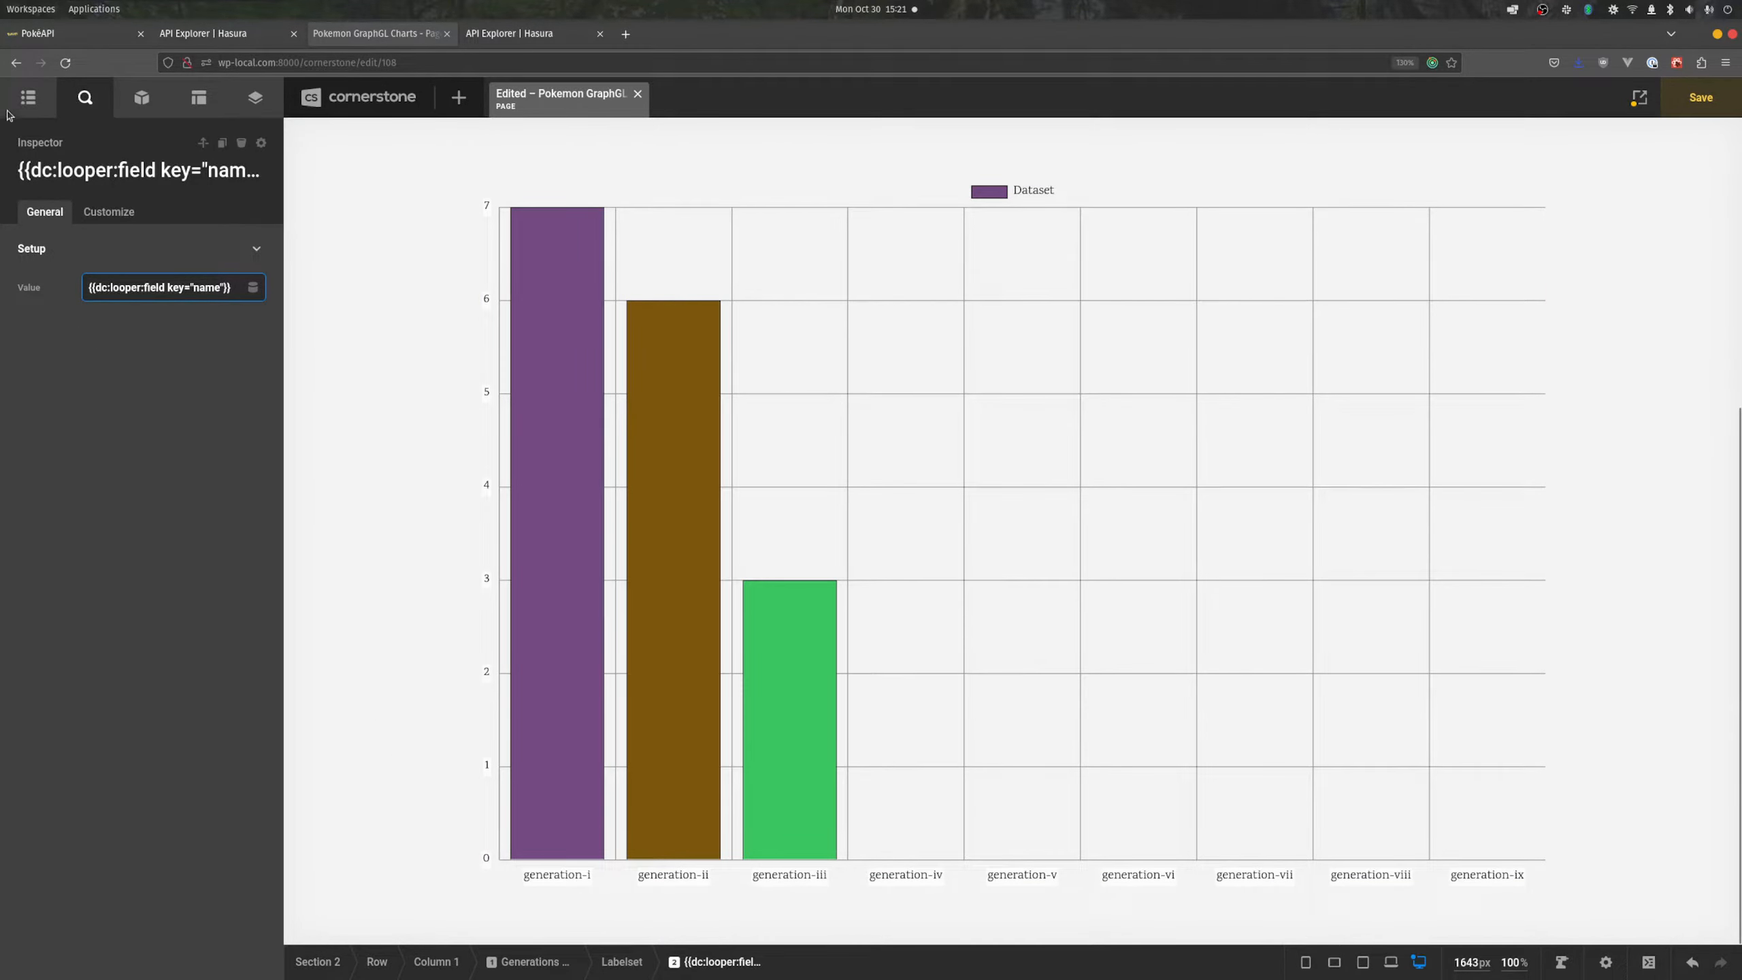
- Delete the two extra Data items from the bar chart's Dataset, leaving only one
{"action": "left_click", "coordinate": [27, 96]}
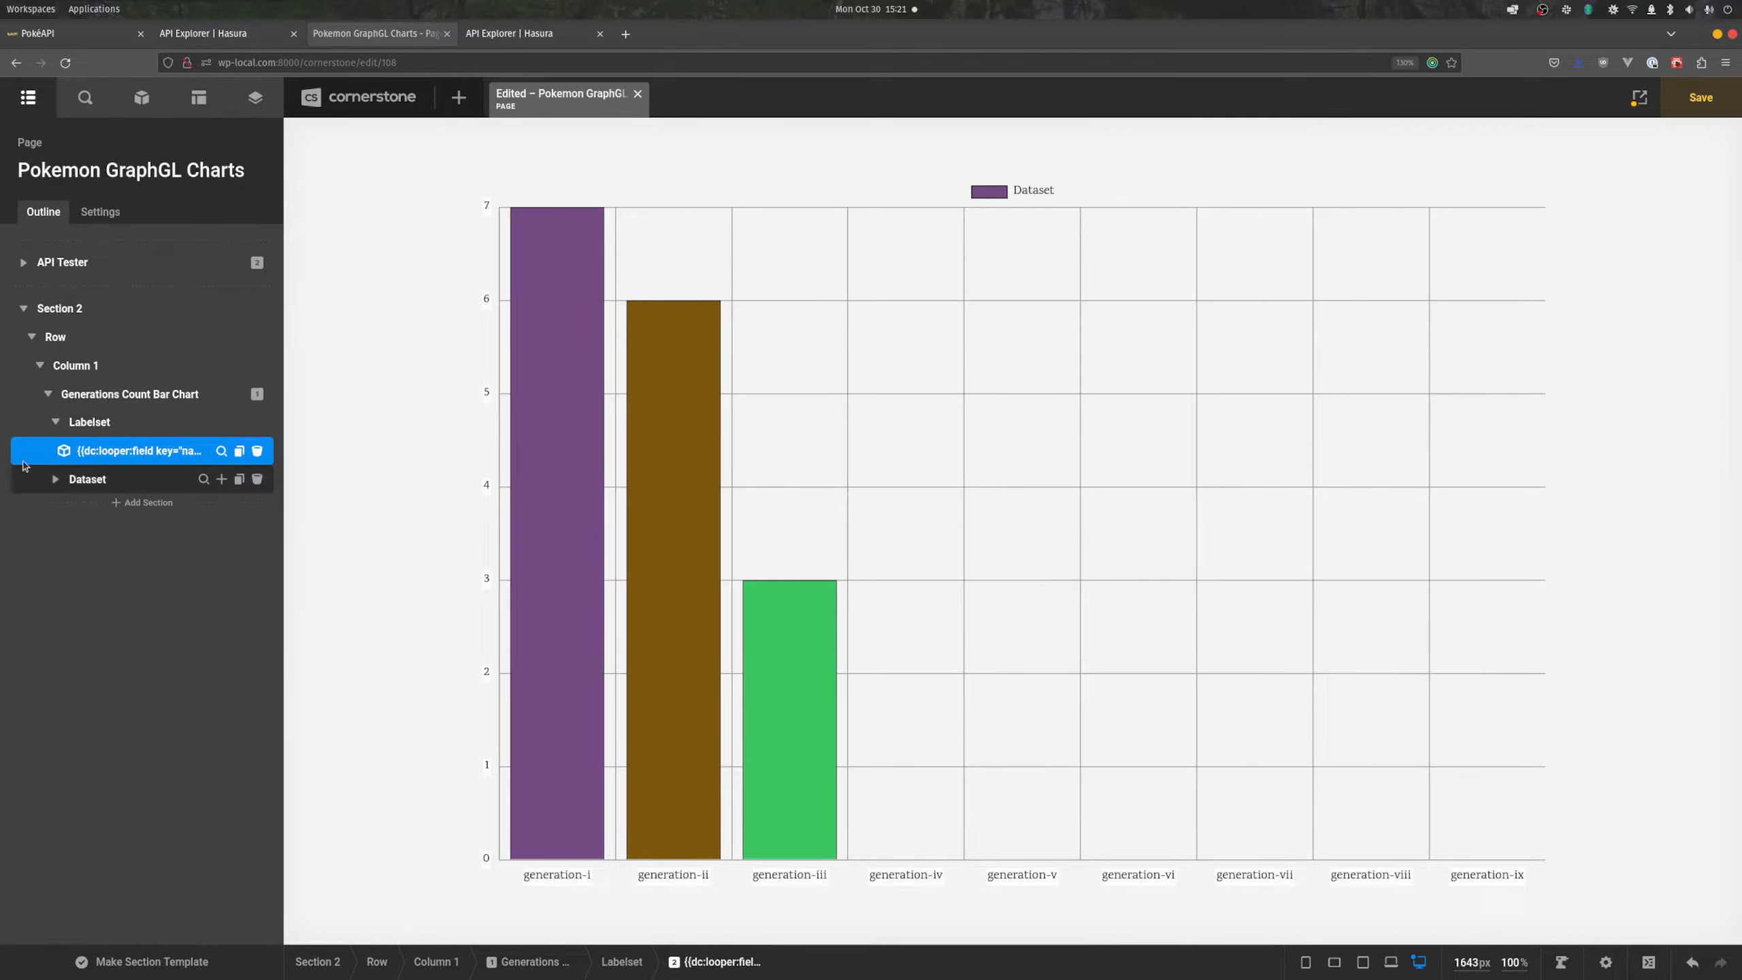
{"action": "left_click", "coordinate": [55, 481]}
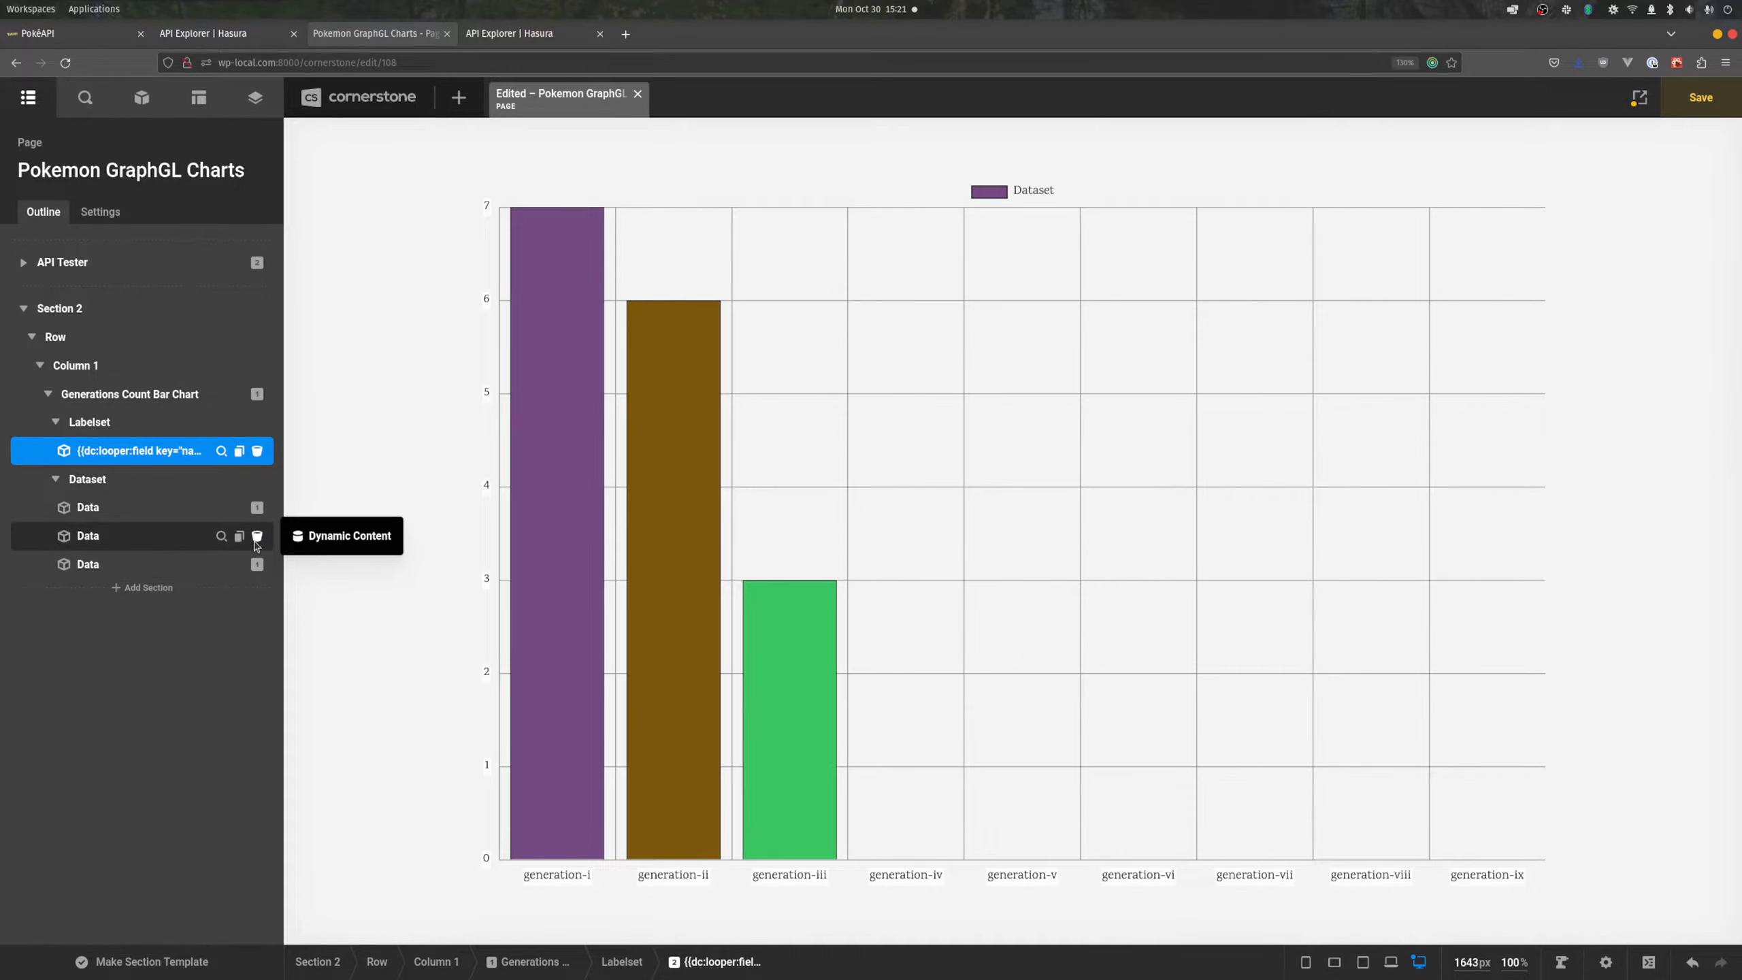
{"action": "left_click", "coordinate": [256, 538]}
{"action": "left_click", "coordinate": [256, 538]}
- Turn on Rewind for the Looper Consumer of the Labelset's label
{"action": "left_click", "coordinate": [221, 452]}
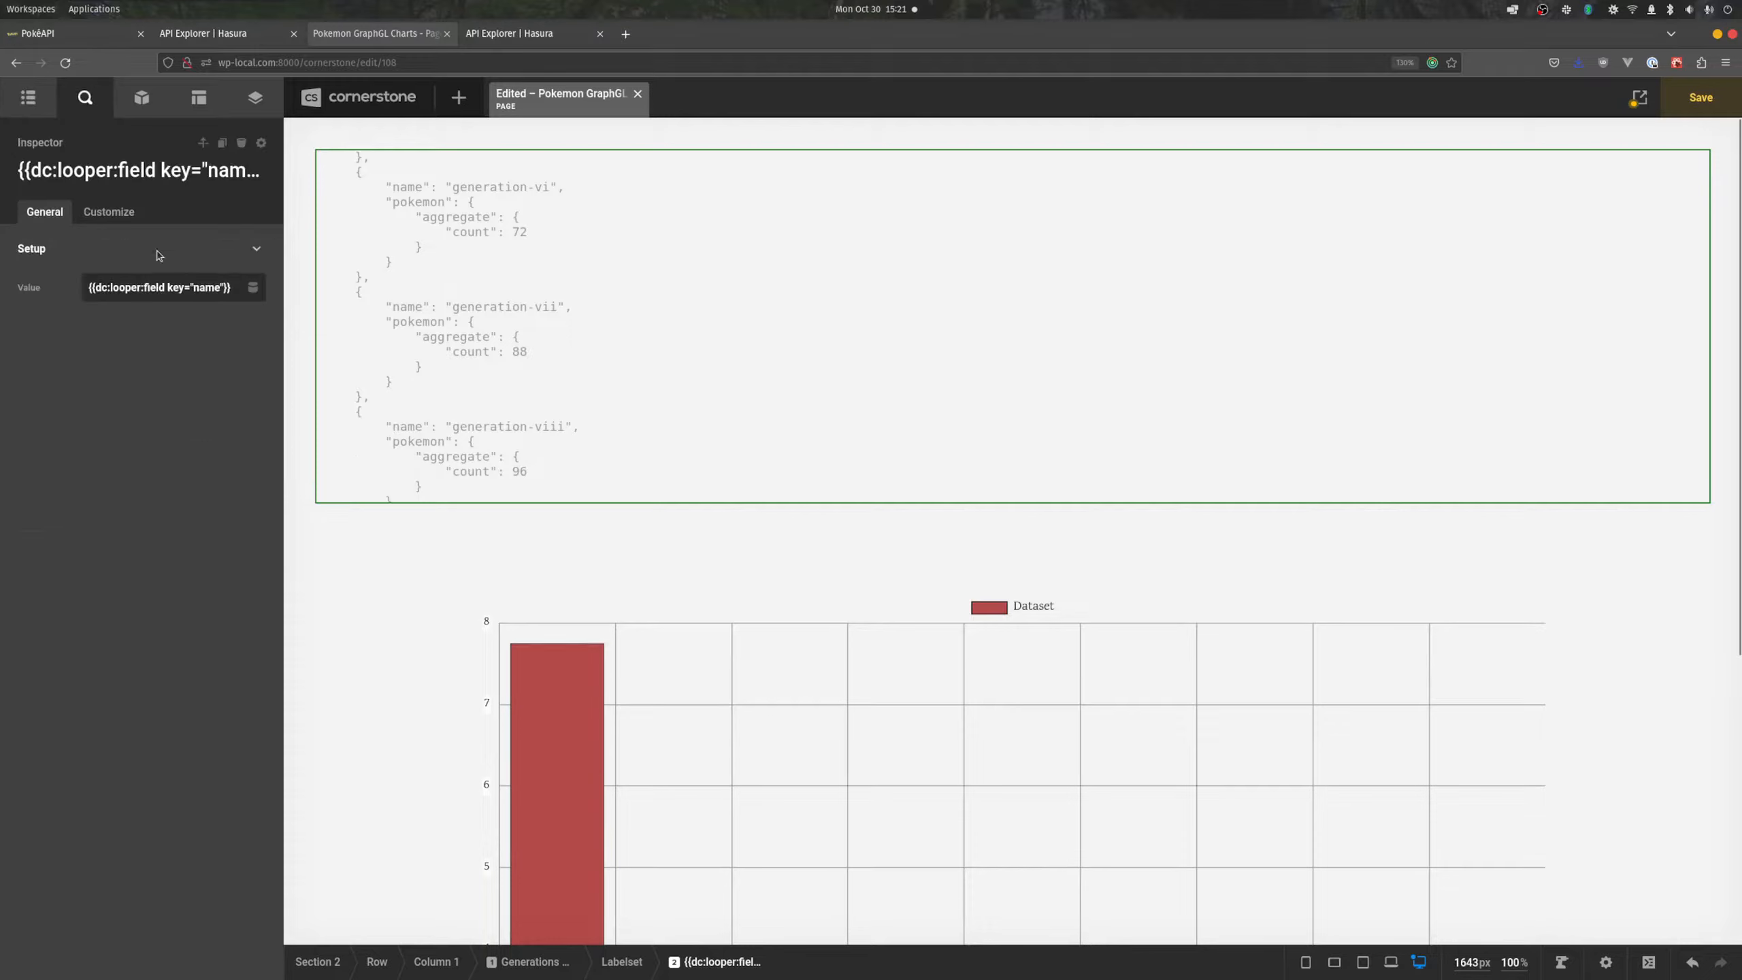
{"action": "left_click", "coordinate": [110, 213]}
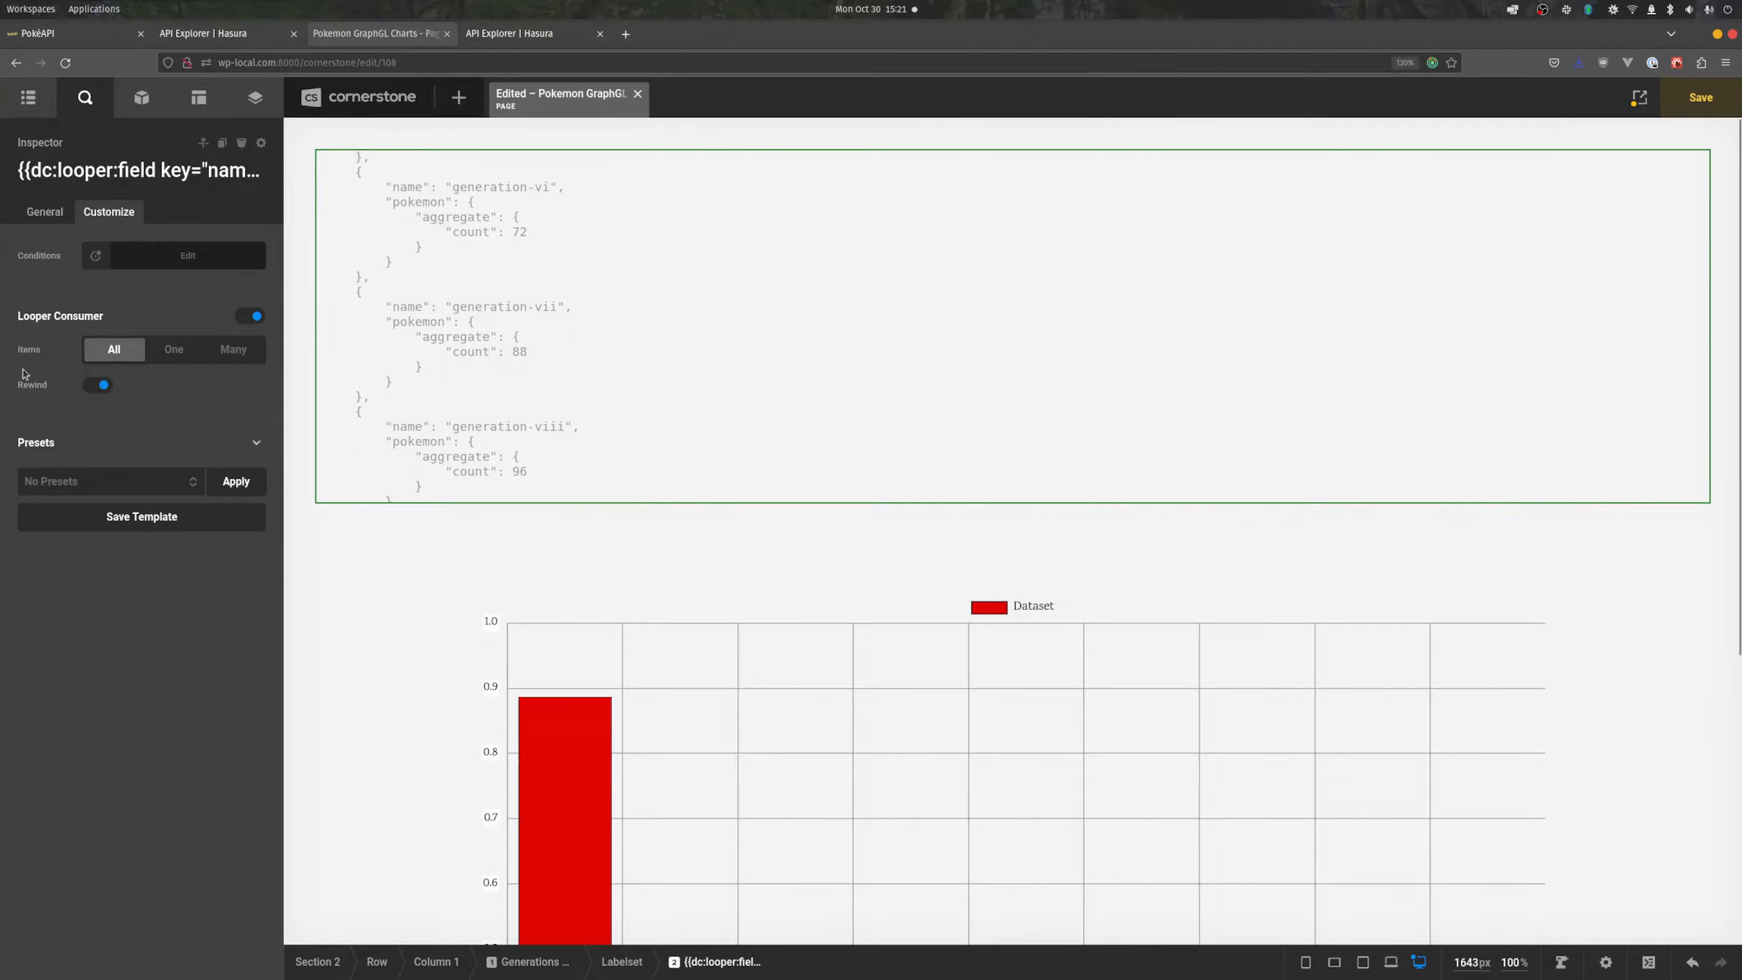
- Enable Looper Consumer on the Dataset's remaining Data item
{"action": "left_click", "coordinate": [28, 104]}
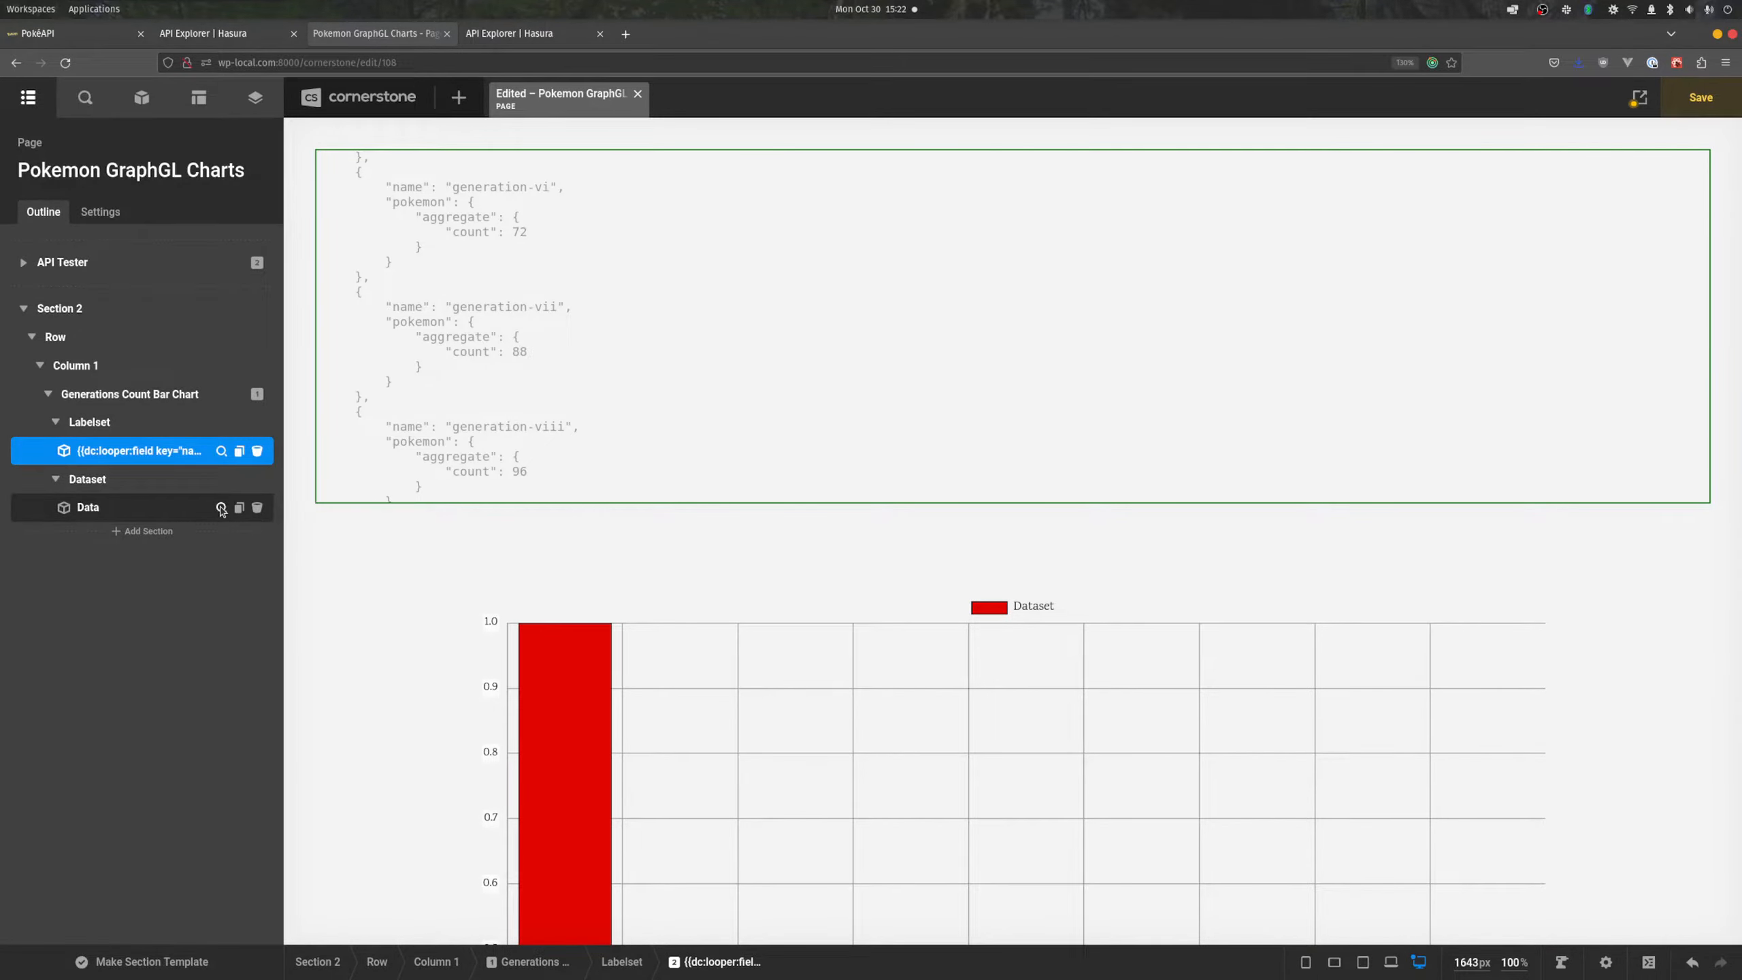
{"action": "left_click", "coordinate": [222, 508]}
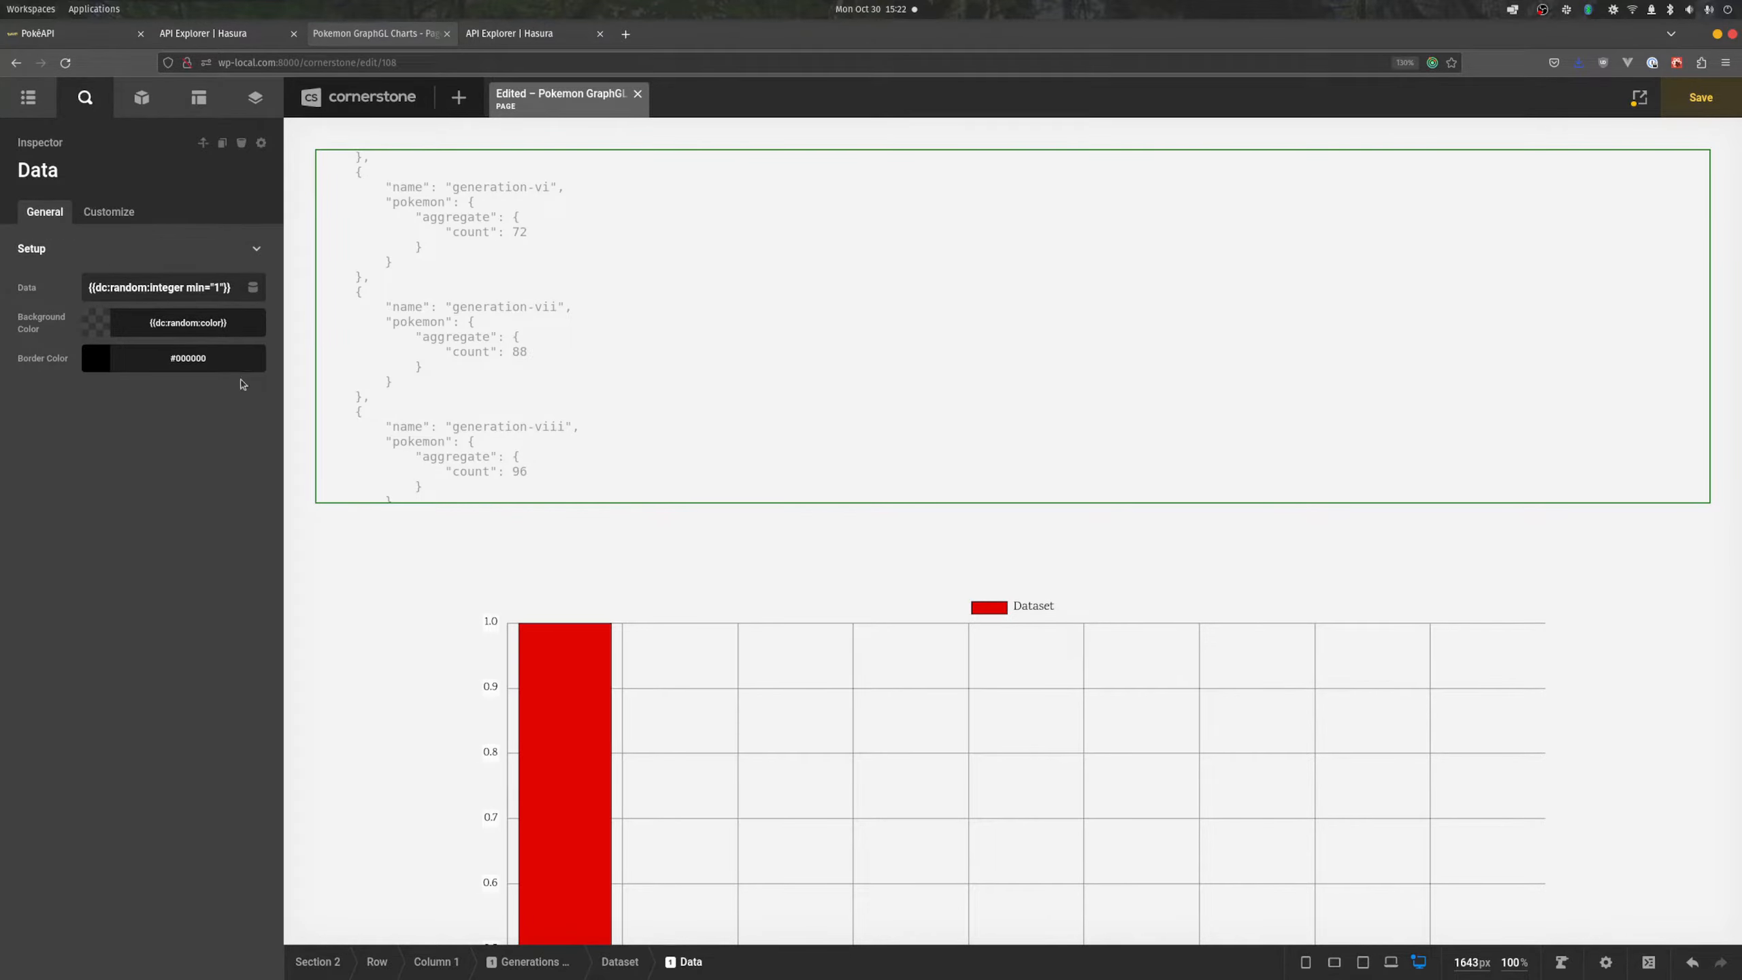
{"action": "left_click", "coordinate": [109, 212]}
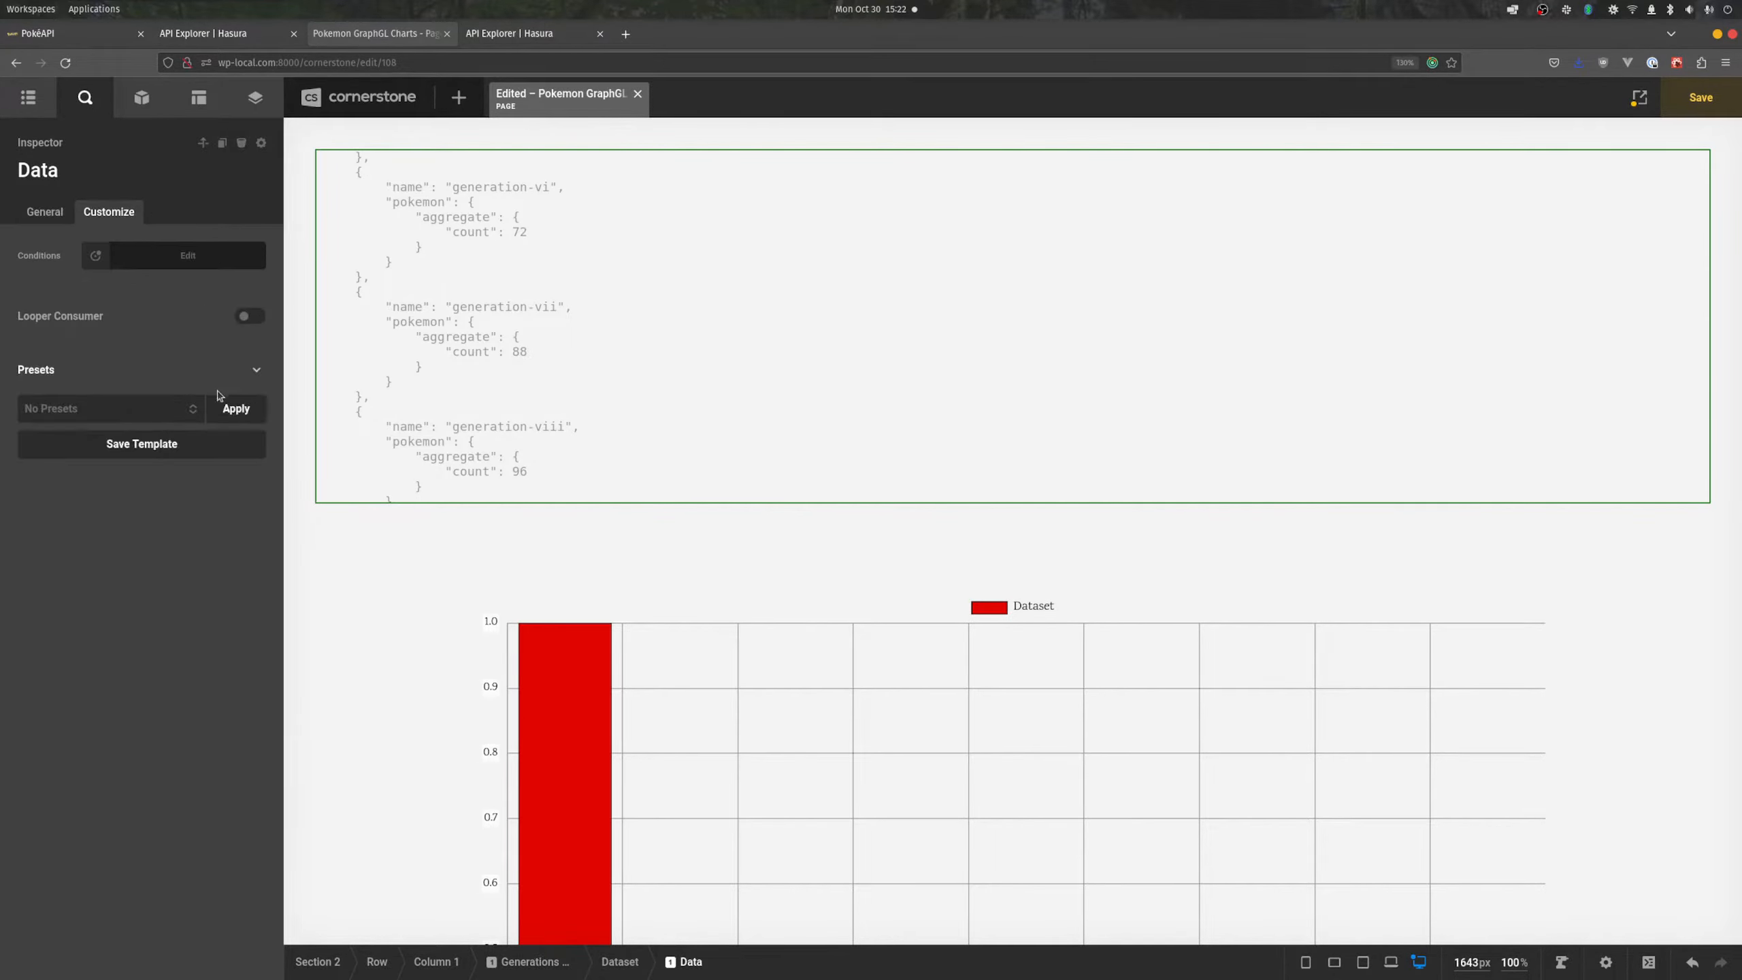
{"action": "left_click", "coordinate": [250, 328]}
- Replace the Data item's random integer value with the dynamic looper field keyed pokemon.aggregate.count
{"action": "left_click", "coordinate": [44, 212]}
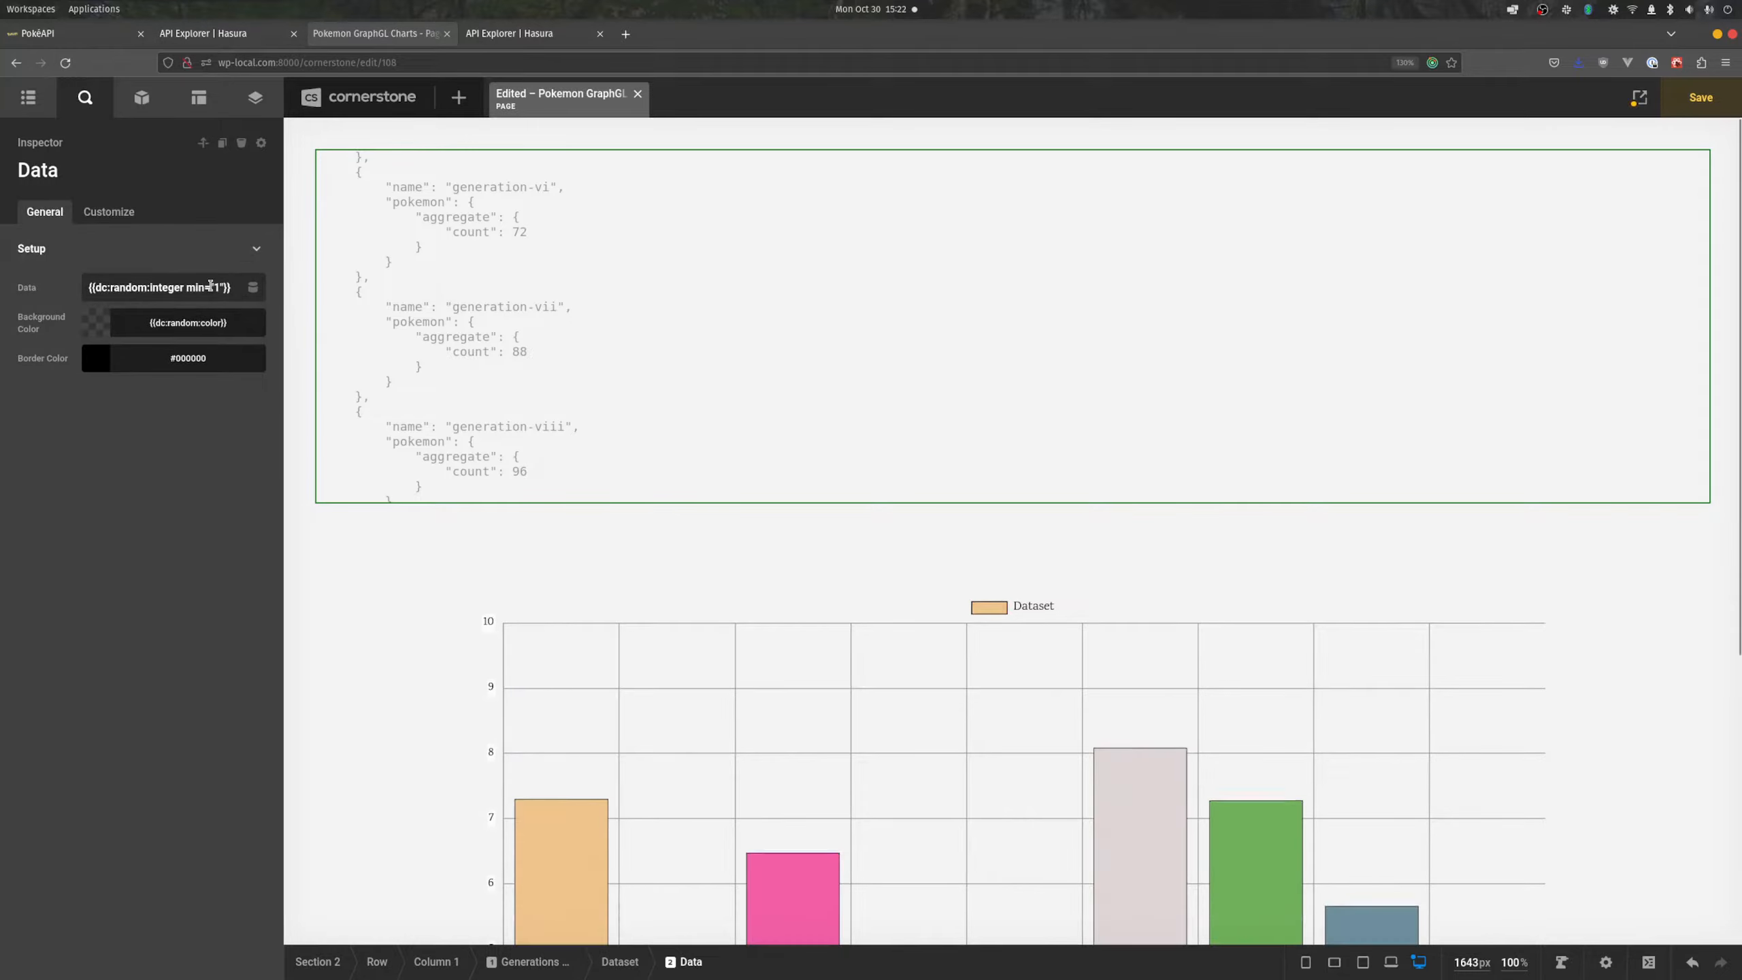
{"action": "triple_click", "coordinate": [209, 284]}
{"action": "key", "text": "BackSpace"}
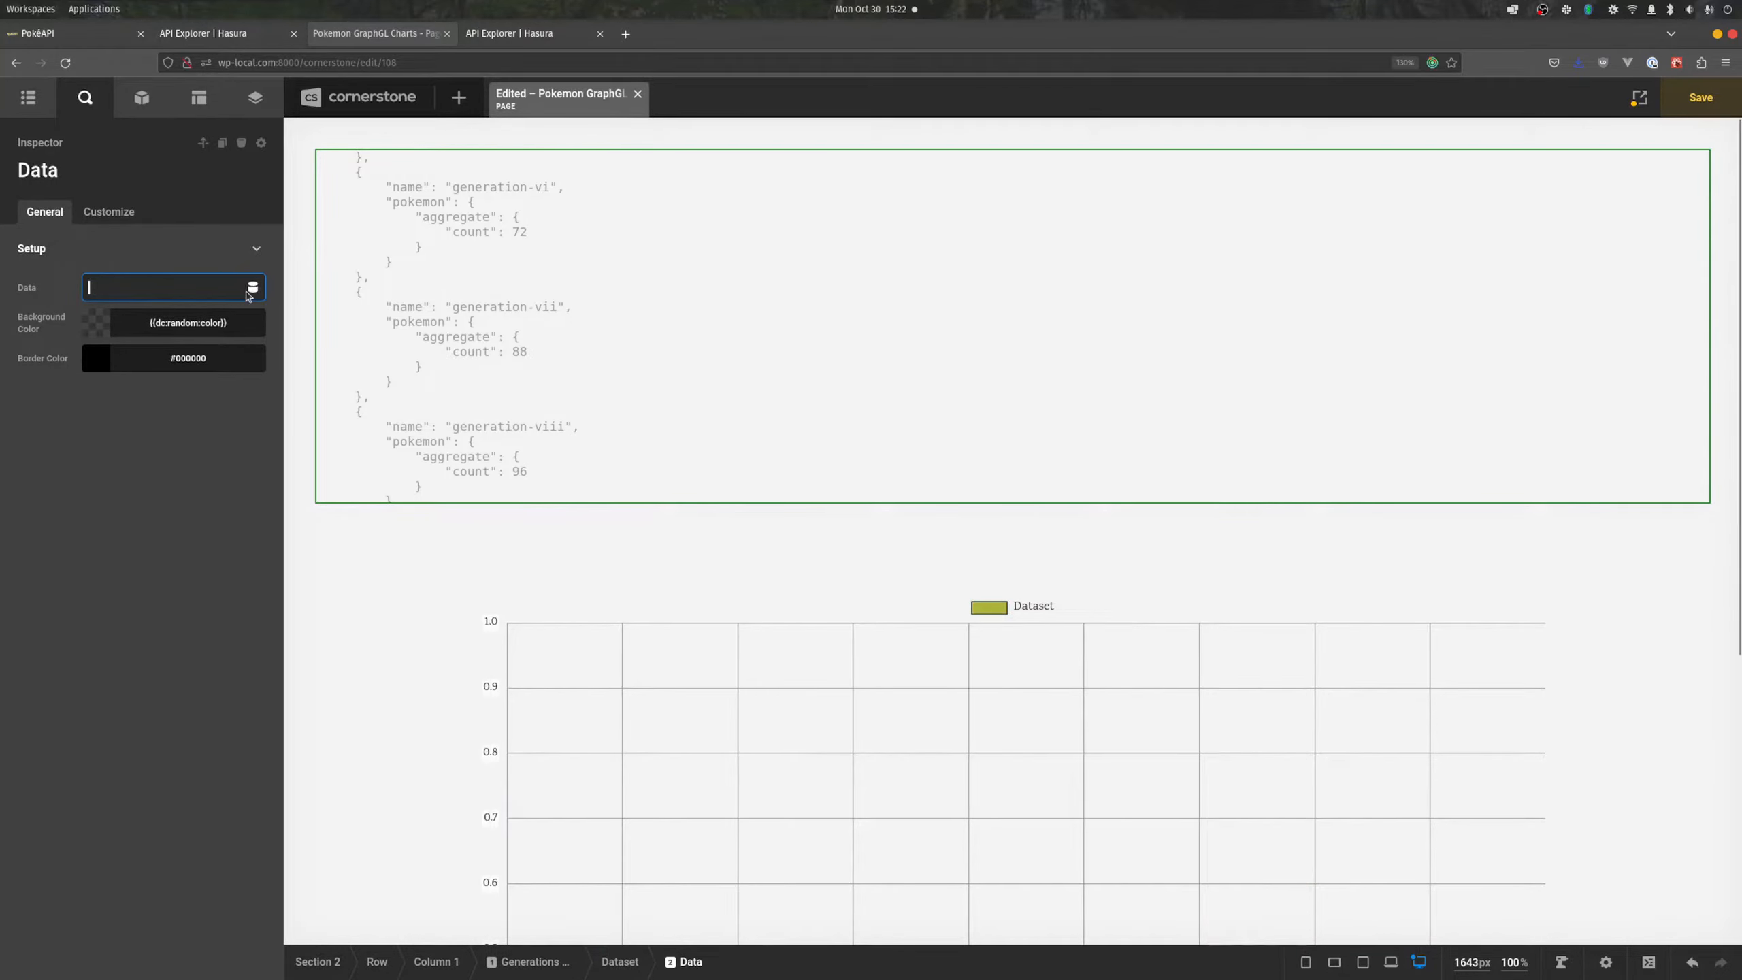
{"action": "left_click", "coordinate": [249, 290]}
{"action": "type", "text": "lloper"}
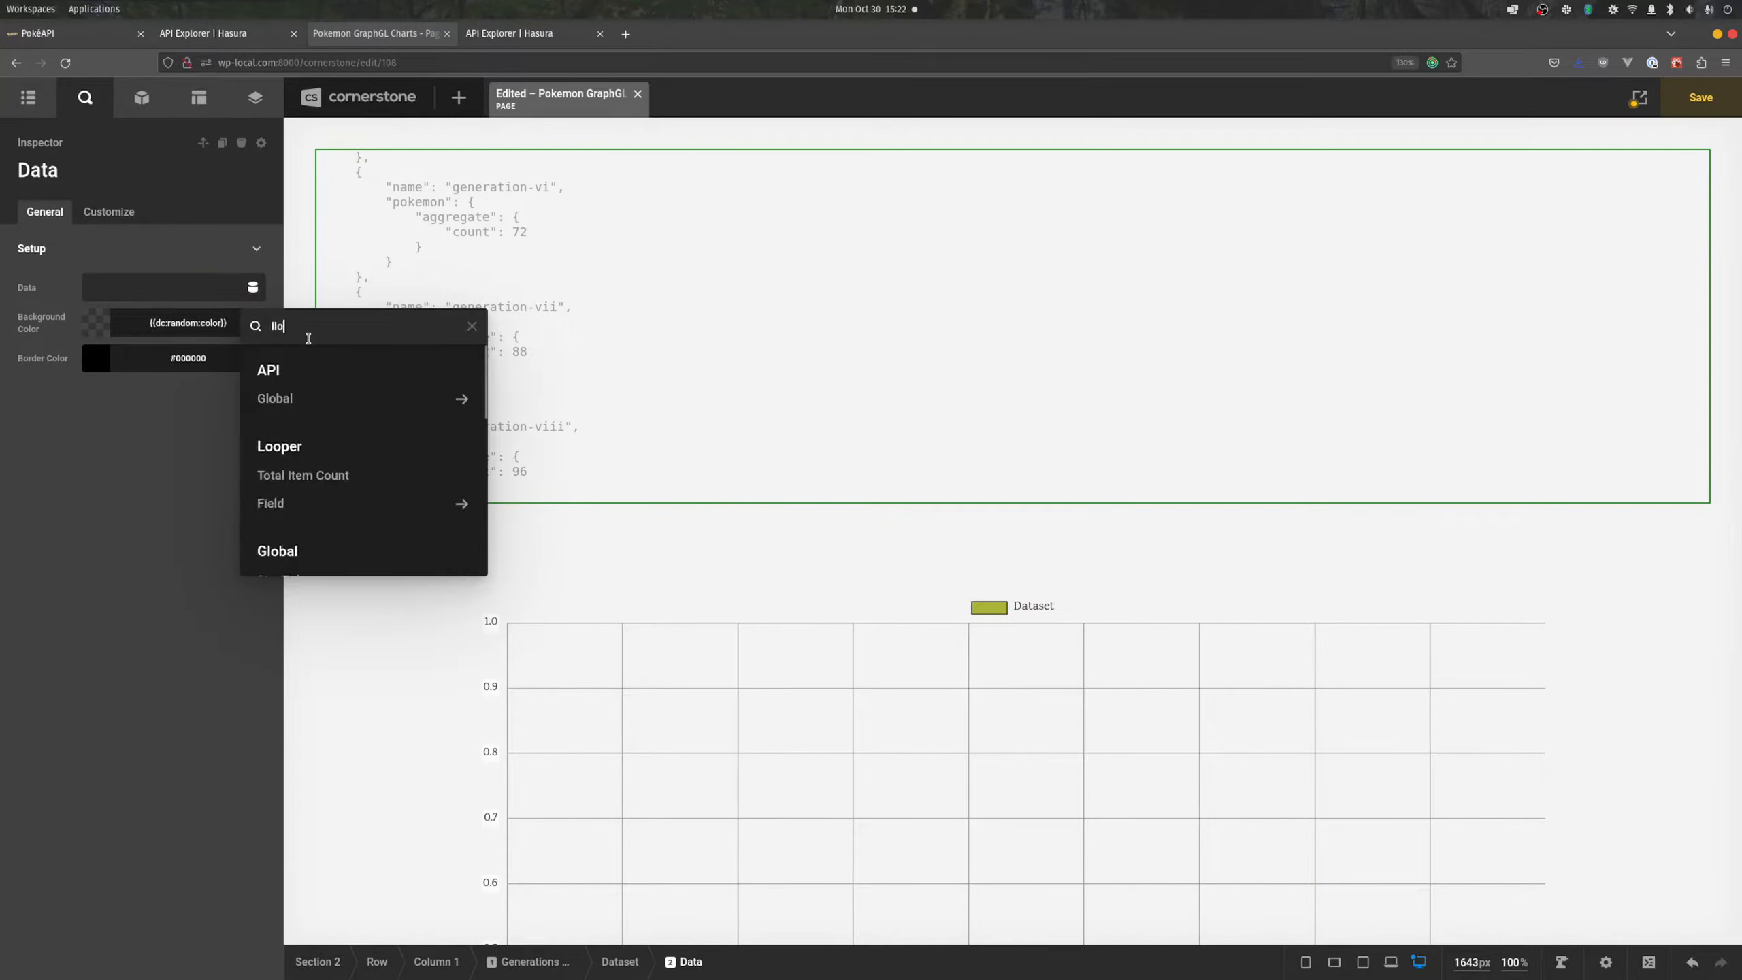
{"action": "key", "text": "BackSpace"}
{"action": "key", "text": "BackSpace"}
{"action": "key", "text": "BackSpace"}
{"action": "key", "text": "BackSpace"}
{"action": "type", "text": "ooper"}
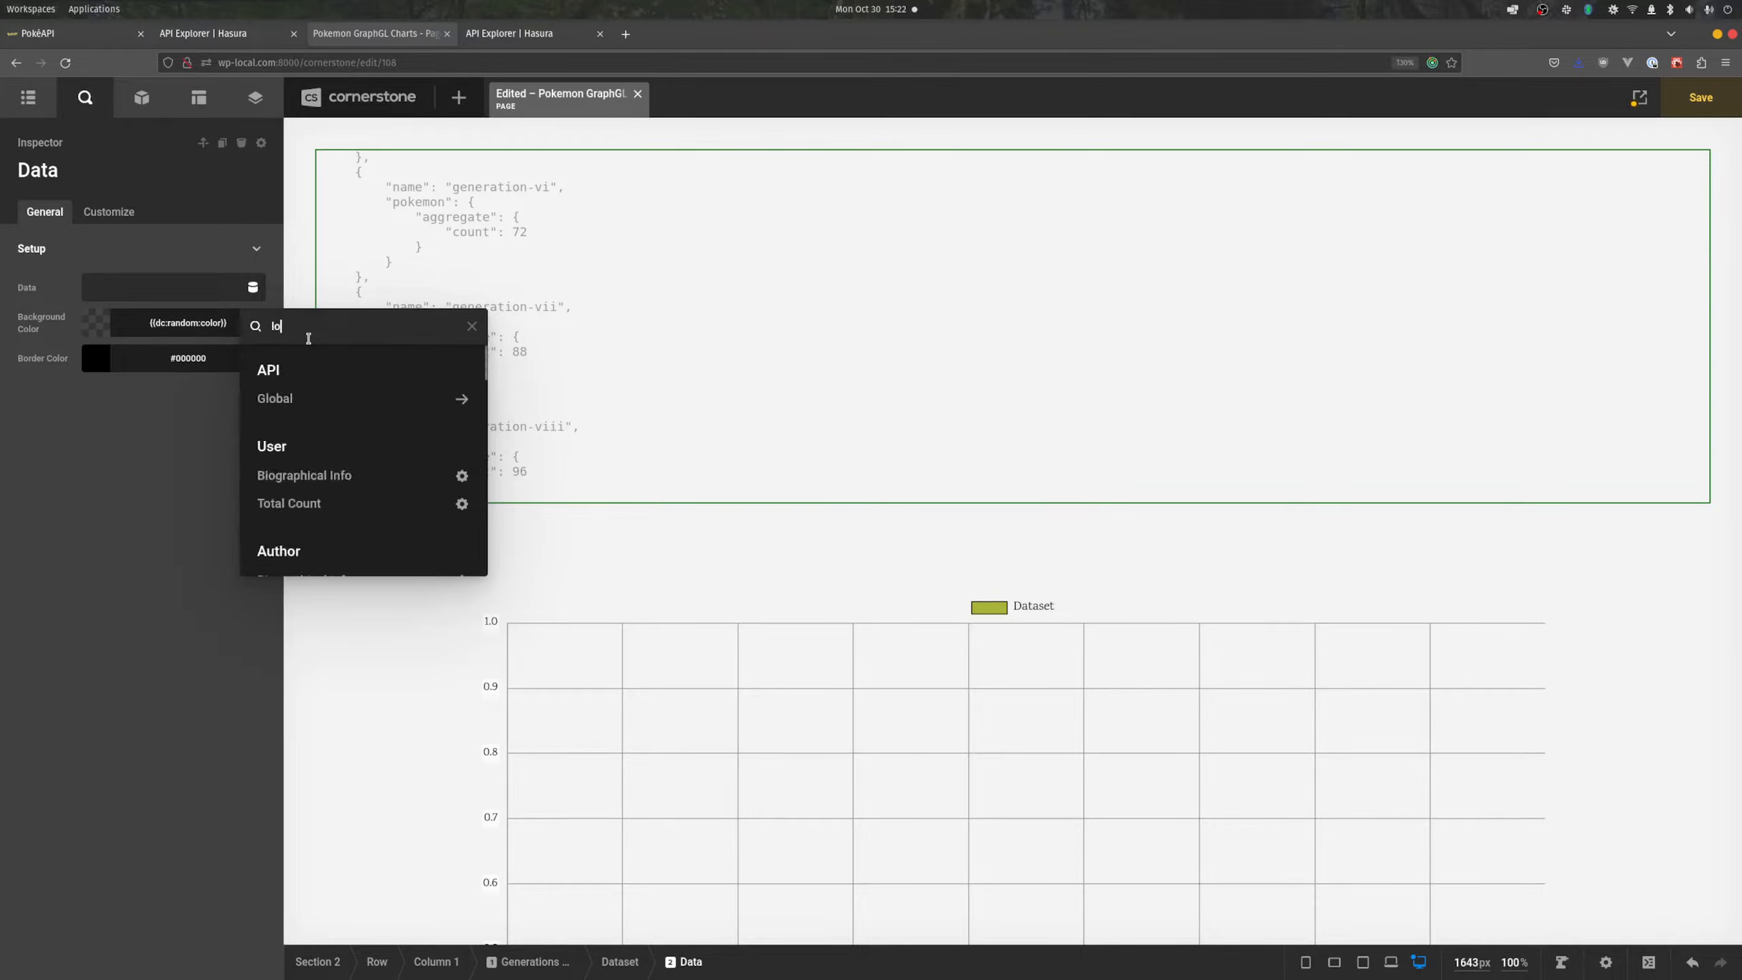
{"action": "left_click", "coordinate": [283, 539]}
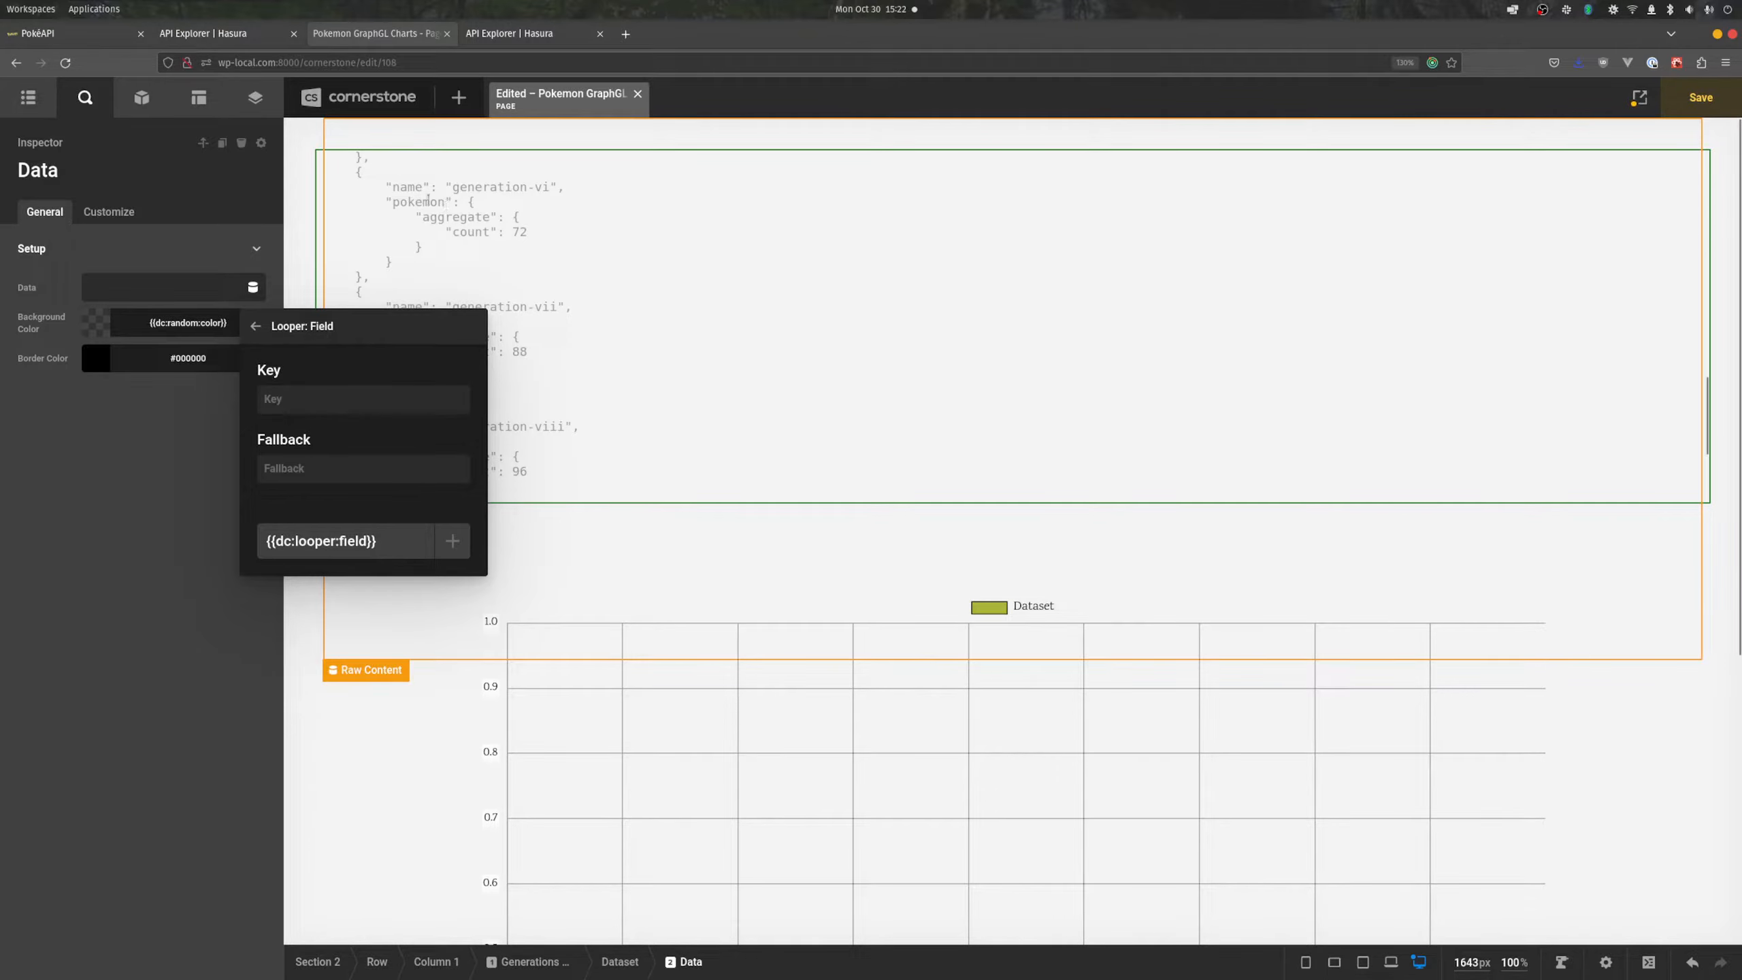
{"action": "left_click", "coordinate": [341, 400]}
{"action": "type", "text": "pokemon.aggregate.count"}
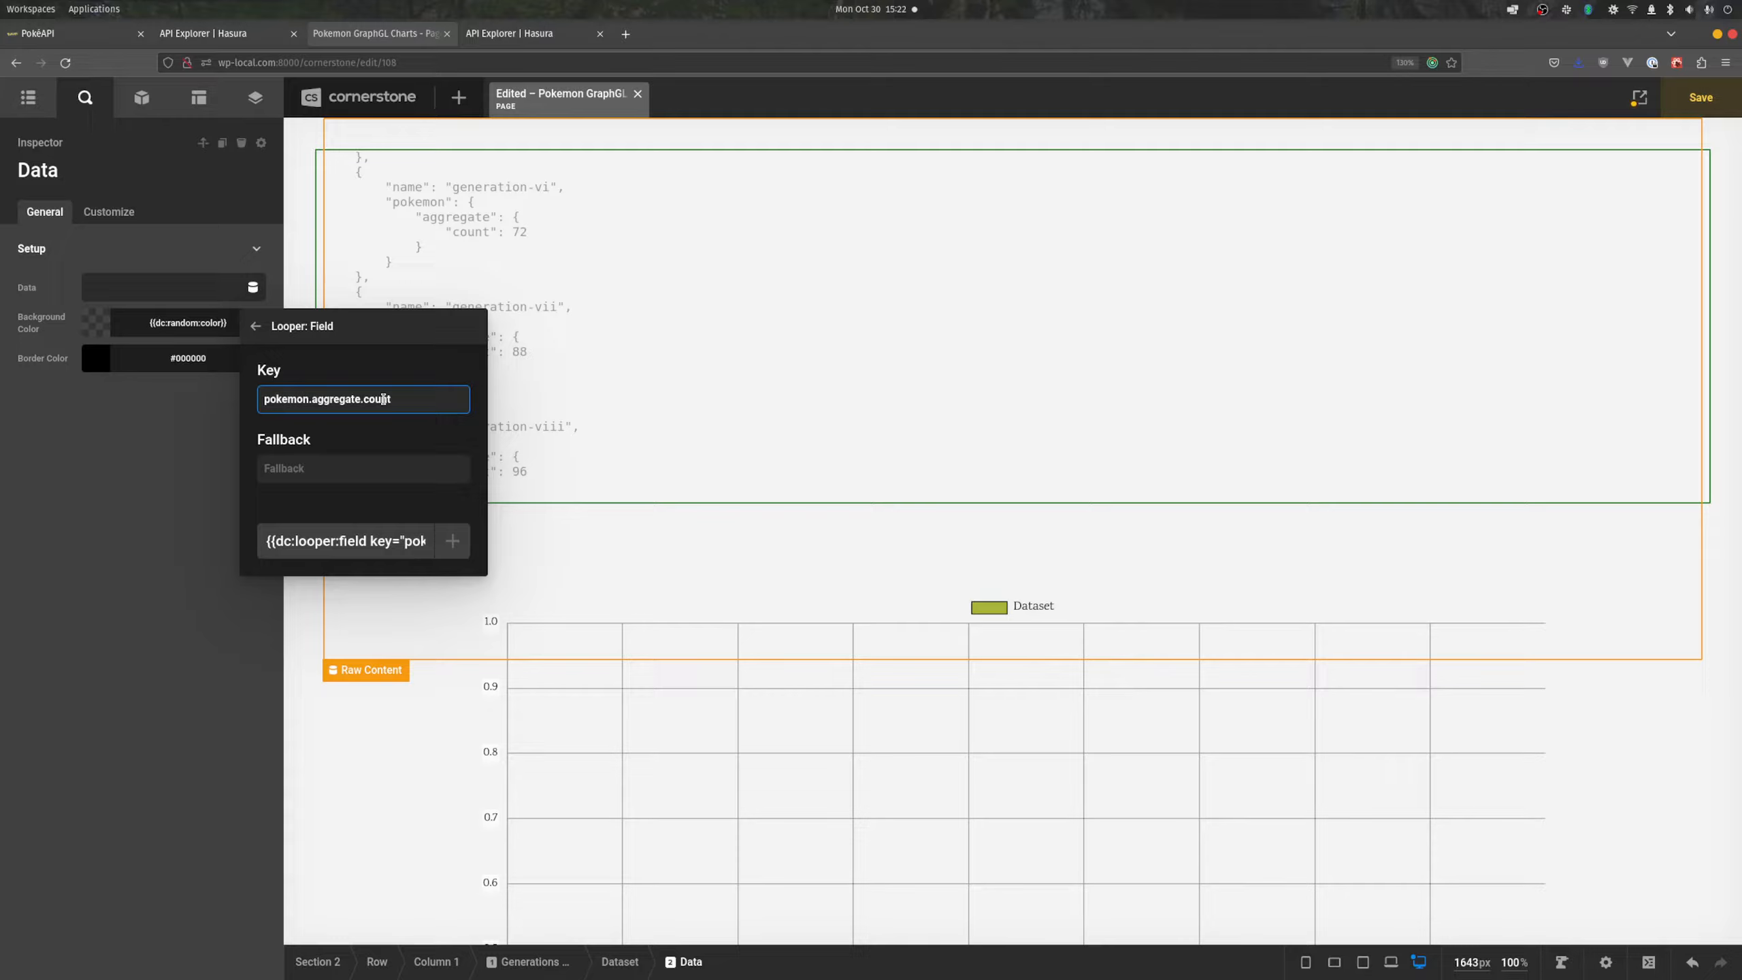
{"action": "left_click", "coordinate": [454, 542]}
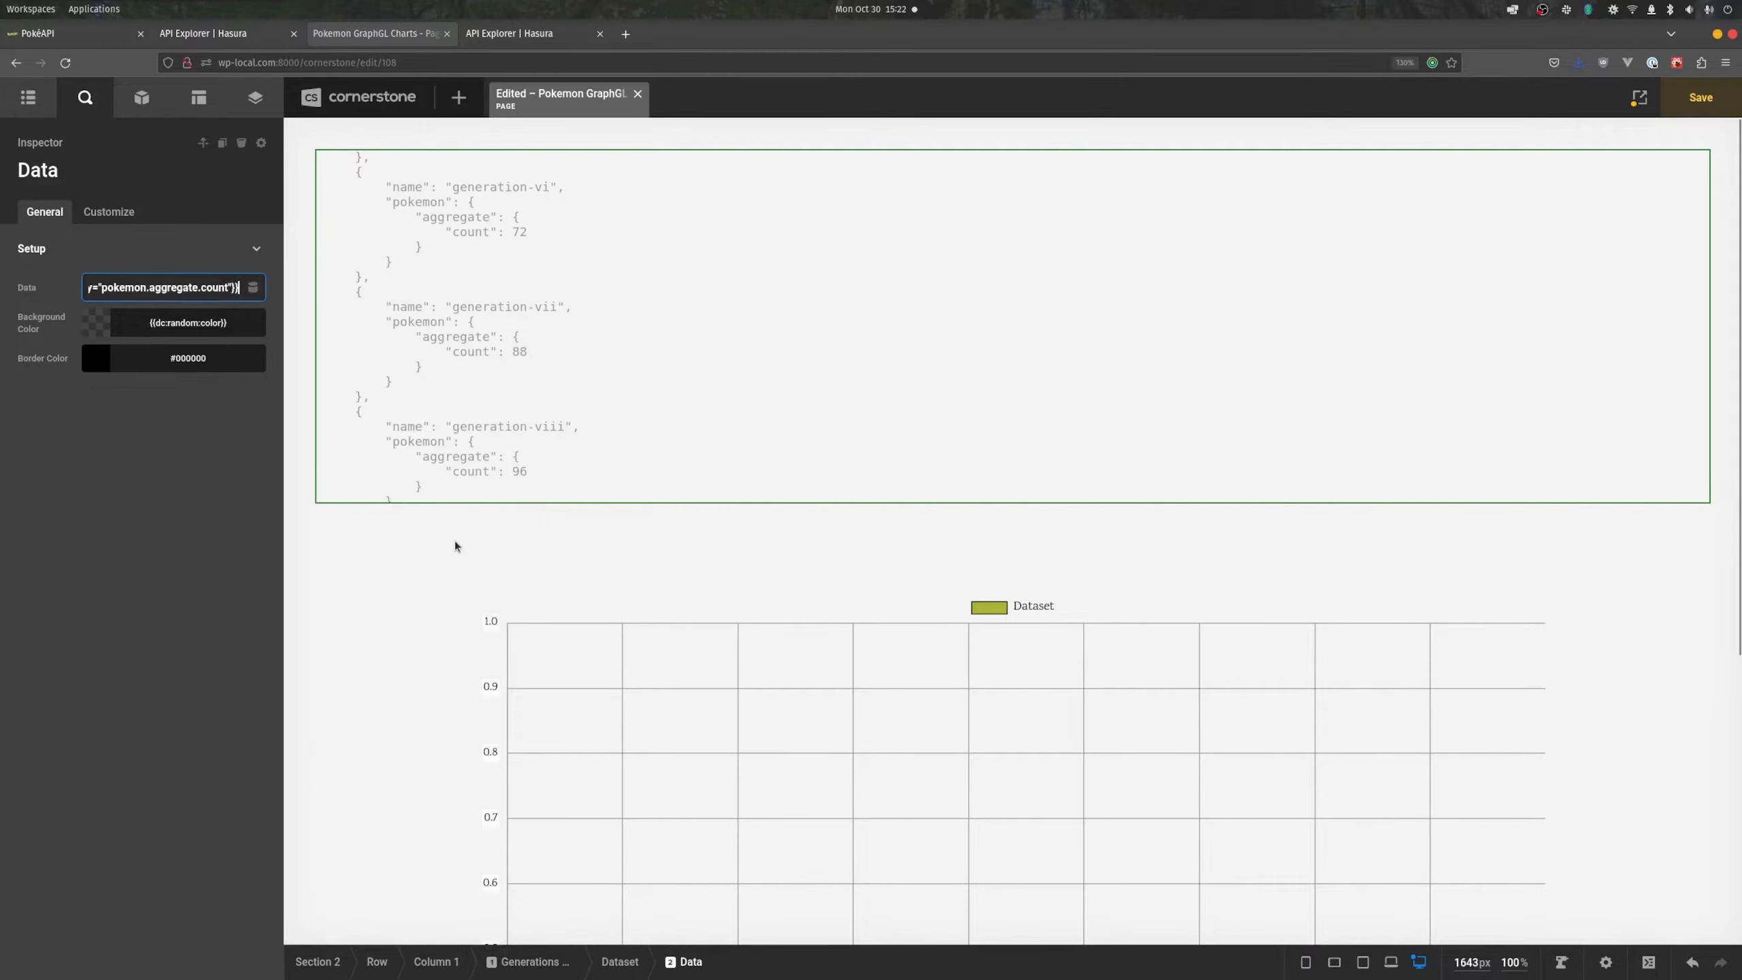
{"action": "scroll", "coordinate": [432, 551], "scroll_direction": "down", "scroll_amount": 3}
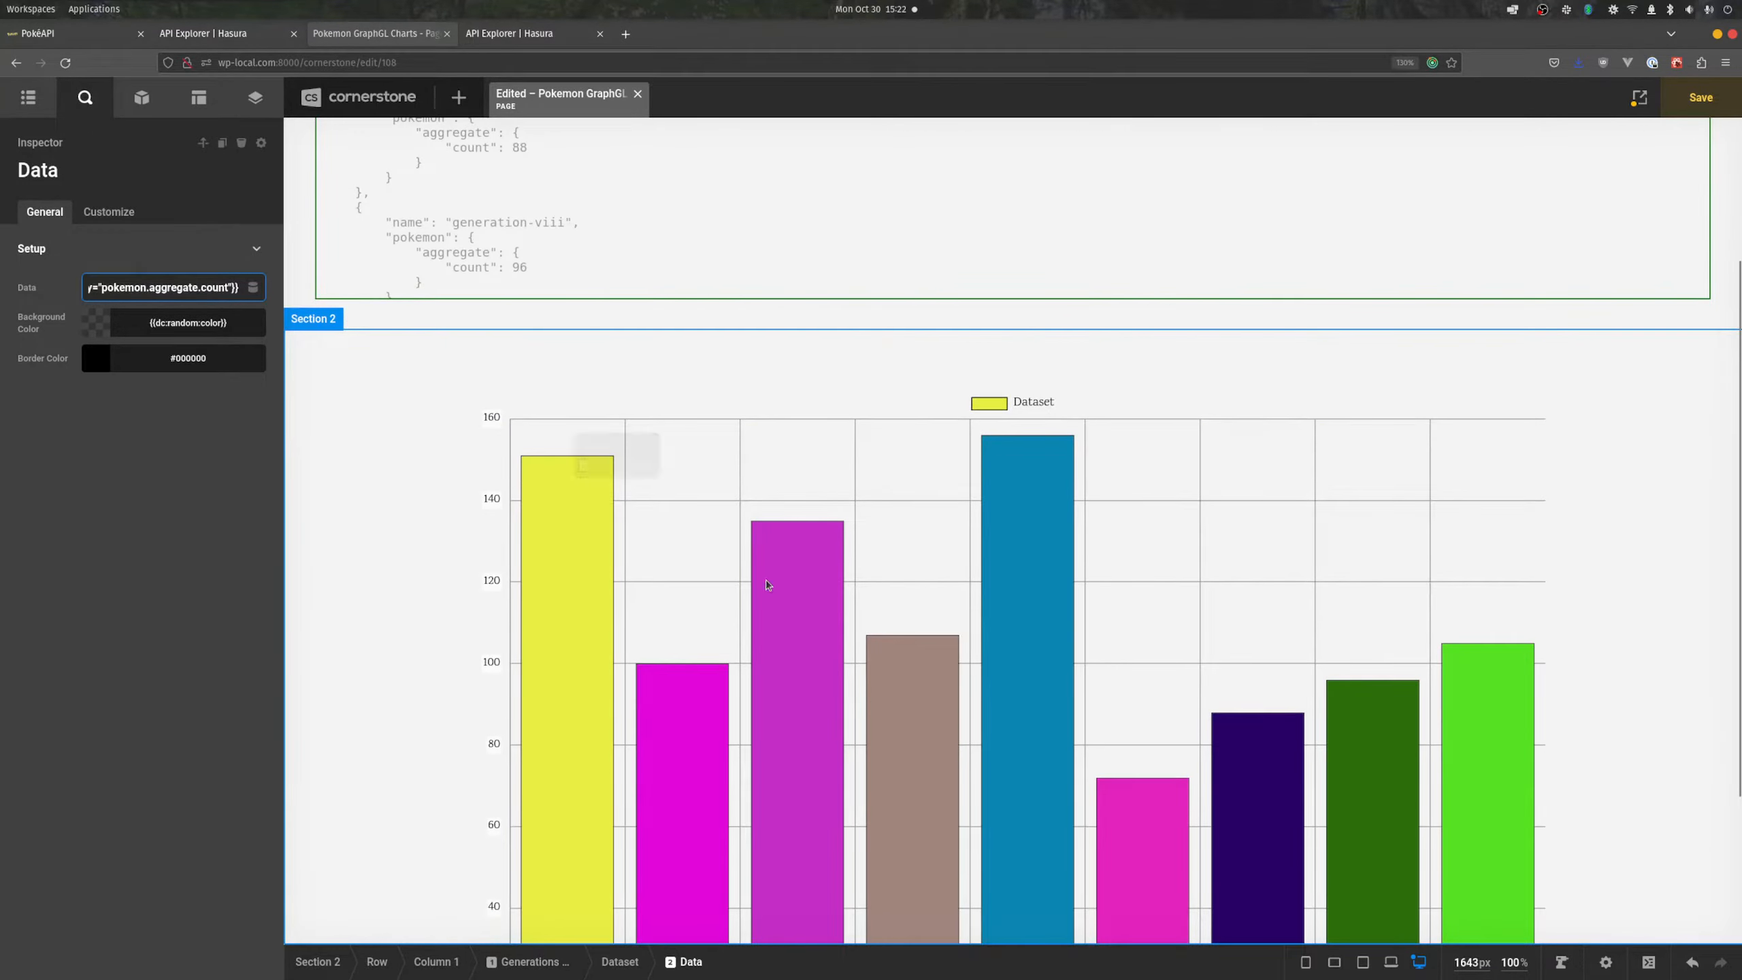
- Set the Data item's background color to the palette's Color 1
{"action": "left_click", "coordinate": [183, 327]}
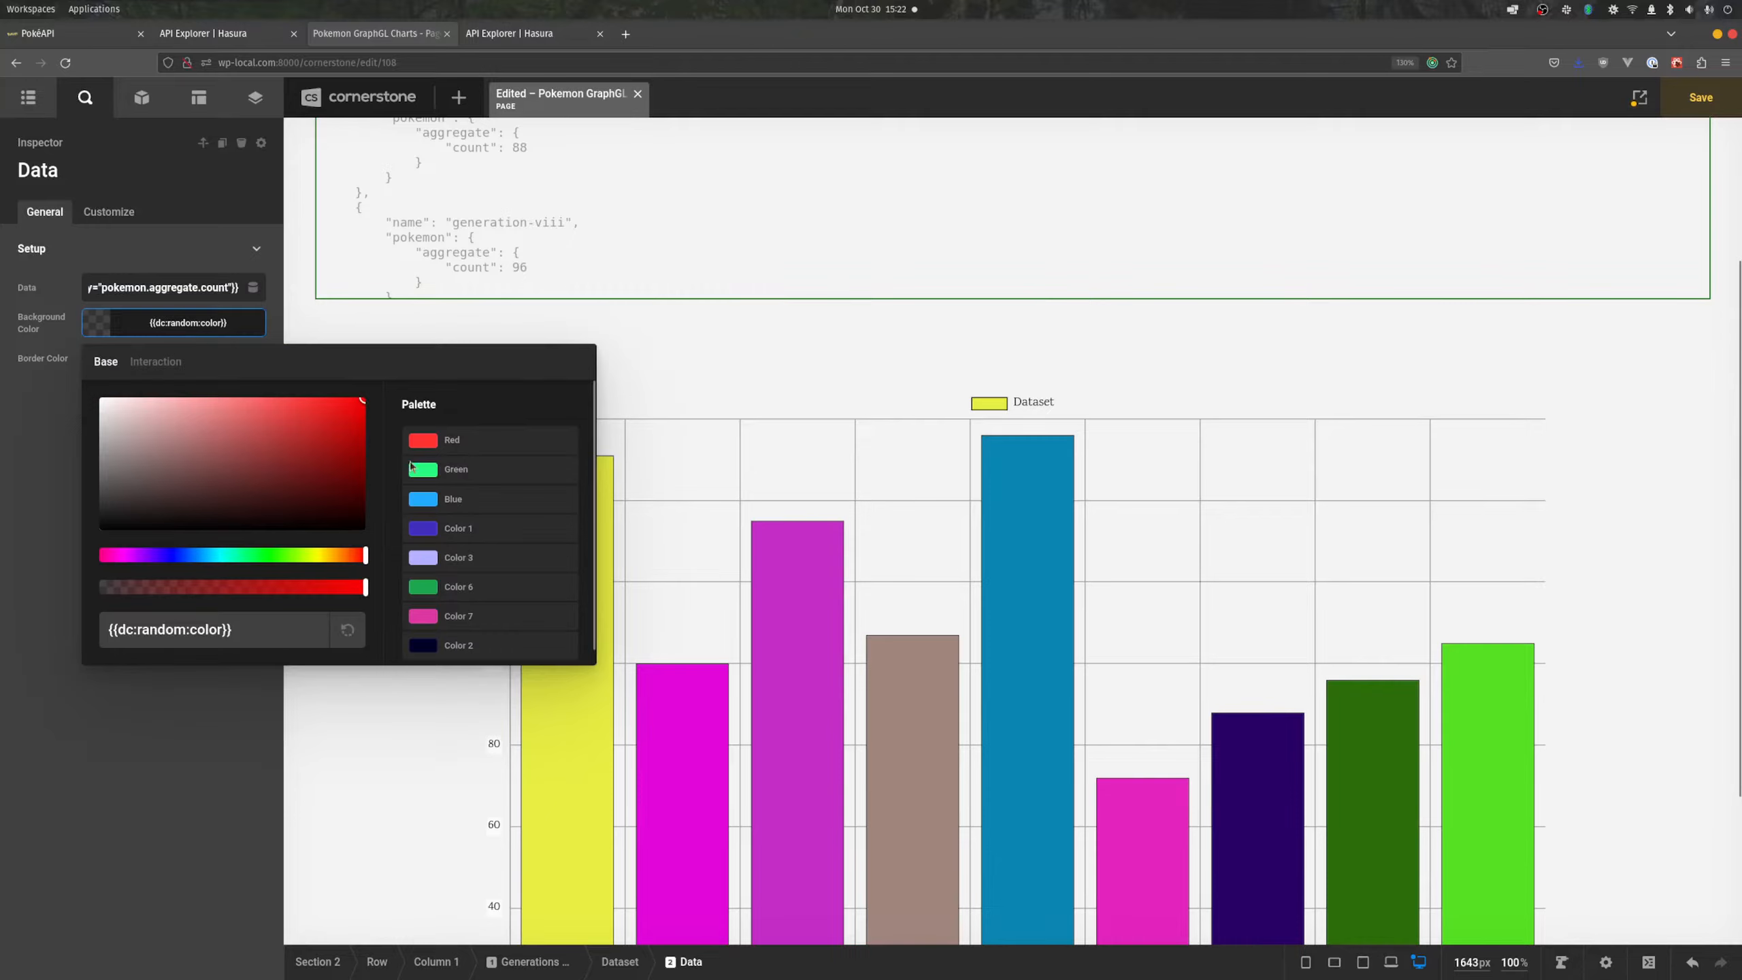
{"action": "left_click", "coordinate": [458, 527]}
{"action": "left_click", "coordinate": [116, 712]}
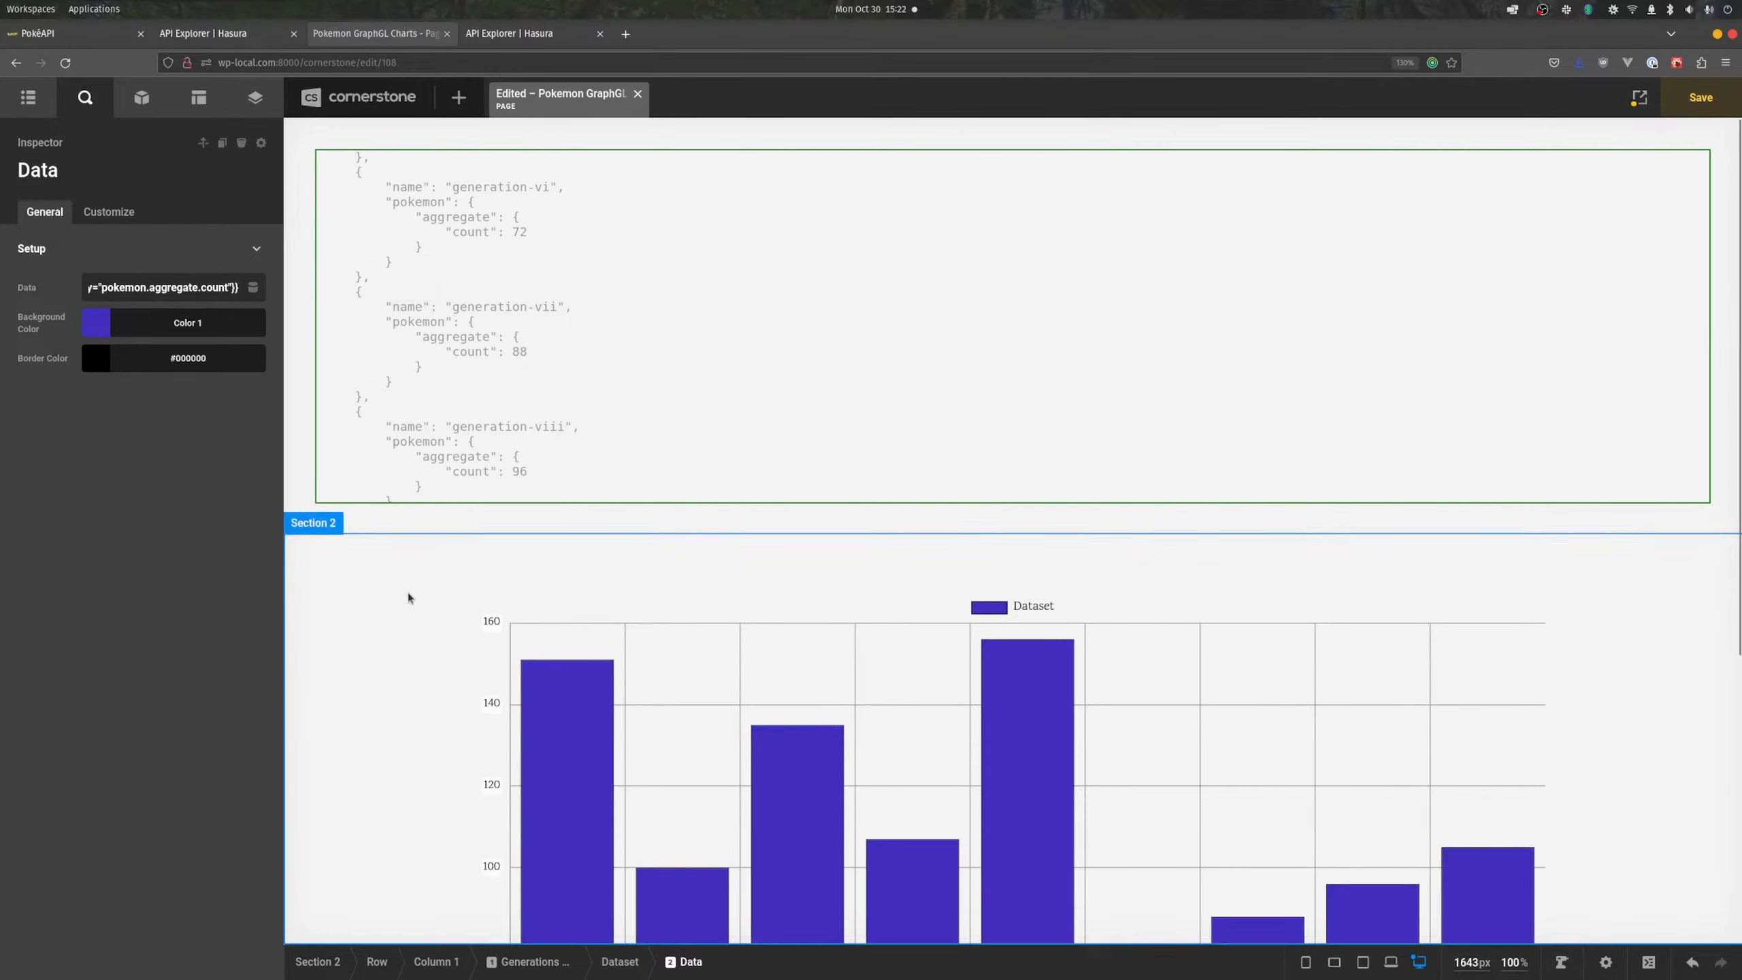
{"action": "scroll", "coordinate": [408, 592], "scroll_direction": "down", "scroll_amount": 5}
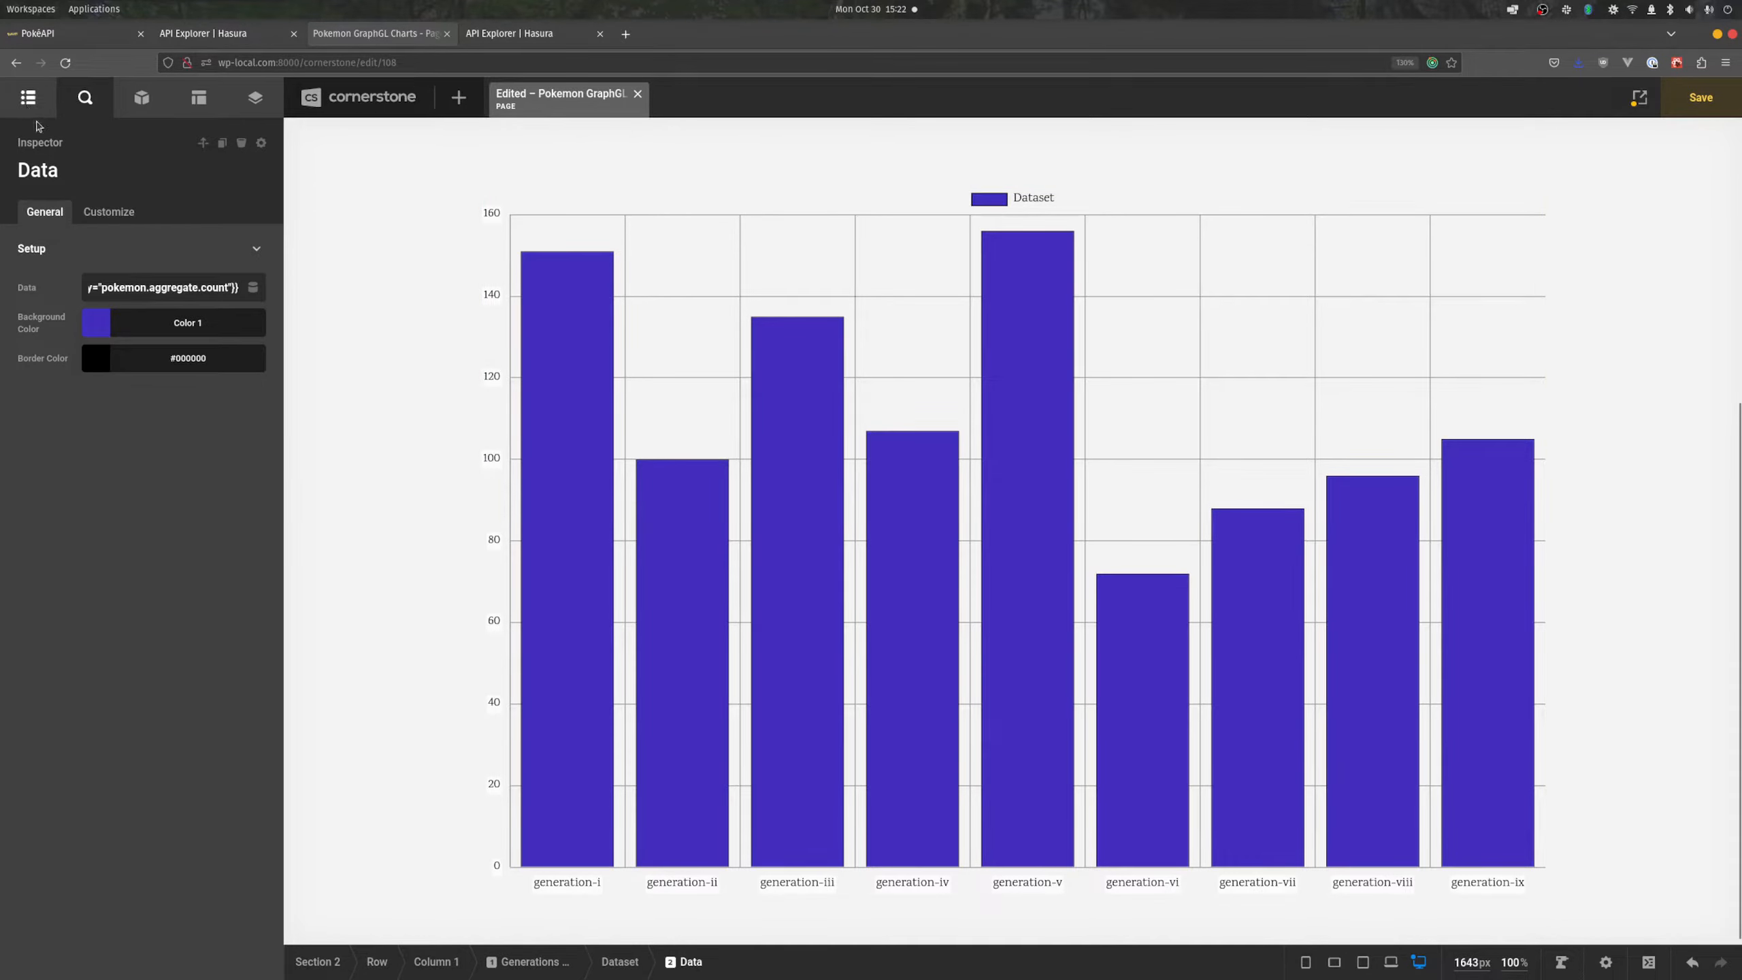
- Set the Dataset's label to "Pokemon" and return to the page outline
{"action": "left_click", "coordinate": [30, 99]}
{"action": "left_click", "coordinate": [203, 479]}
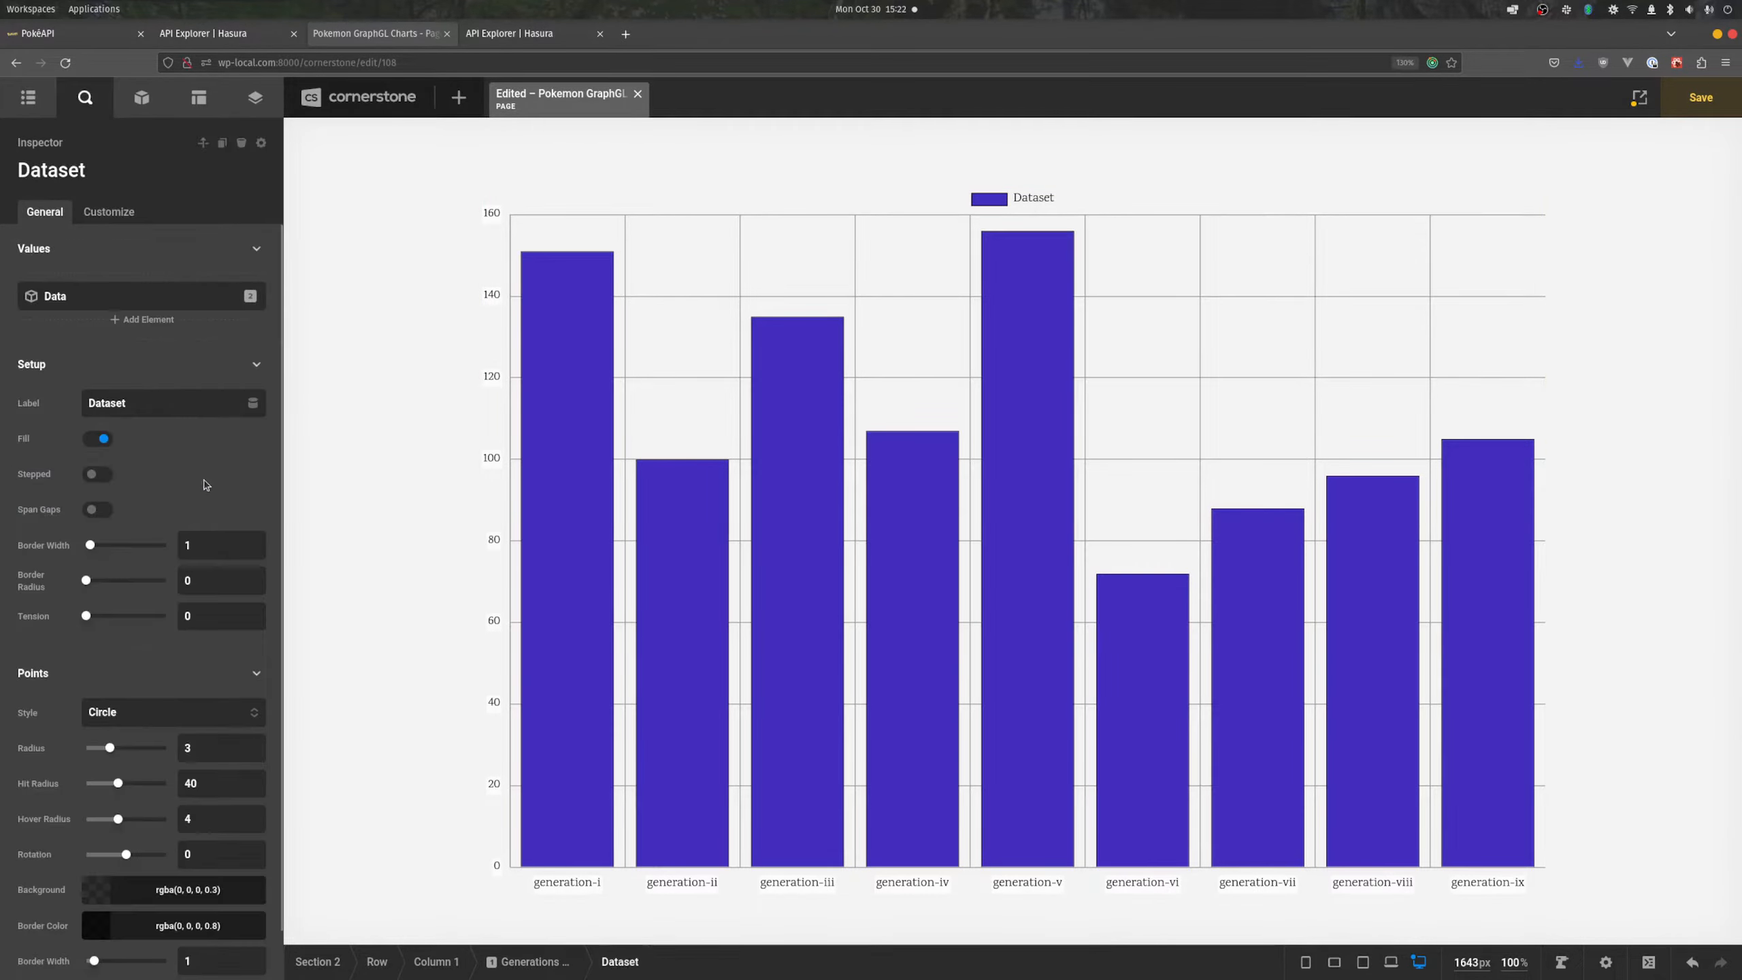
{"action": "double_click", "coordinate": [112, 400]}
{"action": "type", "text": "Po"}
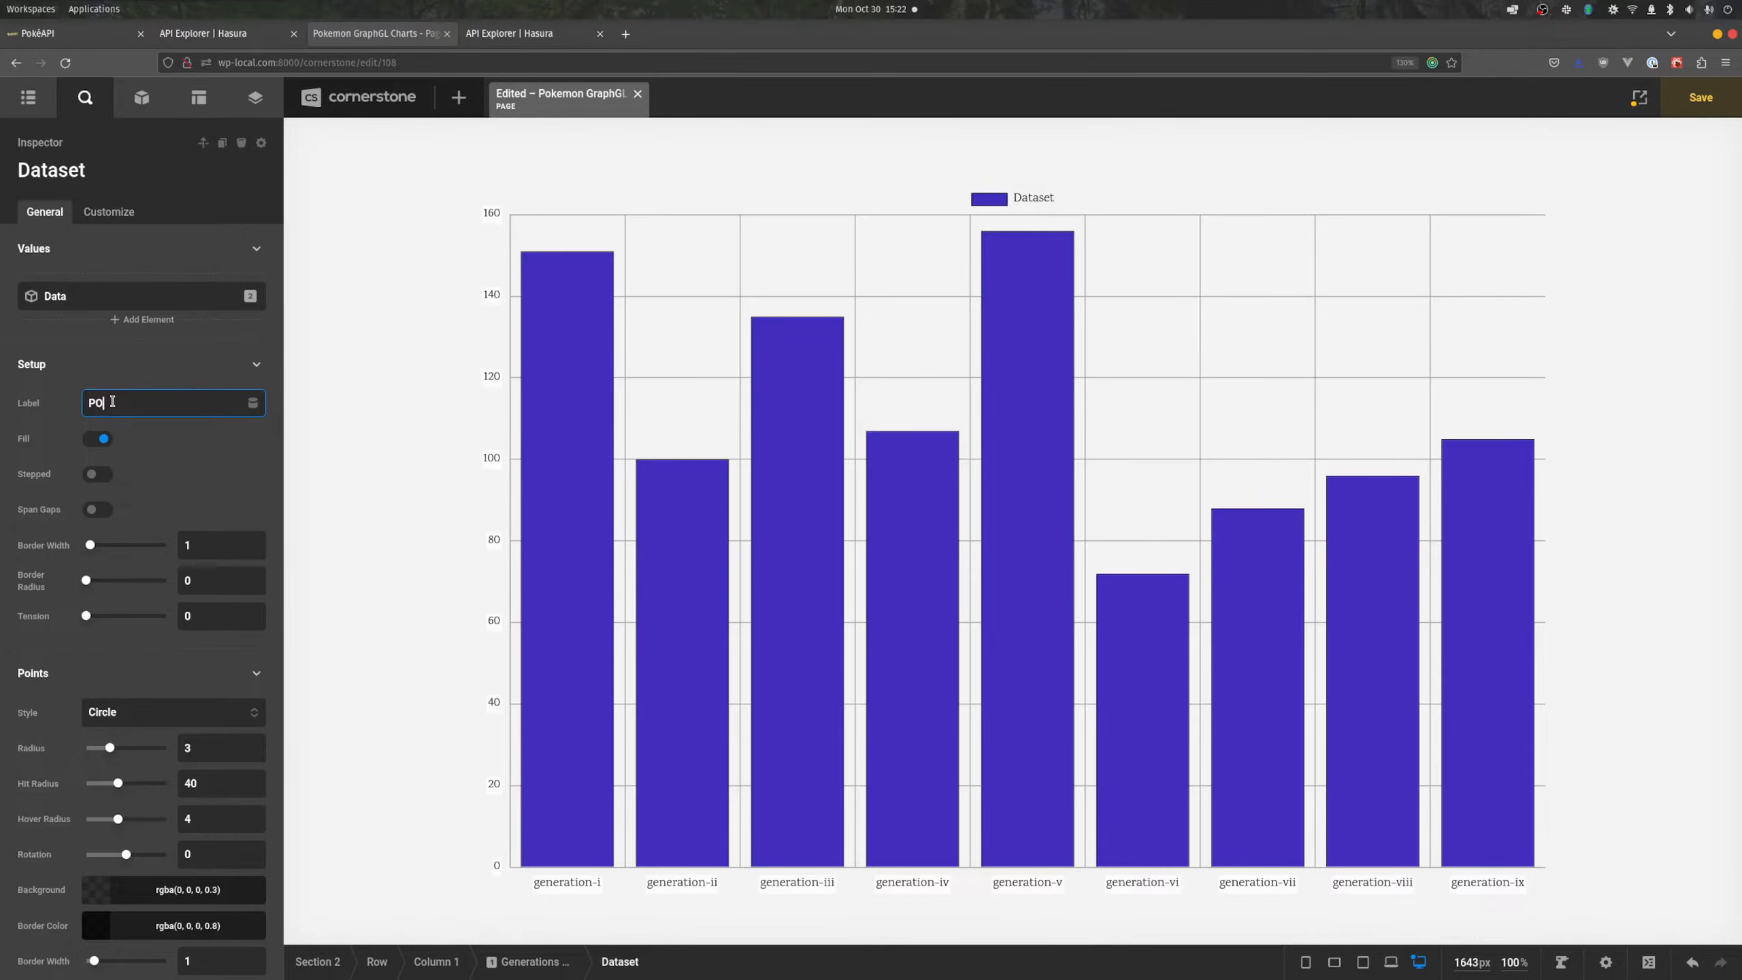
{"action": "type", "text": "kemon"}
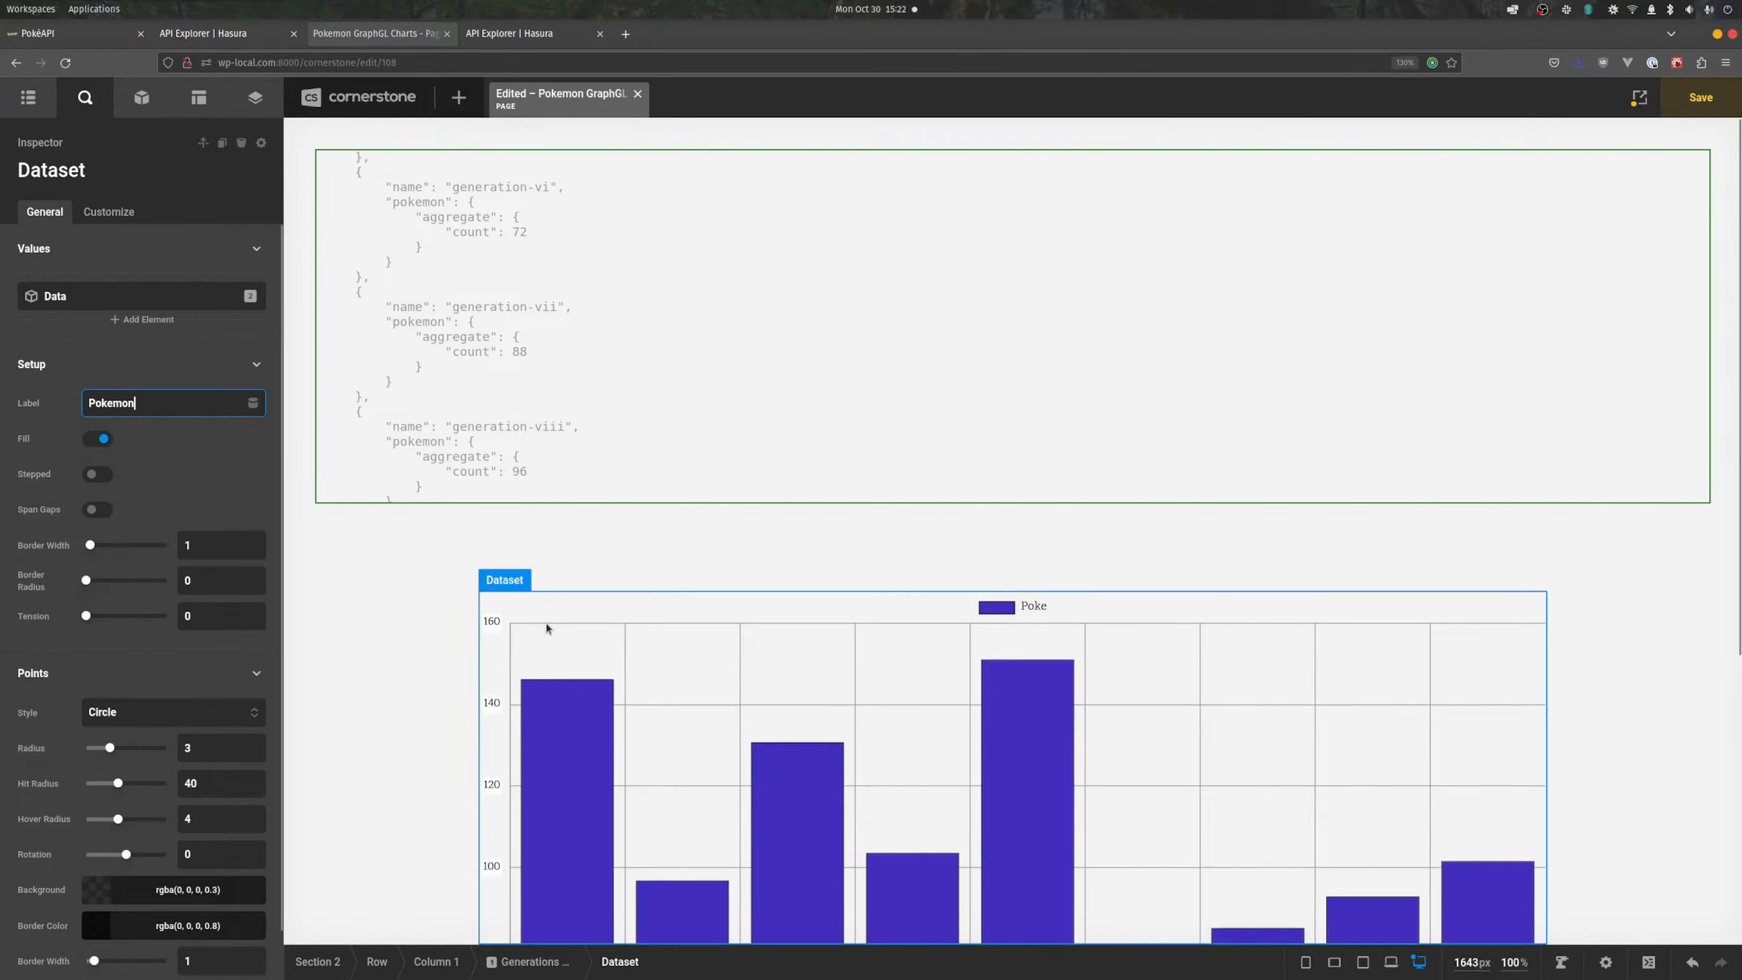
{"action": "scroll", "coordinate": [549, 598], "scroll_direction": "down", "scroll_amount": 5}
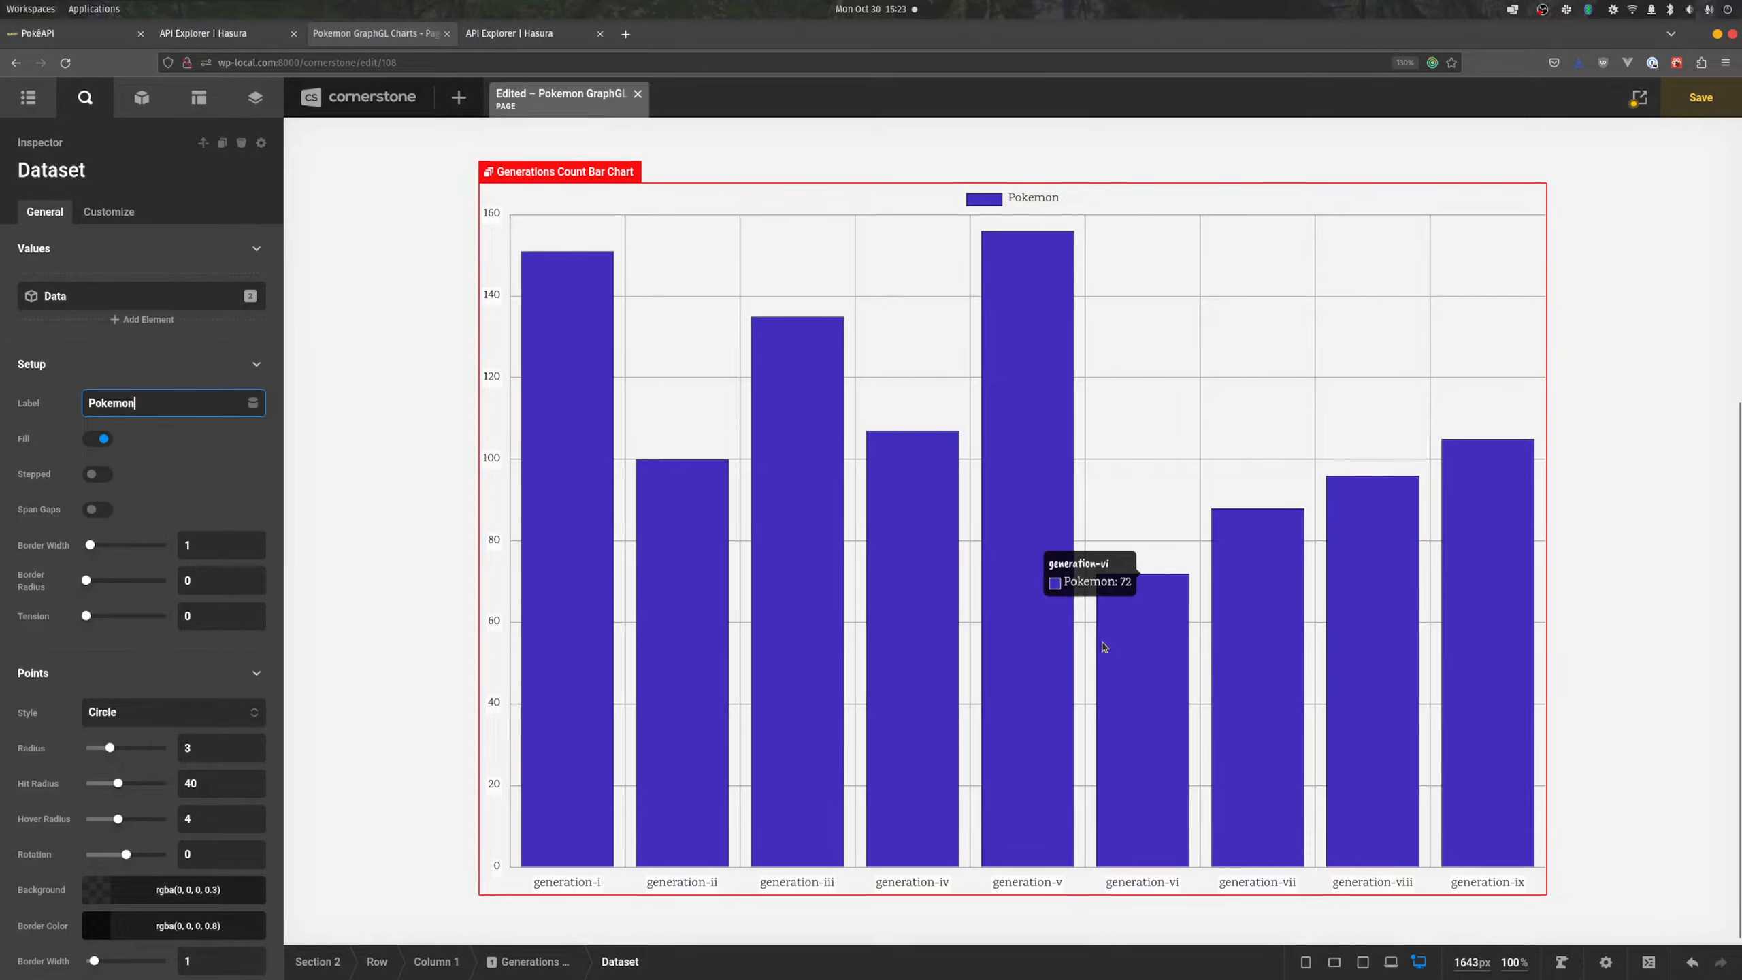
{"action": "scroll", "coordinate": [66, 315], "scroll_direction": "down", "scroll_amount": 1}
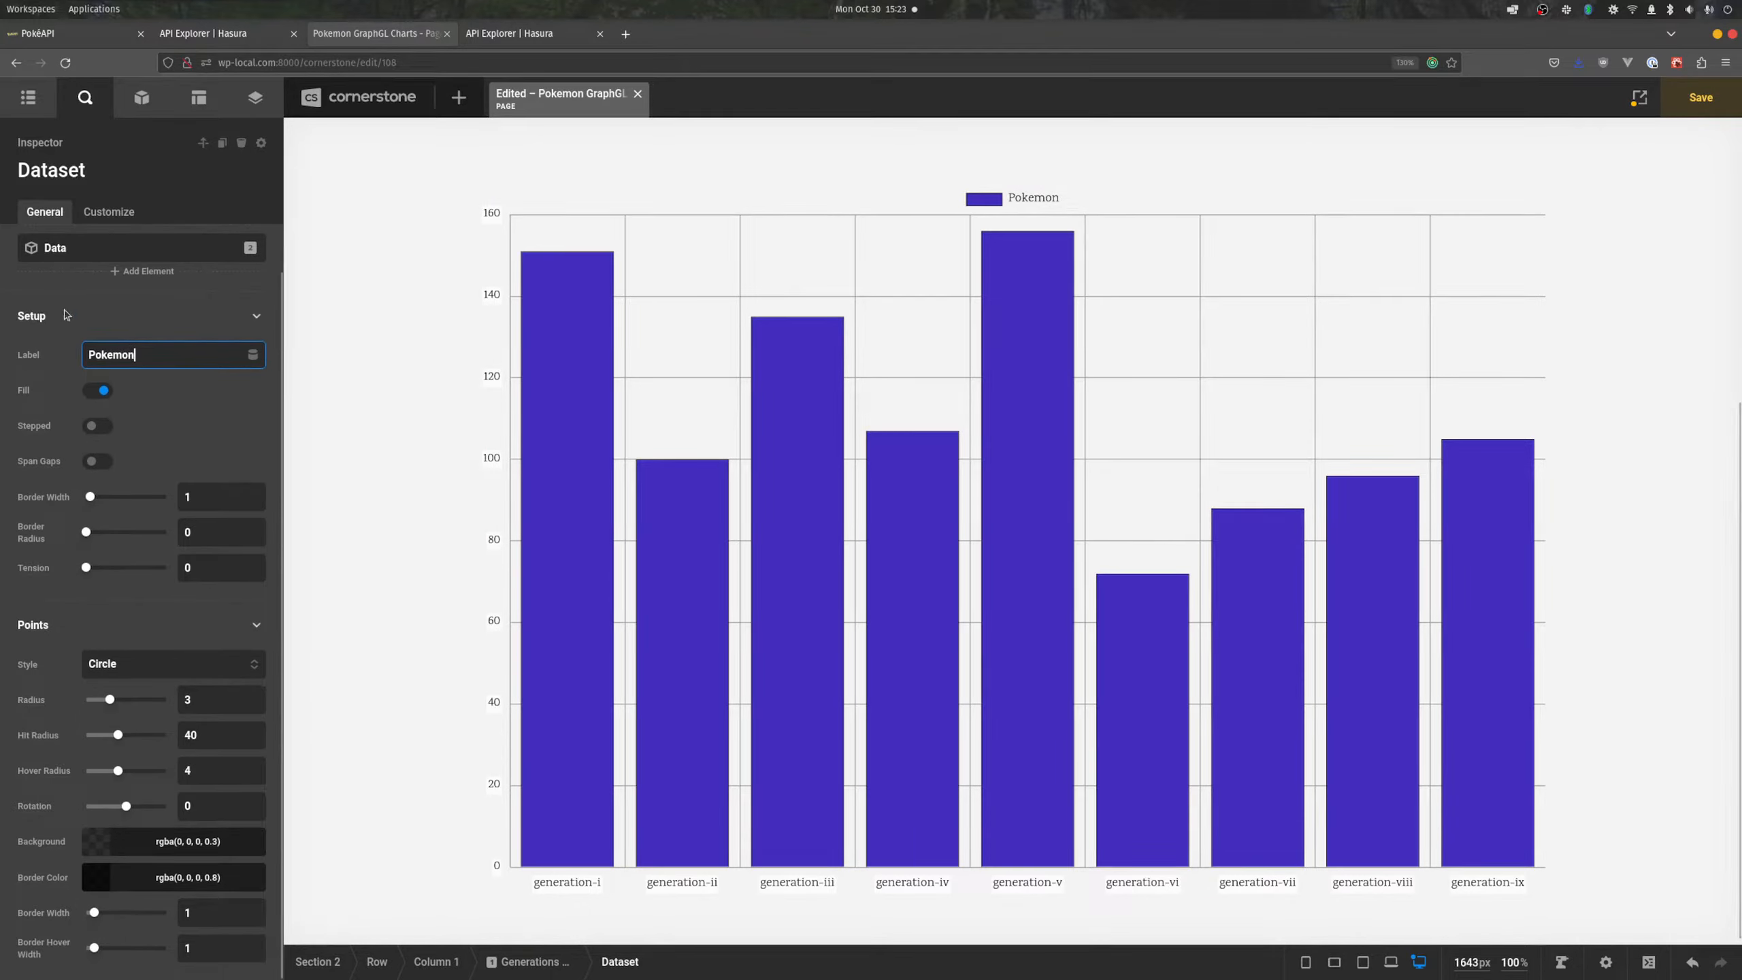
{"action": "left_click", "coordinate": [28, 96]}
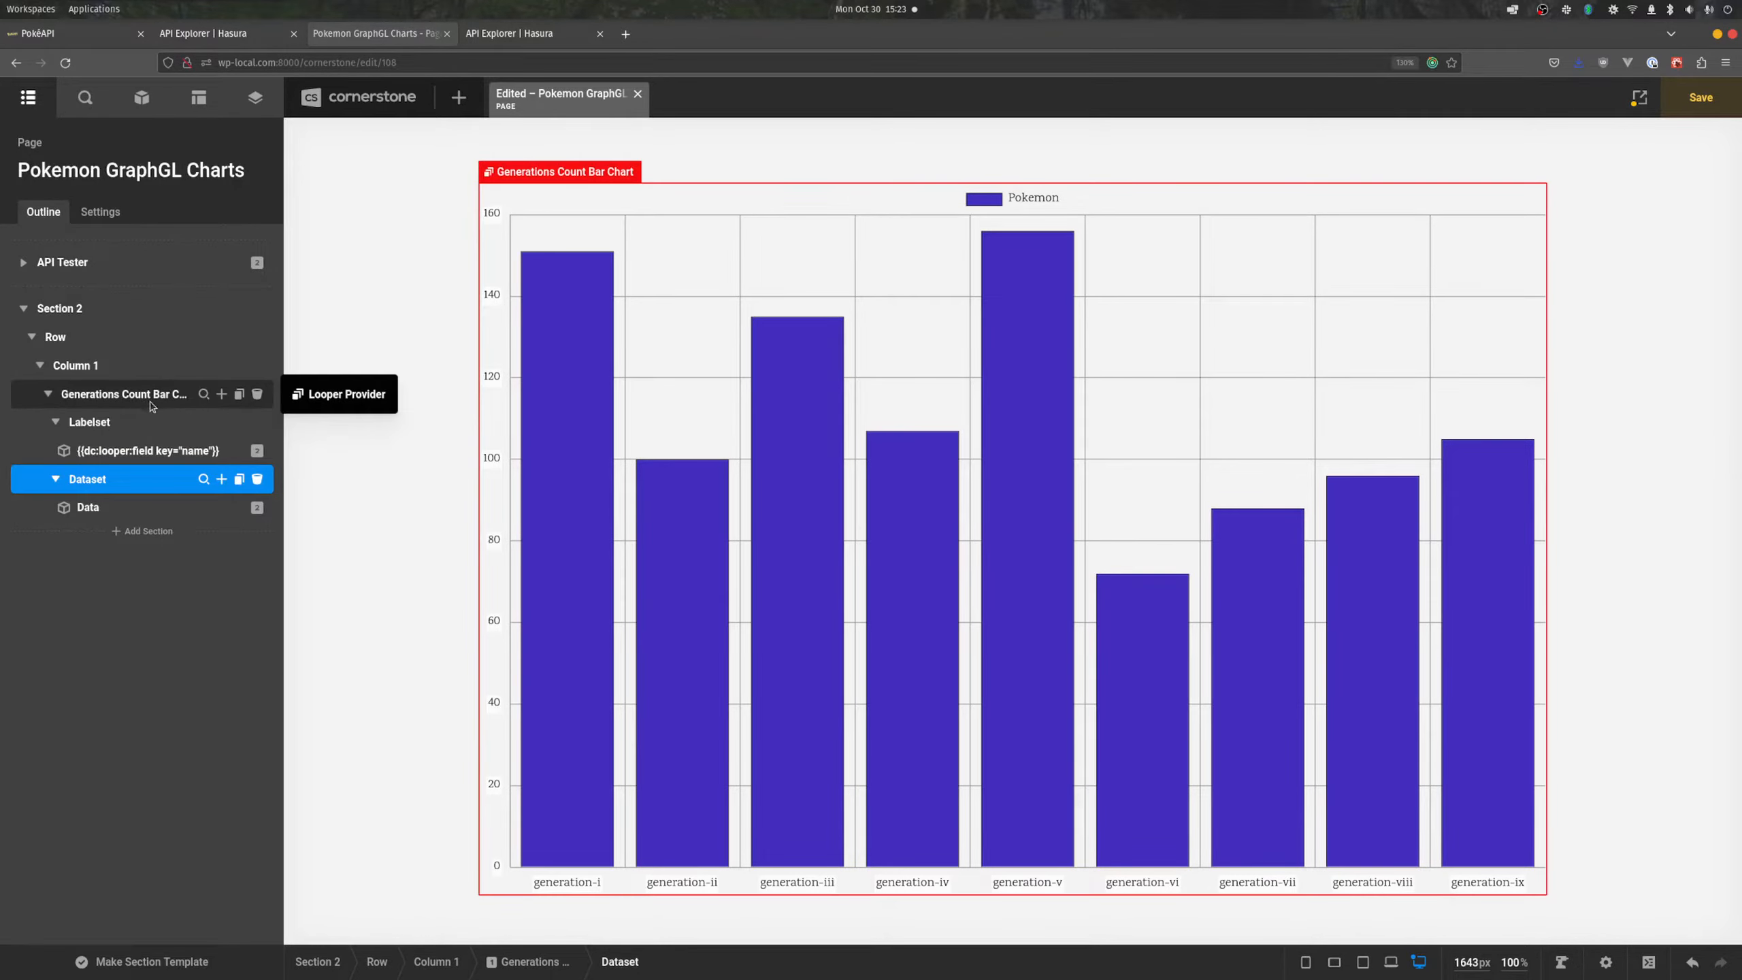
- Turn off the legend of the Generations Count Bar Chart and collapse its legend settings
{"action": "left_click", "coordinate": [203, 397]}
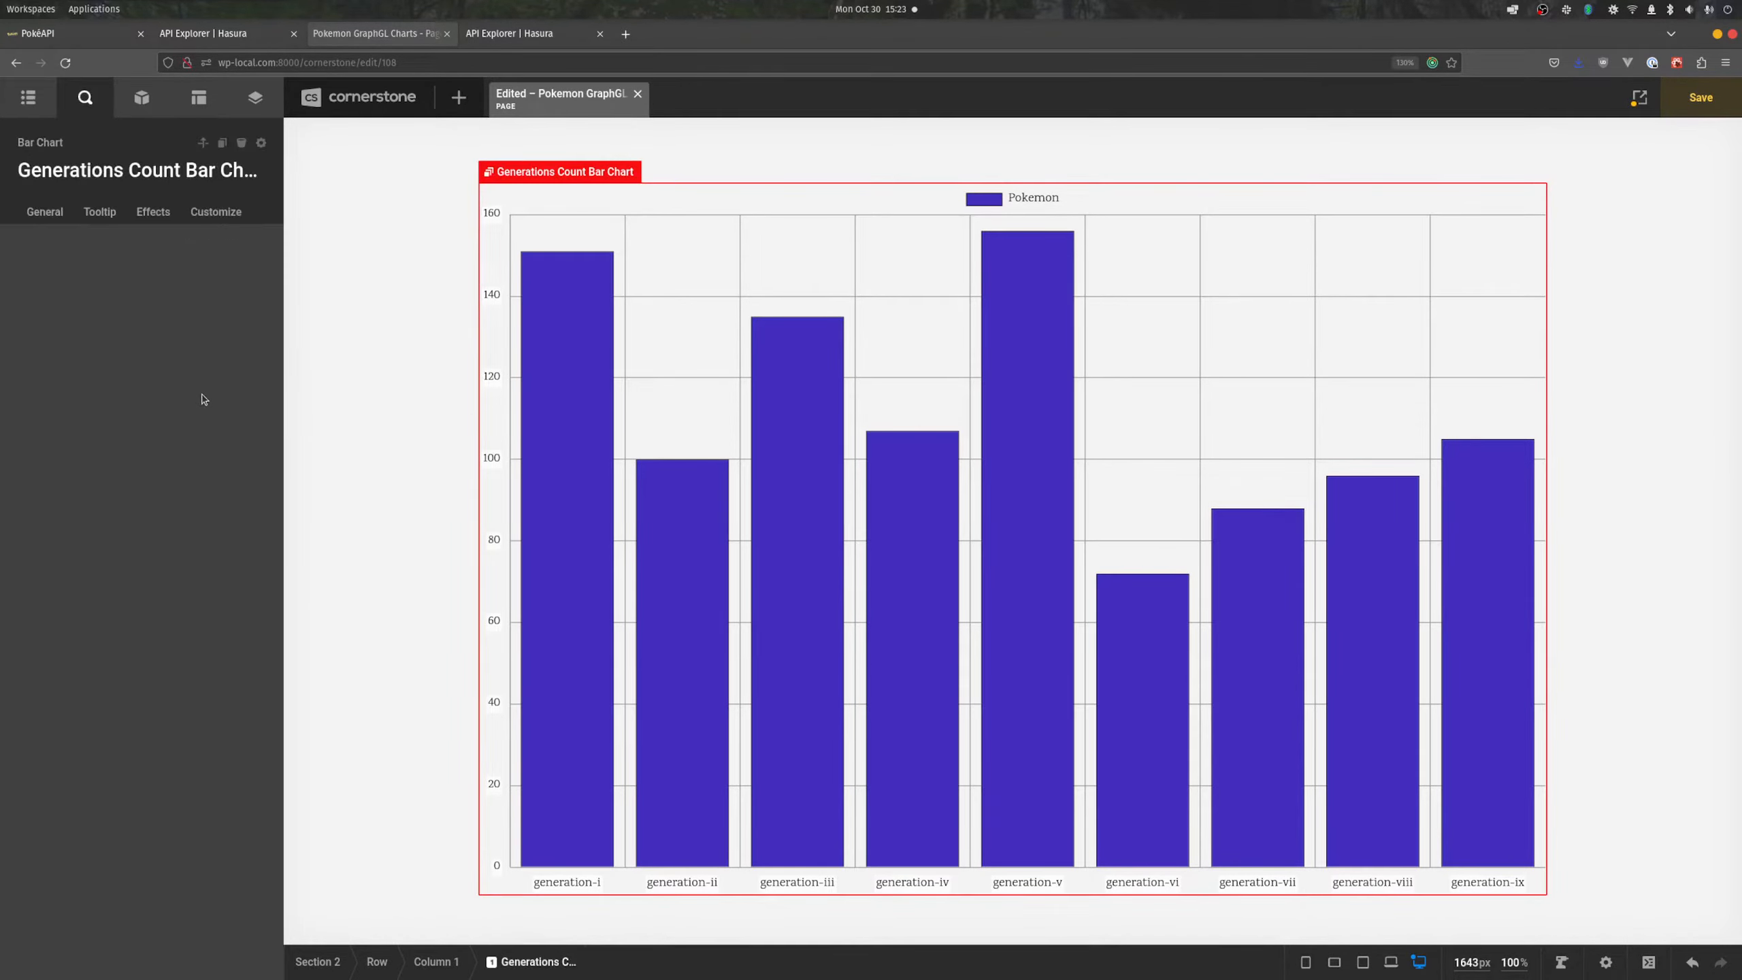
{"action": "scroll", "coordinate": [177, 524], "scroll_direction": "down", "scroll_amount": 8}
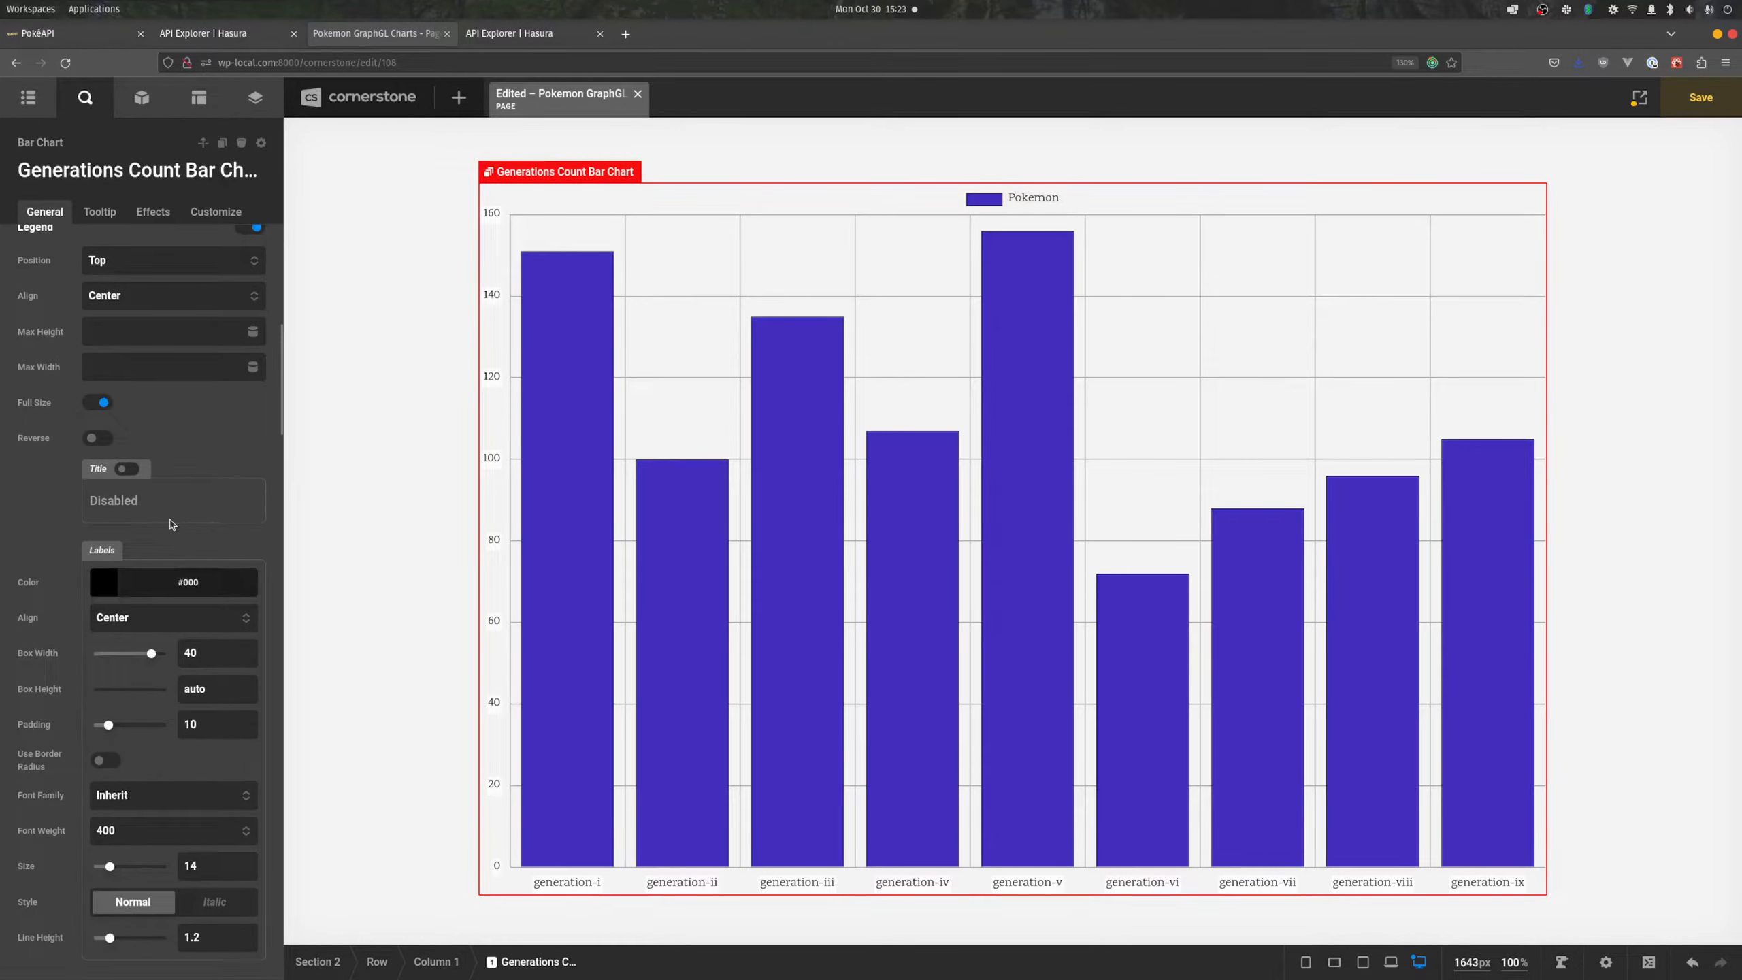
{"action": "scroll", "coordinate": [172, 524], "scroll_direction": "up", "scroll_amount": 4}
{"action": "scroll", "coordinate": [172, 525], "scroll_direction": "down", "scroll_amount": 1}
{"action": "left_click", "coordinate": [252, 497]}
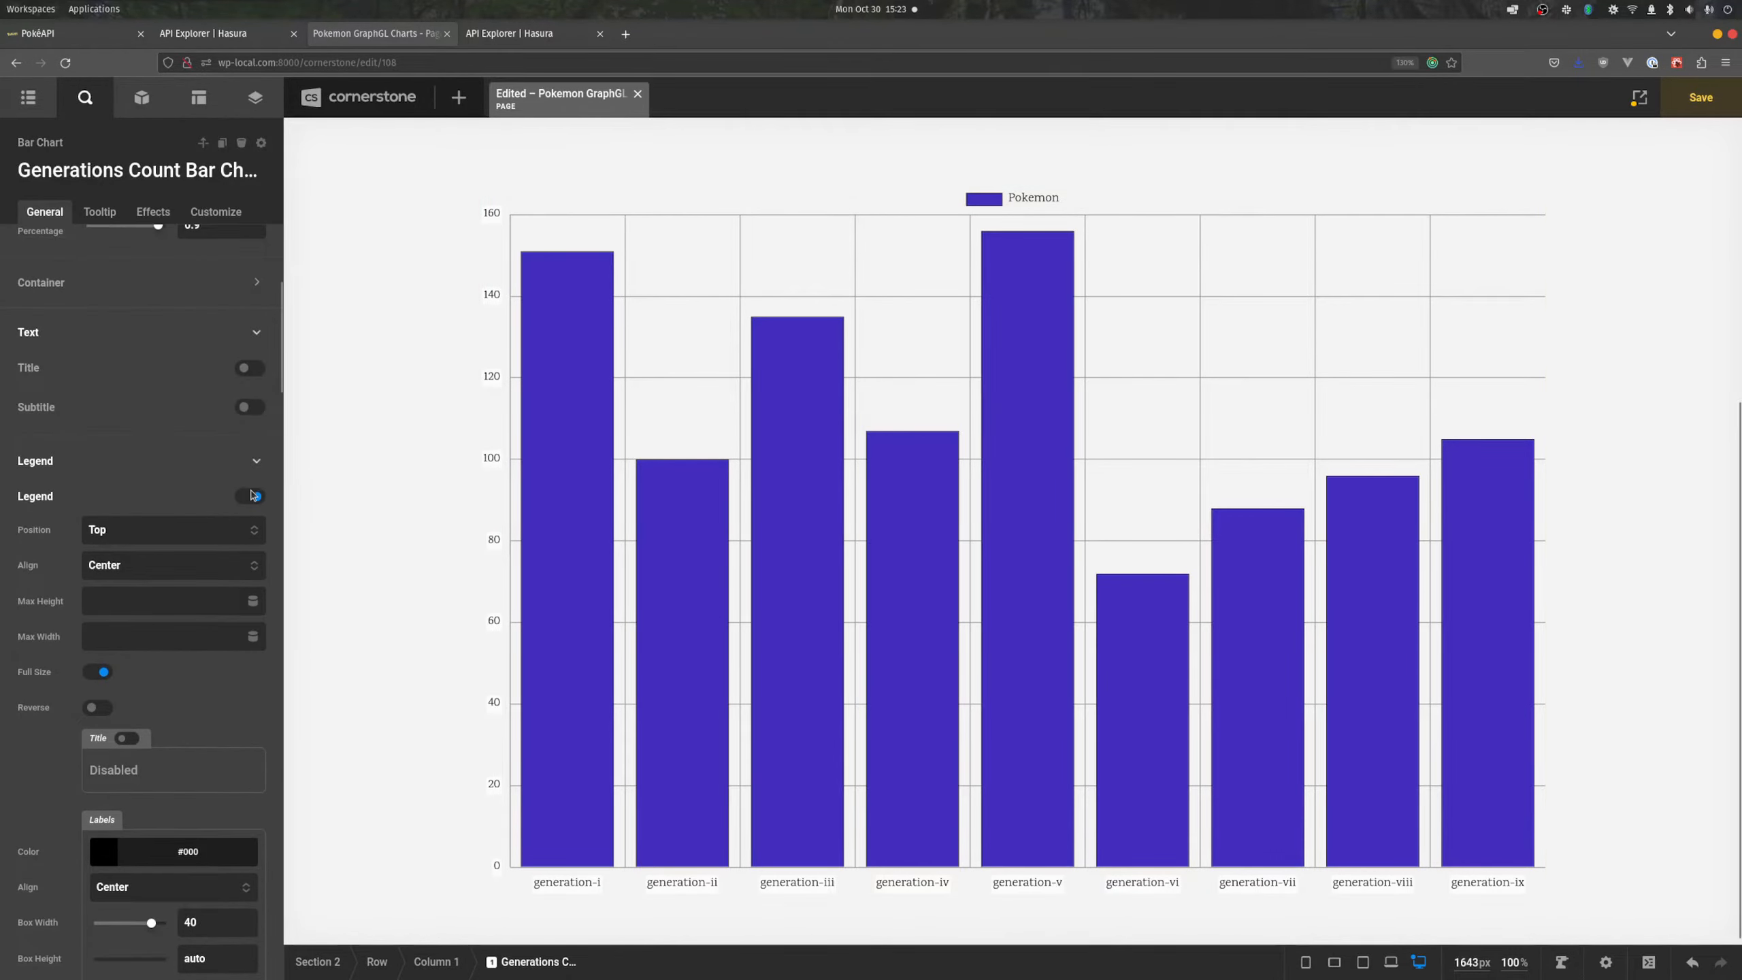
{"action": "left_click", "coordinate": [127, 460]}
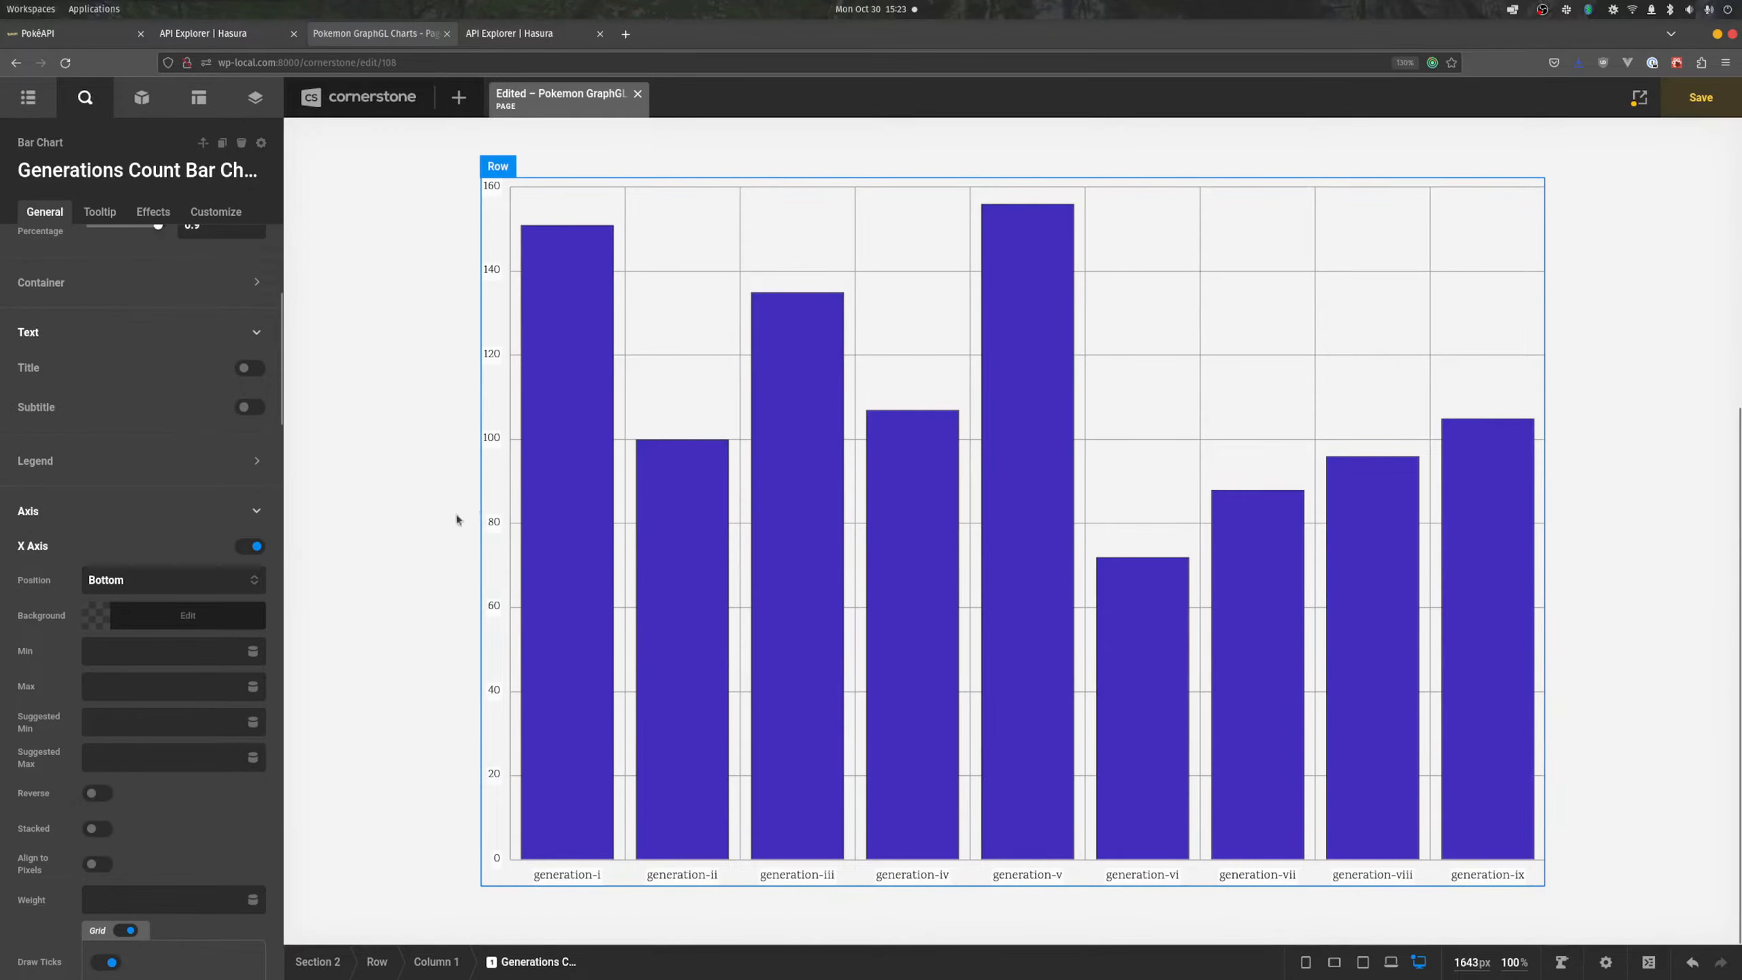
- Enable the Generations Count Bar Chart's title with the text "Generations" and save the page
{"action": "left_click", "coordinate": [240, 370]}
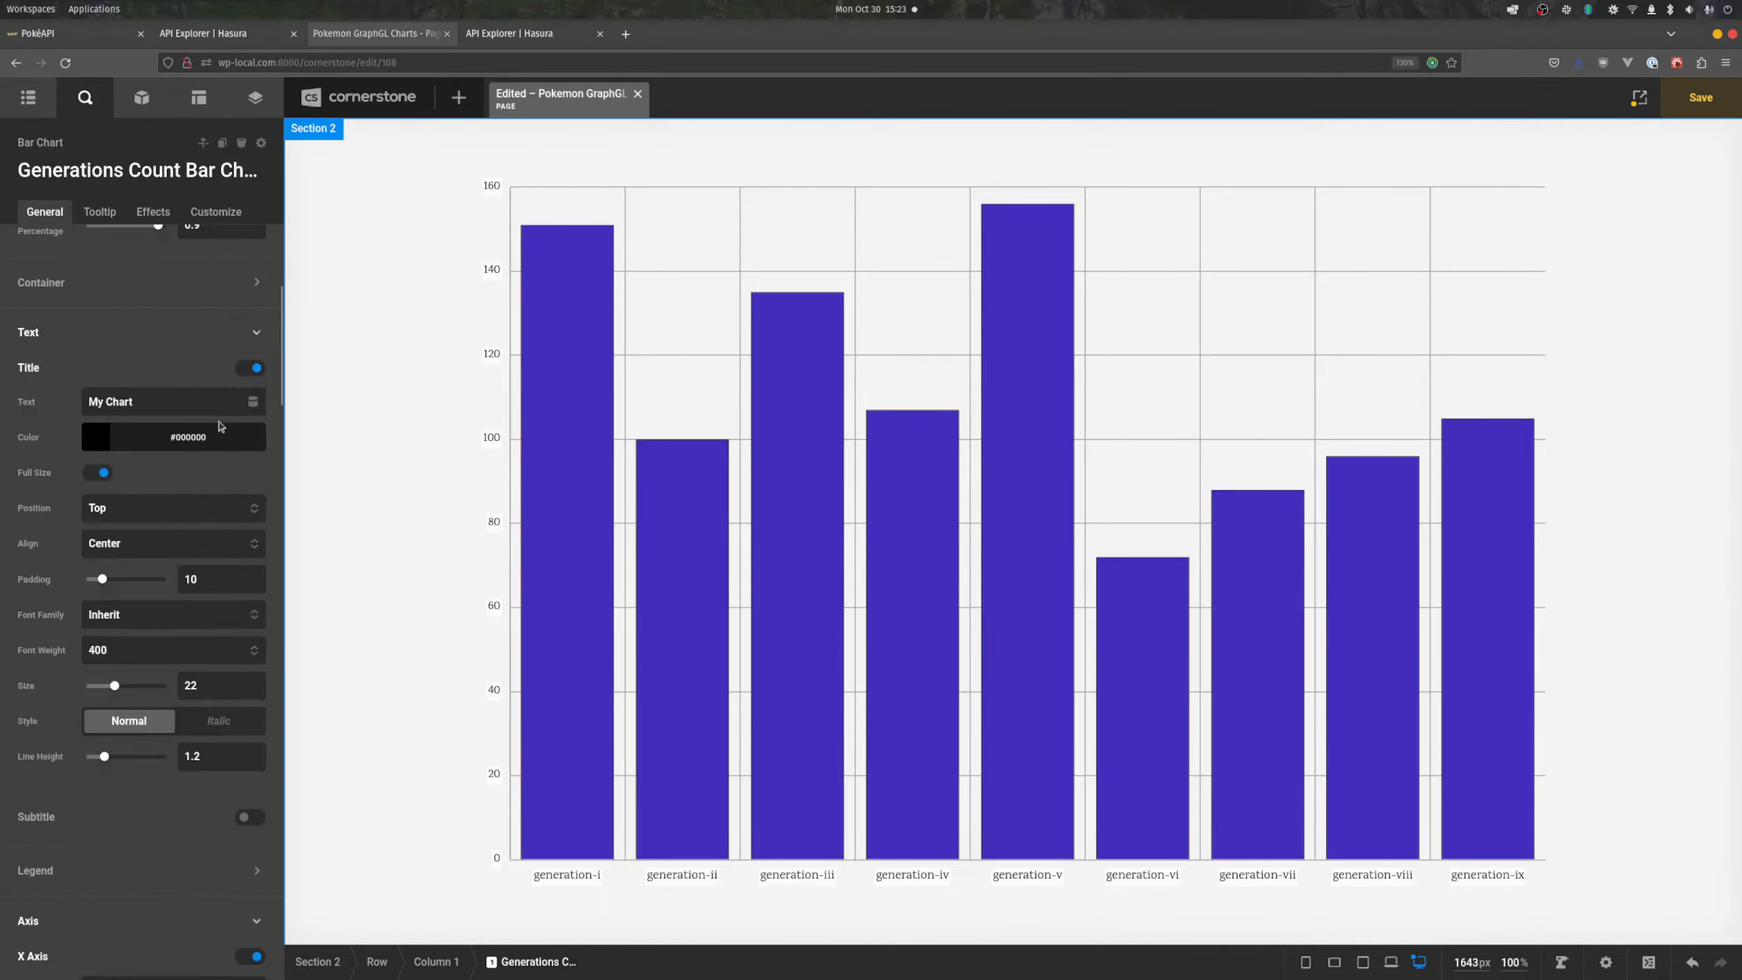
{"action": "triple_click", "coordinate": [145, 400]}
{"action": "type", "text": "Generations"}
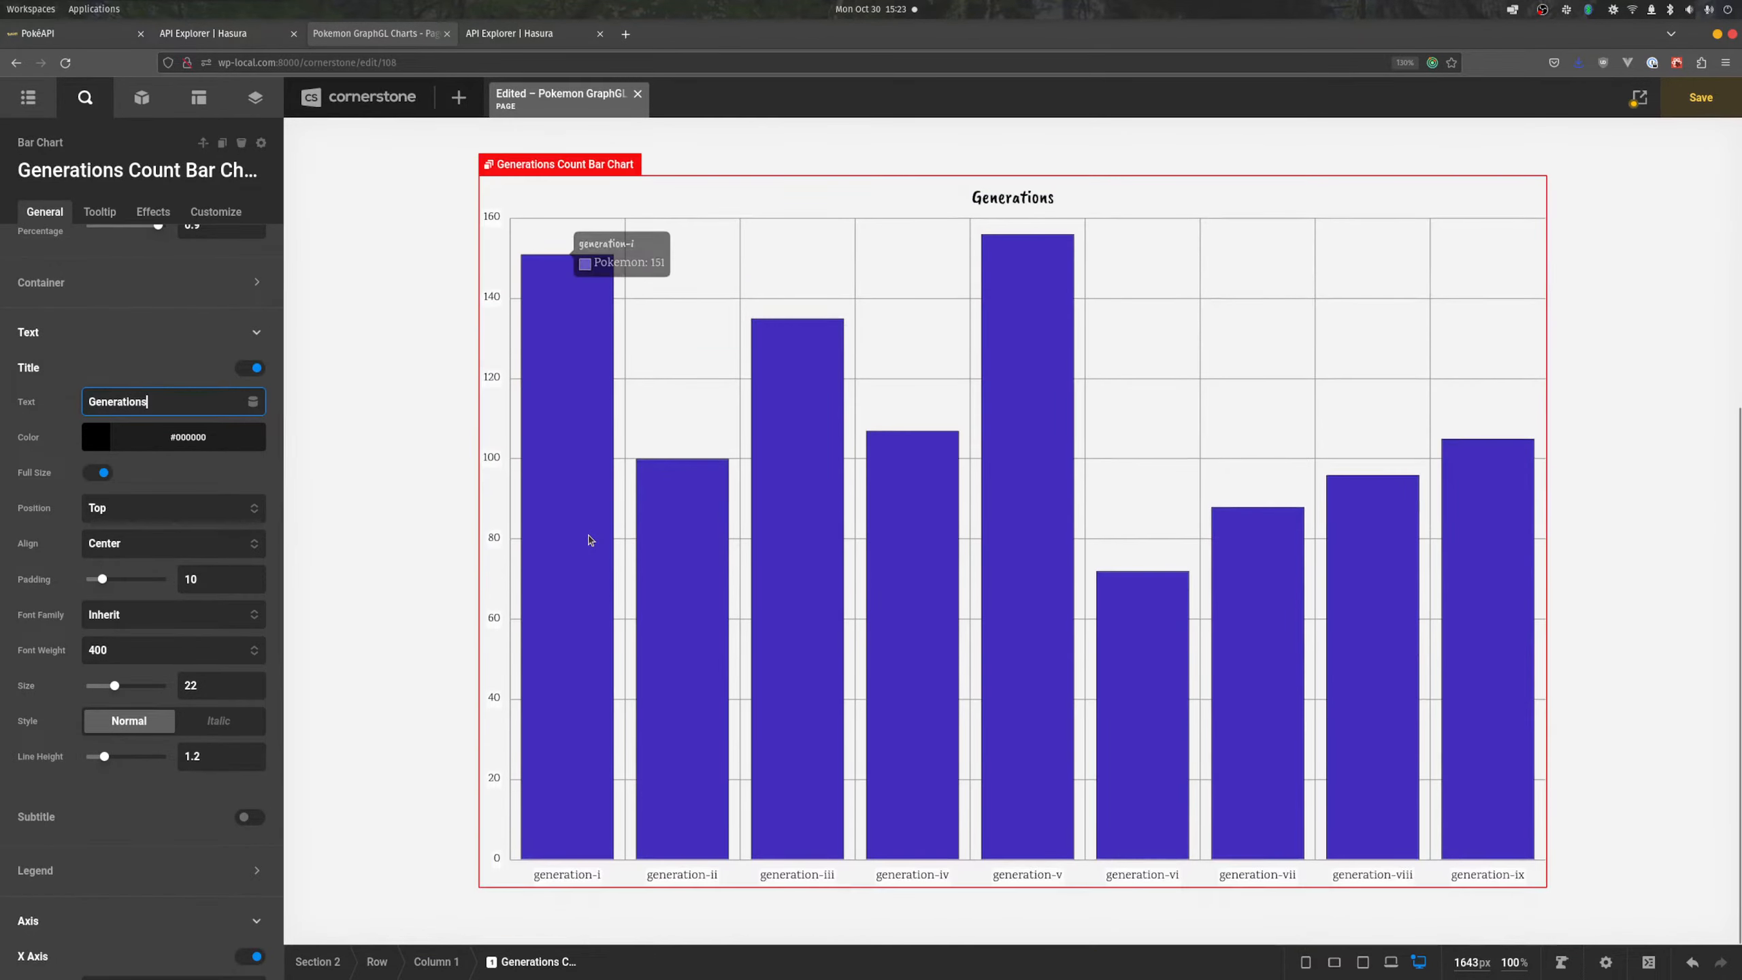
{"action": "key", "text": "ctrl+s"}
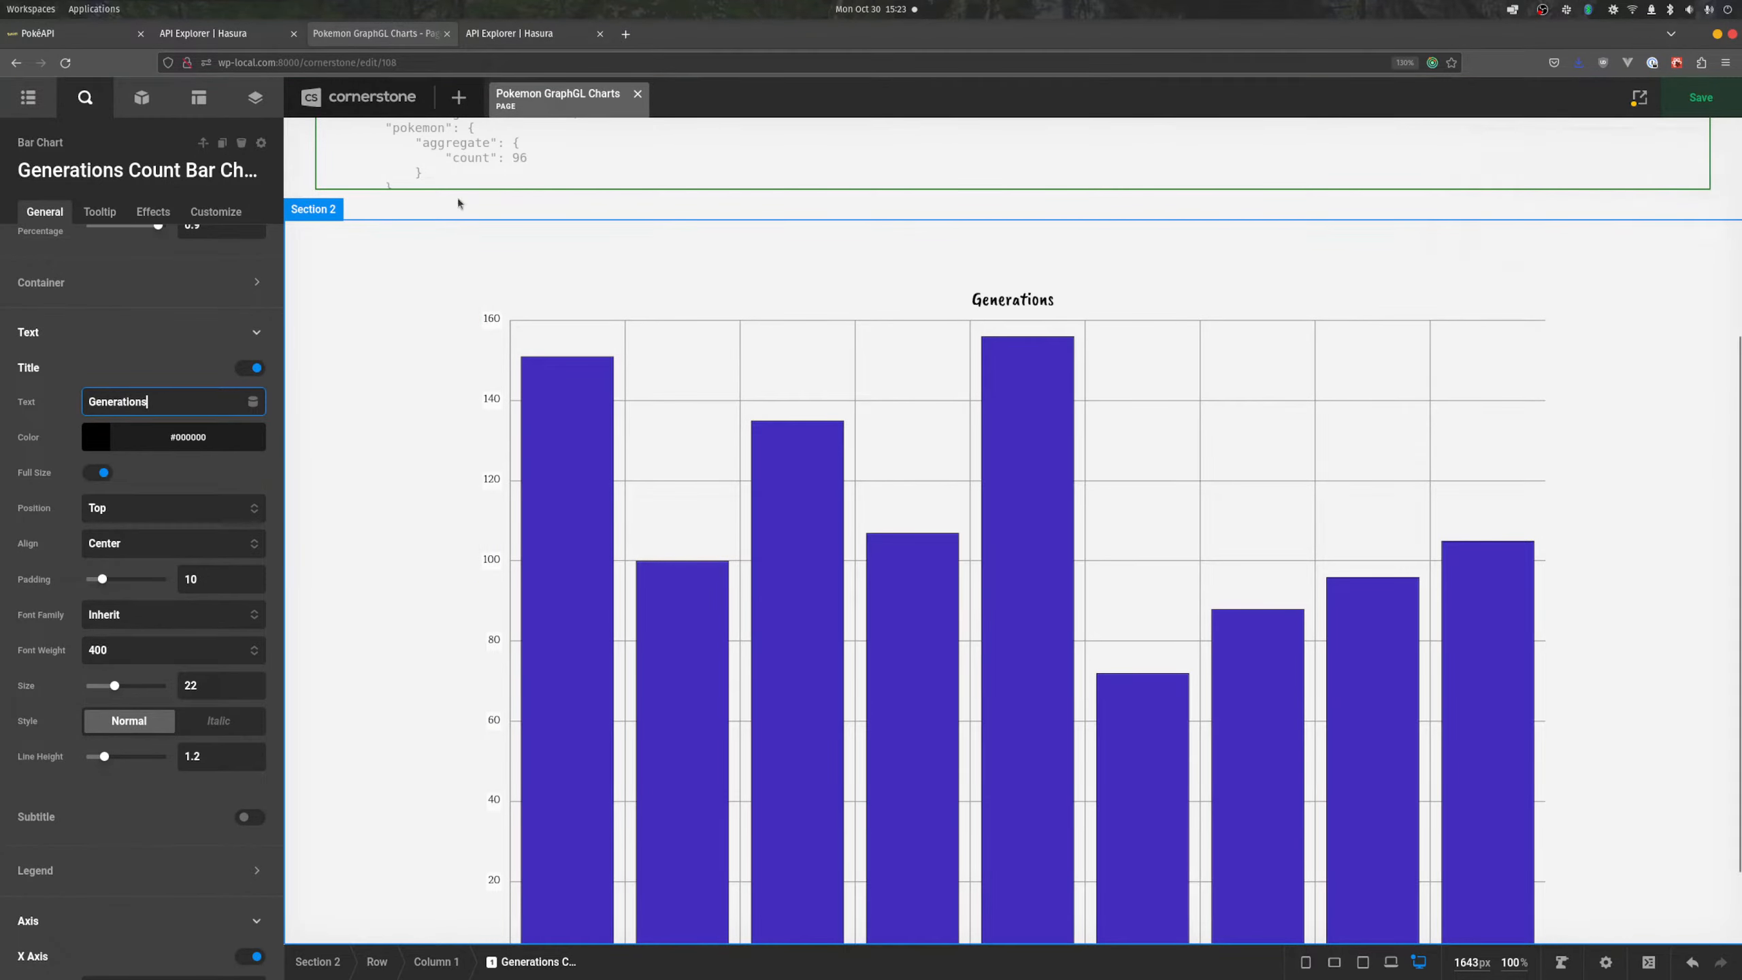
- Switch to the GraphiQL page with the abilities query and examine its limit and order_by arguments
{"action": "left_click", "coordinate": [484, 46]}
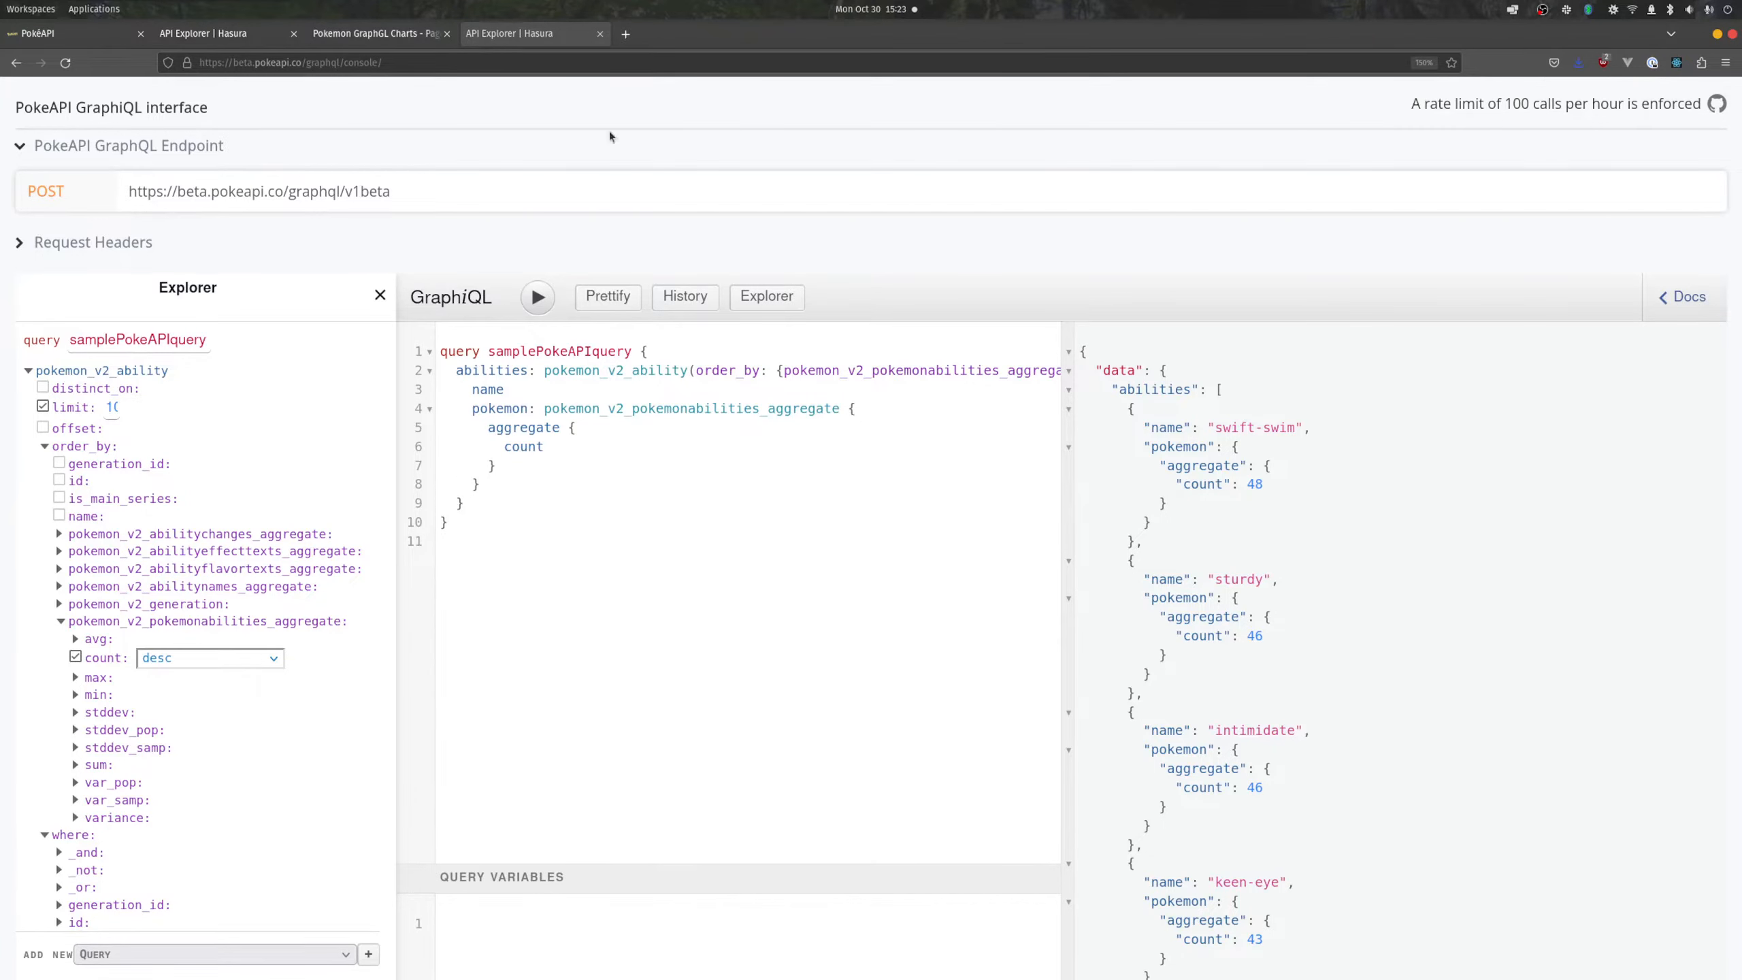
{"action": "scroll", "coordinate": [165, 439], "scroll_direction": "down", "scroll_amount": 3}
{"action": "scroll", "coordinate": [167, 438], "scroll_direction": "up", "scroll_amount": 3}
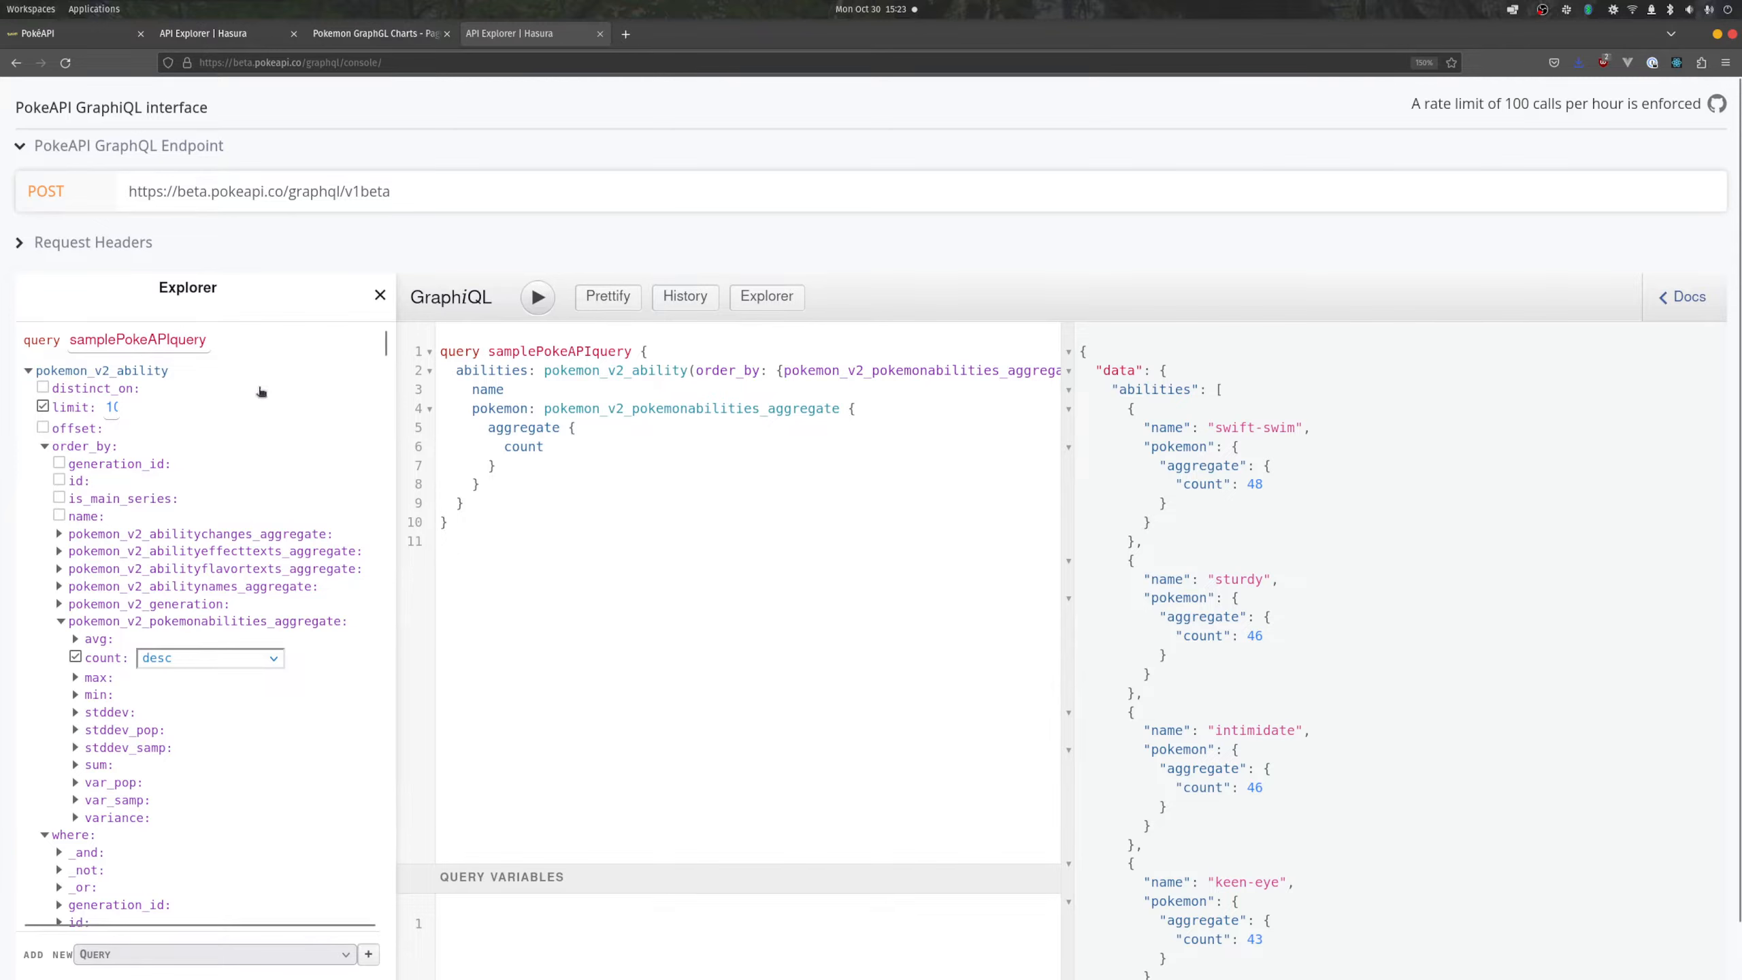
{"action": "scroll", "coordinate": [242, 432], "scroll_direction": "down", "scroll_amount": 3}
{"action": "scroll", "coordinate": [205, 412], "scroll_direction": "up", "scroll_amount": 3}
{"action": "scroll", "coordinate": [240, 505], "scroll_direction": "down", "scroll_amount": 3}
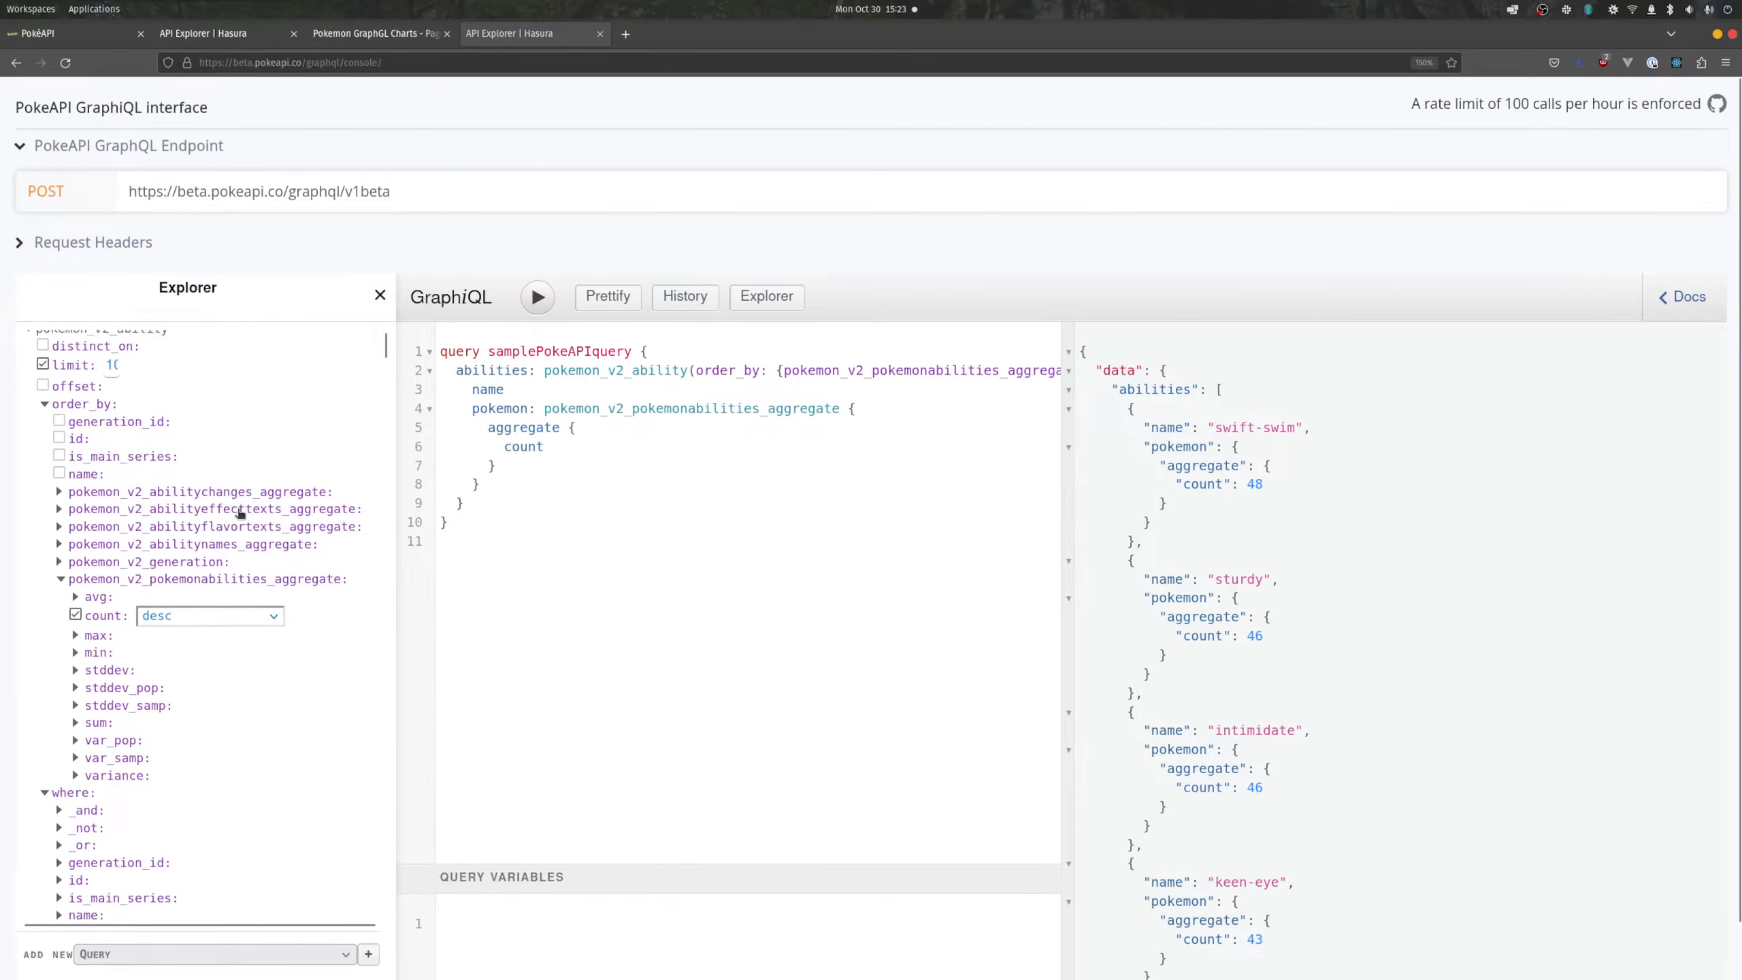
{"action": "scroll", "coordinate": [241, 505], "scroll_direction": "up", "scroll_amount": 3}
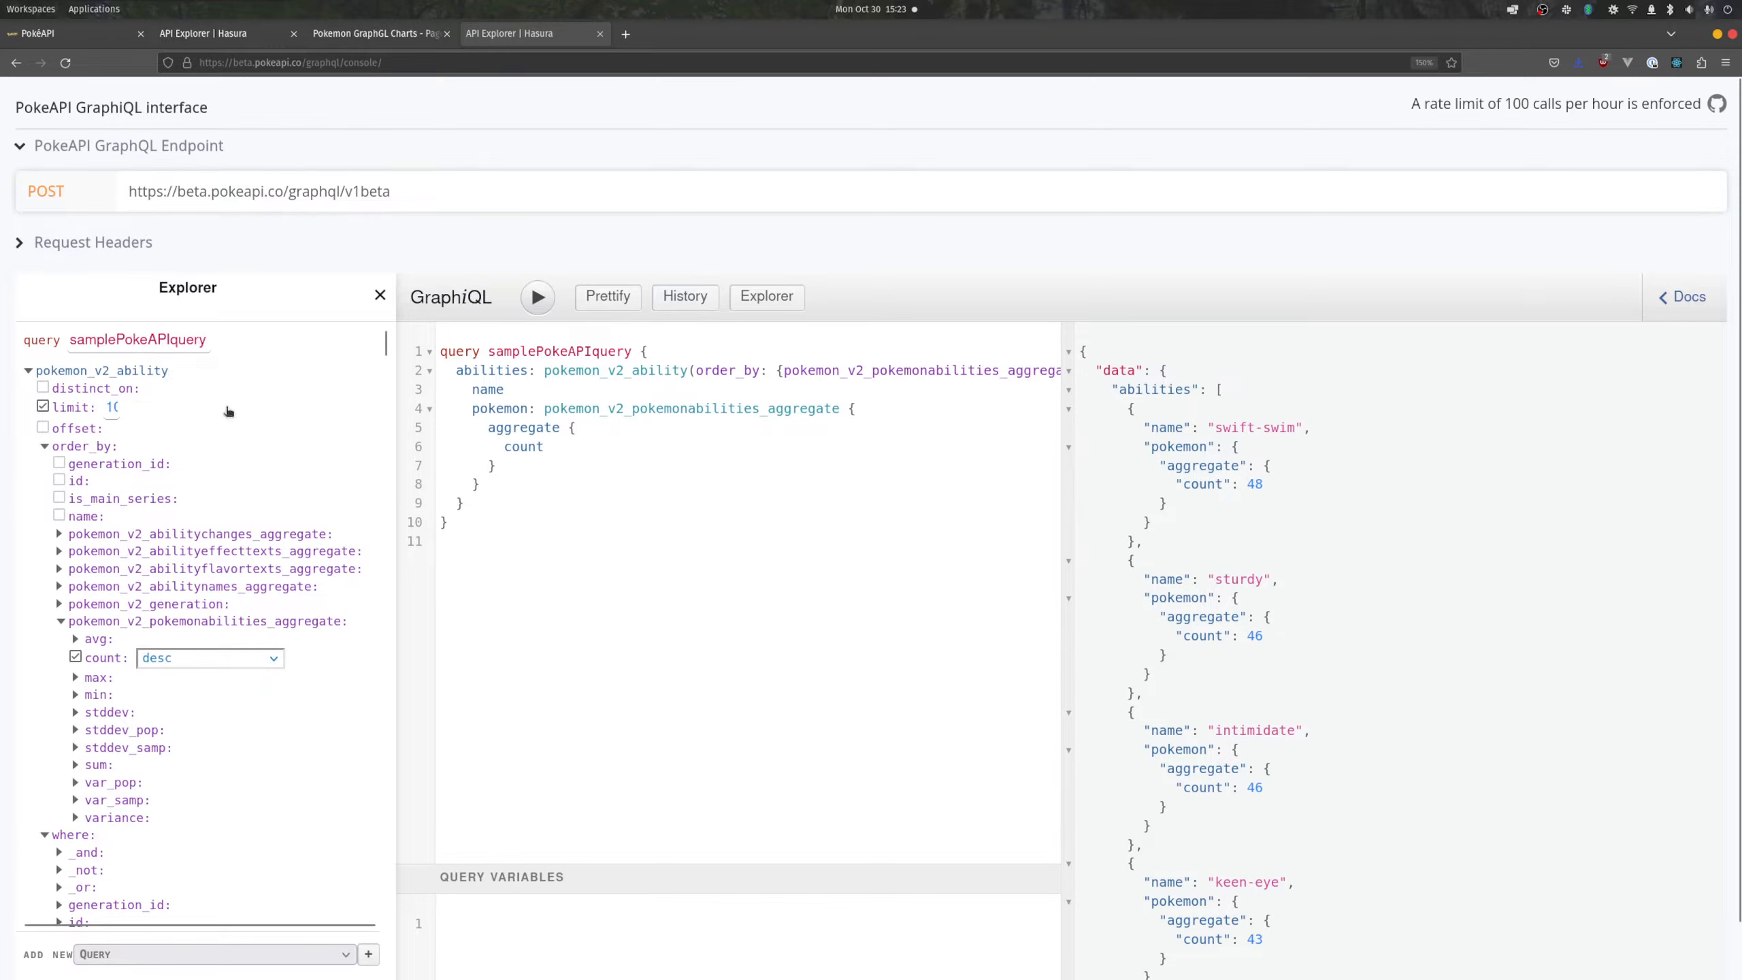
- Run the abilities query and compare its sort and limit arguments with the first result's name and count
{"action": "left_click", "coordinate": [539, 307]}
{"action": "scroll", "coordinate": [127, 530], "scroll_direction": "down", "scroll_amount": 2}
{"action": "scroll", "coordinate": [155, 508], "scroll_direction": "up", "scroll_amount": 2}
{"action": "scroll", "coordinate": [135, 468], "scroll_direction": "down", "scroll_amount": 4}
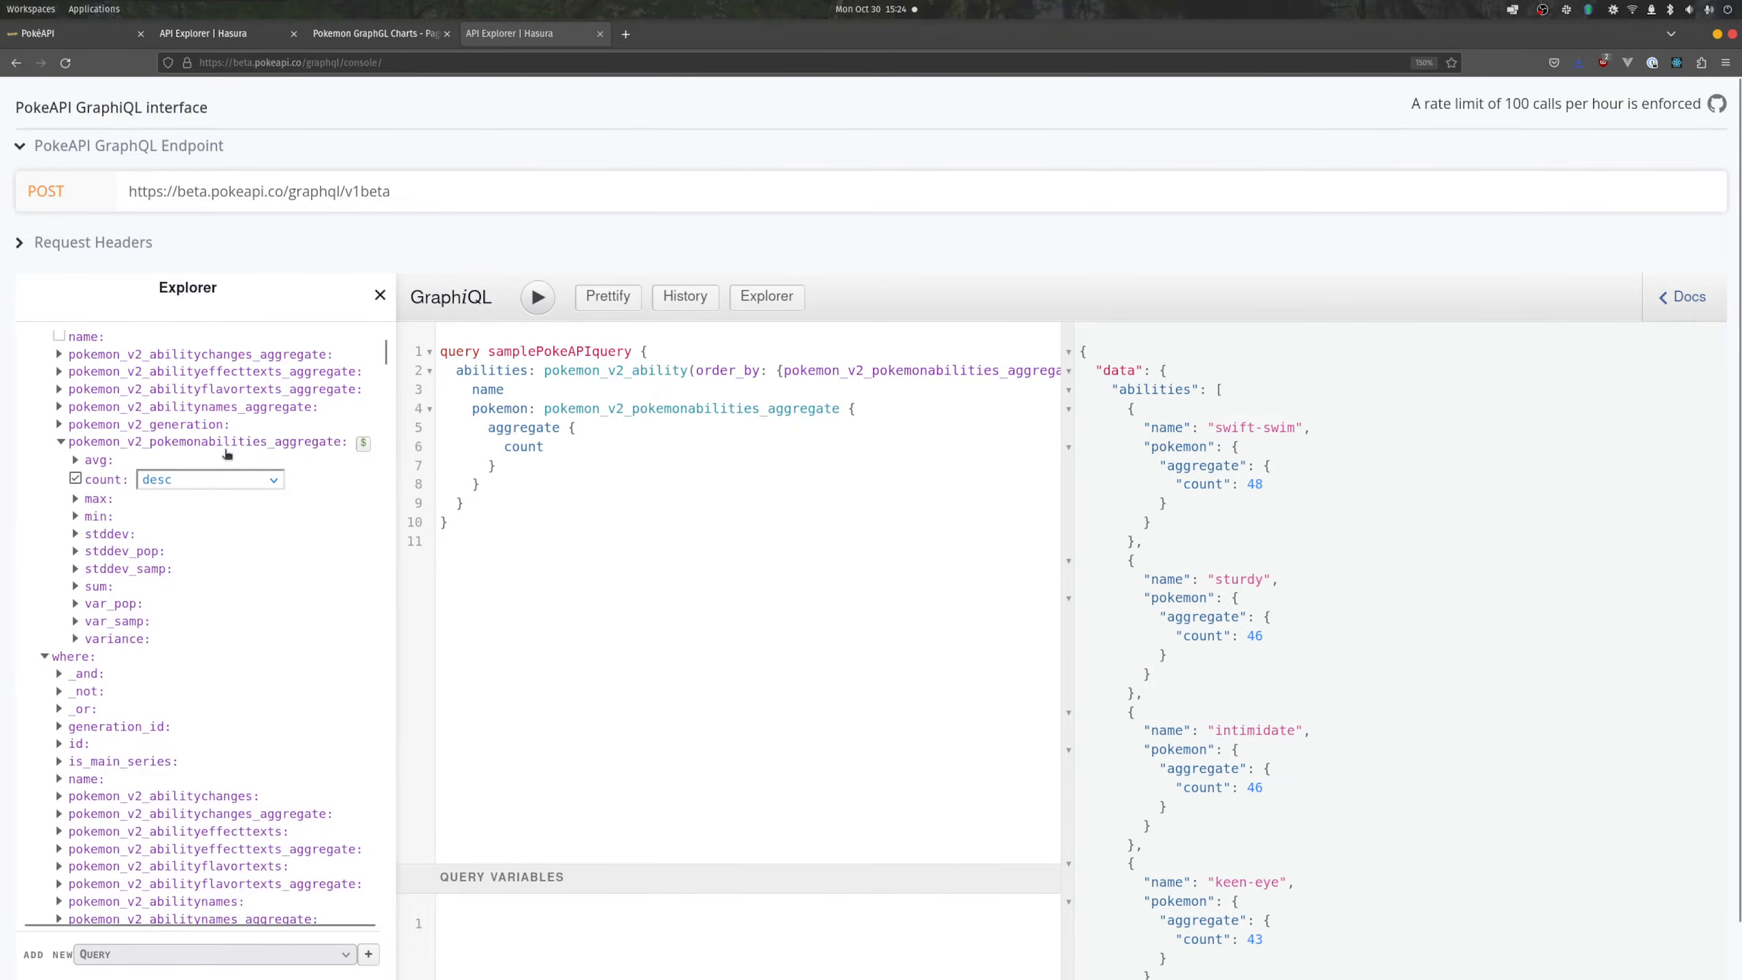
{"action": "scroll", "coordinate": [199, 472], "scroll_direction": "up", "scroll_amount": 1}
{"action": "scroll", "coordinate": [200, 472], "scroll_direction": "up", "scroll_amount": 5}
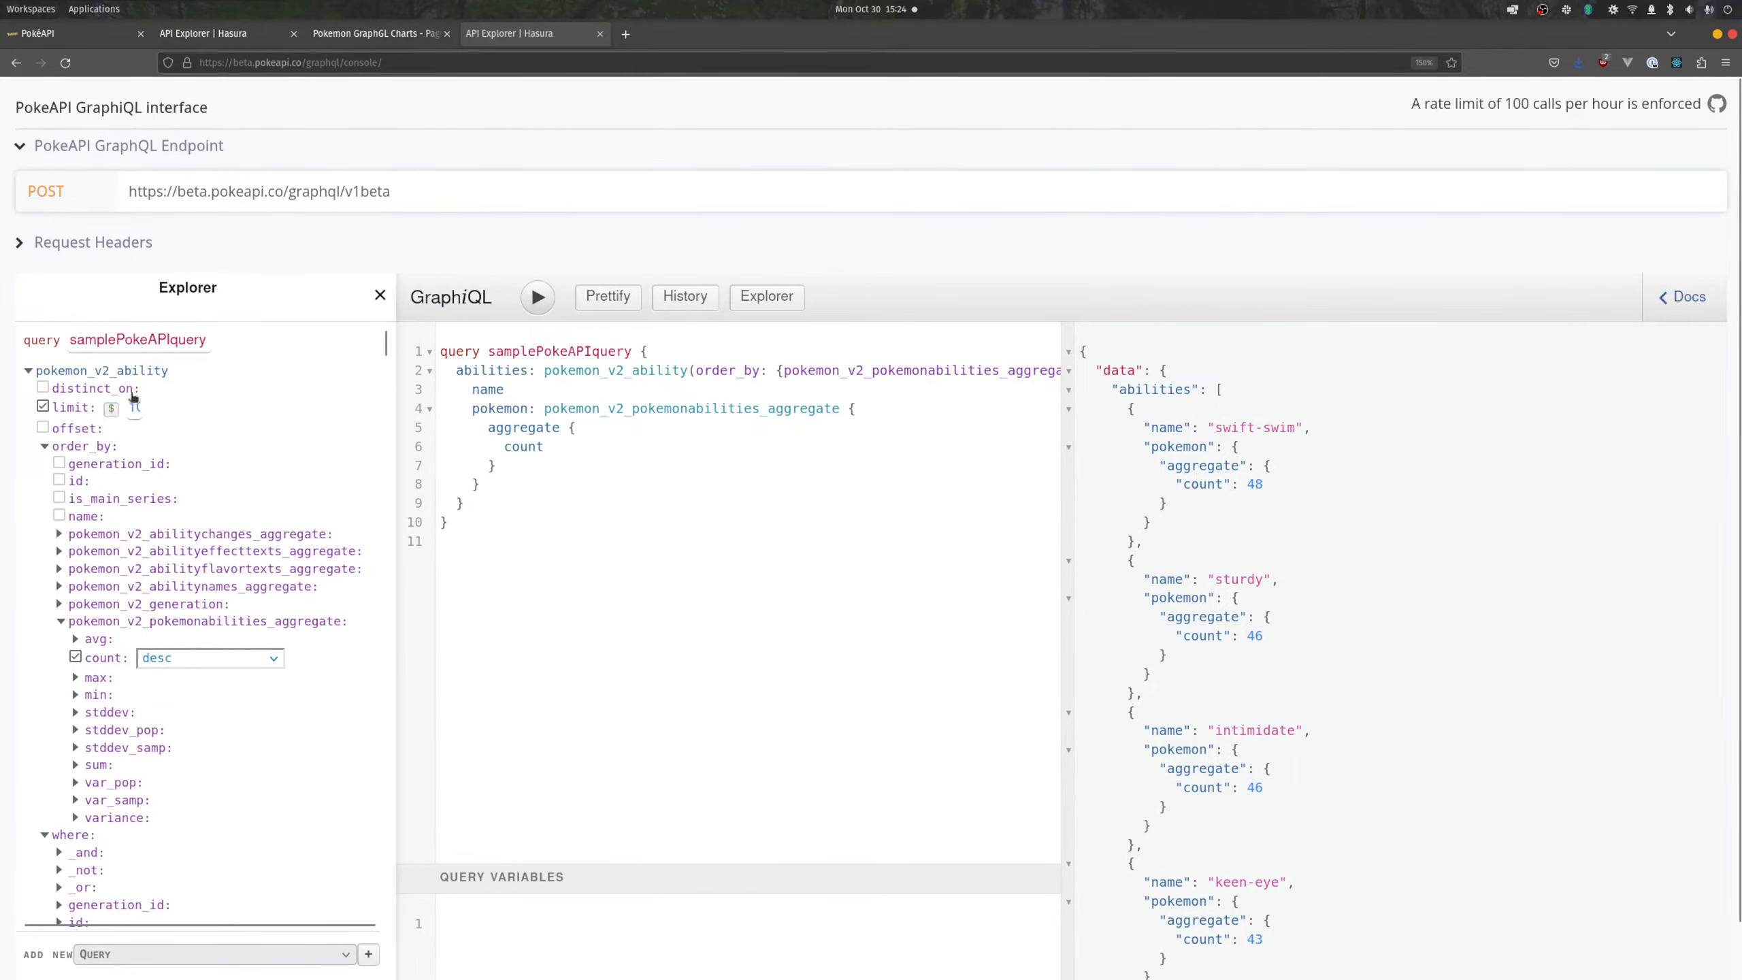
{"action": "triple_click", "coordinate": [1232, 429]}
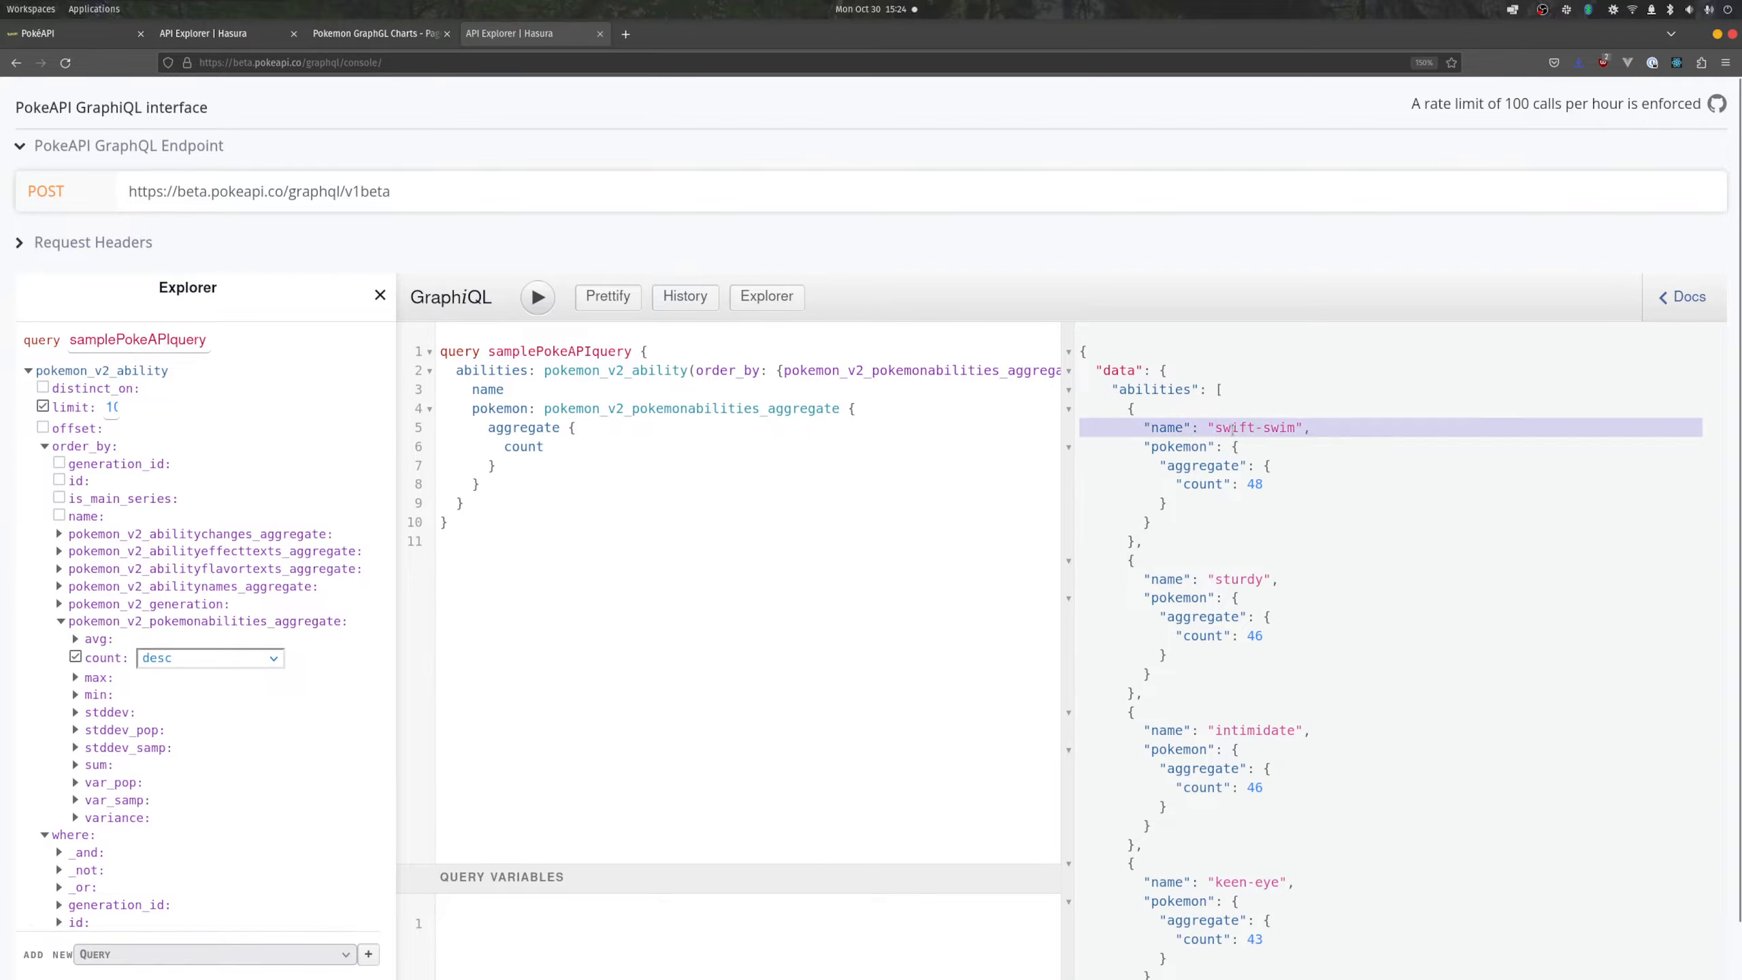
{"action": "triple_click", "coordinate": [1253, 485]}
{"action": "left_click", "coordinate": [1206, 505]}
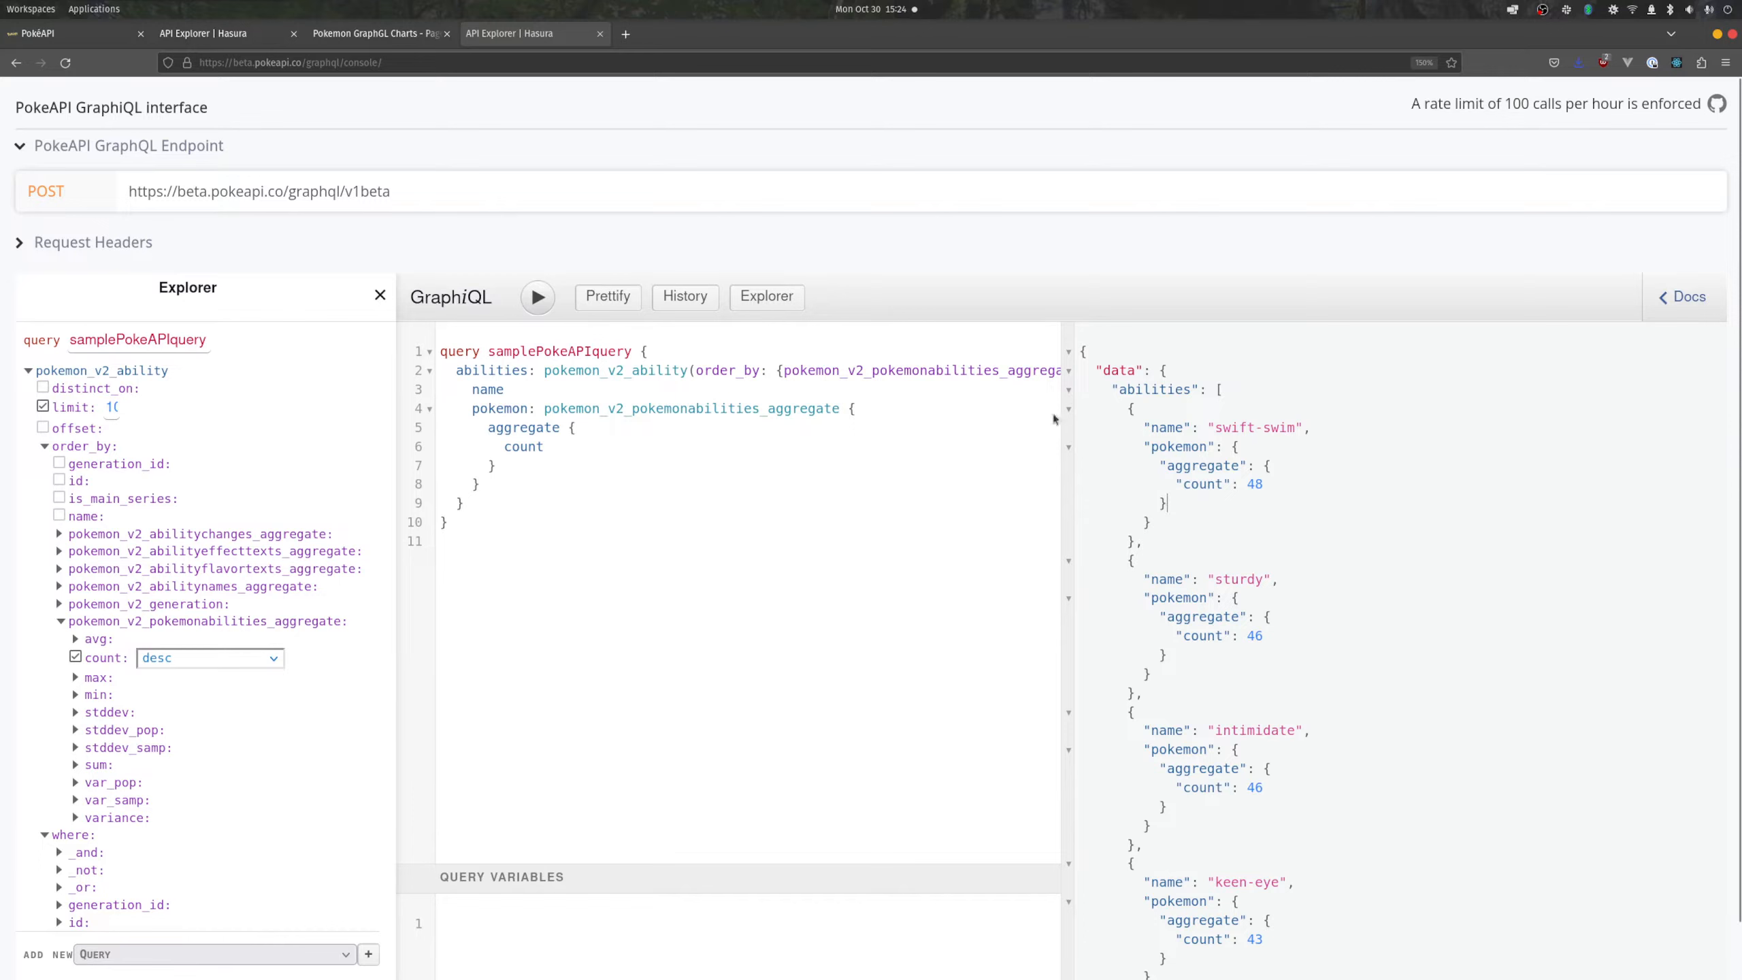
- Examine the abilities query's where filter, down to the _gt predicate on the pokemon_v2_pokemonabilities_aggregate count
{"action": "scroll", "coordinate": [223, 547], "scroll_direction": "down", "scroll_amount": 5}
{"action": "scroll", "coordinate": [224, 547], "scroll_direction": "down", "scroll_amount": 3}
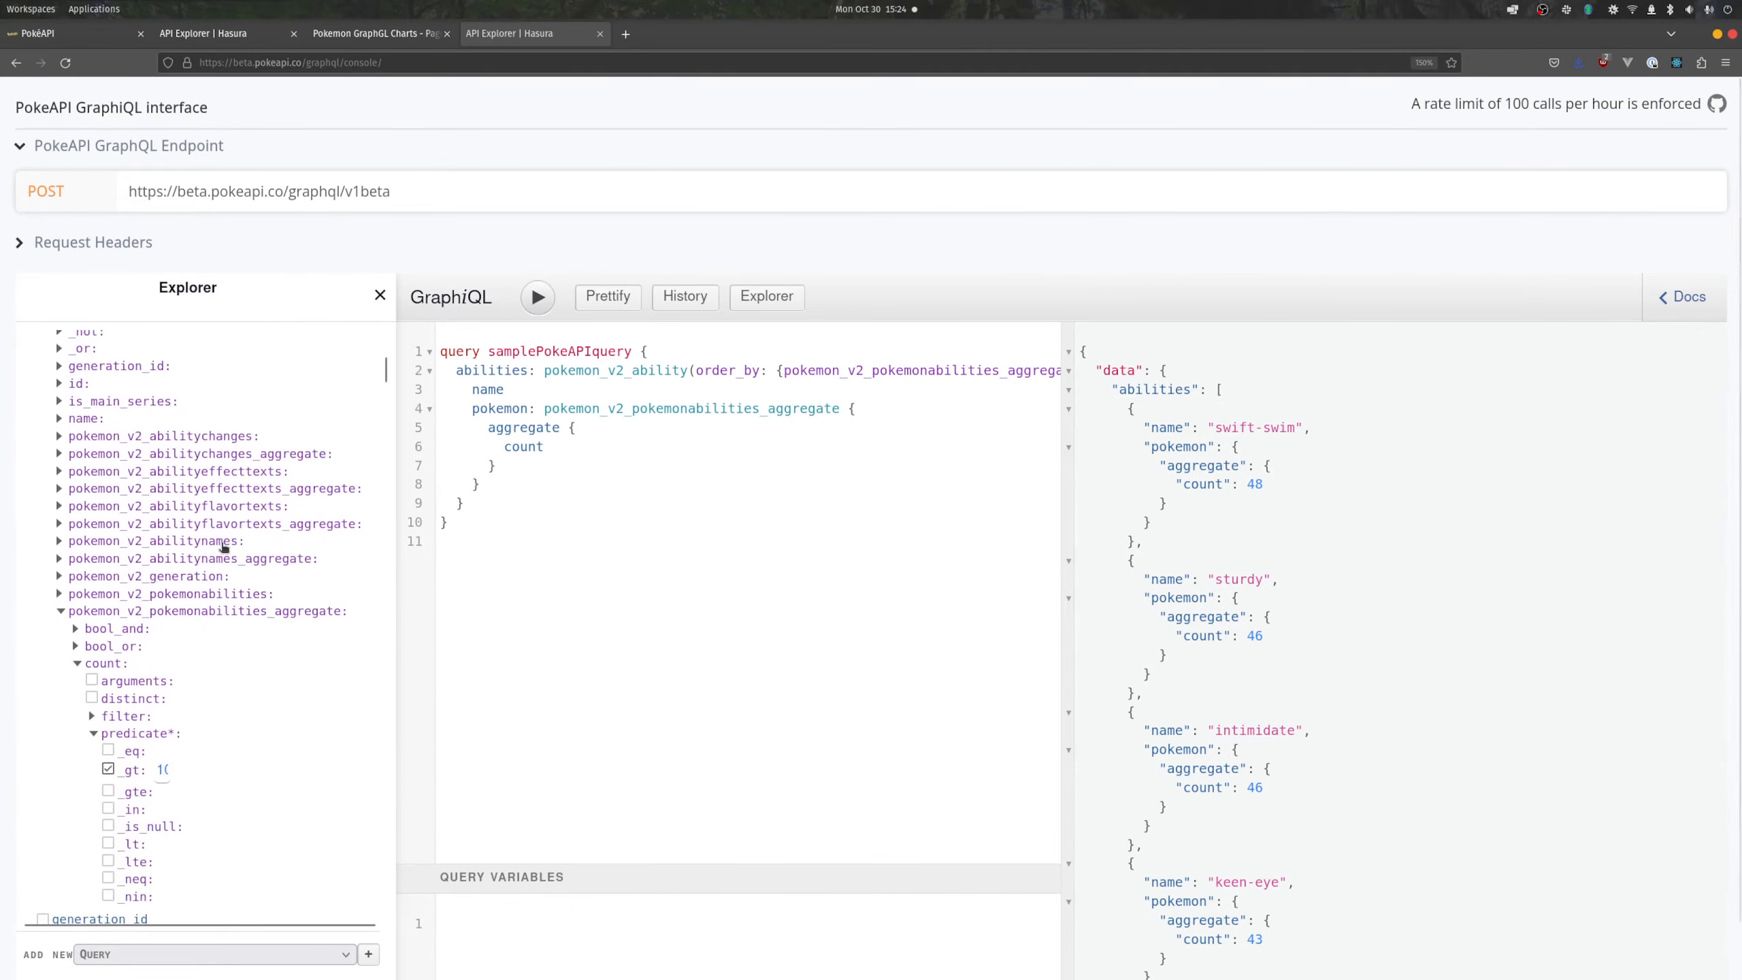
{"action": "scroll", "coordinate": [224, 547], "scroll_direction": "up", "scroll_amount": 1}
{"action": "scroll", "coordinate": [224, 547], "scroll_direction": "down", "scroll_amount": 2}
{"action": "left_click", "coordinate": [108, 679]}
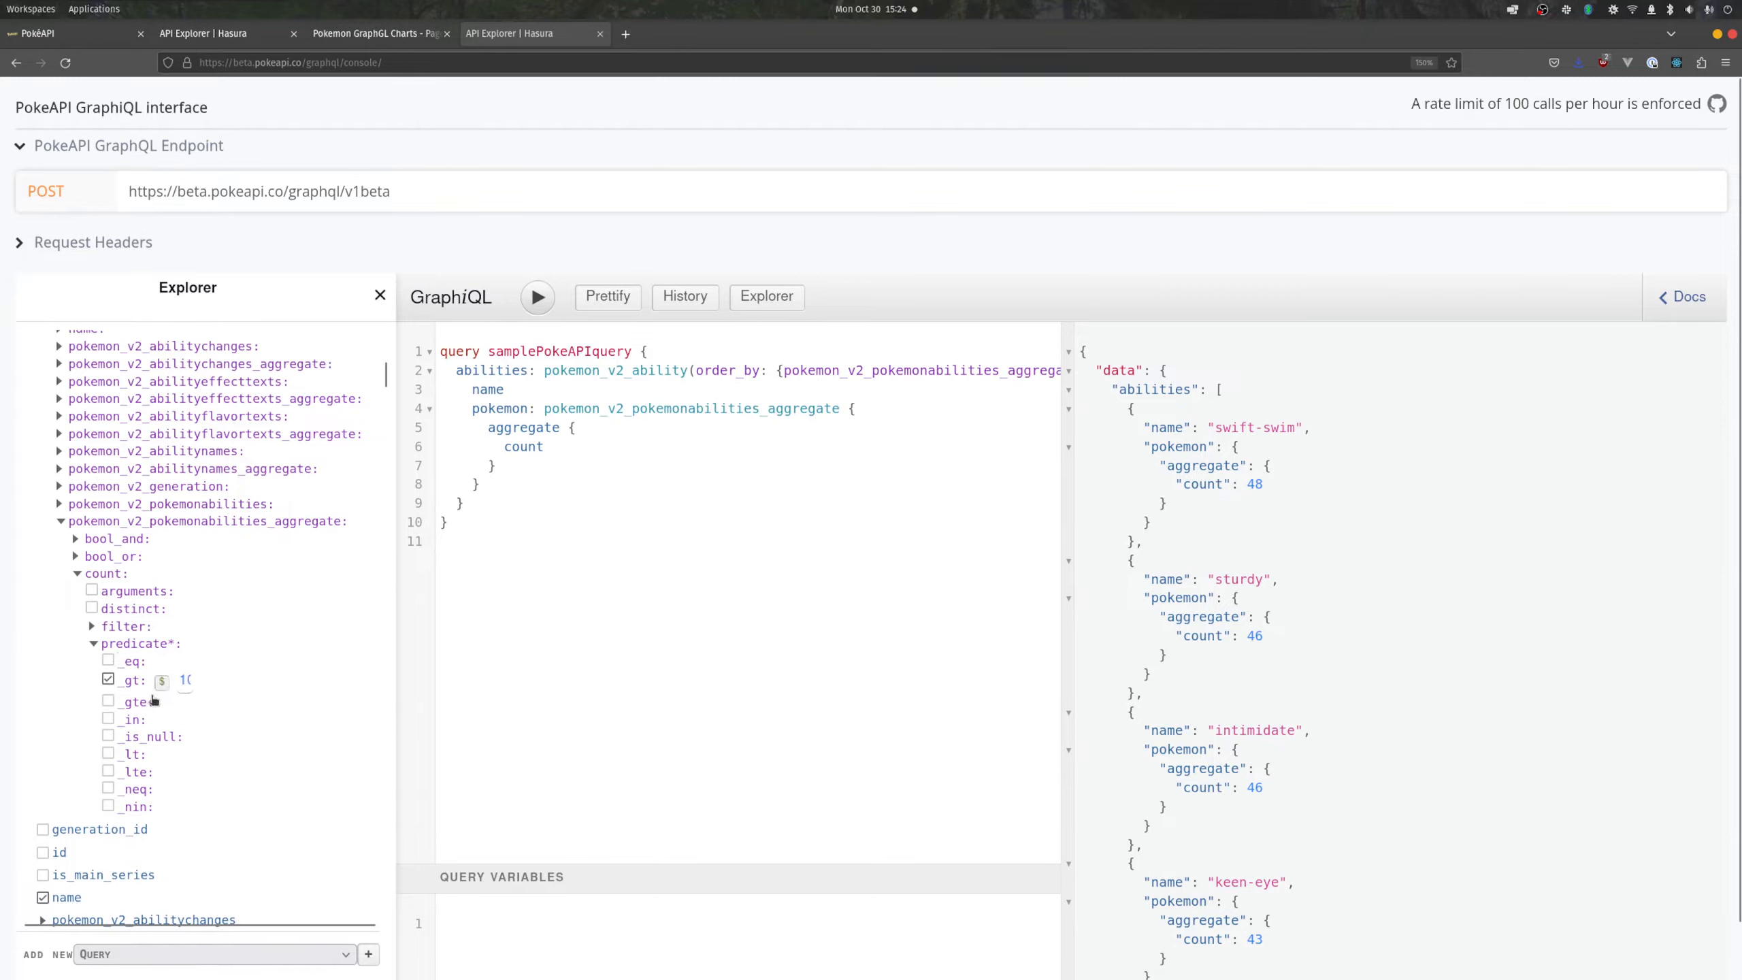
{"action": "mouse_move", "coordinate": [156, 683]}
{"action": "scroll", "coordinate": [103, 538], "scroll_direction": "up", "scroll_amount": 4}
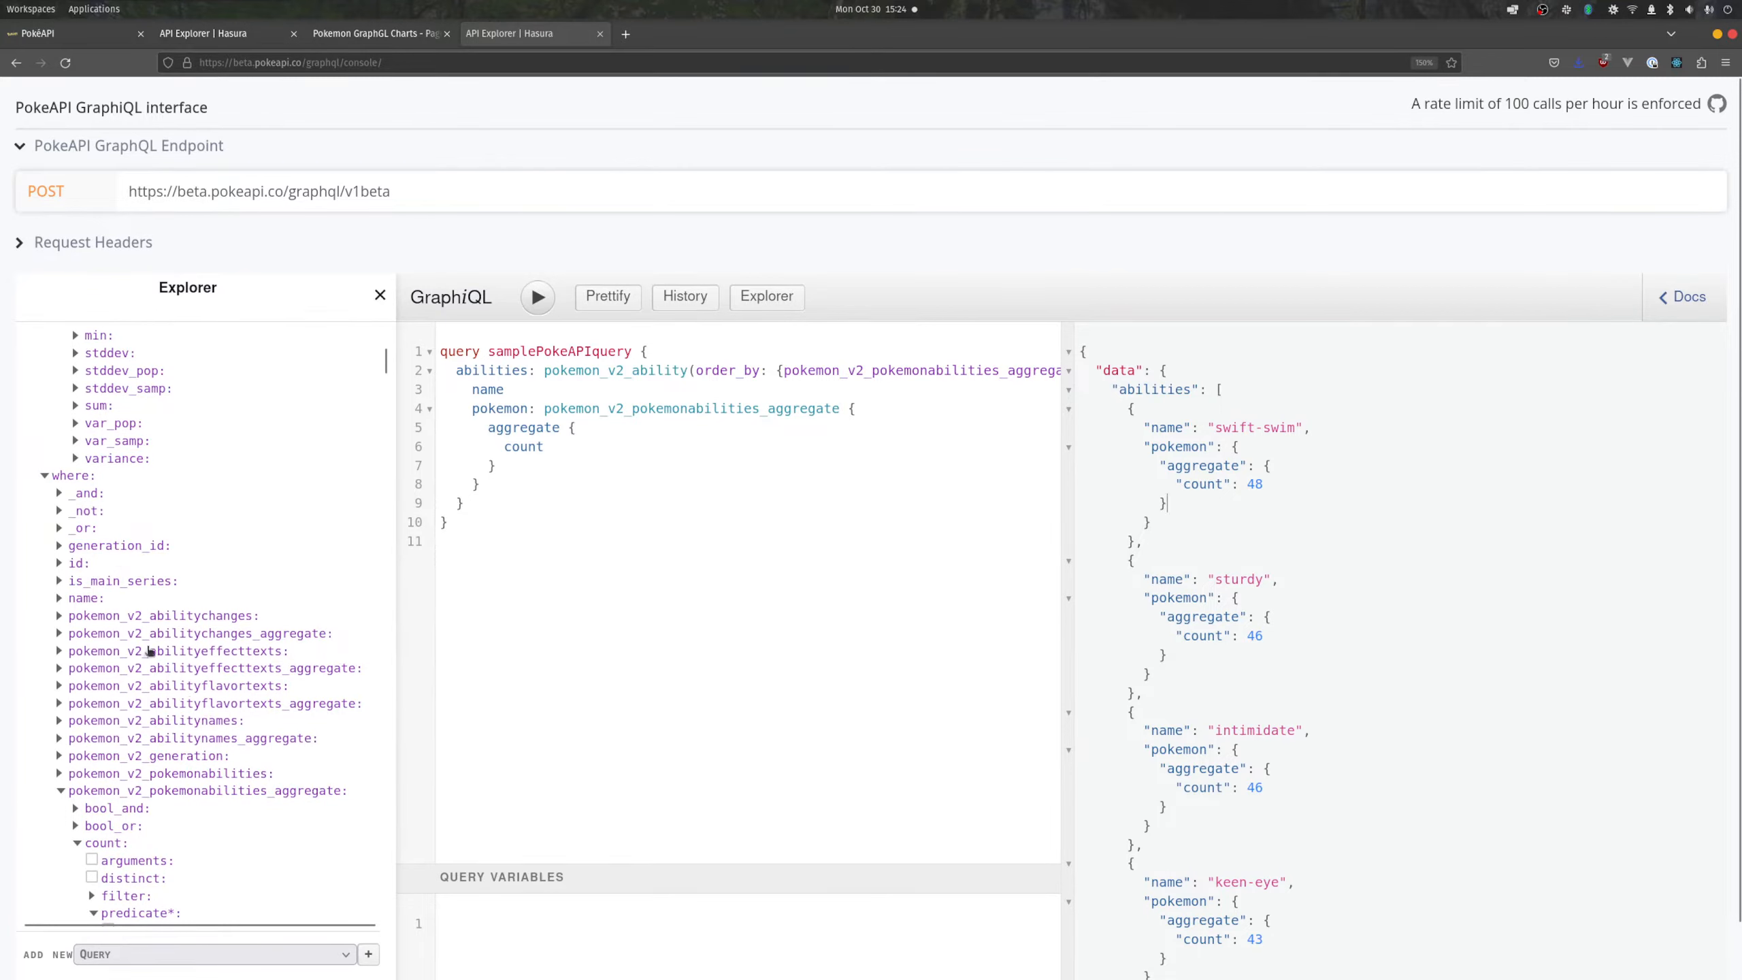
{"action": "scroll", "coordinate": [192, 704], "scroll_direction": "down", "scroll_amount": 3}
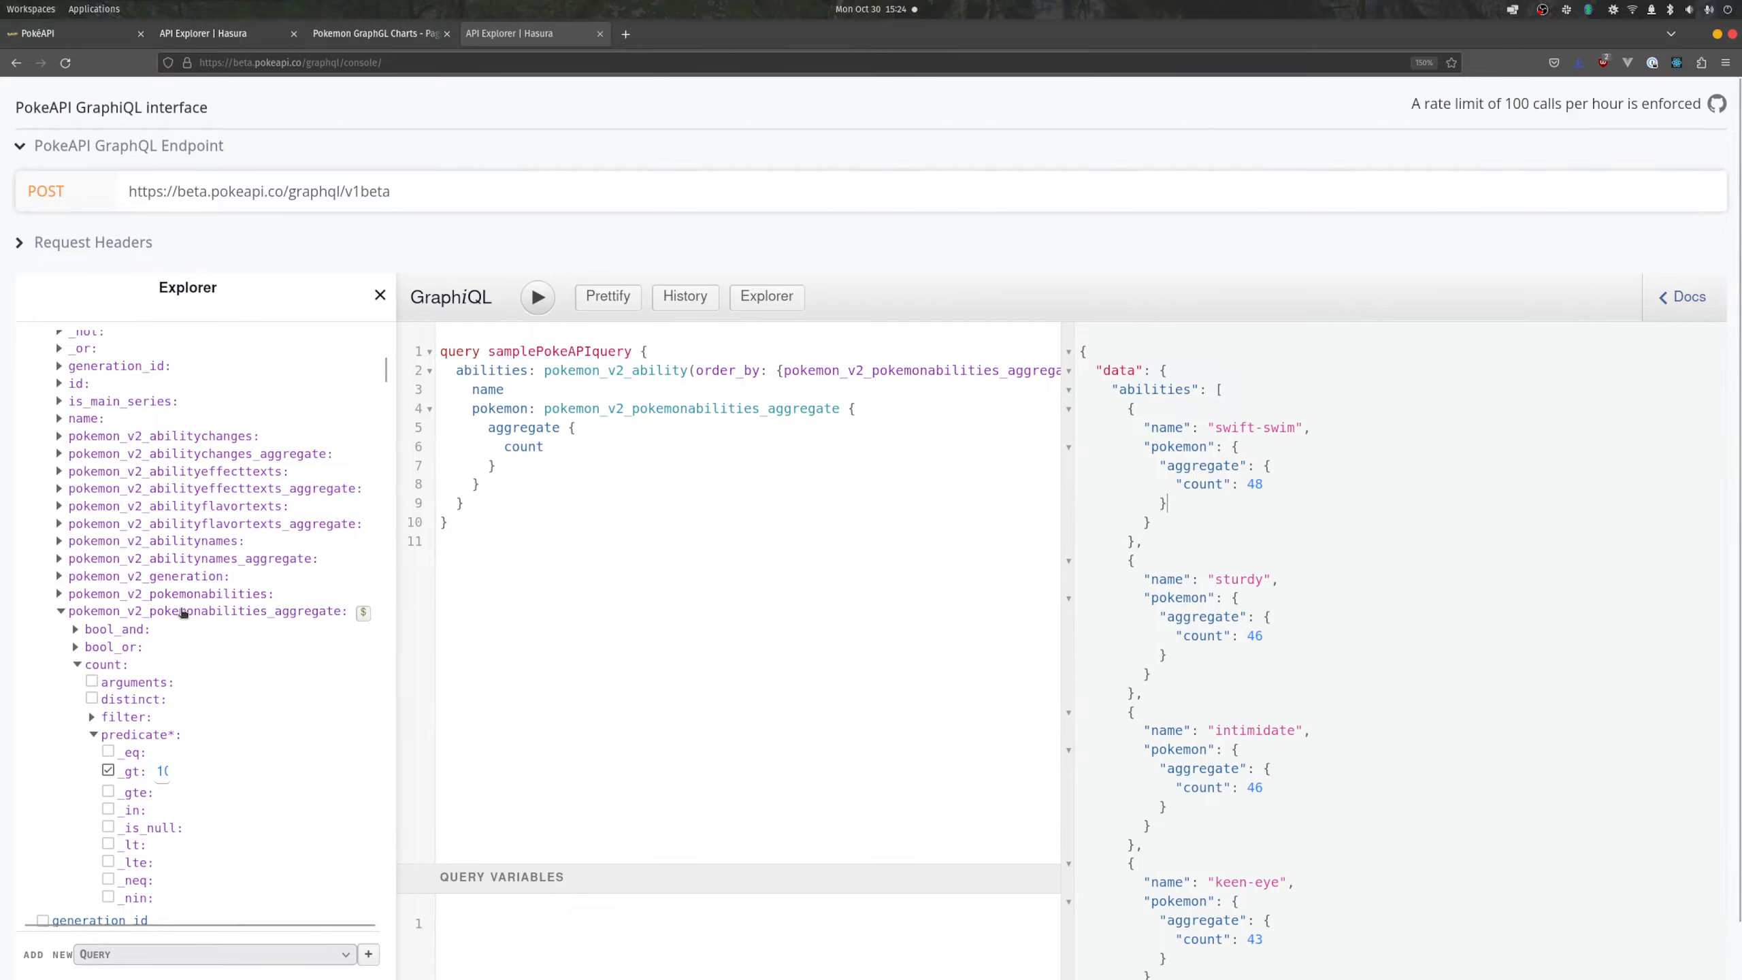
{"action": "scroll", "coordinate": [183, 613], "scroll_direction": "down", "scroll_amount": 2}
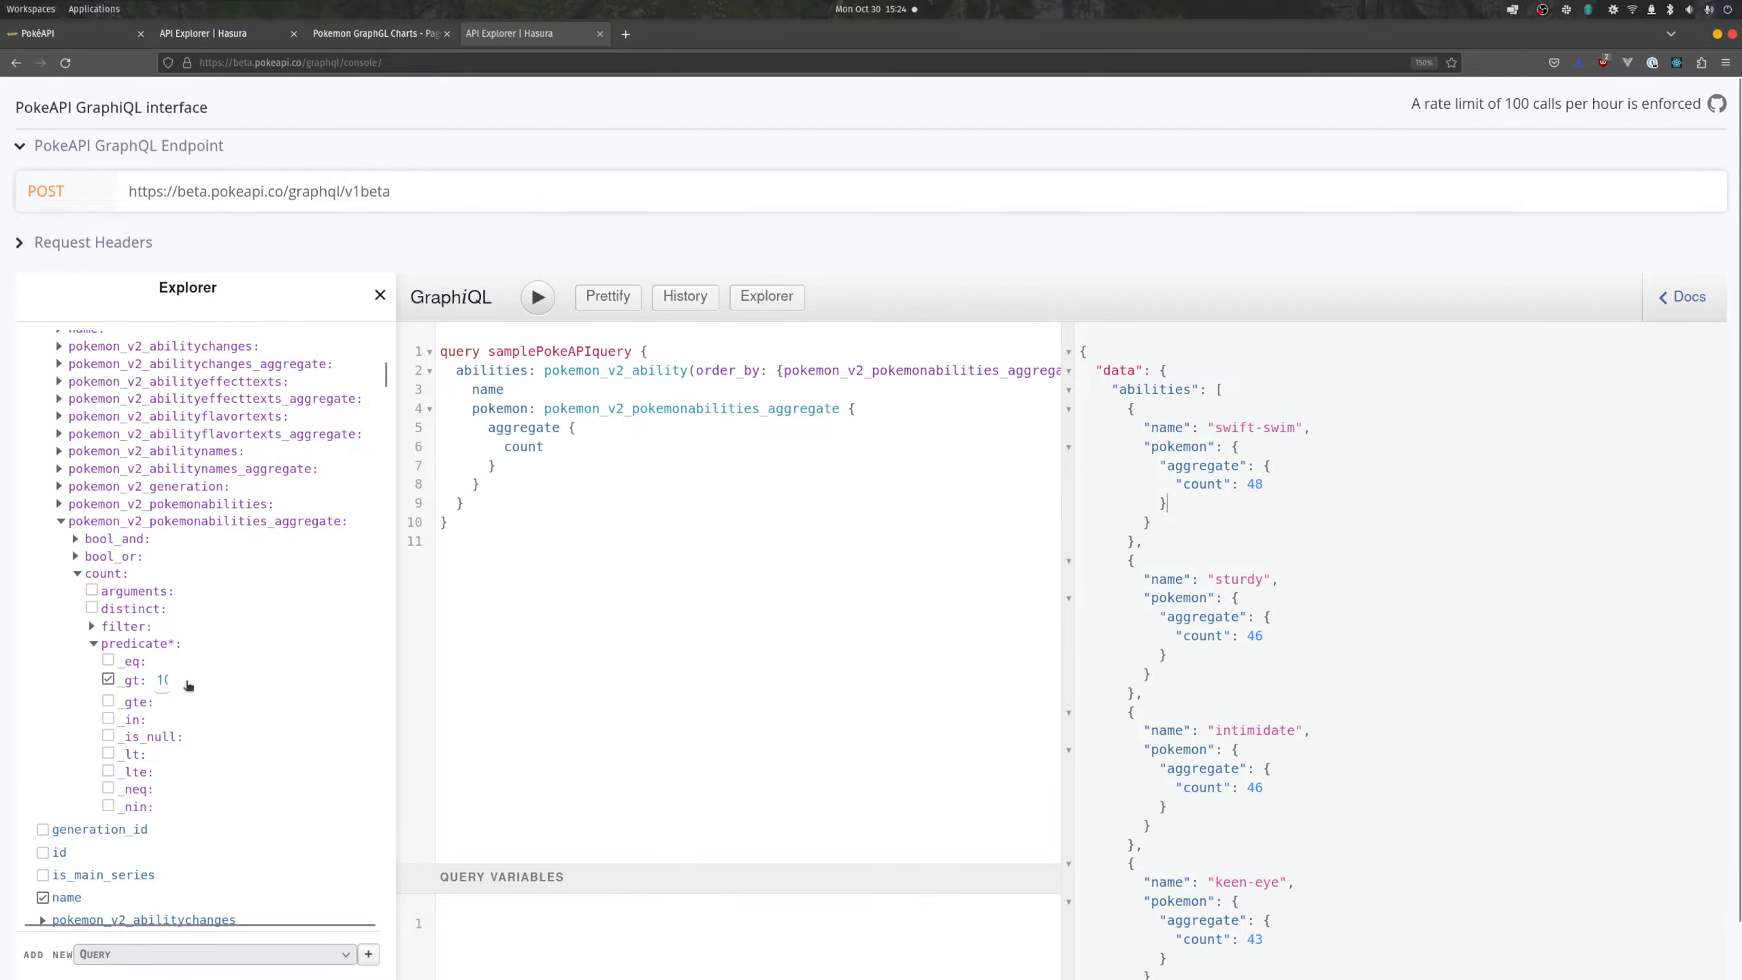
{"action": "double_click", "coordinate": [163, 680]}
{"action": "left_click", "coordinate": [164, 680]}
{"action": "left_click_drag", "start_coordinate": [166, 680], "coordinate": [150, 684]}
{"action": "scroll", "coordinate": [281, 621], "scroll_direction": "up", "scroll_amount": 10}
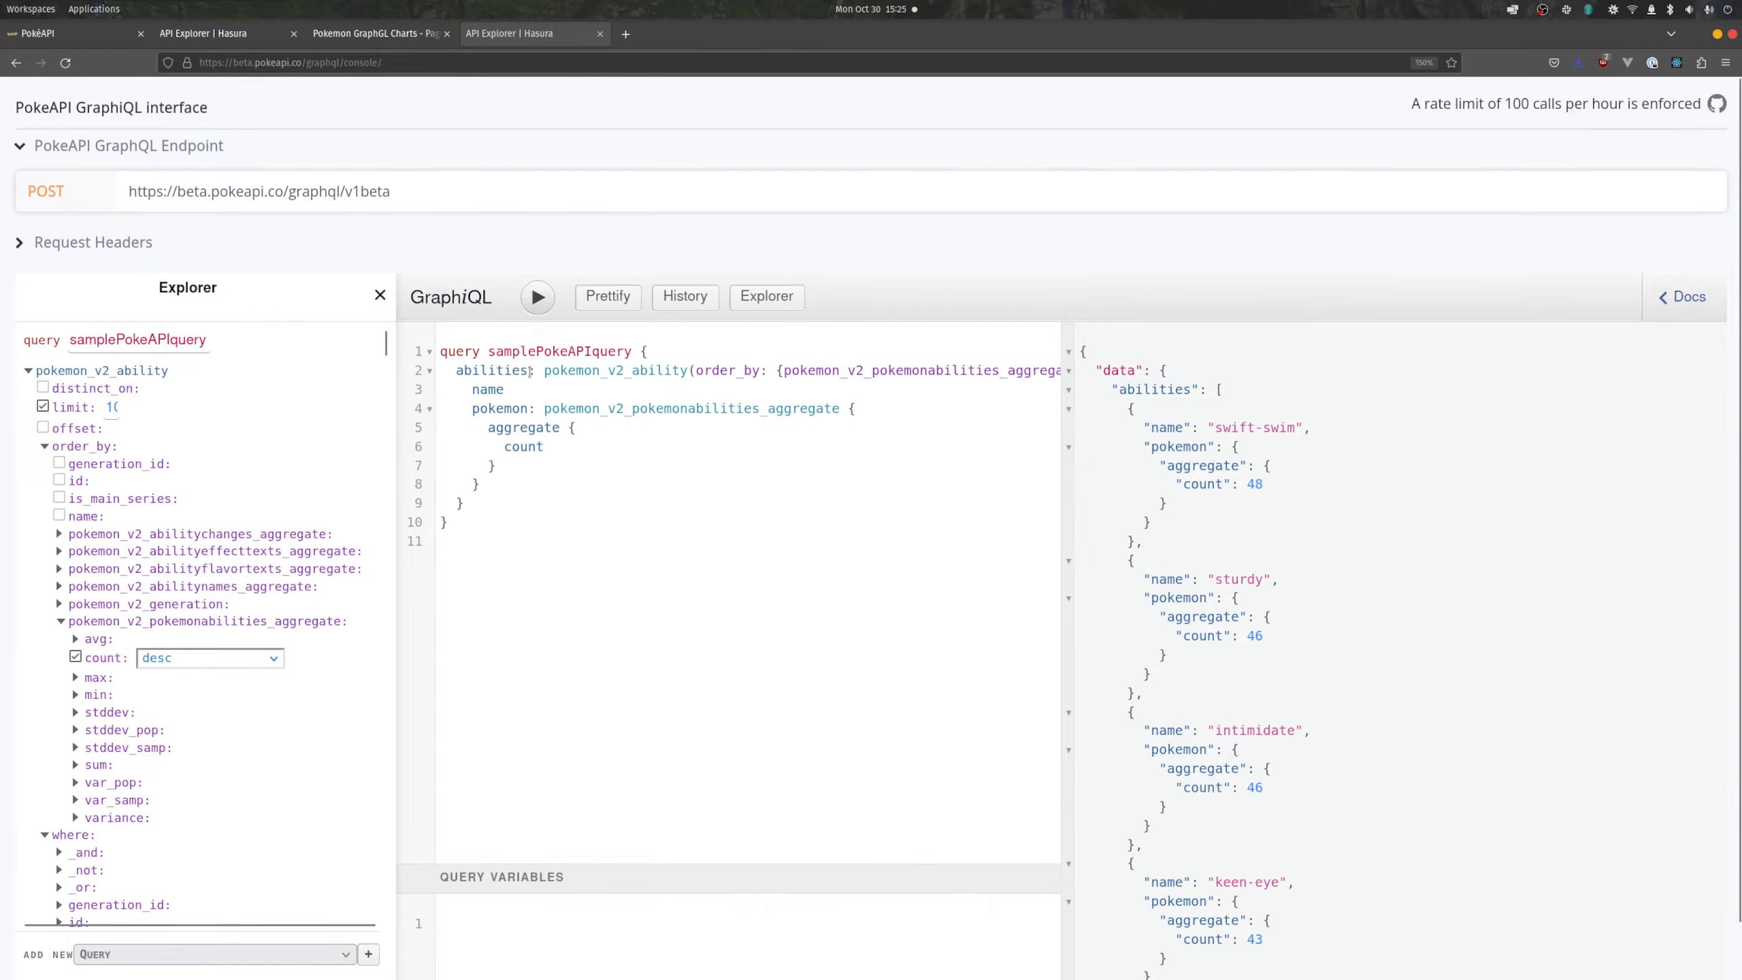
- Rename the samplePokeAPIquery abilities query to abilitiesAggregate
{"action": "double_click", "coordinate": [574, 353]}
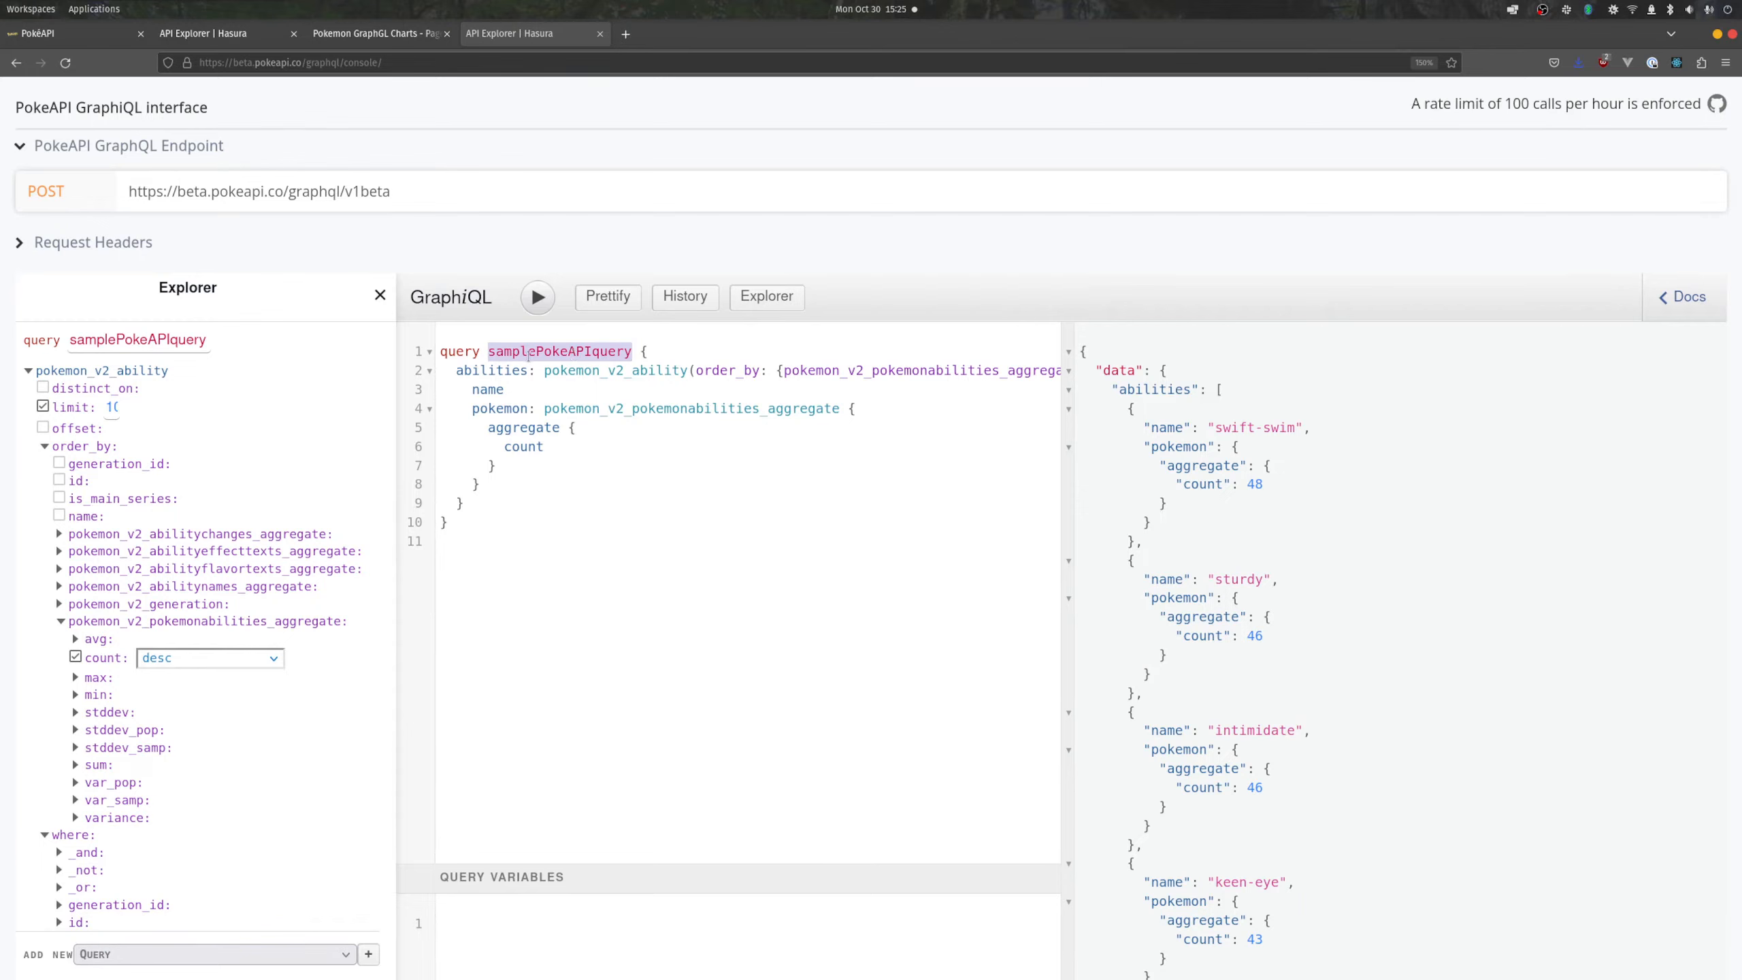
{"action": "type", "text": "abilitiesAgg"}
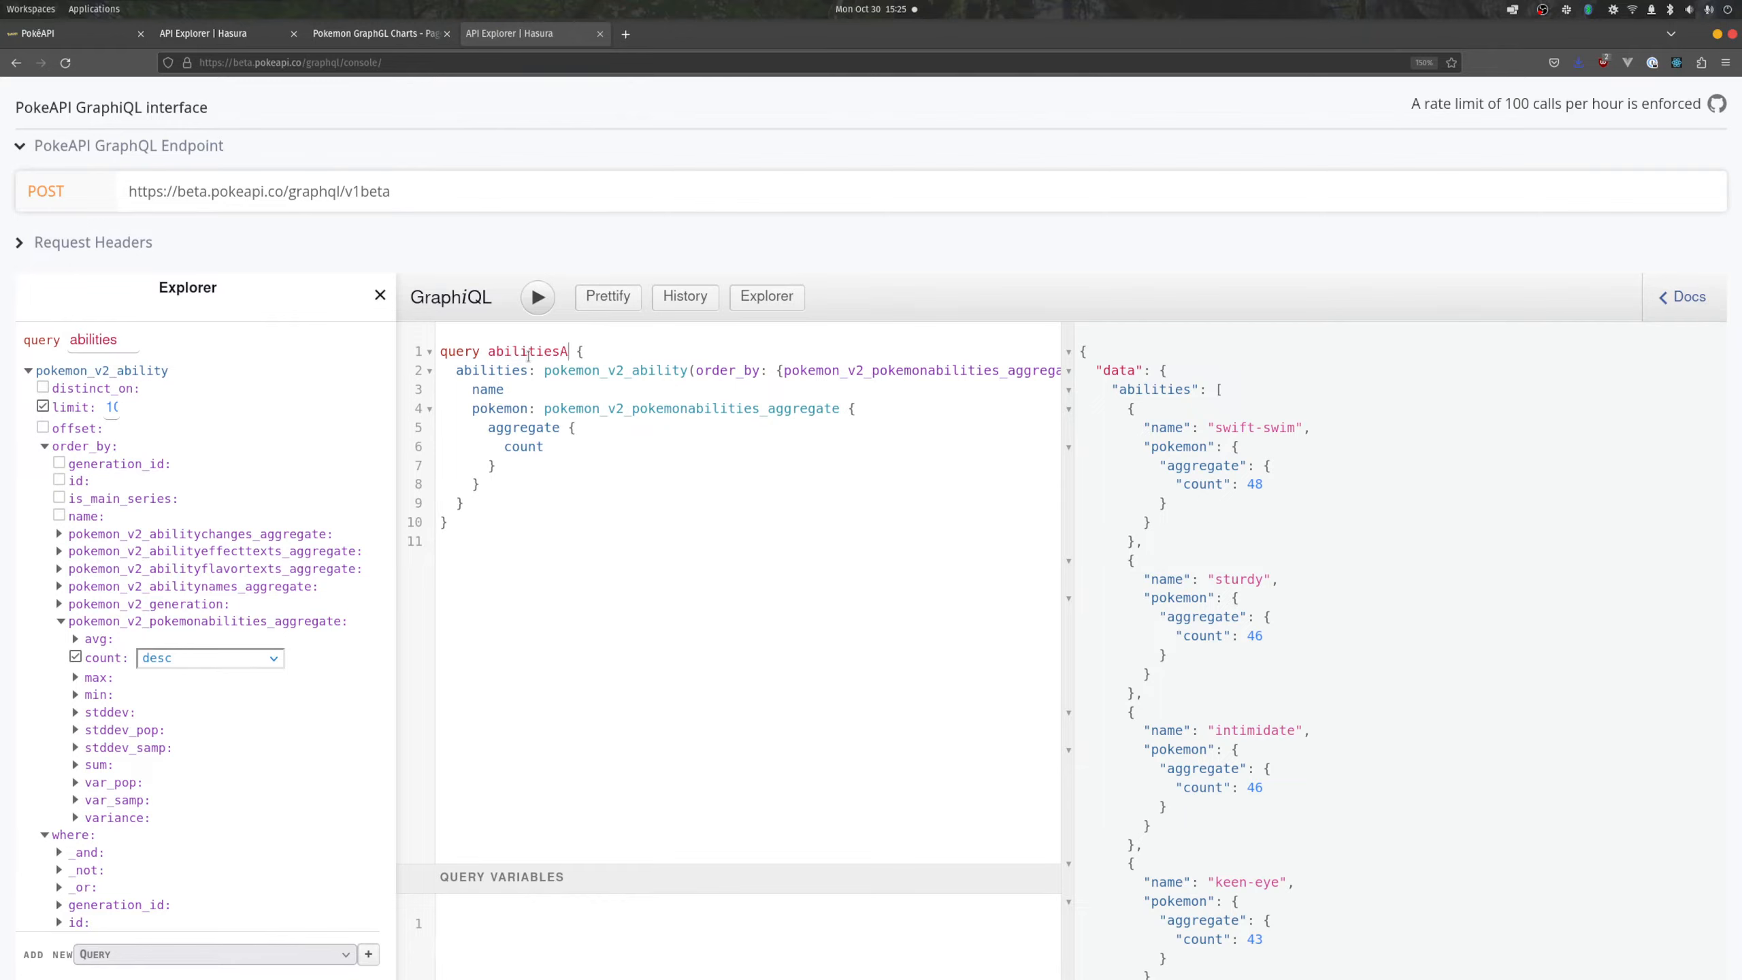
{"action": "type", "text": "regate"}
{"action": "left_click_drag", "start_coordinate": [528, 355], "coordinate": [513, 499]}
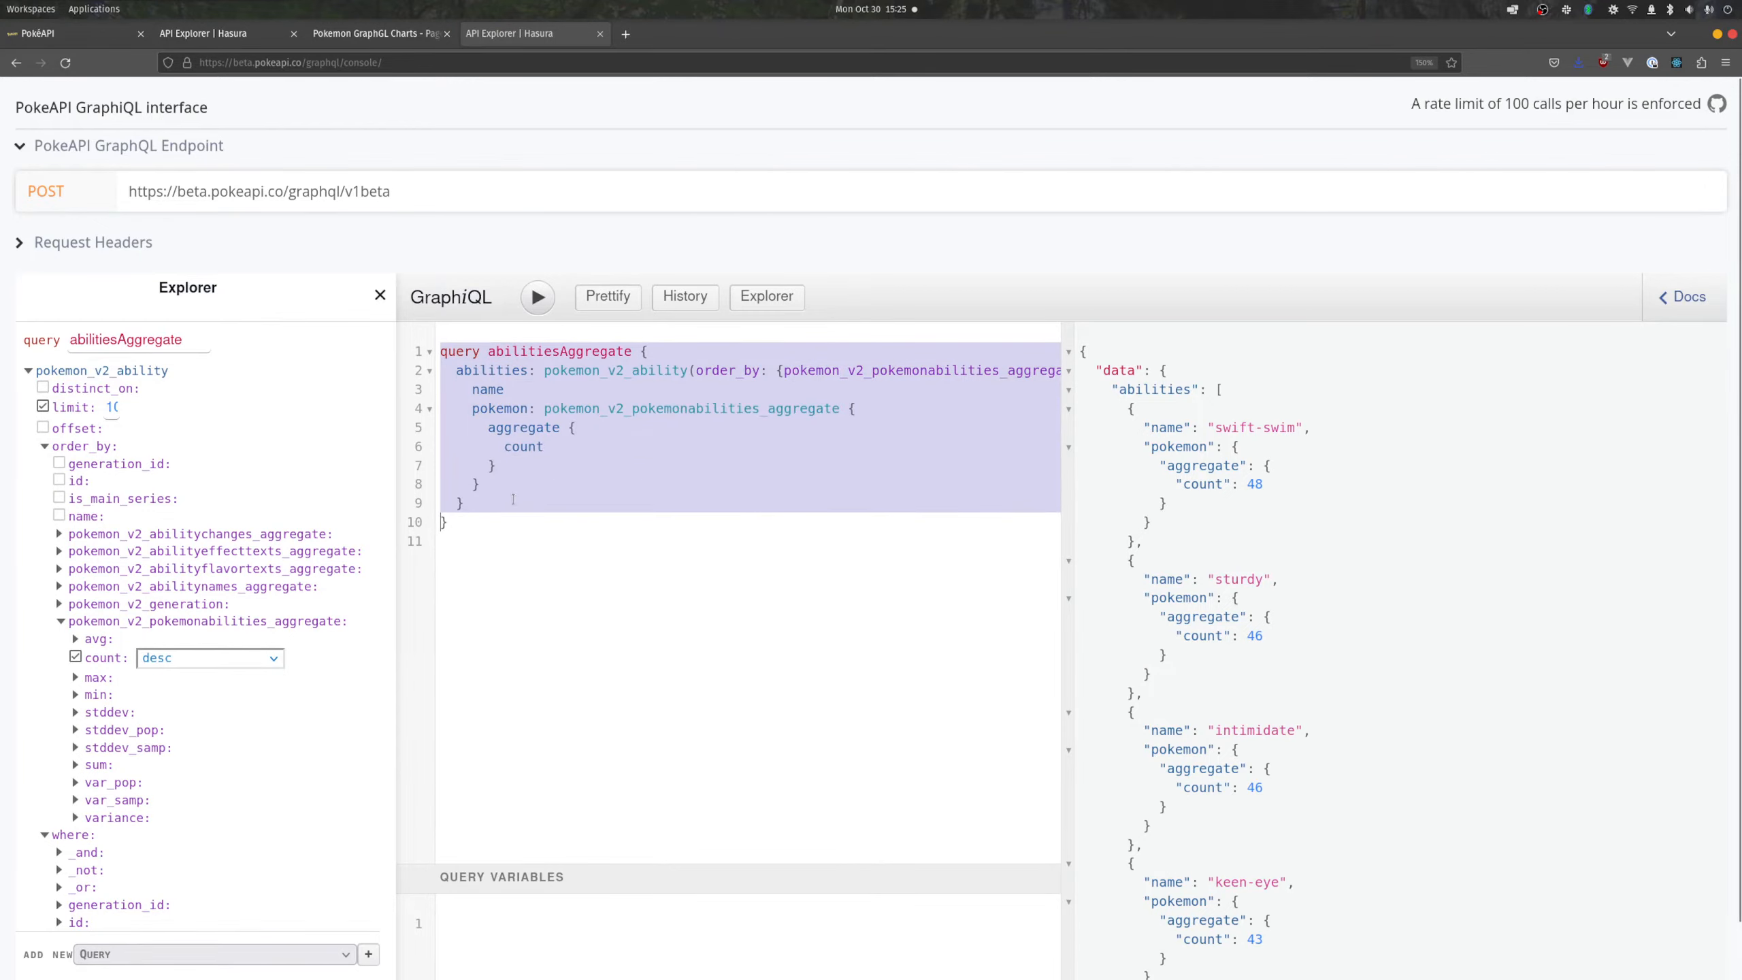
{"action": "left_click", "coordinate": [512, 548]}
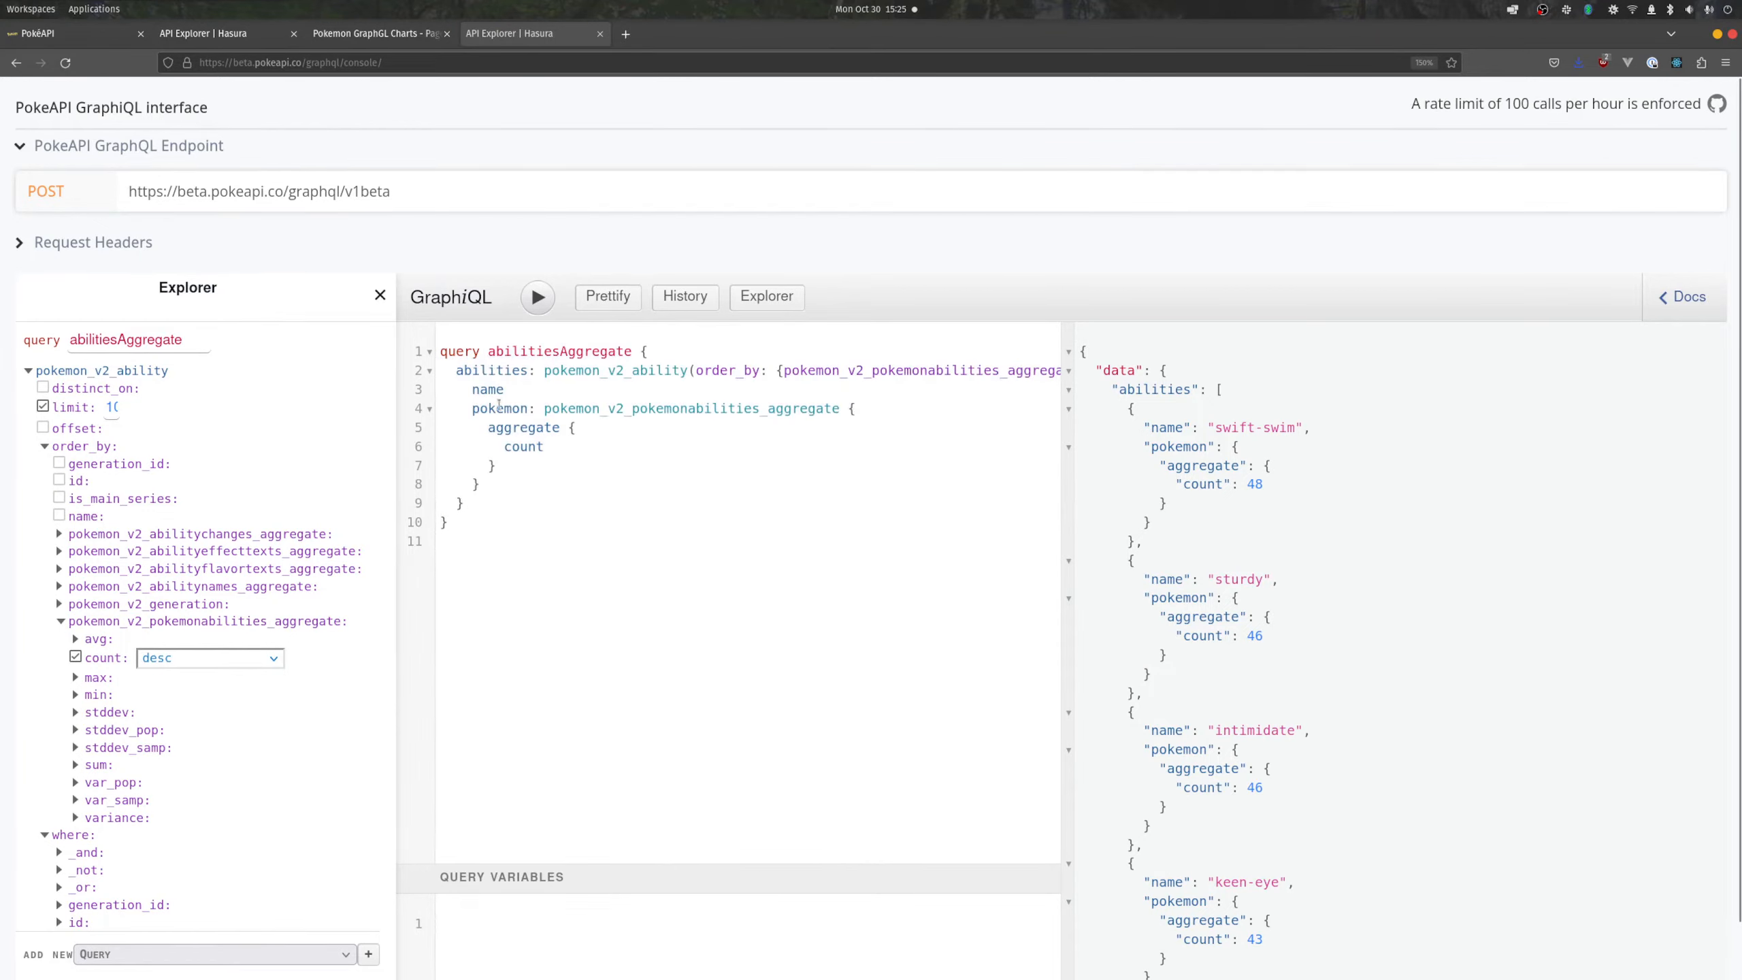
- Compare the pokemon alias and overall structure of the abilities query with those of the generations query
{"action": "double_click", "coordinate": [499, 406]}
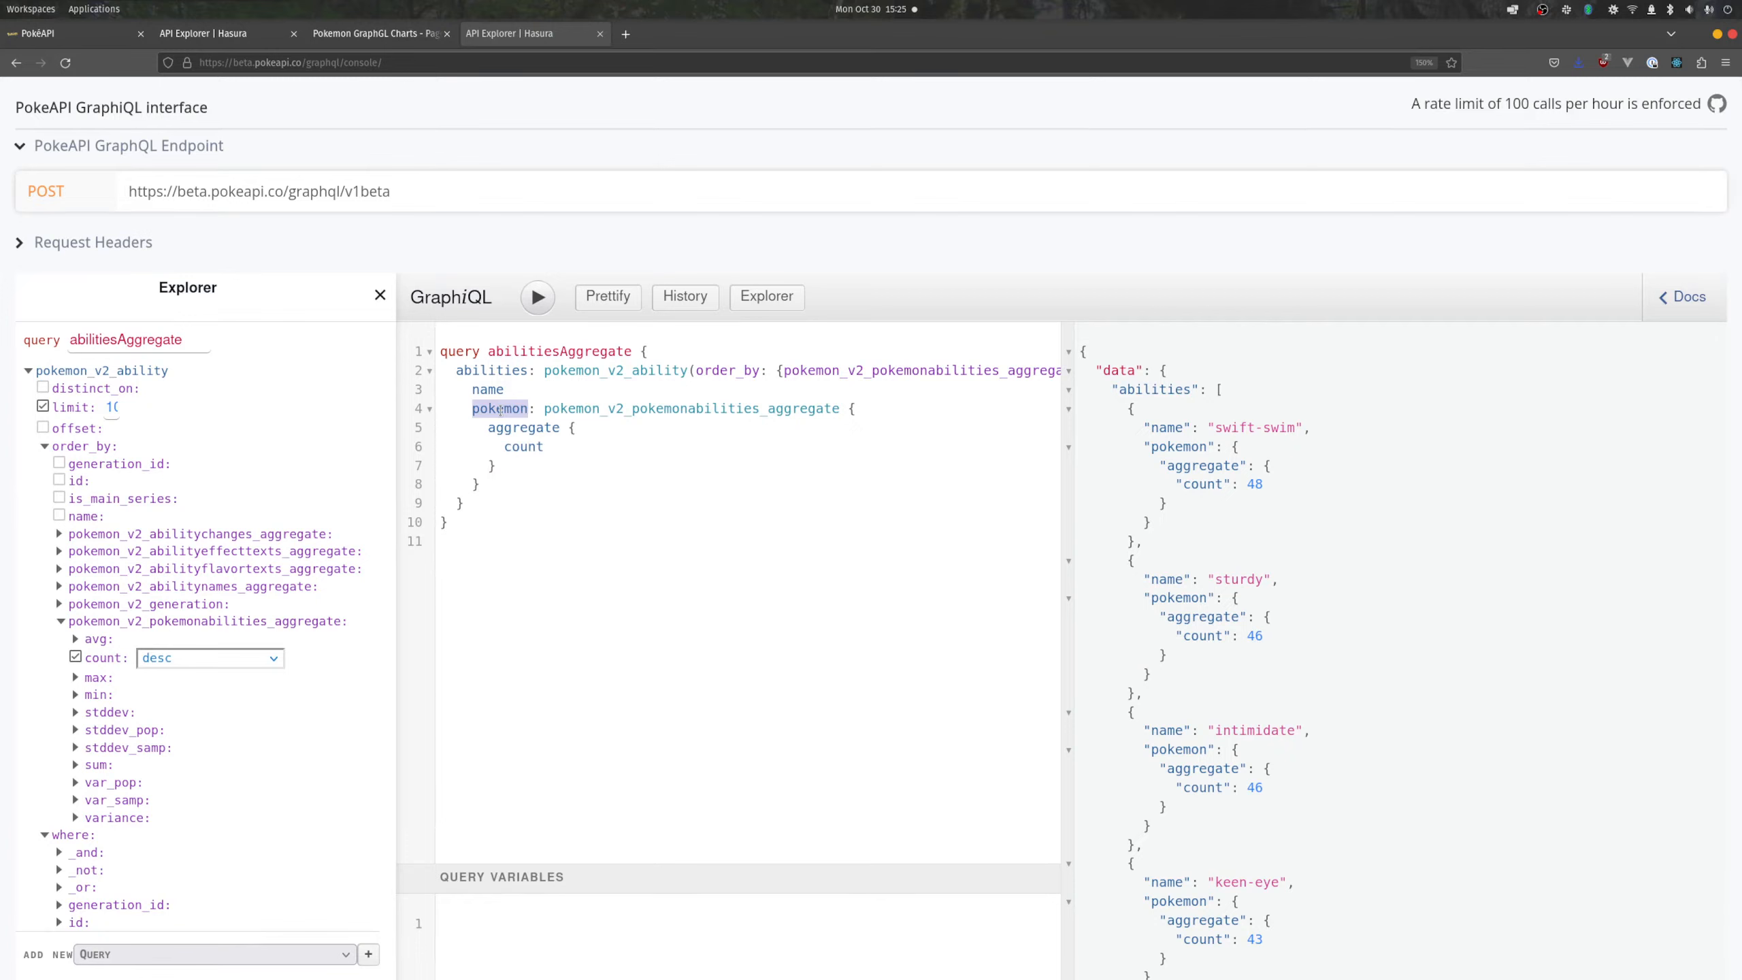
{"action": "left_click", "coordinate": [242, 44]}
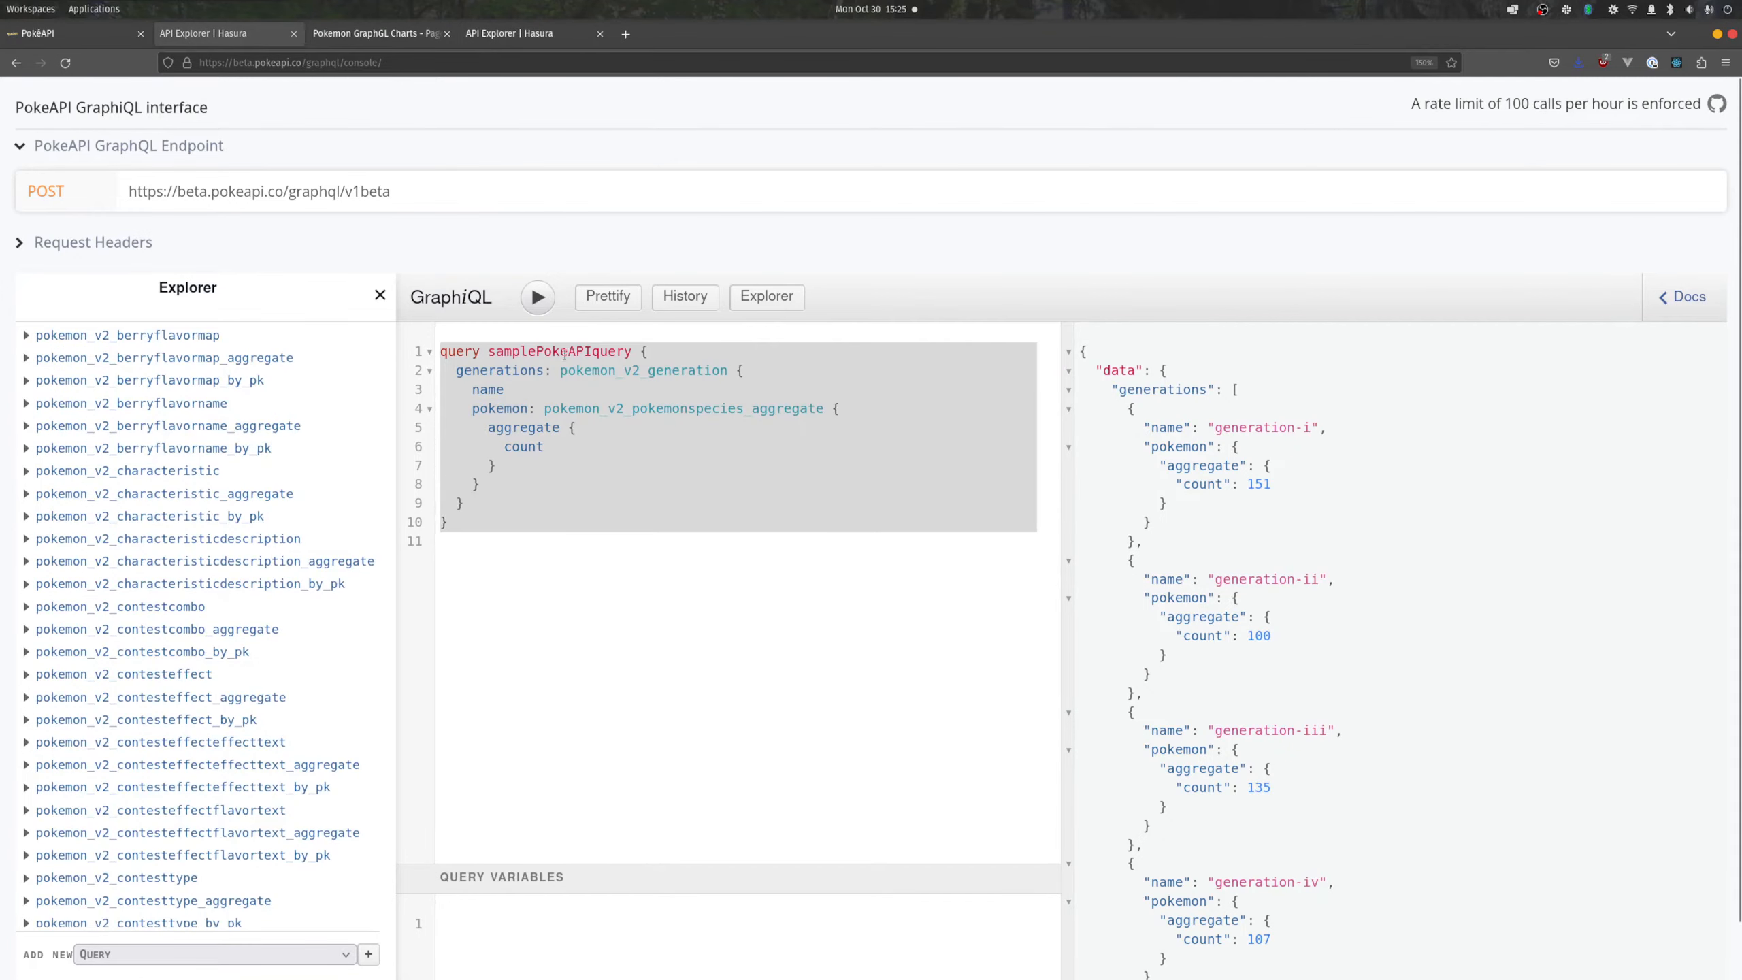
{"action": "left_click", "coordinate": [569, 408]}
{"action": "double_click", "coordinate": [499, 409]}
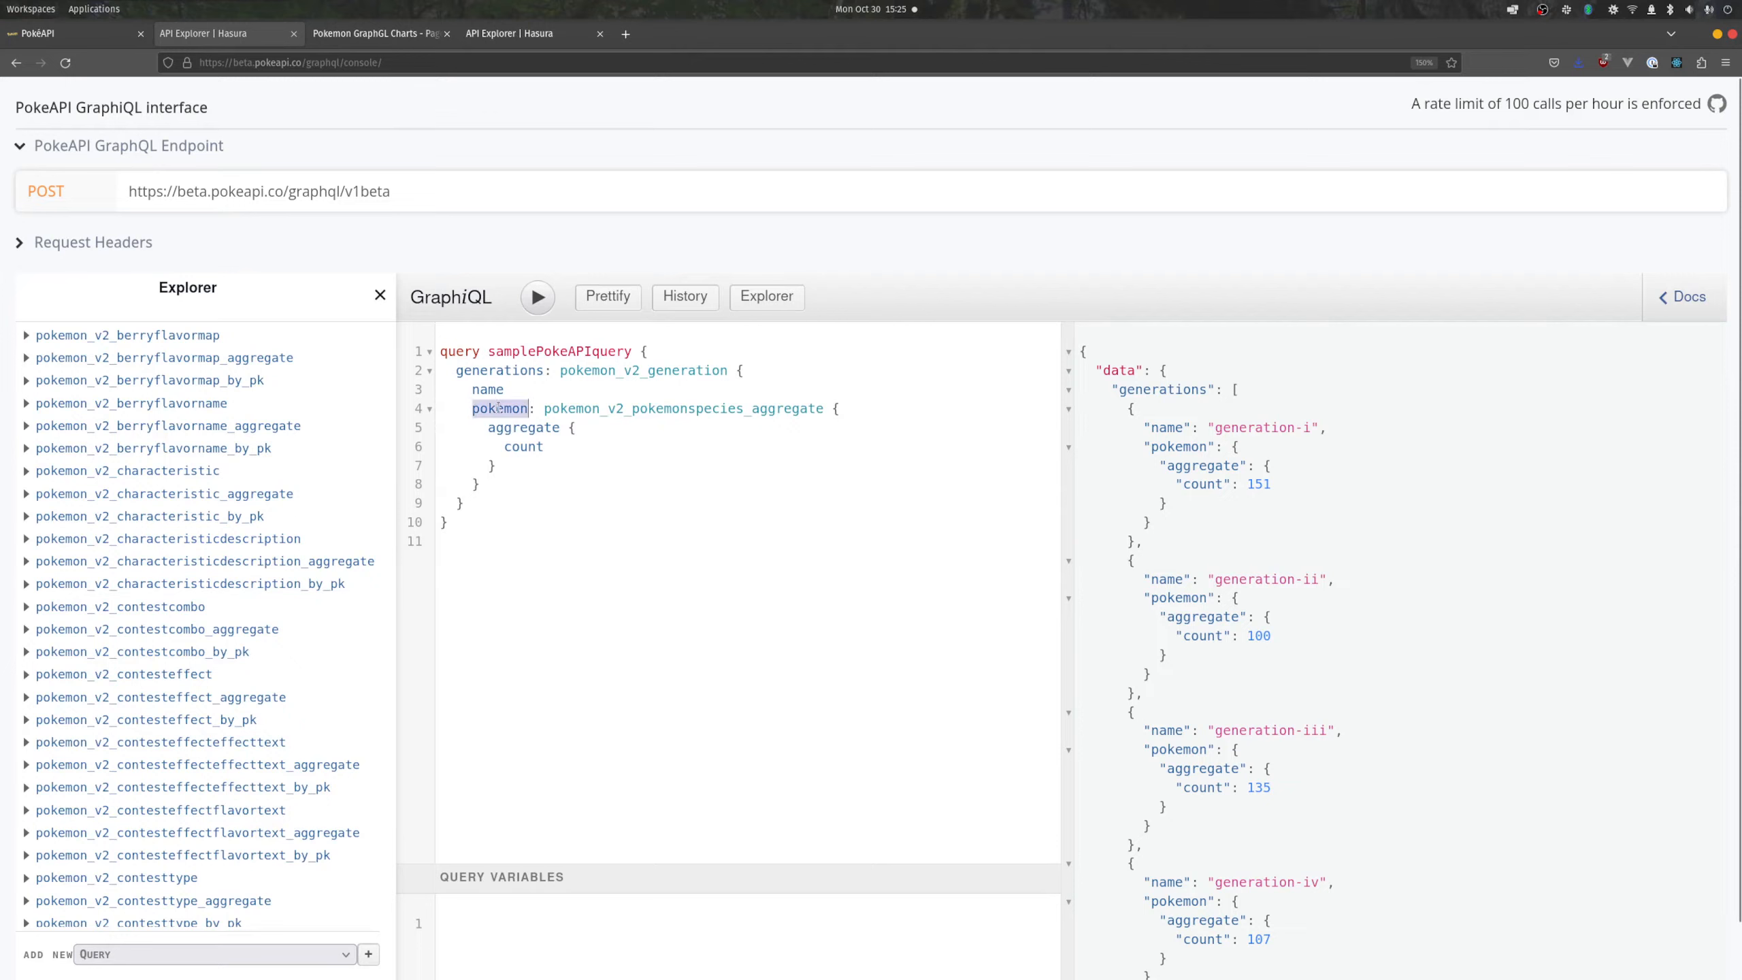
{"action": "left_click", "coordinate": [495, 36]}
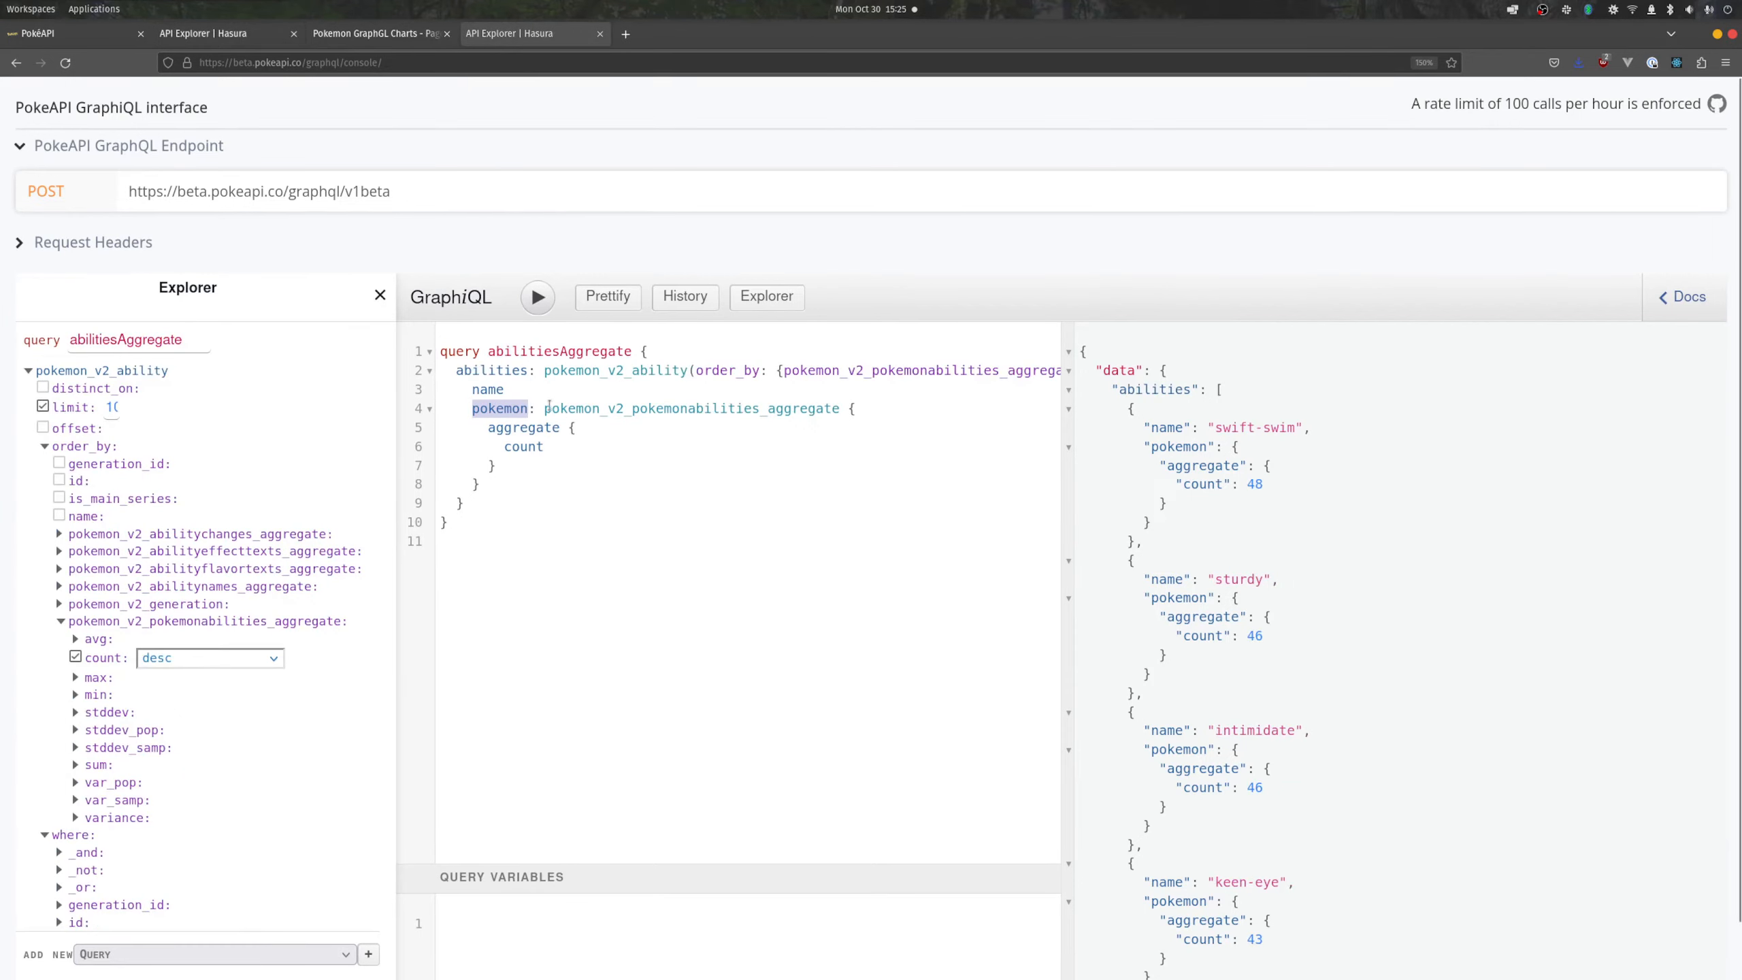
{"action": "left_click", "coordinate": [518, 429]}
{"action": "left_click_drag", "start_coordinate": [525, 542], "coordinate": [428, 343]}
{"action": "left_click", "coordinate": [521, 524]}
{"action": "left_click_drag", "start_coordinate": [518, 541], "coordinate": [420, 355]}
{"action": "left_click", "coordinate": [424, 354]}
{"action": "left_click", "coordinate": [172, 30]}
- Switch back to the Cornerstone page outline, collapse the Generations Count Bar Chart and duplicate it
{"action": "left_click", "coordinate": [370, 33]}
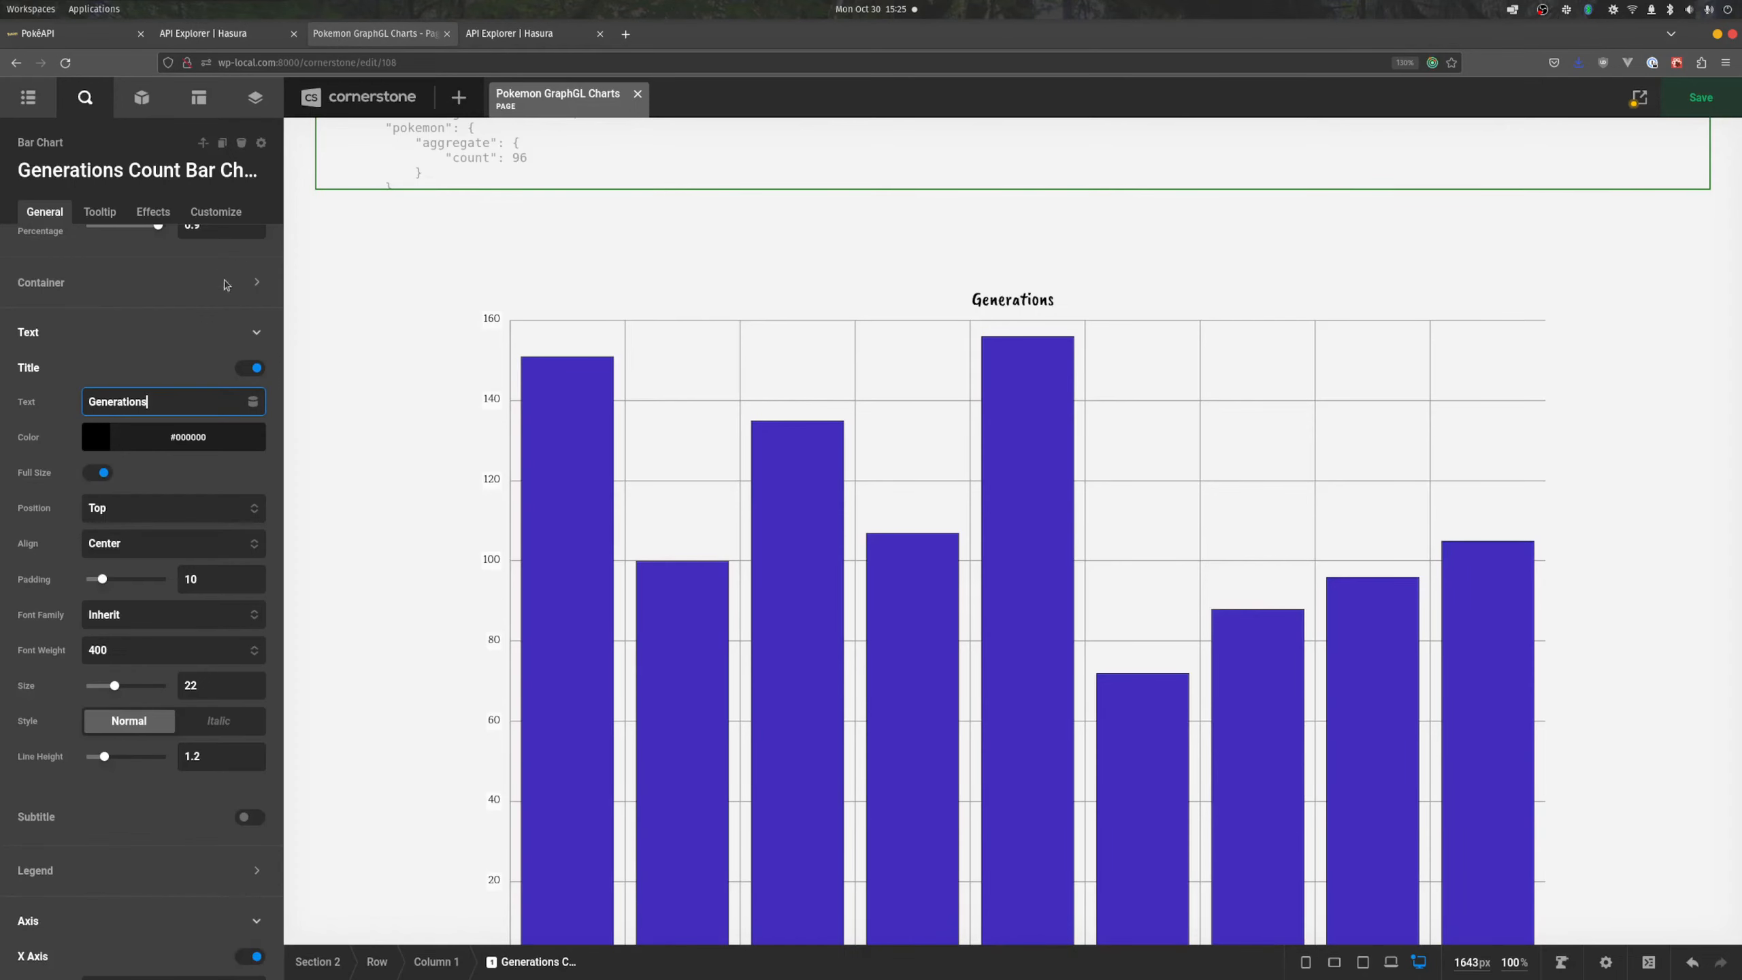
{"action": "left_click", "coordinate": [29, 100]}
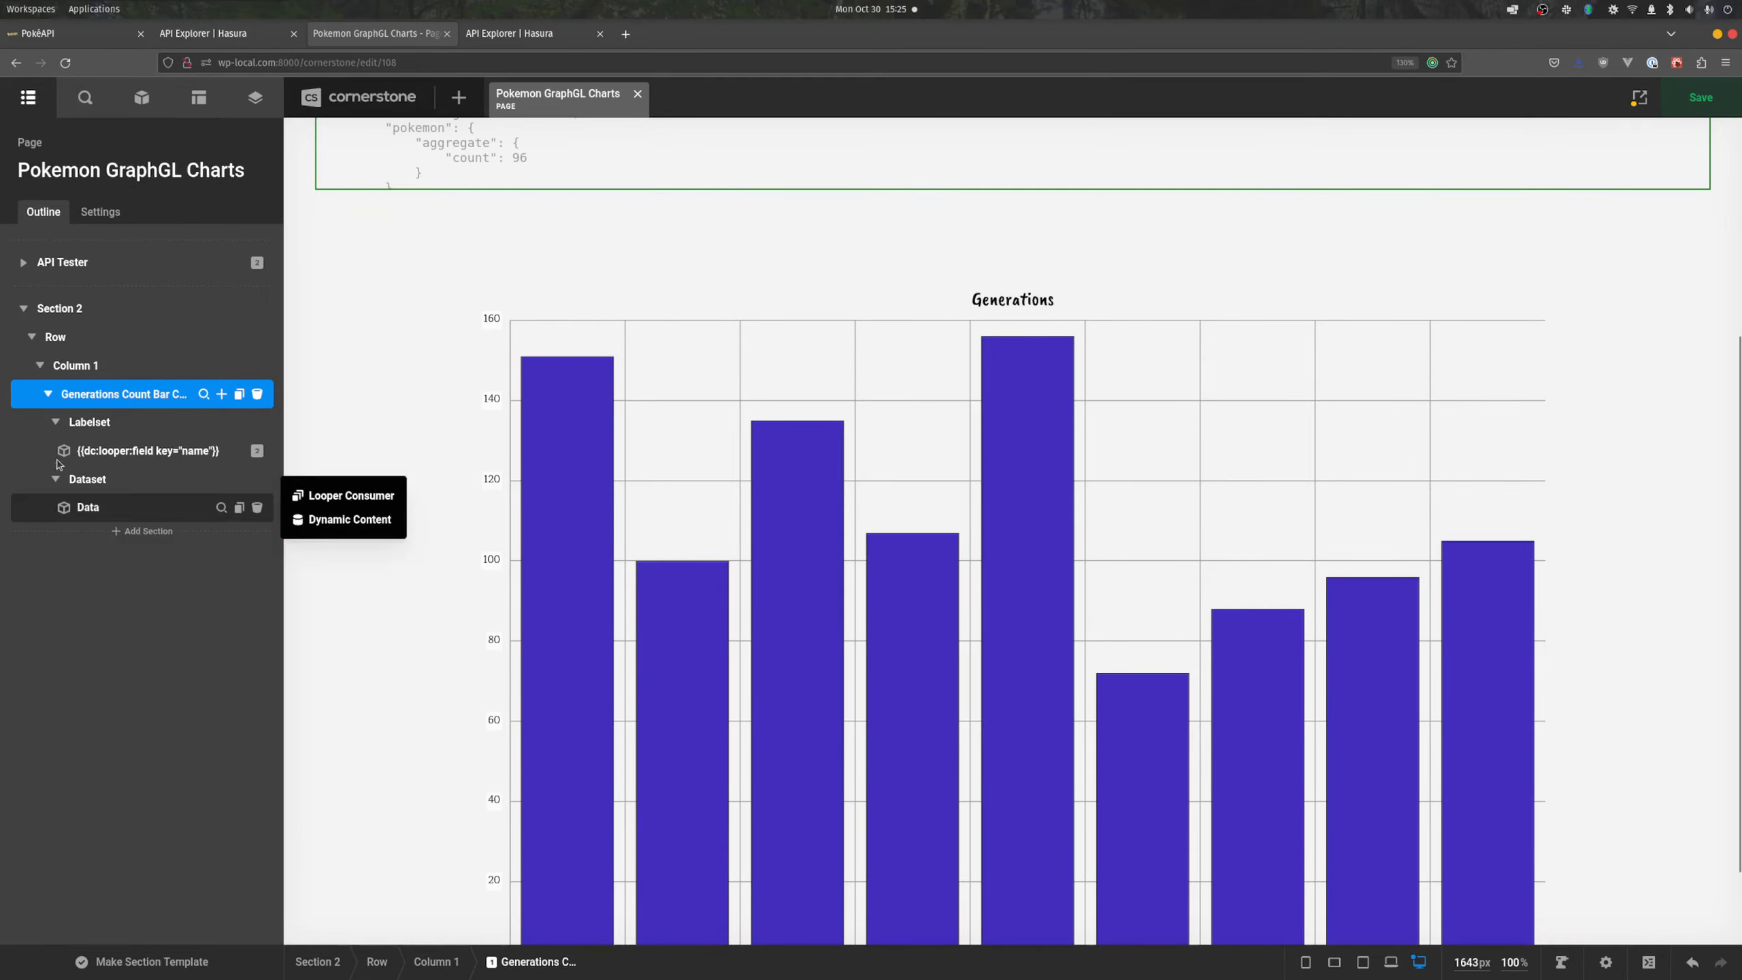
{"action": "left_click", "coordinate": [49, 396]}
{"action": "left_click", "coordinate": [239, 394]}
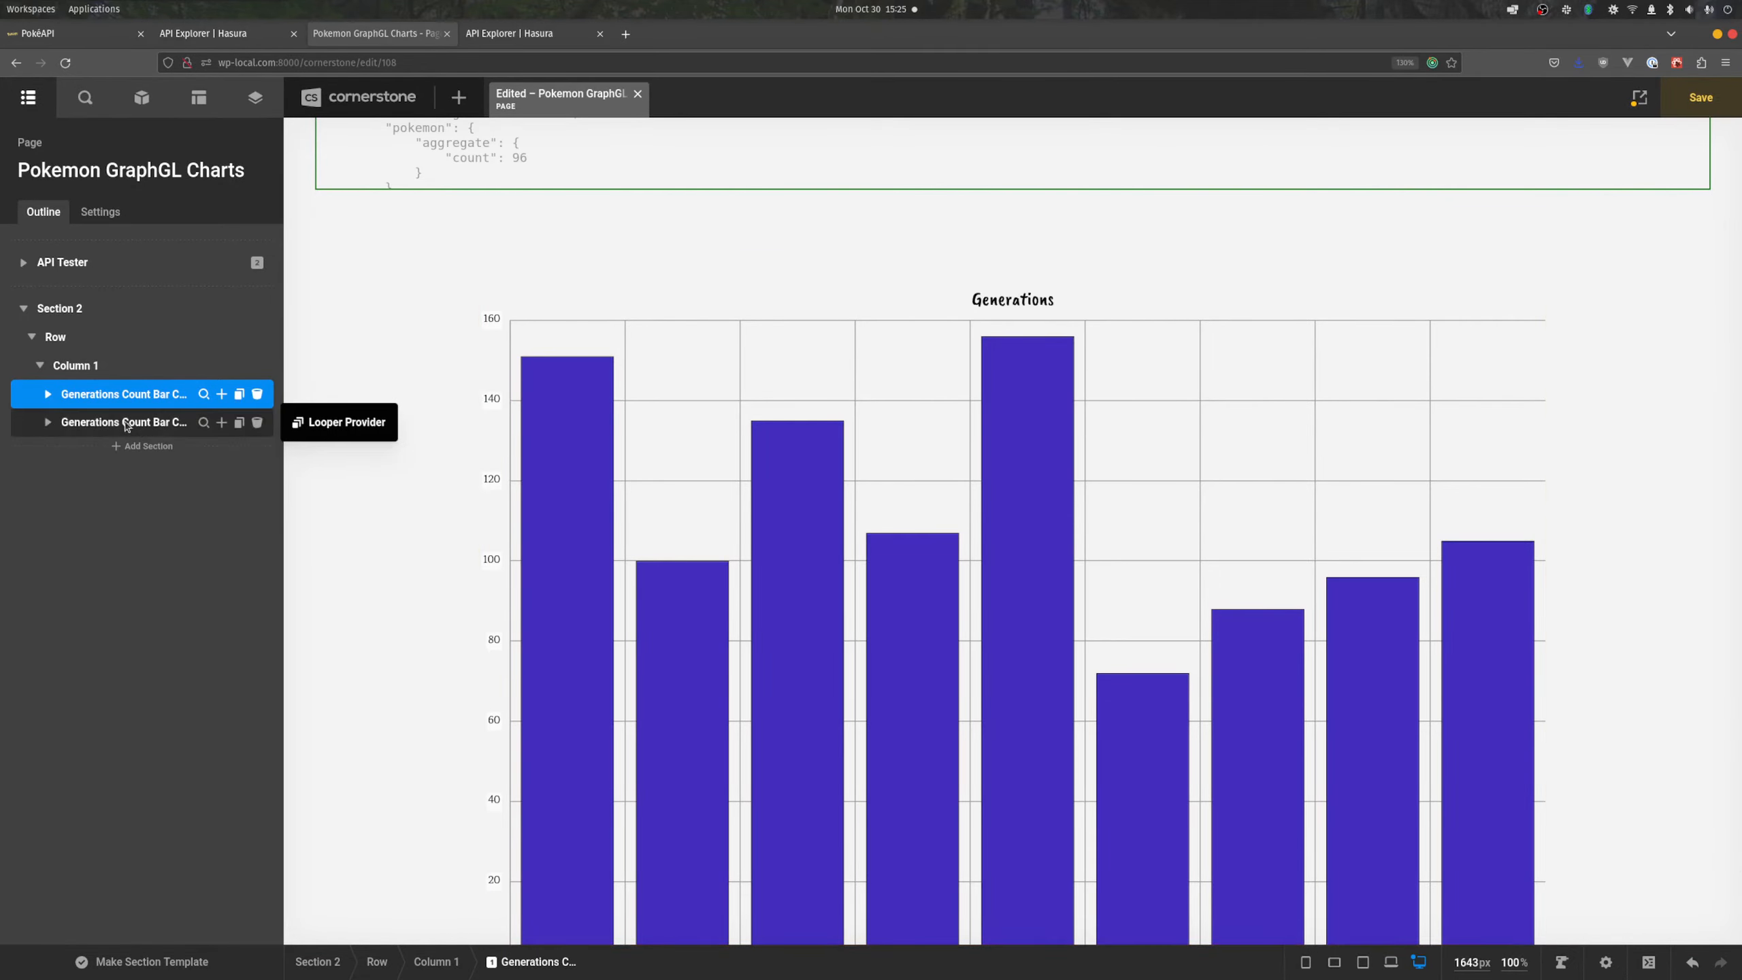
- Rename the duplicated bar chart "Abilities Aggregate Bar Chart" and open its settings
{"action": "left_click", "coordinate": [126, 424]}
{"action": "double_click", "coordinate": [125, 423]}
{"action": "type", "text": "Abi"}
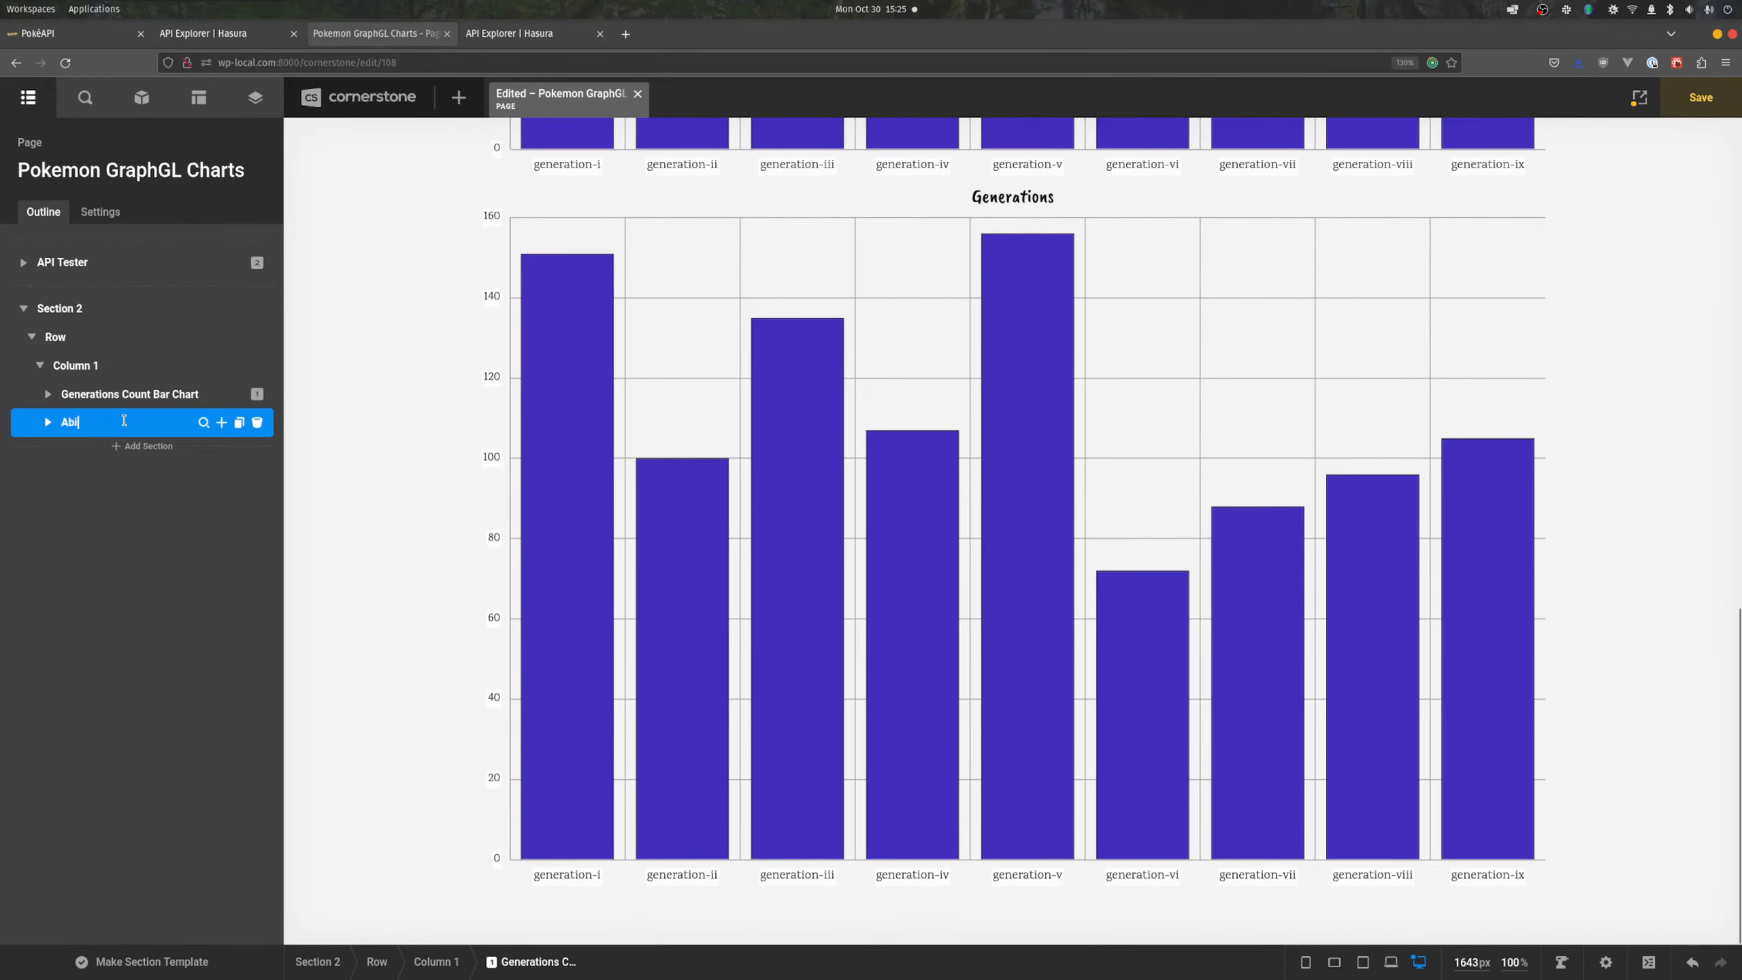
{"action": "type", "text": "lities Aggregate Bar Chart"}
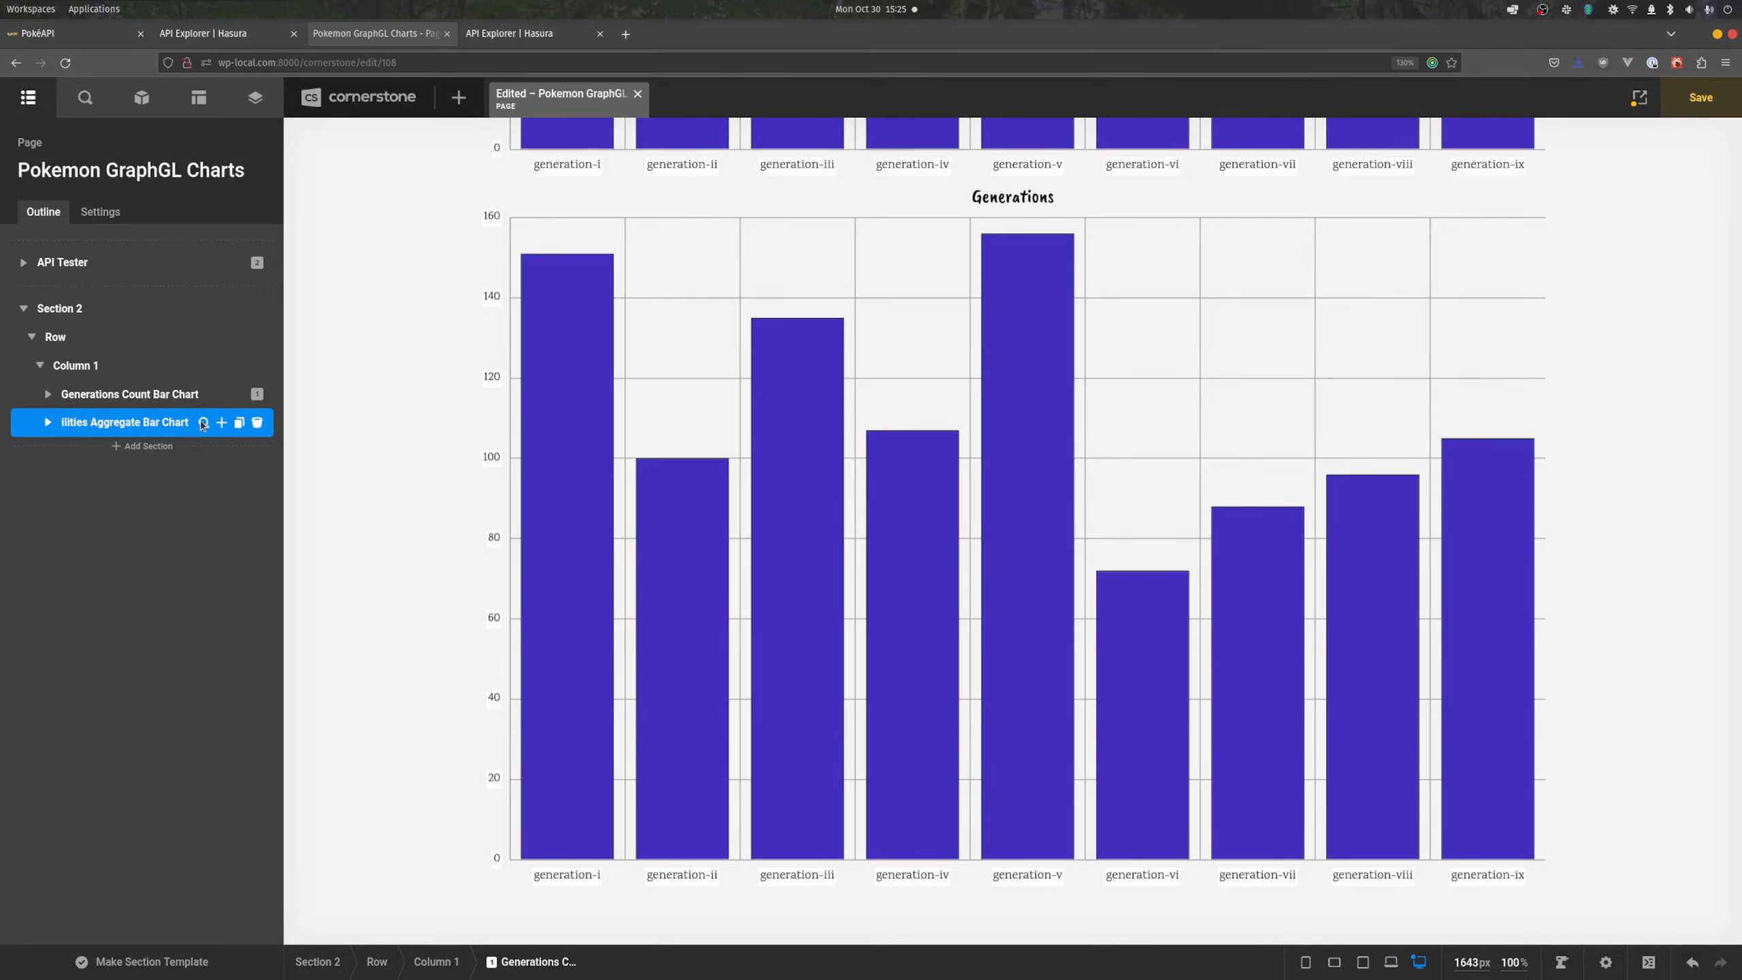
{"action": "key", "text": "Return"}
{"action": "left_click", "coordinate": [199, 424]}
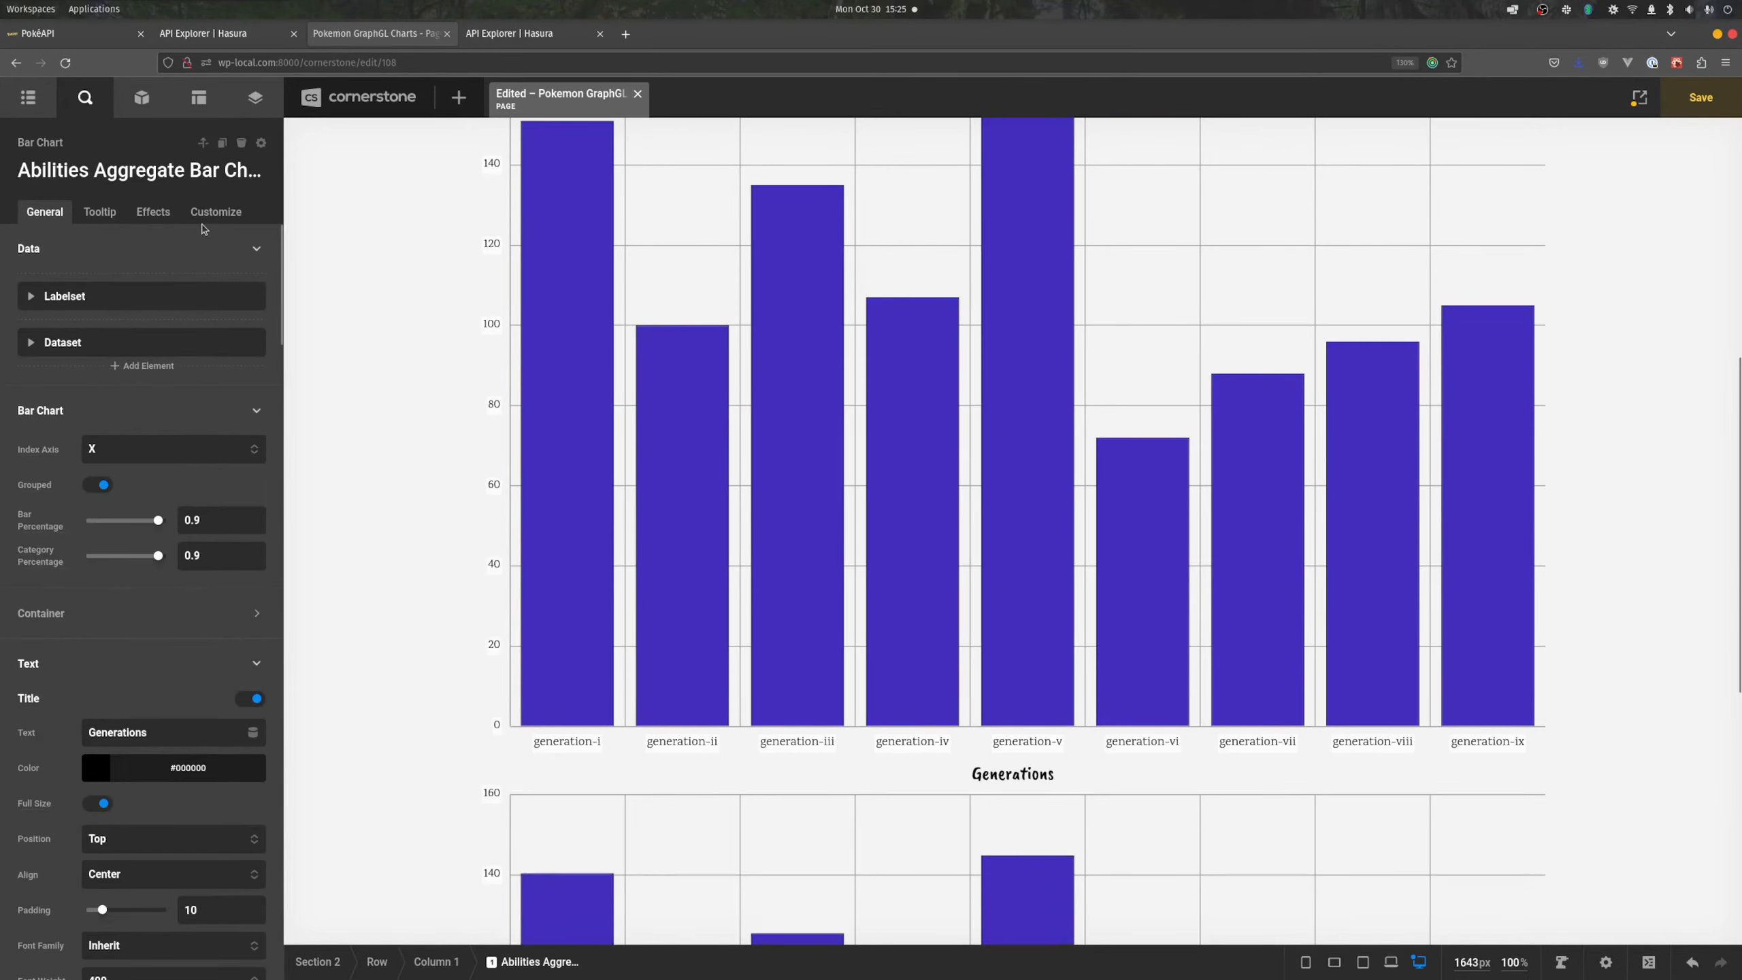
- Replace the duplicated chart's looper GraphQL query with the copied abilitiesAggregate query
{"action": "left_click", "coordinate": [215, 211]}
{"action": "scroll", "coordinate": [185, 414], "scroll_direction": "down", "scroll_amount": 3}
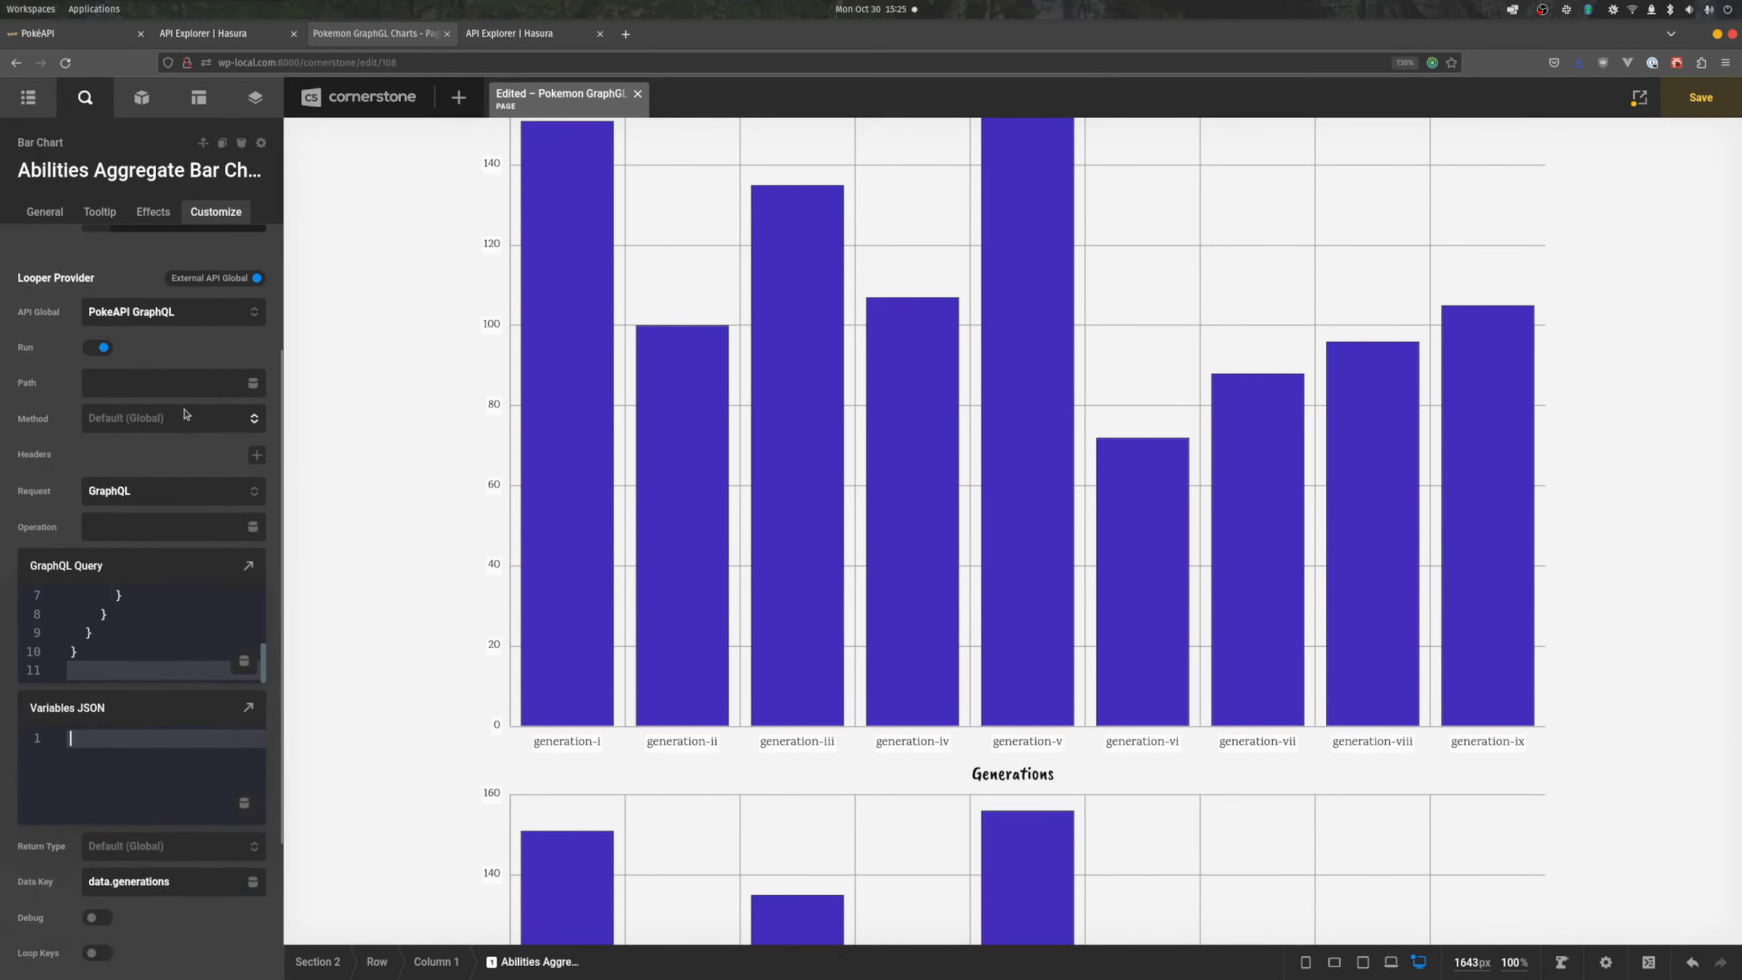
{"action": "left_click", "coordinate": [247, 565]}
{"action": "left_click", "coordinate": [518, 402]}
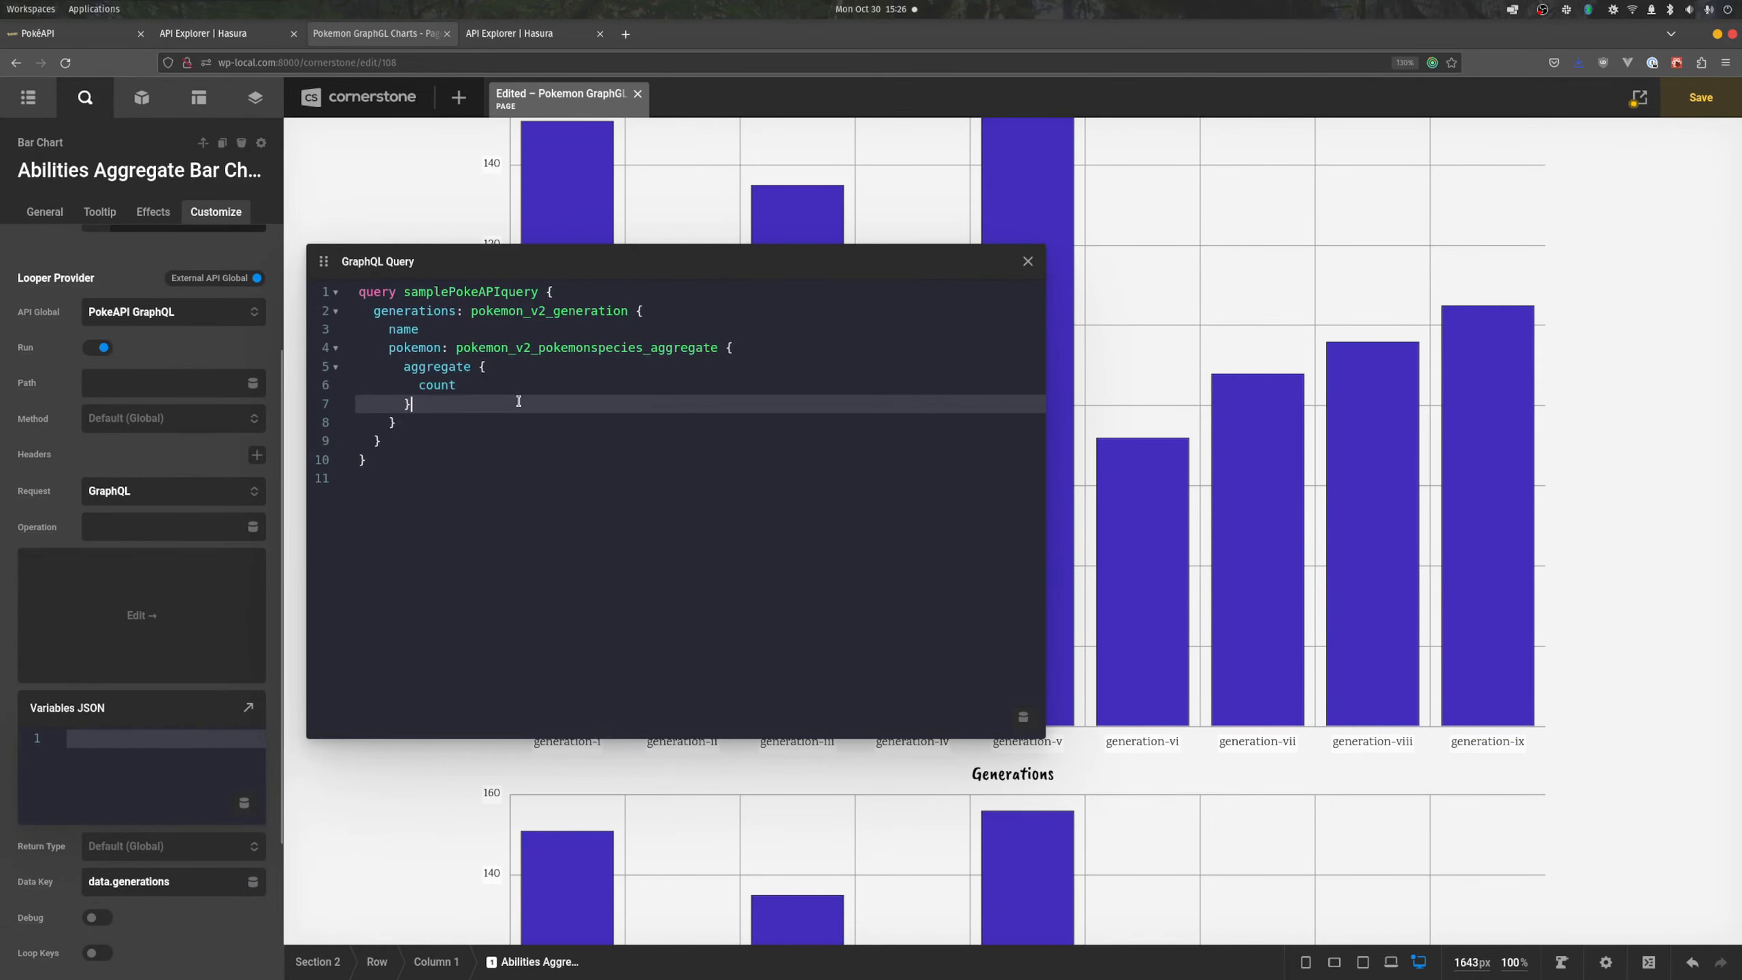
{"action": "key", "text": "ctrl+a"}
{"action": "key", "text": "BackSpace"}
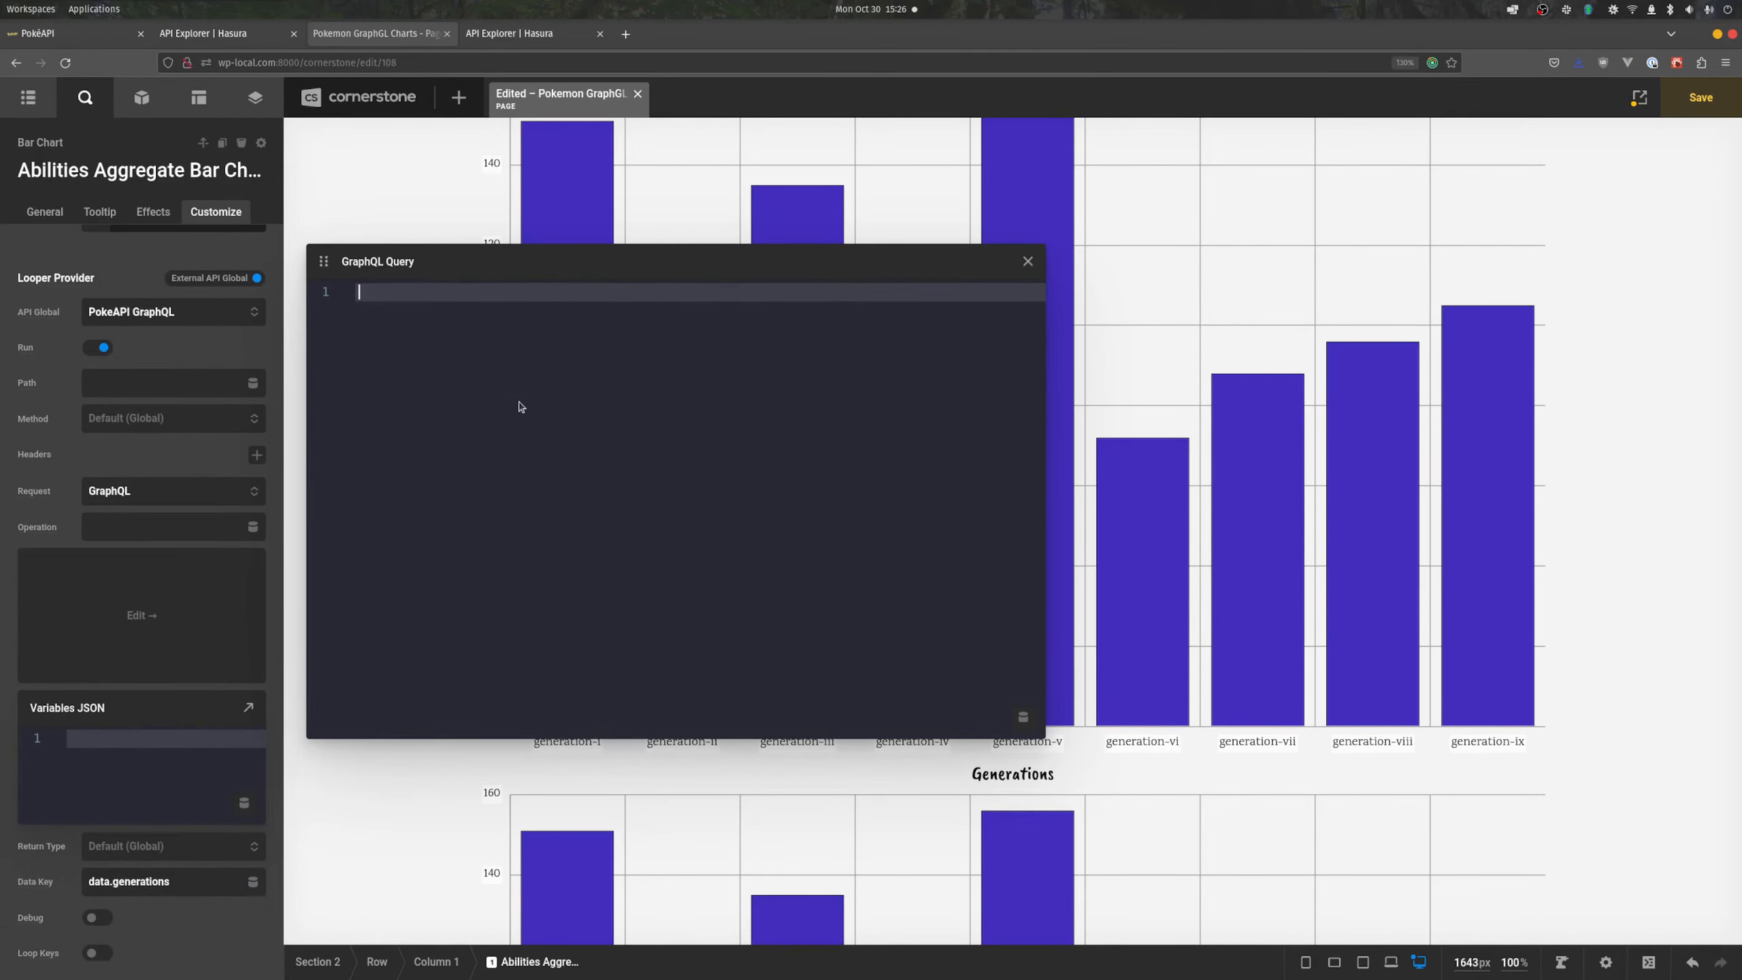
{"action": "key", "text": "ctrl+v"}
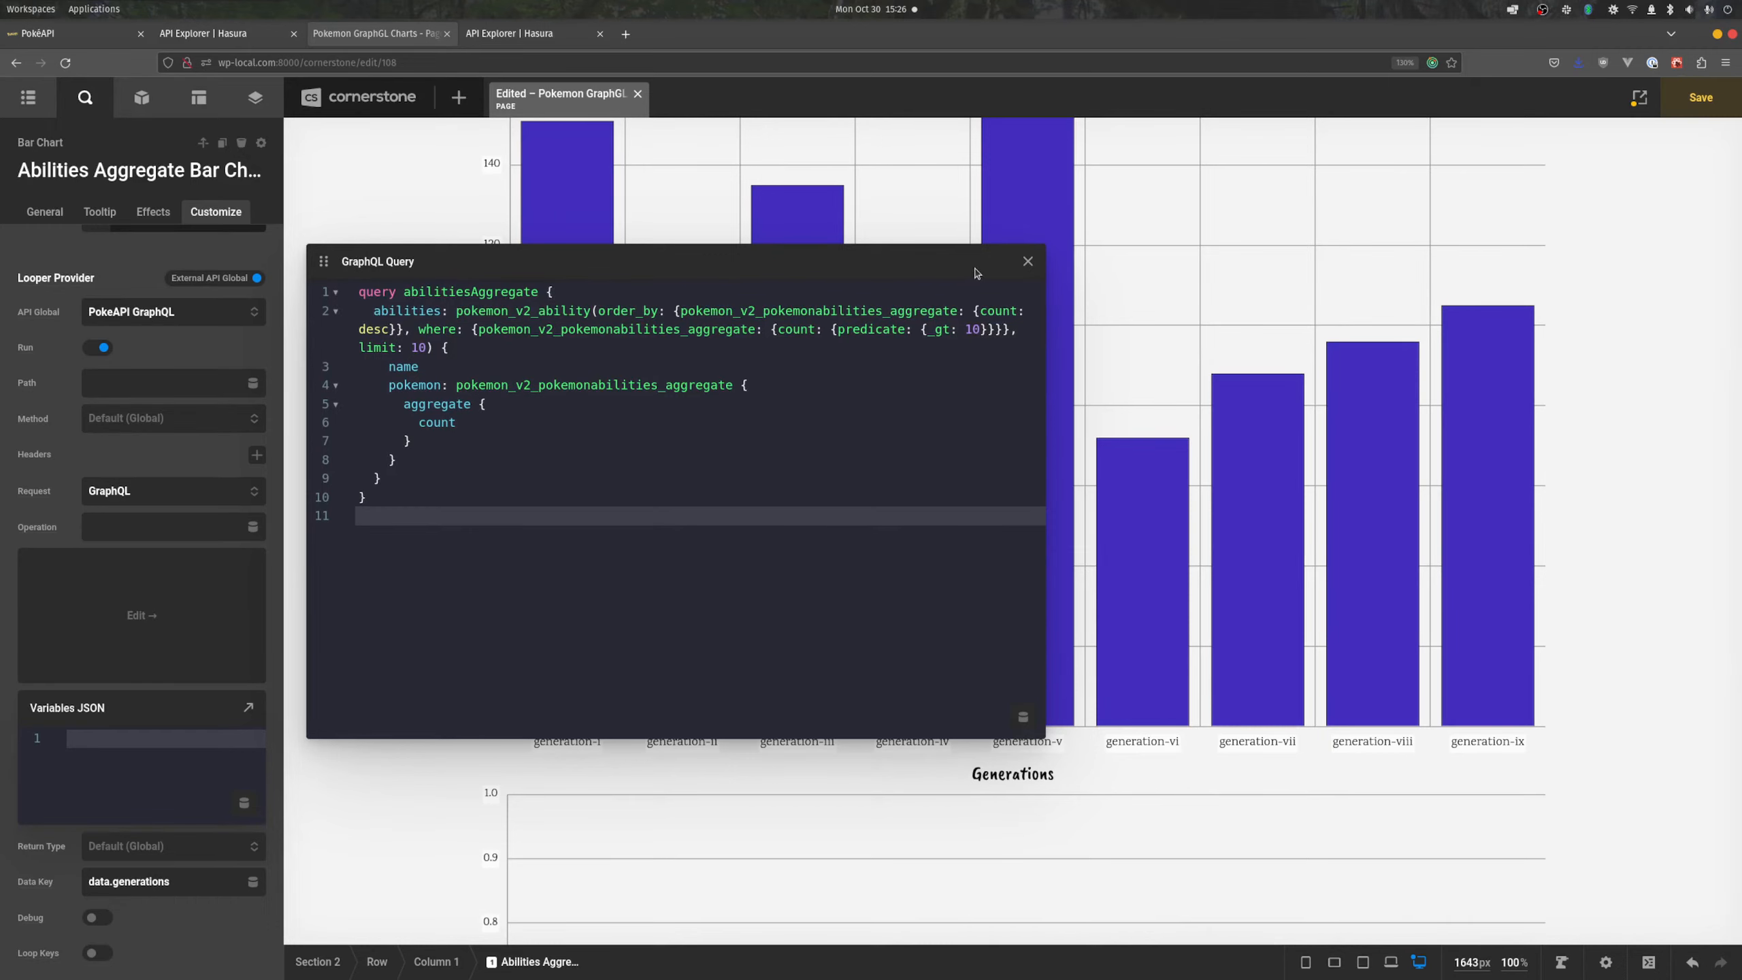
{"action": "left_click", "coordinate": [1027, 261]}
- Check the abilities alias in the GraphiQL query and set the duplicated chart's looper data key to data.abilities
{"action": "scroll", "coordinate": [149, 624], "scroll_direction": "down", "scroll_amount": 3}
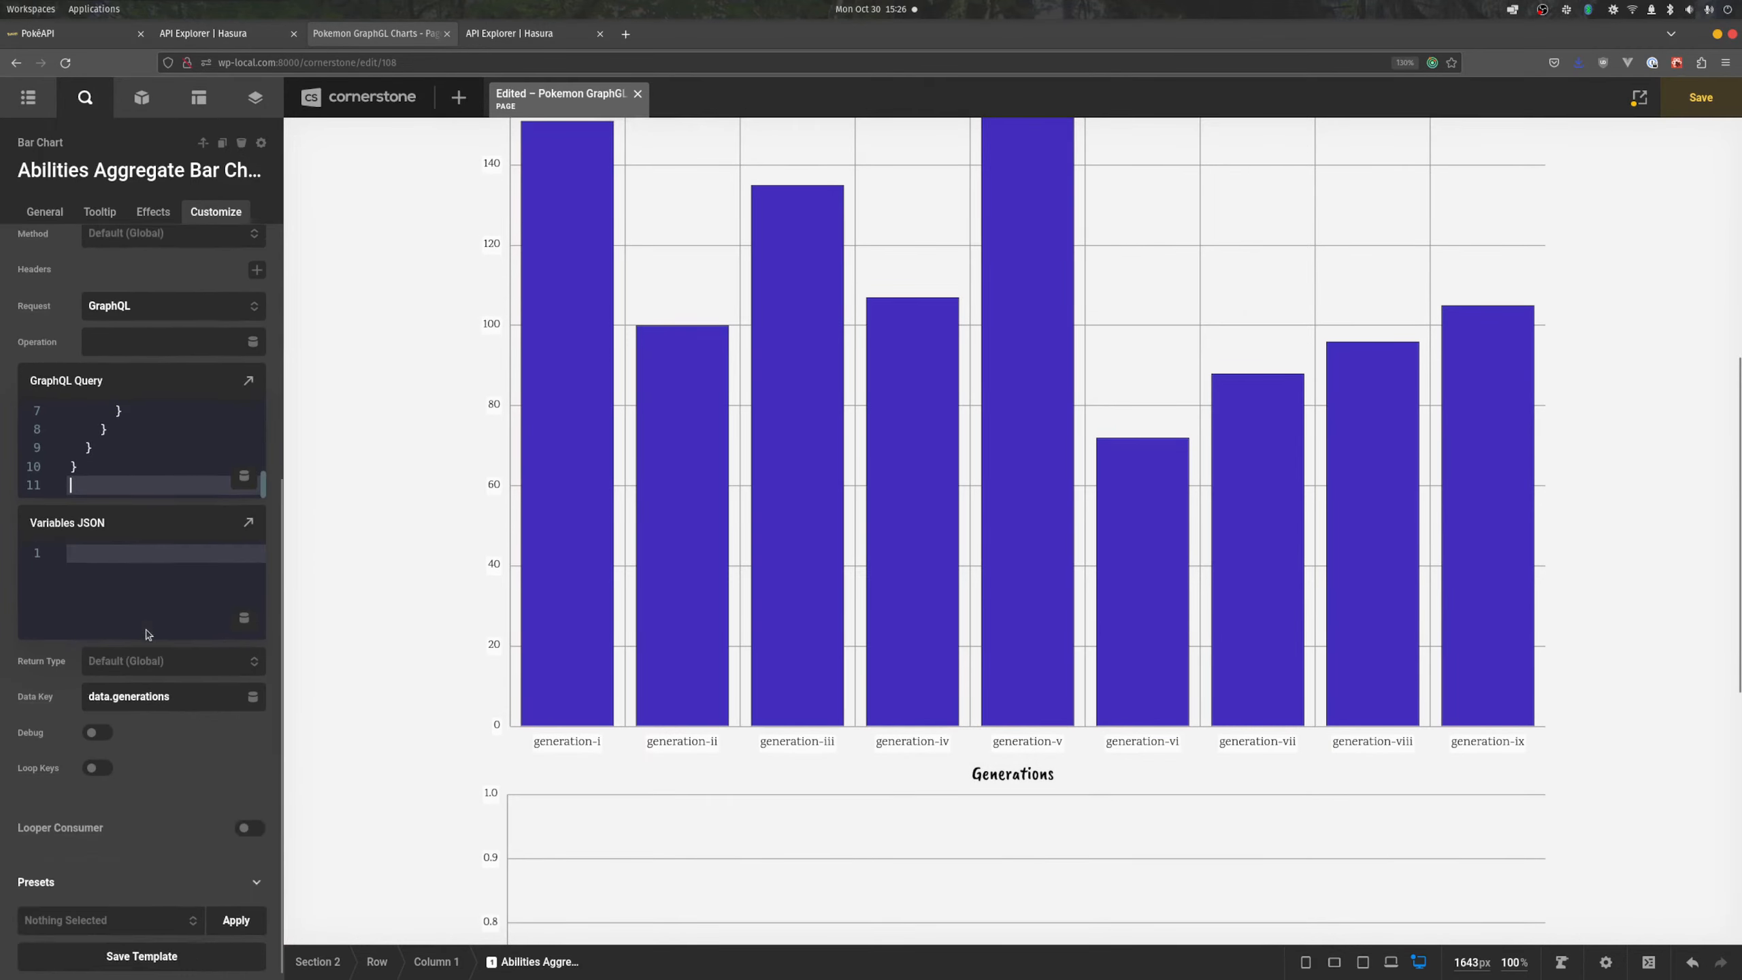
{"action": "scroll", "coordinate": [541, 646], "scroll_direction": "down", "scroll_amount": 6}
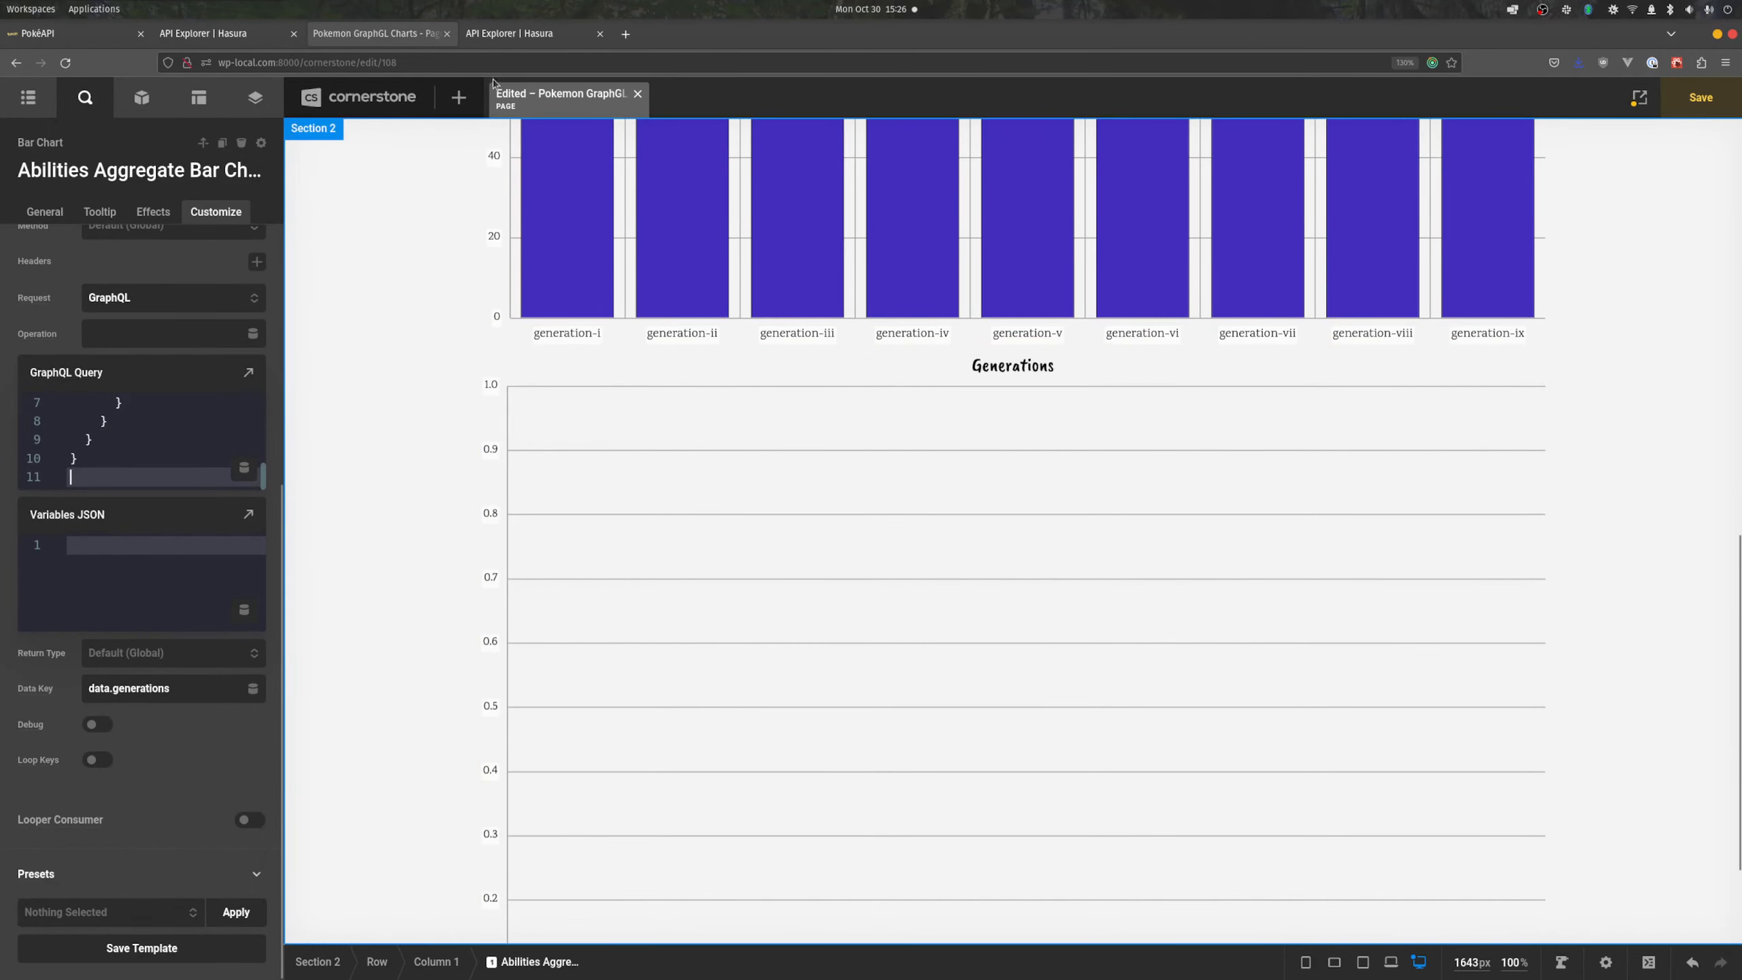
{"action": "left_click", "coordinate": [521, 32]}
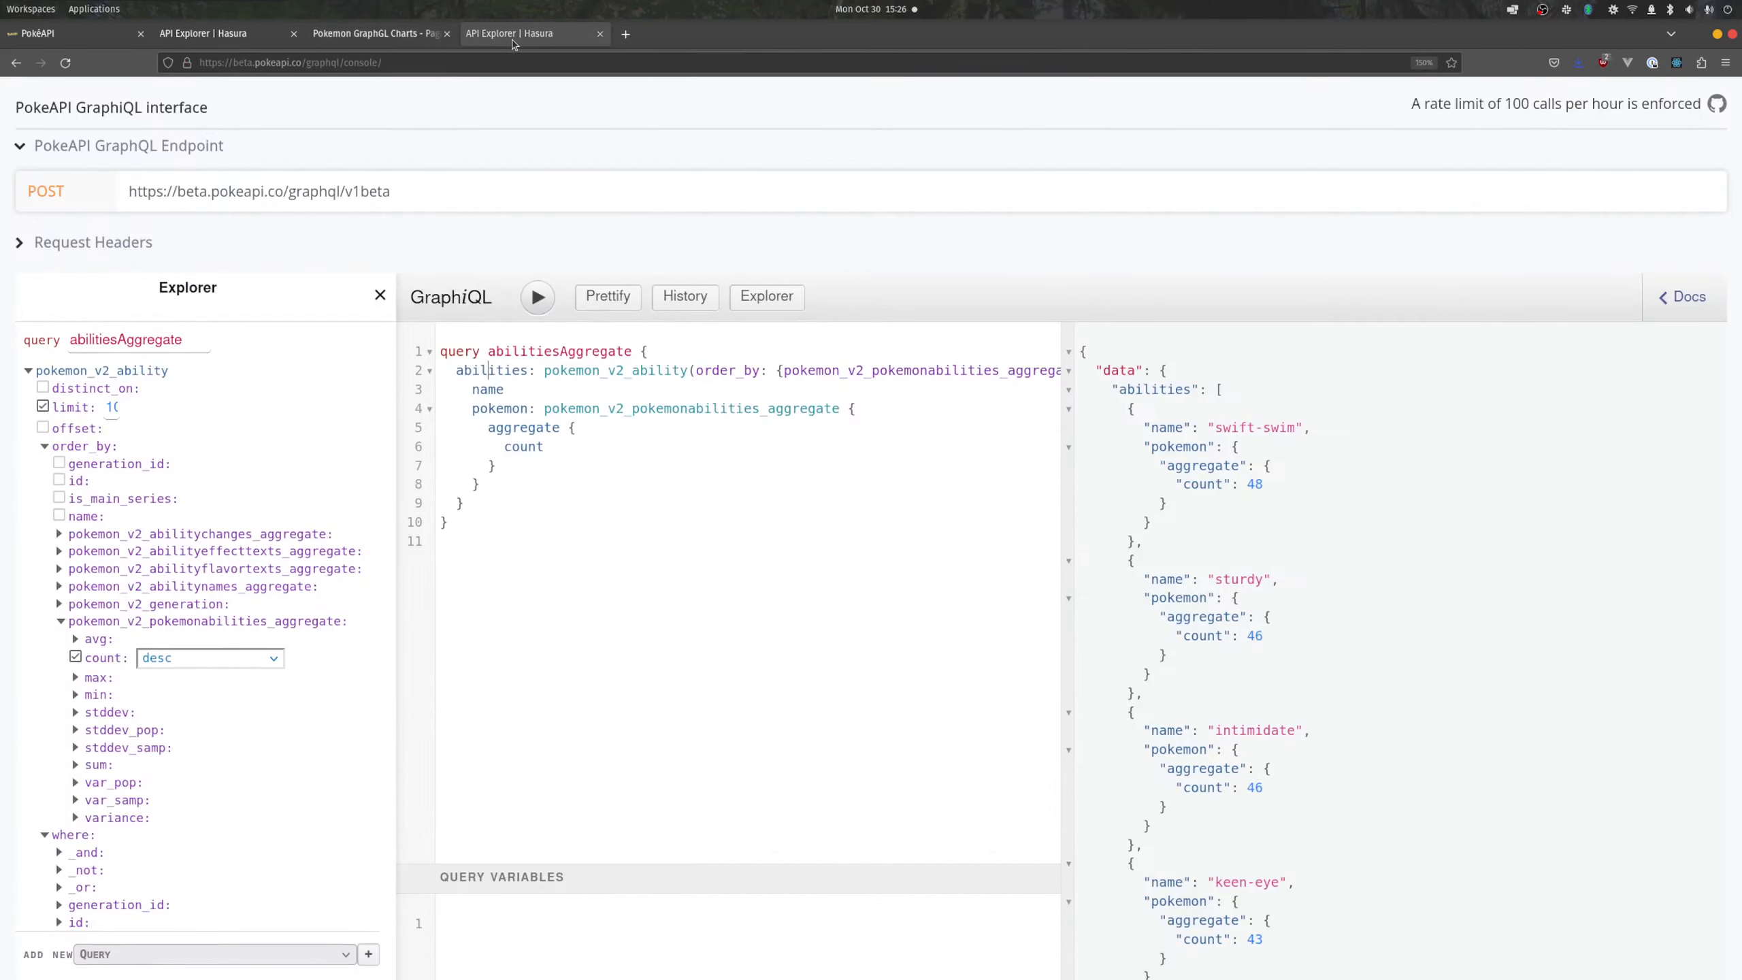
{"action": "double_click", "coordinate": [485, 373]}
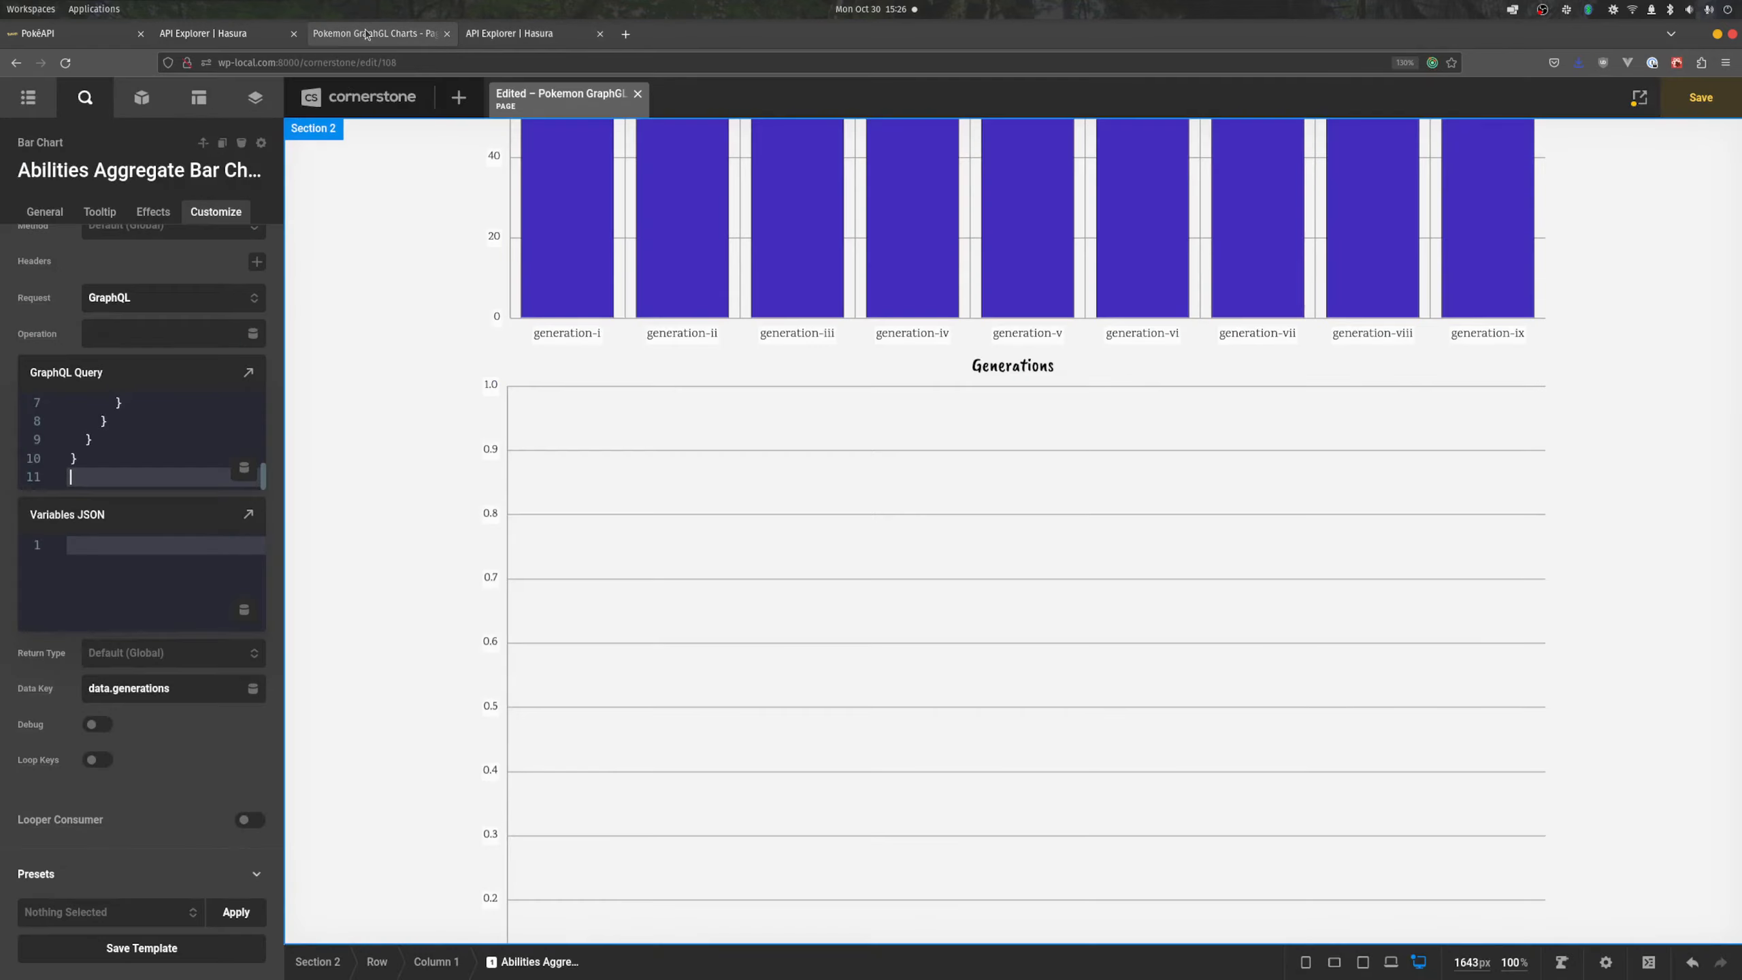
{"action": "left_click", "coordinate": [376, 33]}
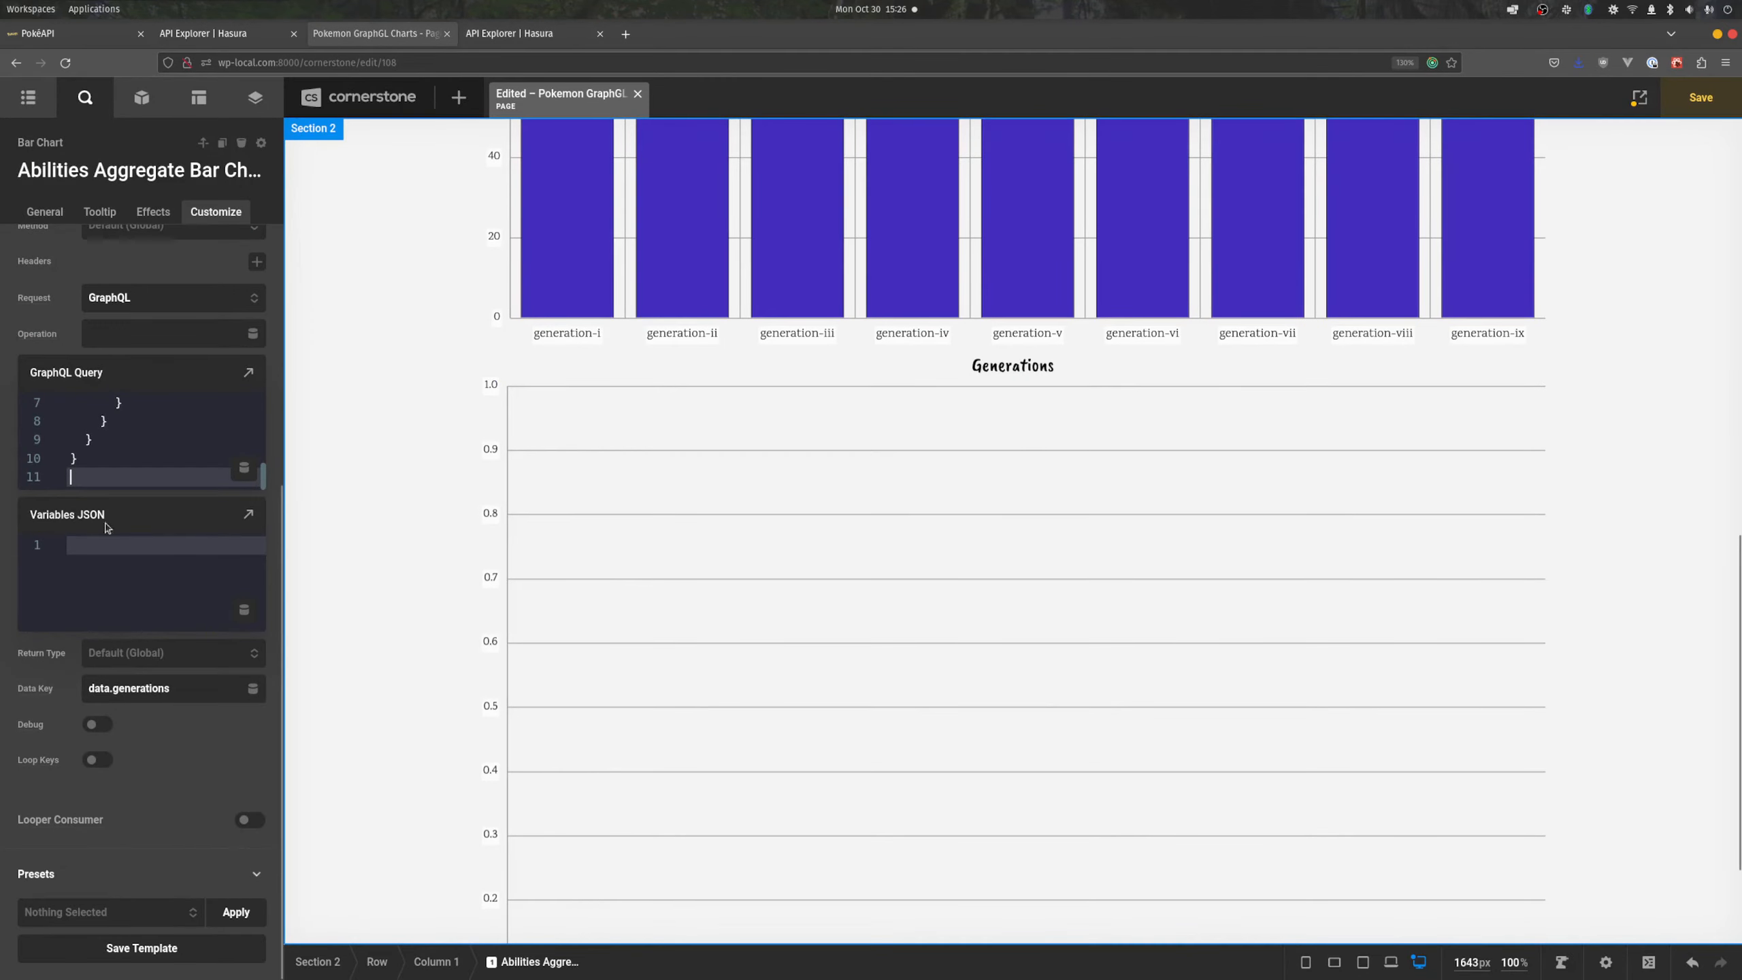
{"action": "double_click", "coordinate": [145, 689]}
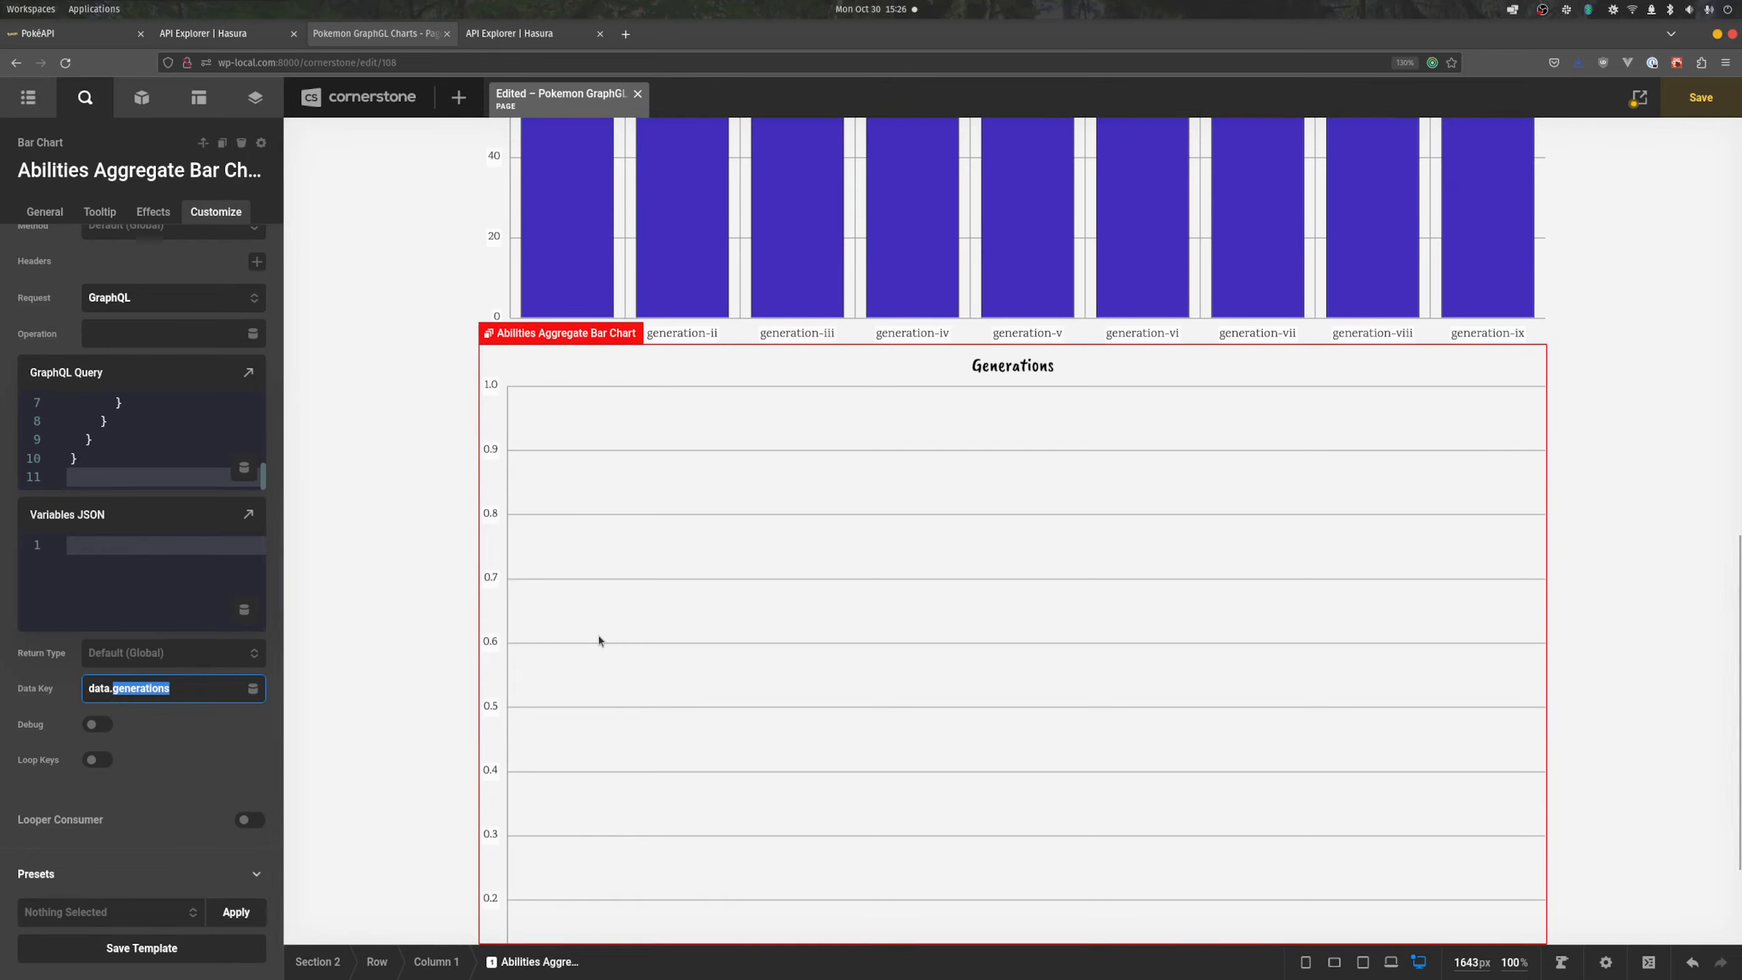
{"action": "left_click", "coordinate": [154, 695]}
{"action": "double_click", "coordinate": [154, 695]}
{"action": "type", "text": "abili"}
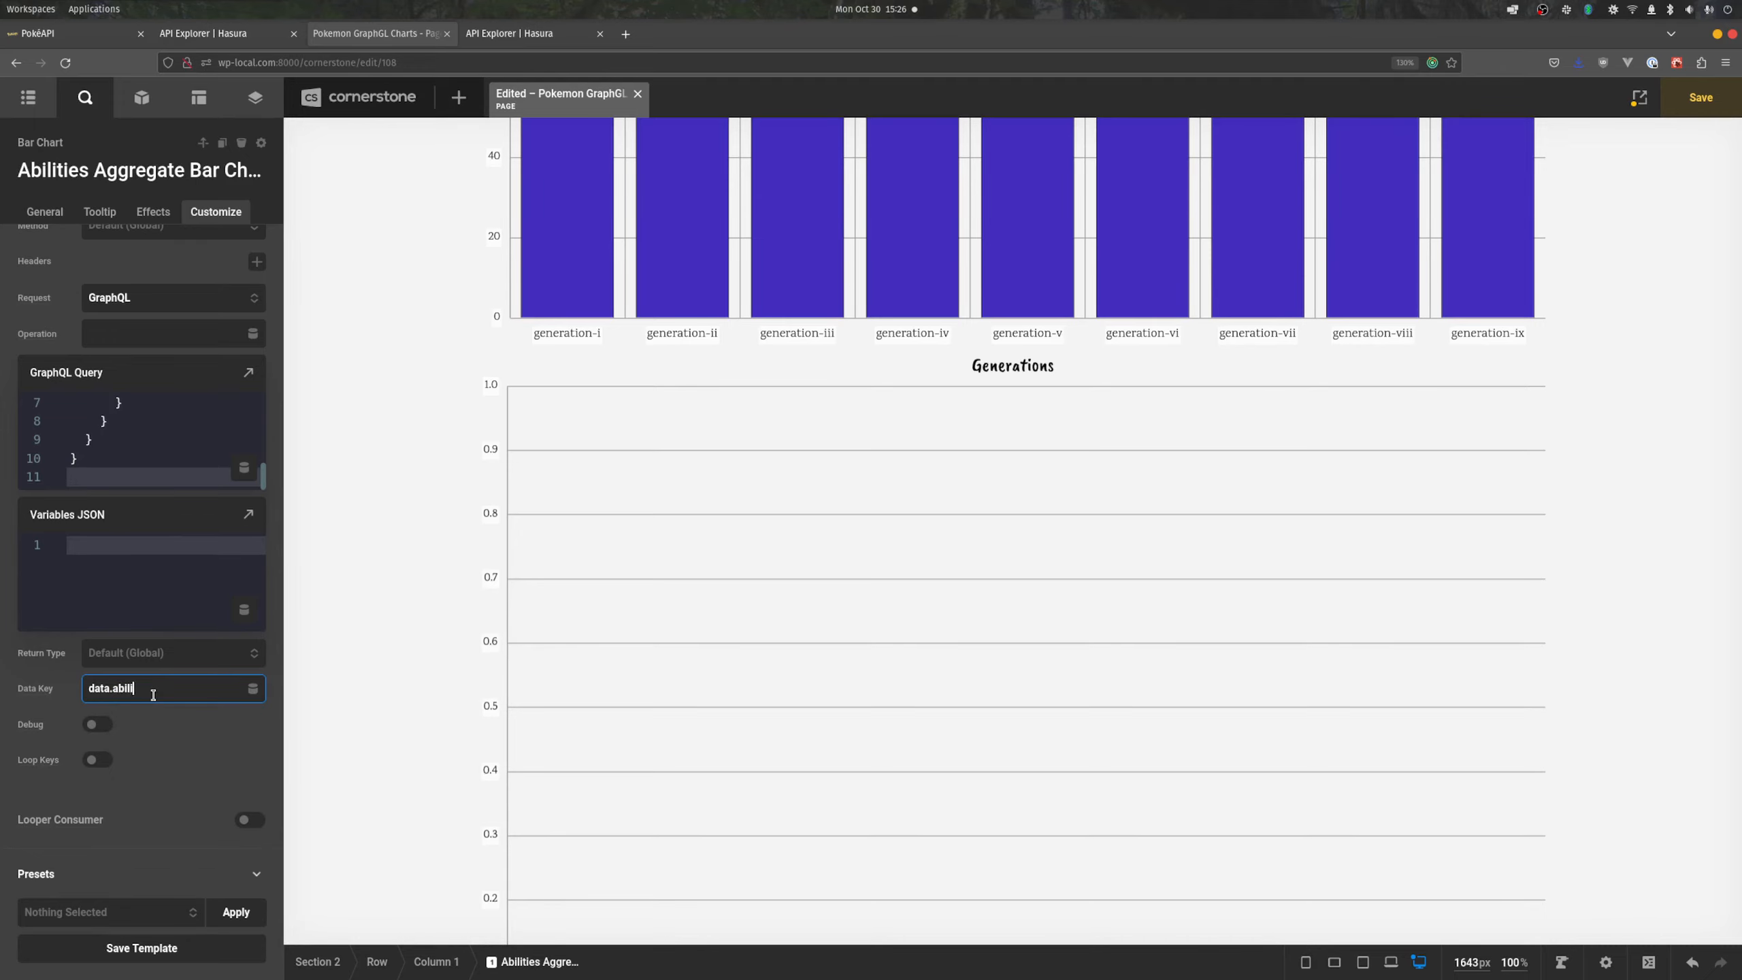
{"action": "type", "text": "ties"}
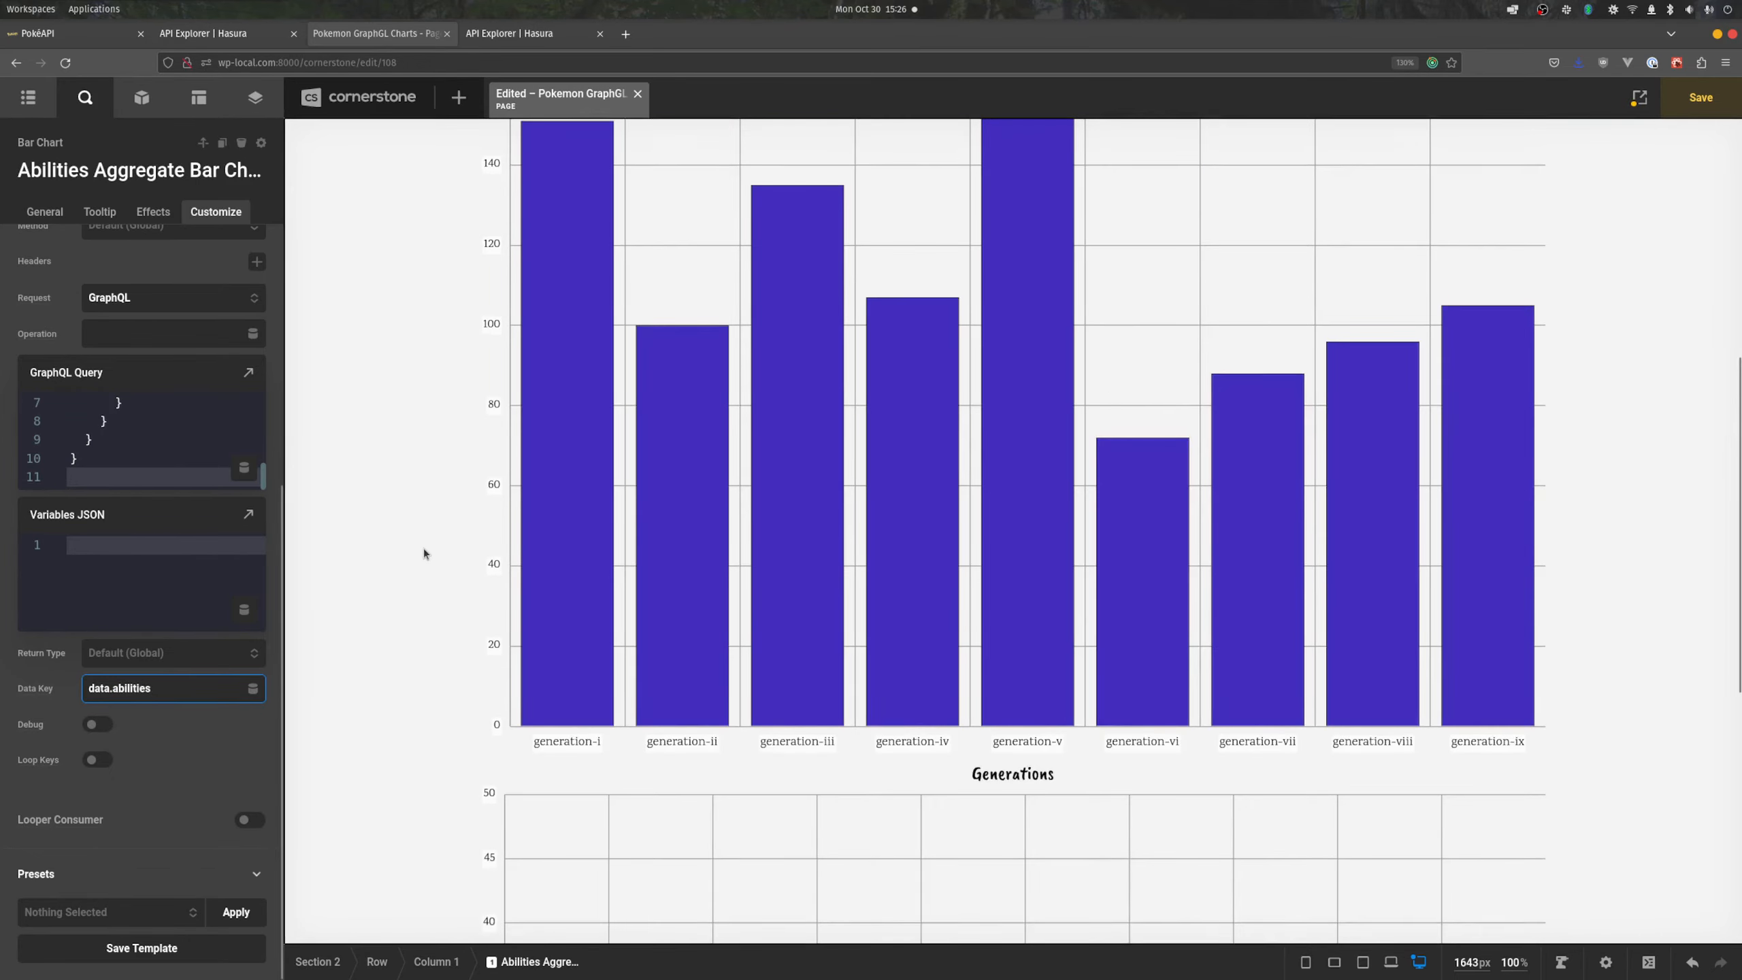
{"action": "scroll", "coordinate": [423, 548], "scroll_direction": "down", "scroll_amount": 5}
{"action": "mouse_move", "coordinate": [572, 537]}
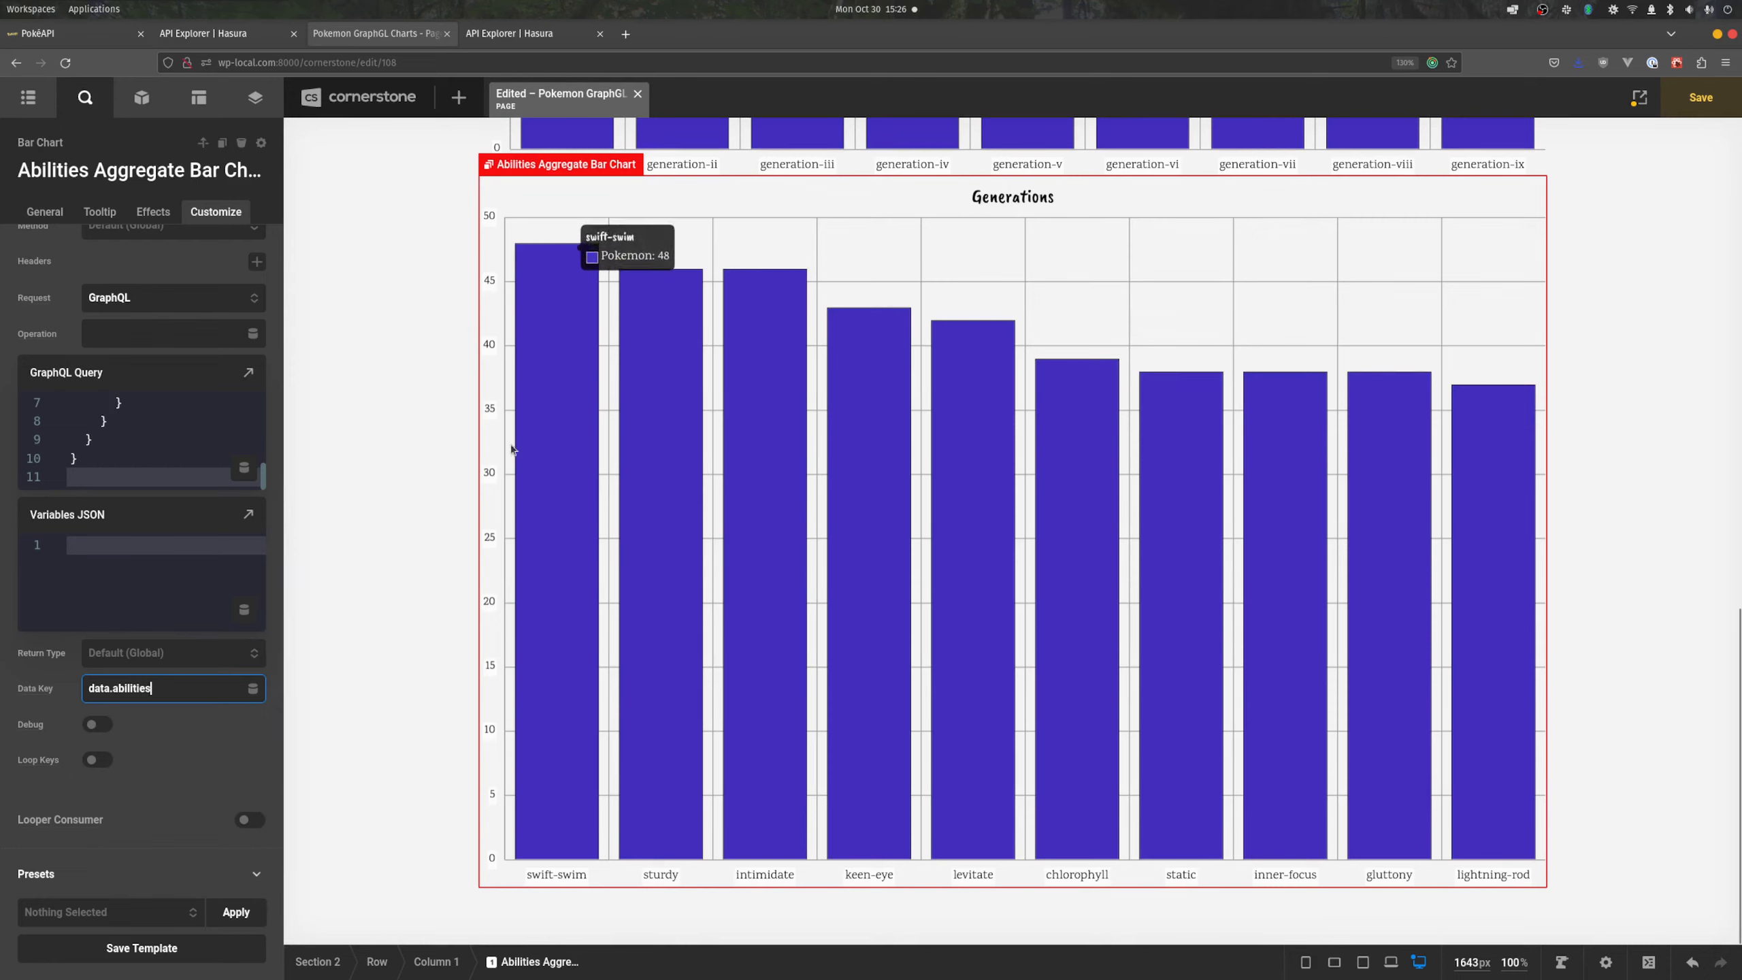
- Change the title text of the Abilities Aggregate Bar Chart to "Abilities" and review the chart
{"action": "left_click", "coordinate": [47, 214]}
{"action": "scroll", "coordinate": [162, 412], "scroll_direction": "down", "scroll_amount": 6}
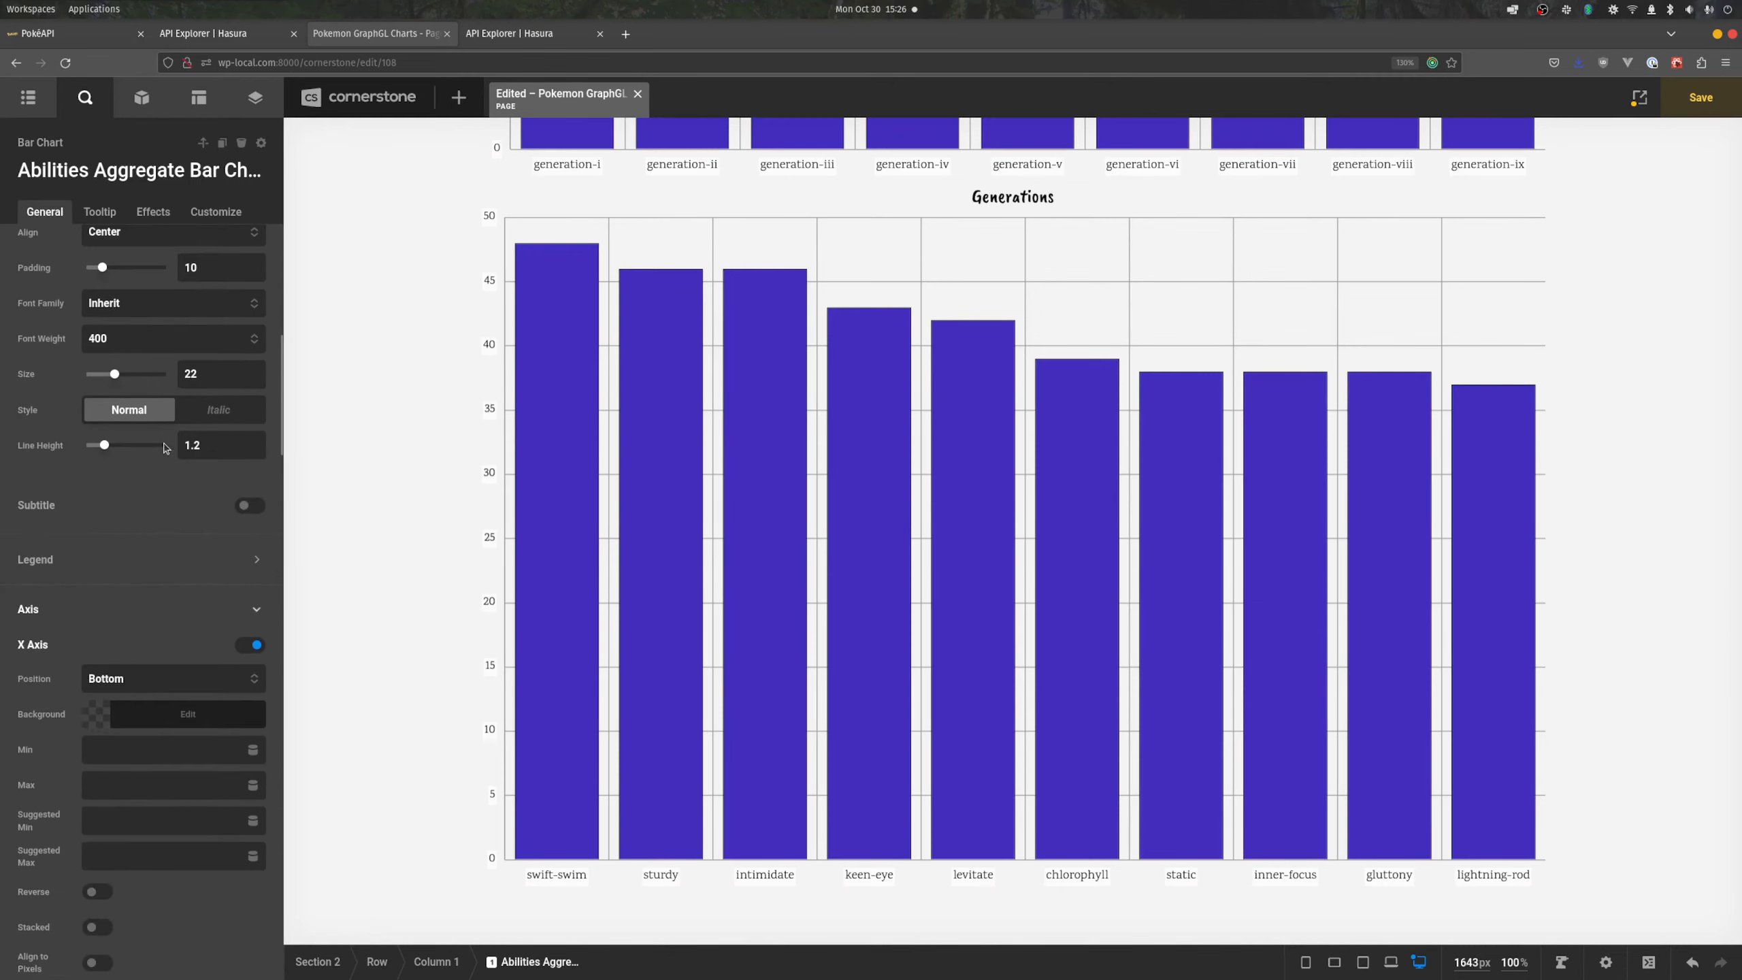
{"action": "scroll", "coordinate": [162, 434], "scroll_direction": "up", "scroll_amount": 5}
{"action": "double_click", "coordinate": [152, 447]}
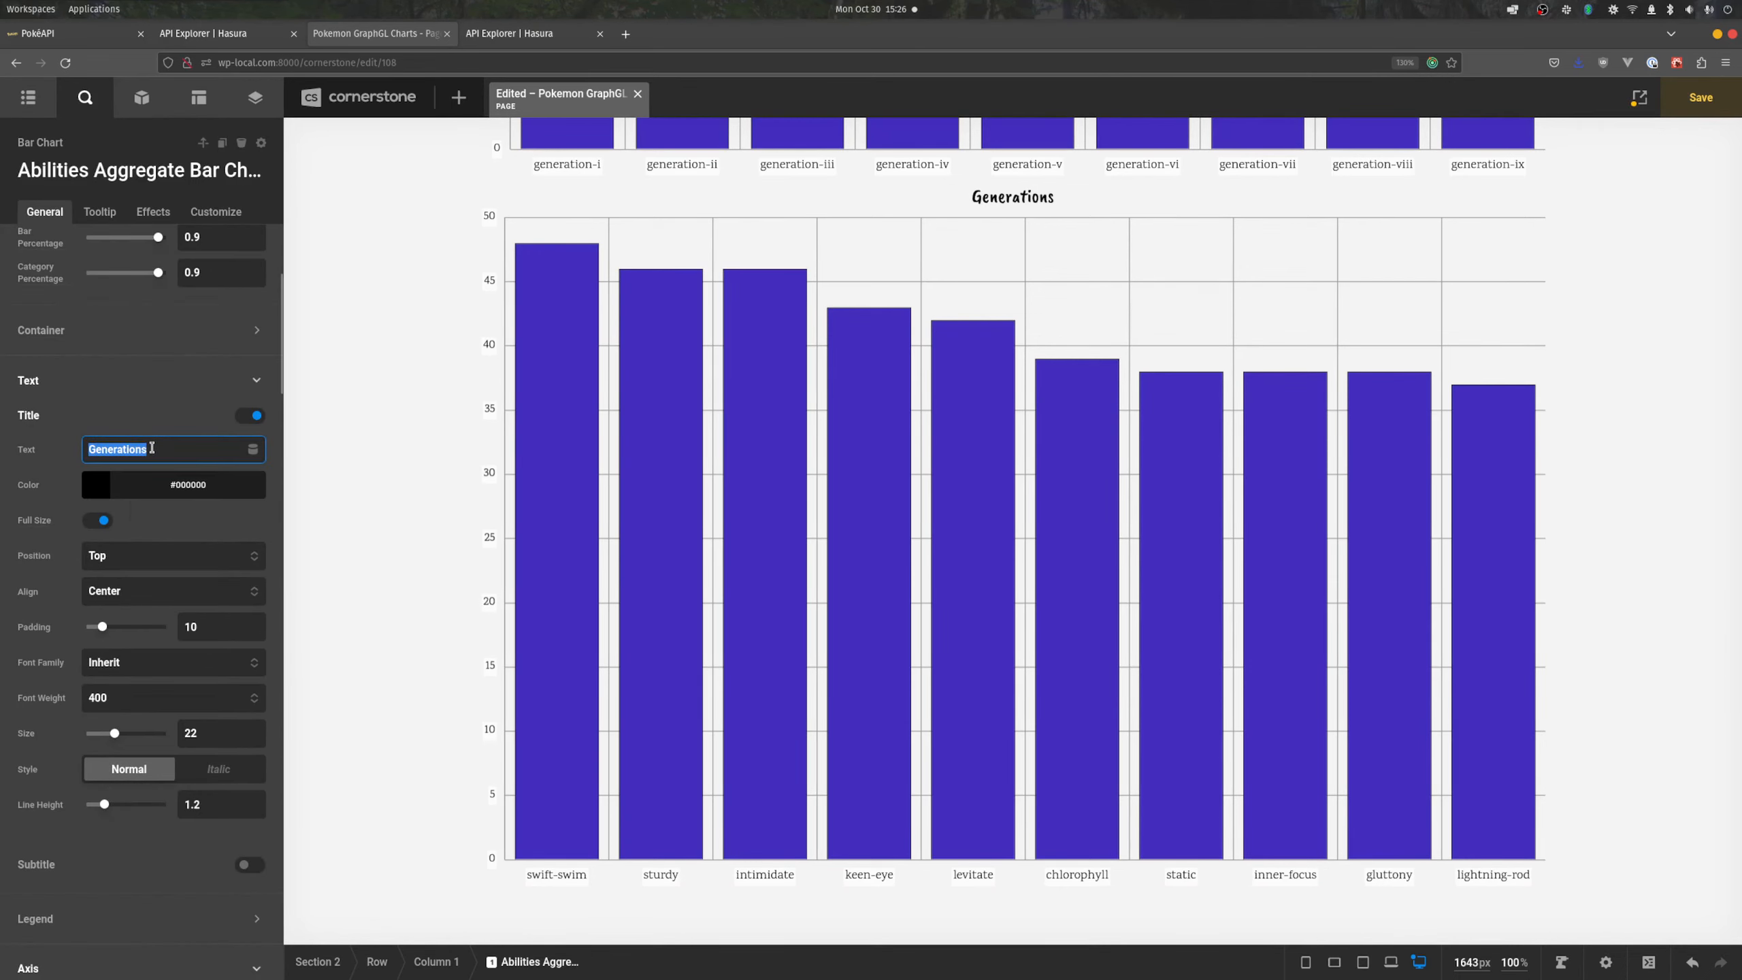
{"action": "type", "text": "Abilities"}
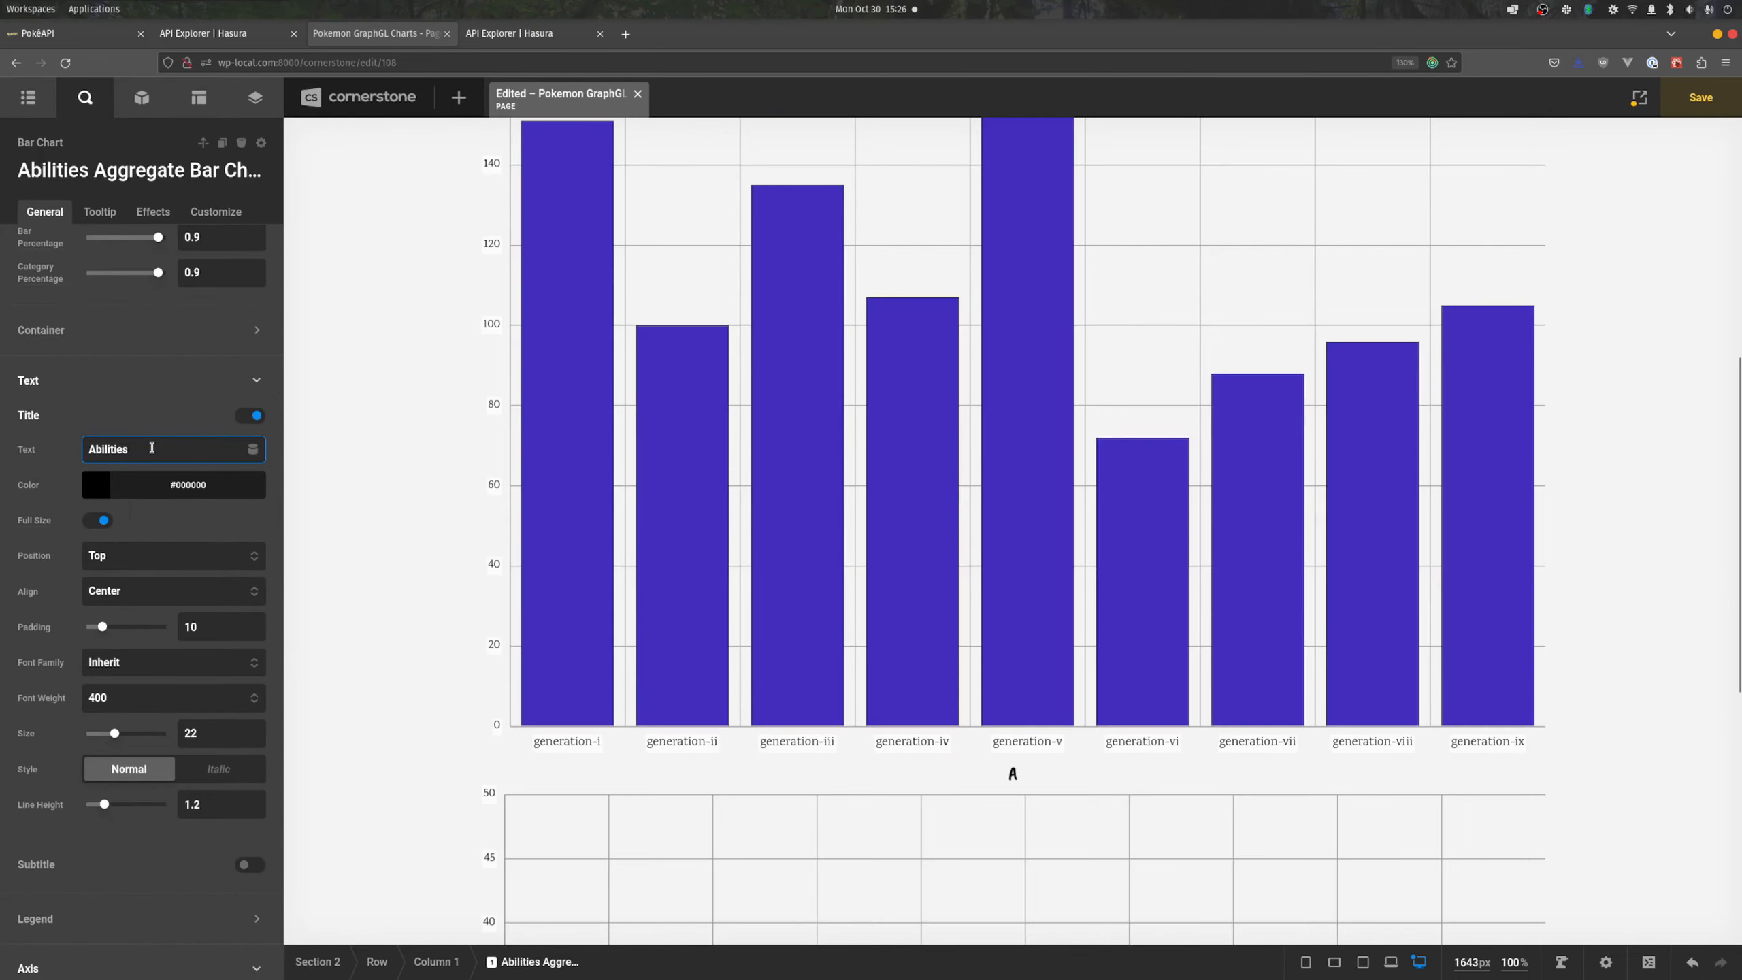
{"action": "scroll", "coordinate": [499, 412], "scroll_direction": "down", "scroll_amount": 5}
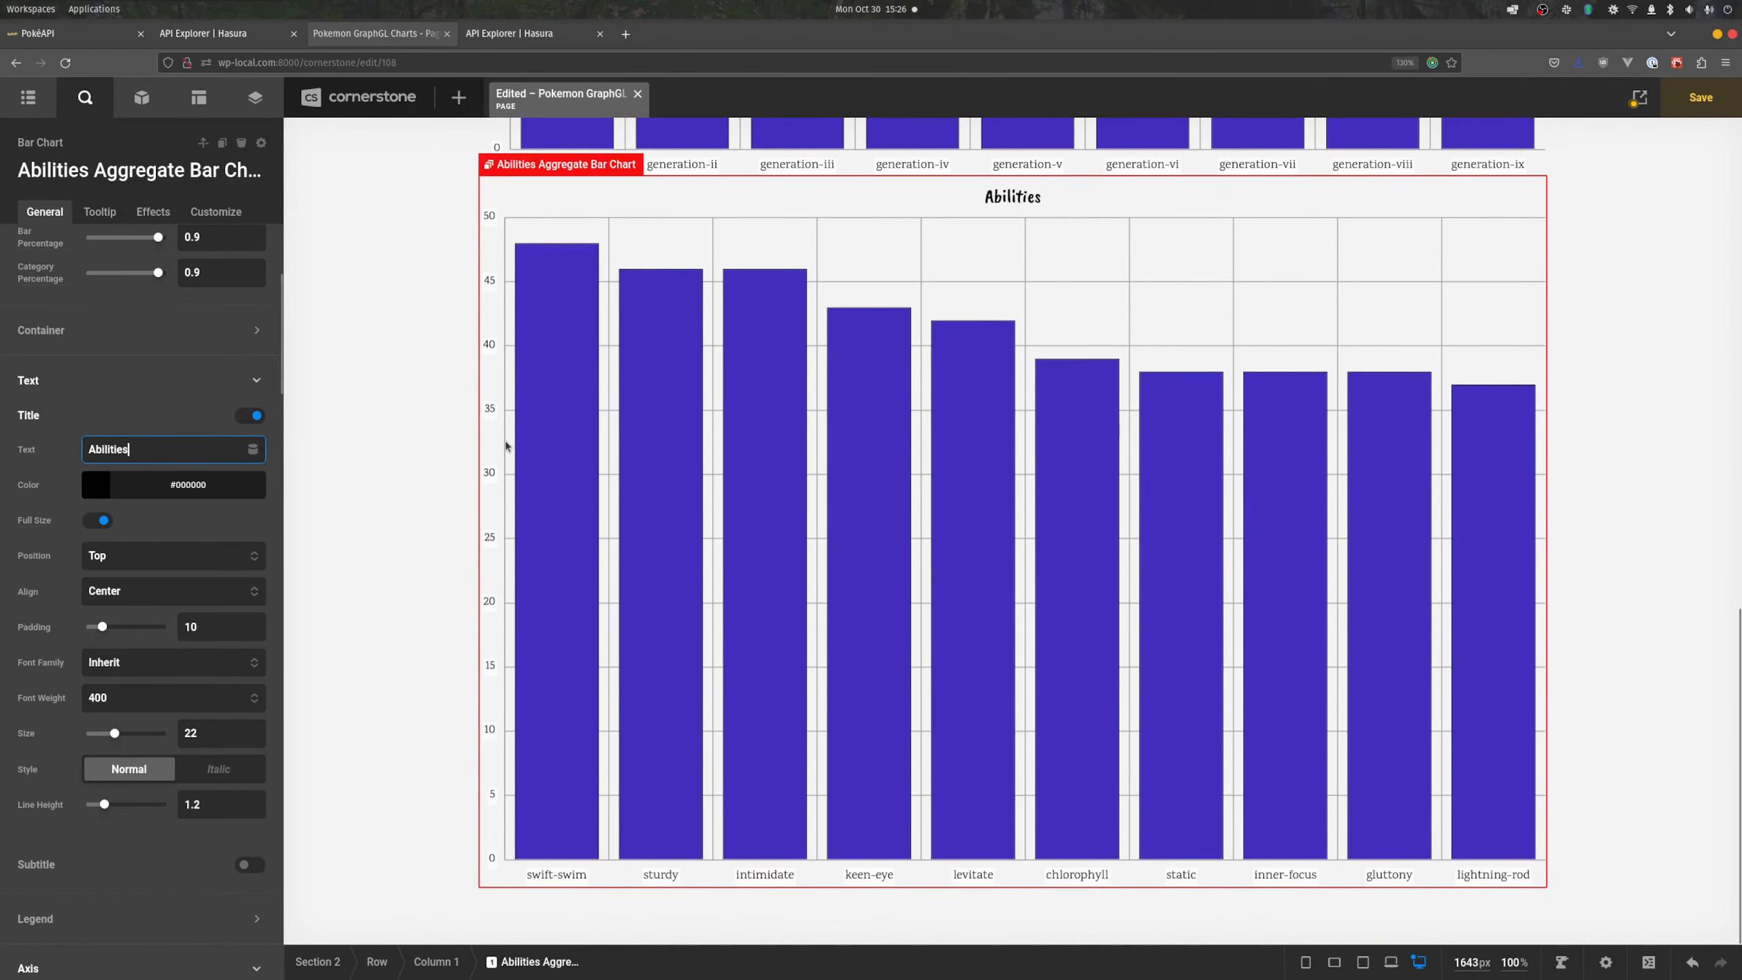
{"action": "mouse_move", "coordinate": [582, 500]}
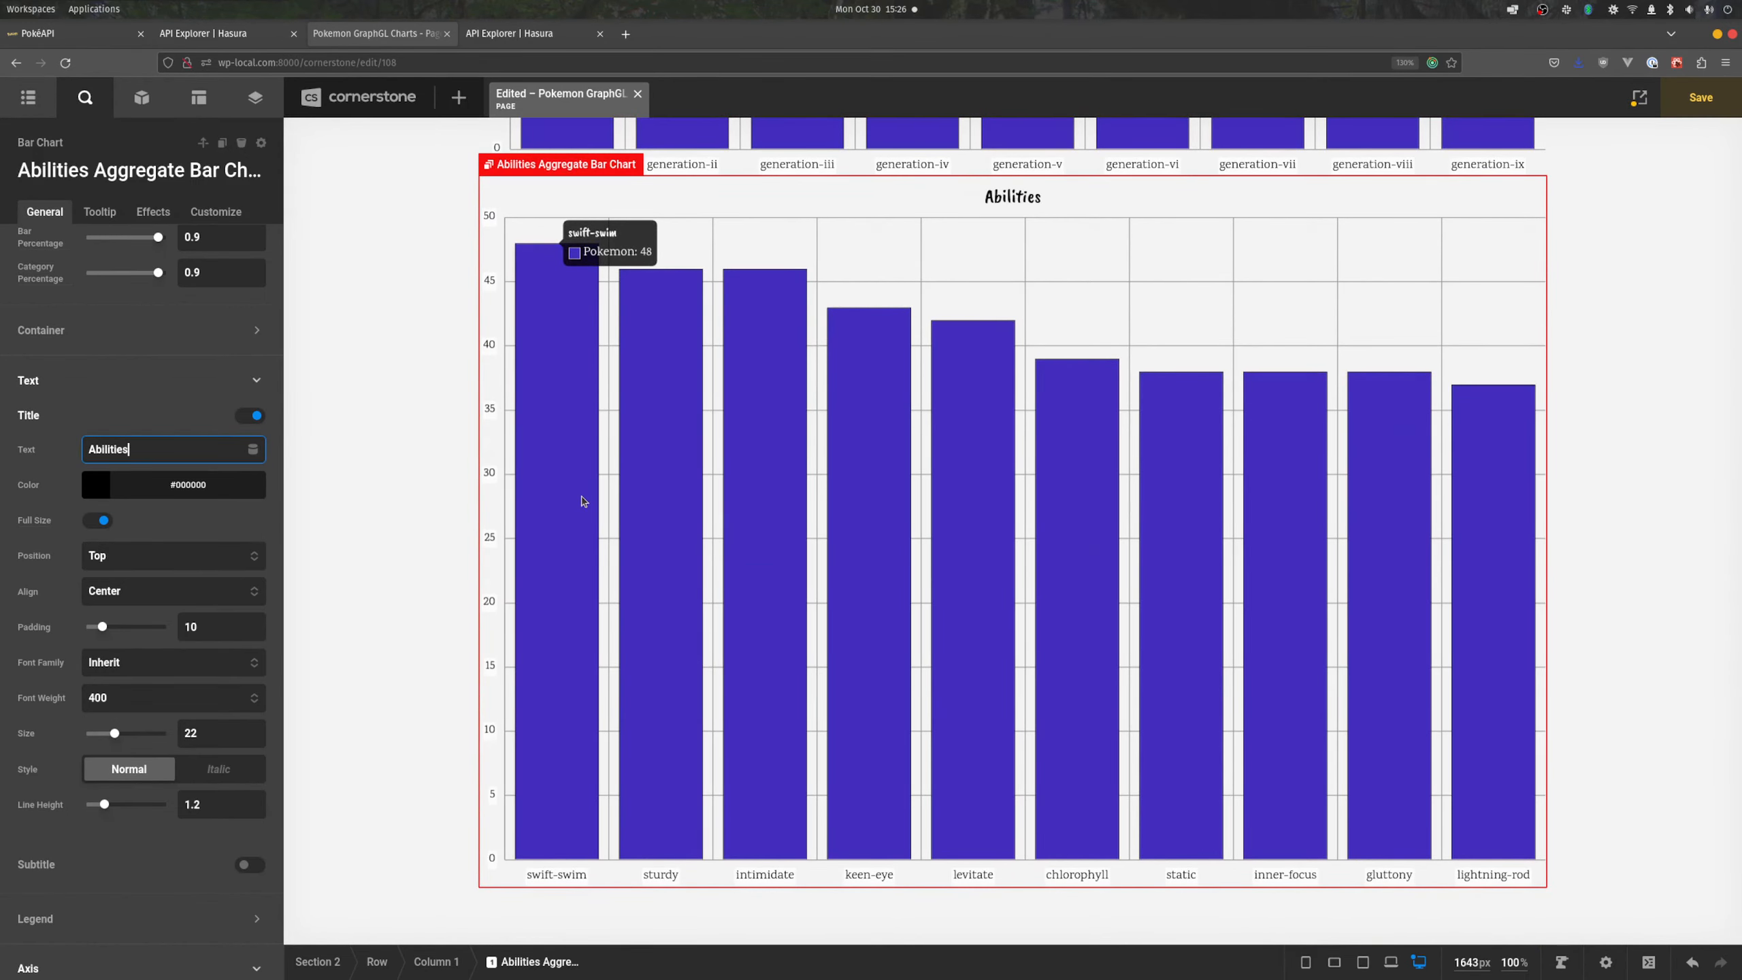